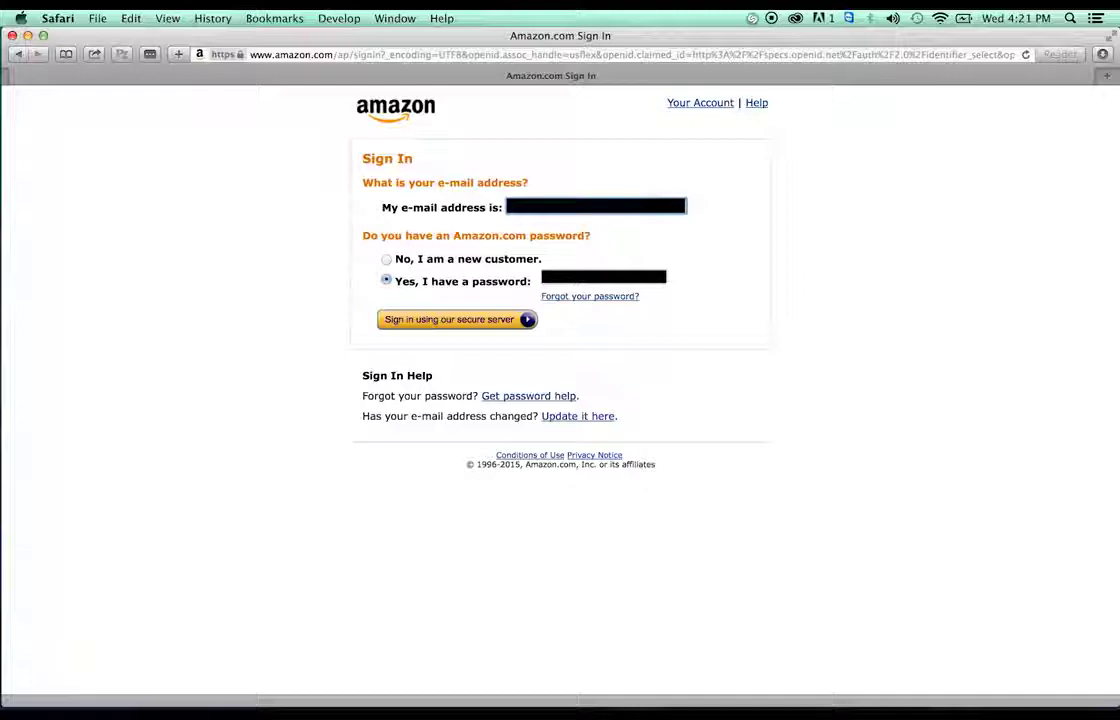
- Sign in to the Amazon account with the existing e-mail and password, declining to save the password for now
{"action": "key", "text": "Tab"}
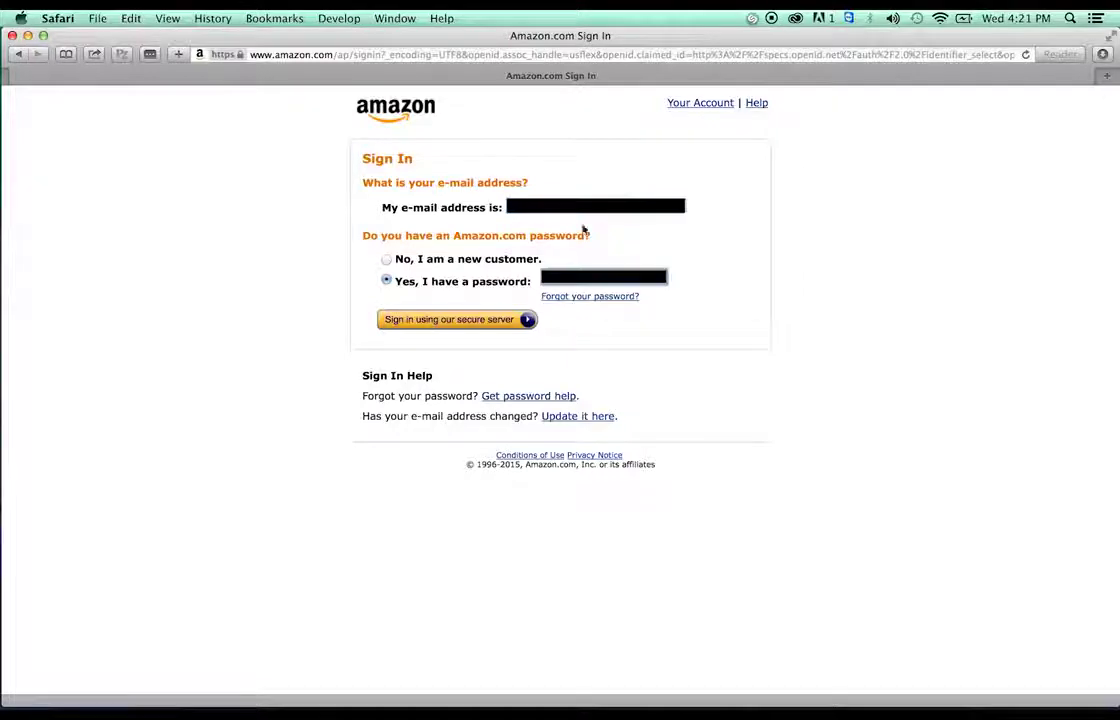
{"action": "left_click", "coordinate": [454, 320]}
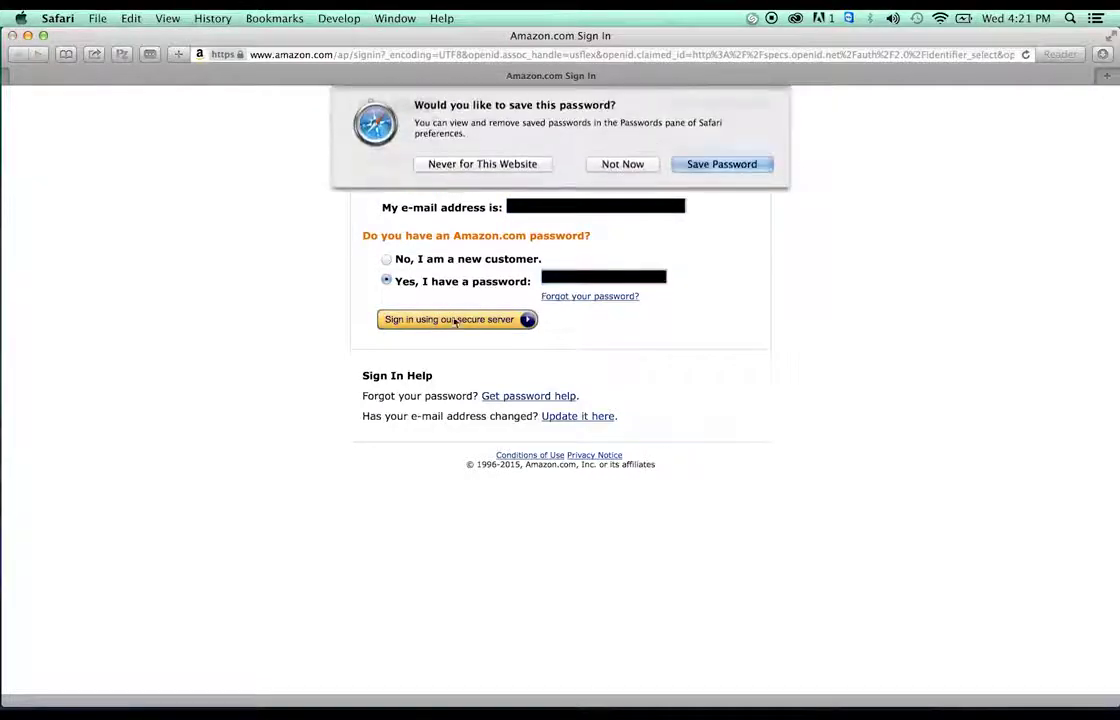
{"action": "left_click", "coordinate": [621, 164]}
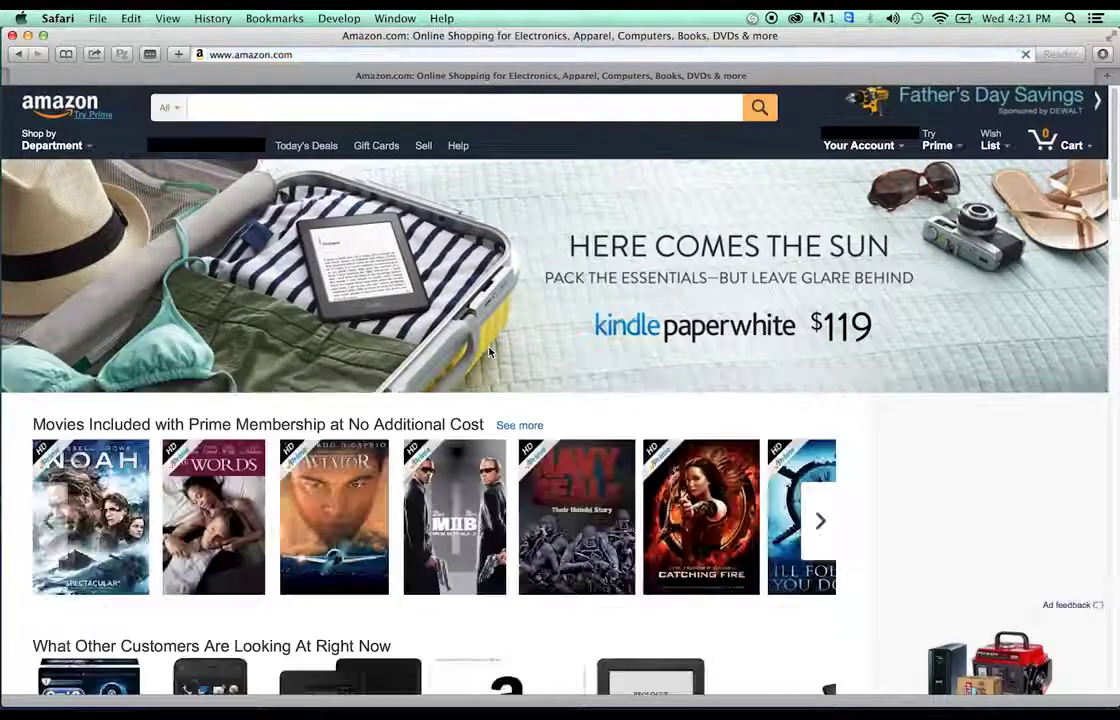
- Go to the Your Account page and open Your Seller Account
{"action": "mouse_move", "coordinate": [860, 140]}
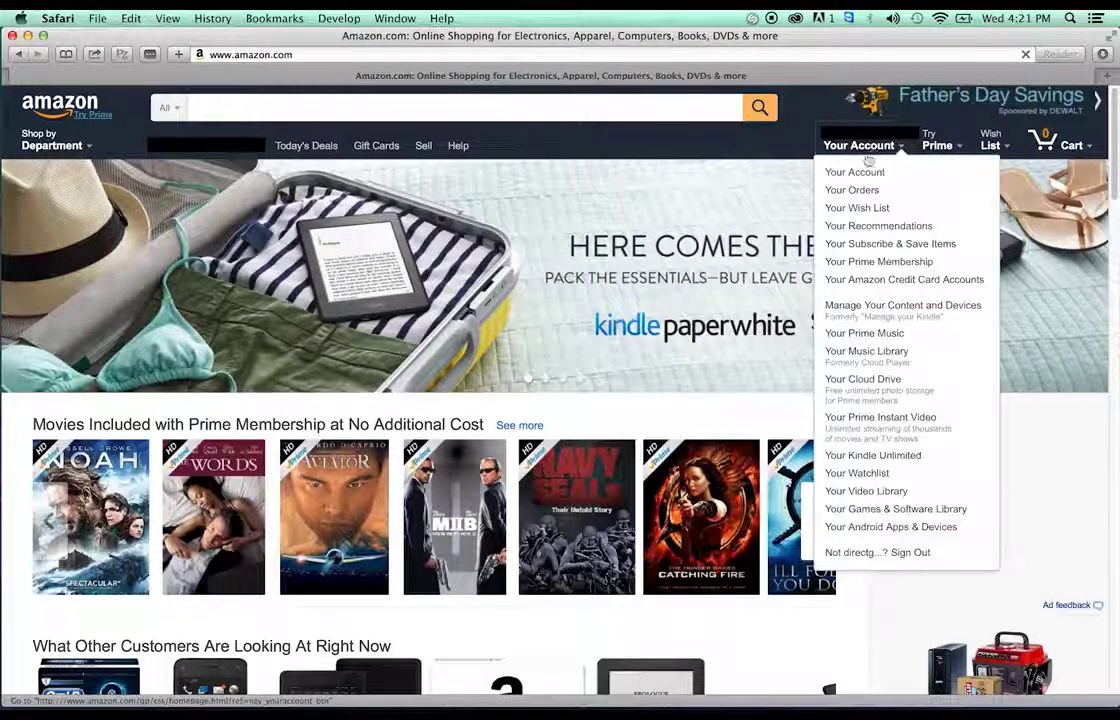
{"action": "left_click", "coordinate": [856, 178]}
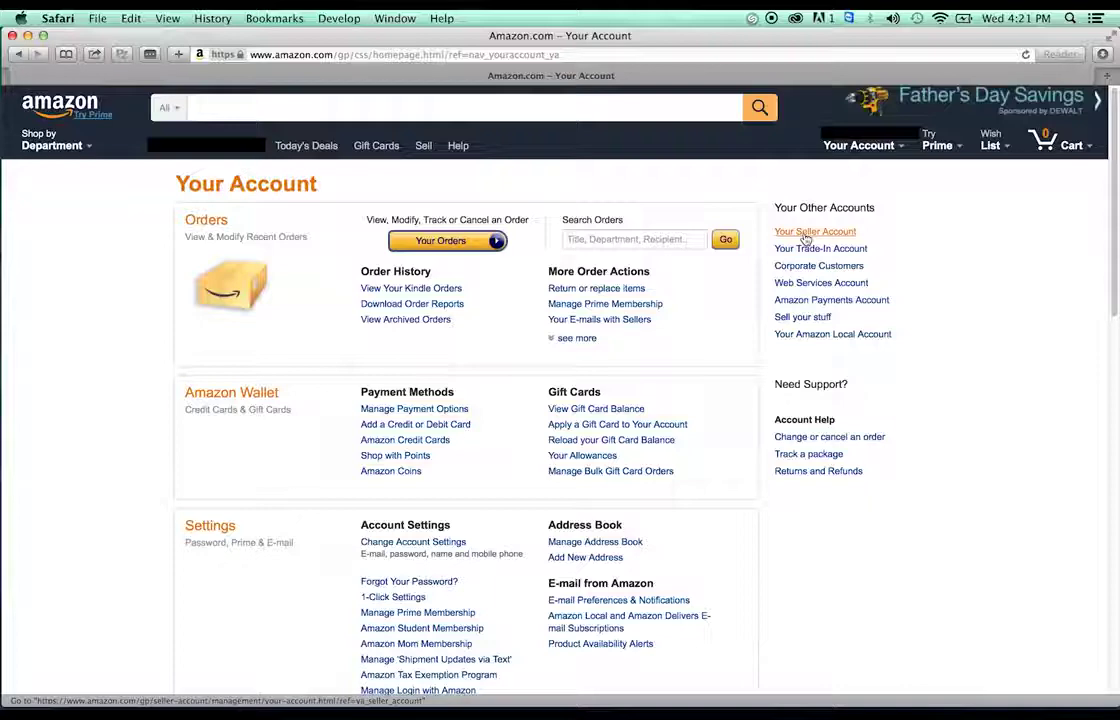
{"action": "left_click", "coordinate": [806, 238]}
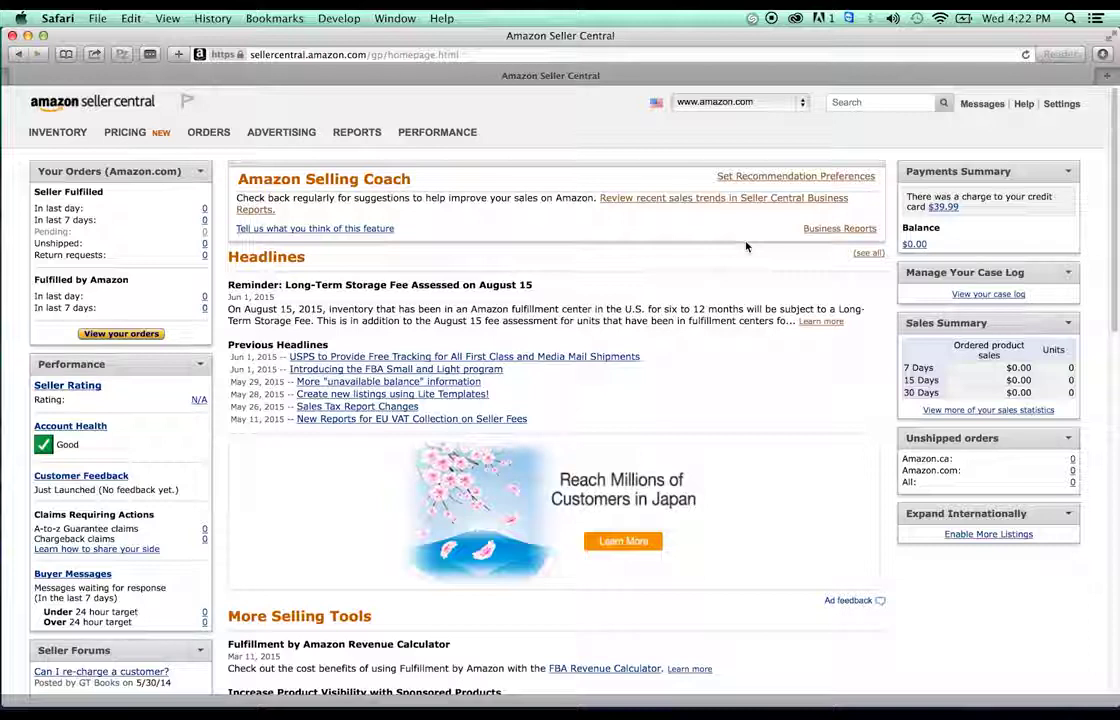
- Search Seller Central for "category approval" and open the Categories and Products Requiring Approval help page
{"action": "left_click", "coordinate": [872, 104]}
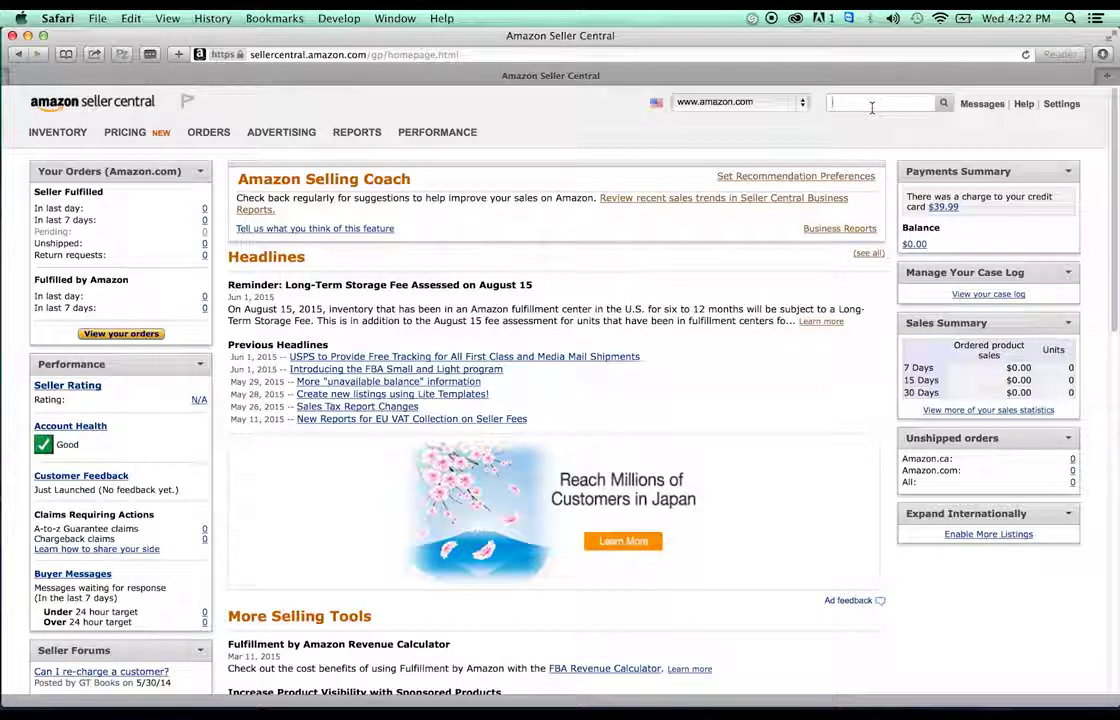
{"action": "type", "text": "category ap"}
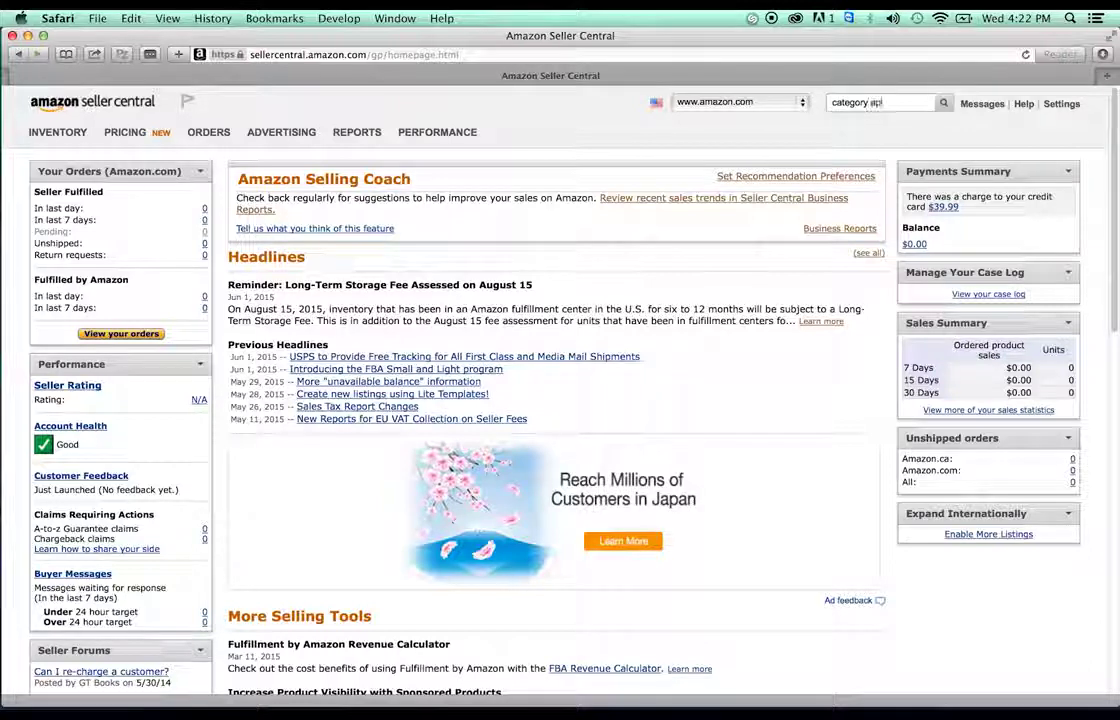
{"action": "type", "text": "proval"}
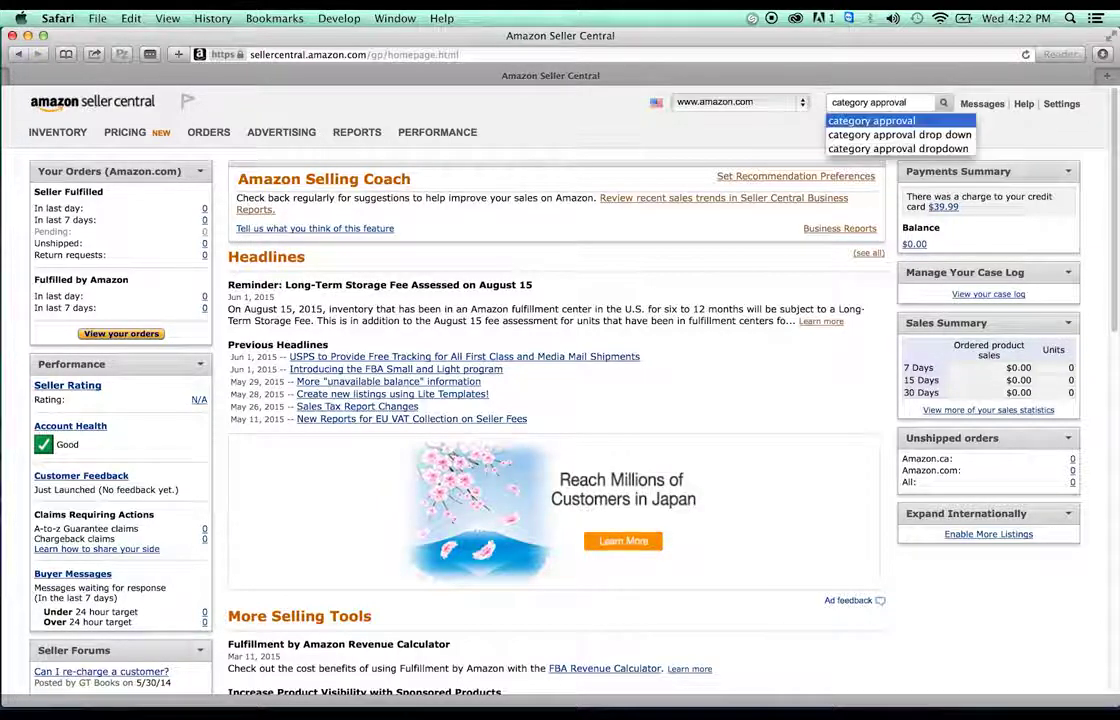
{"action": "left_click", "coordinate": [943, 106]}
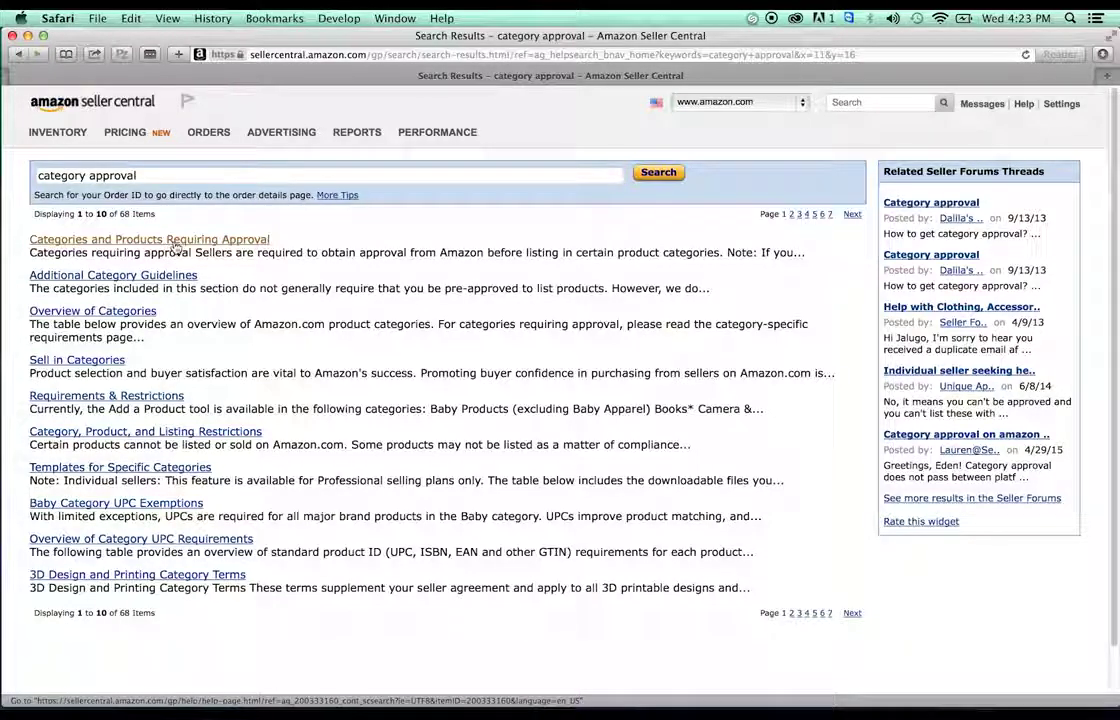
{"action": "left_click", "coordinate": [176, 241]}
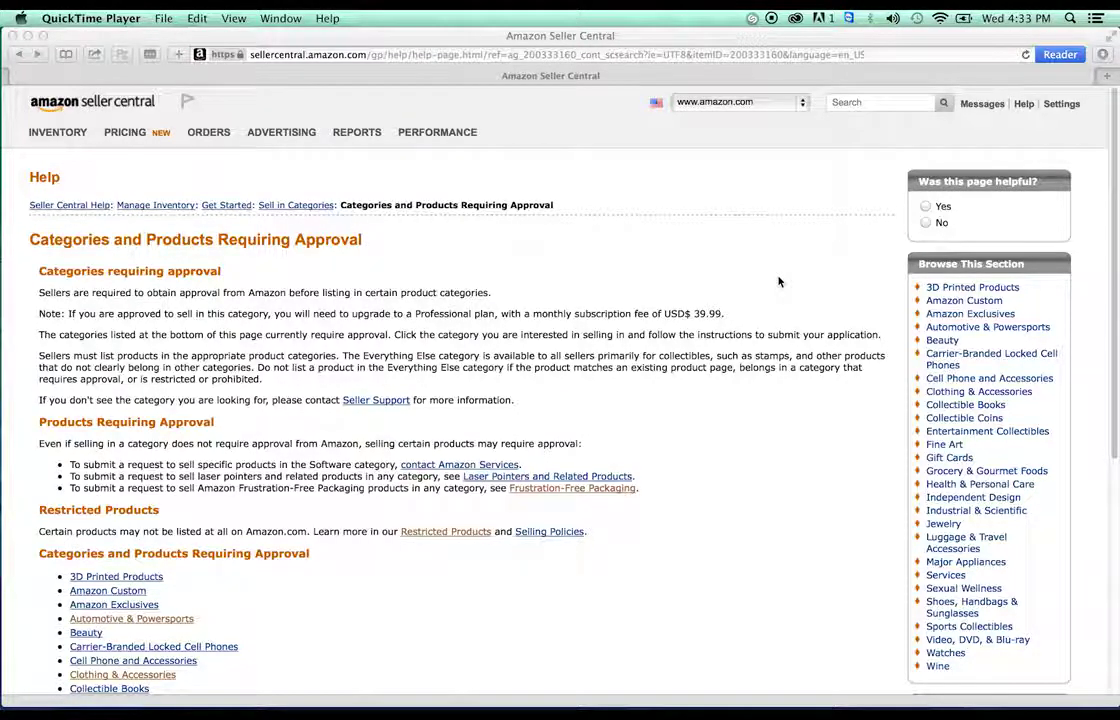
- Open the Sexual Wellness page from the list of categories requiring approval
{"action": "scroll", "coordinate": [779, 281], "scroll_direction": "down", "scroll_amount": 5}
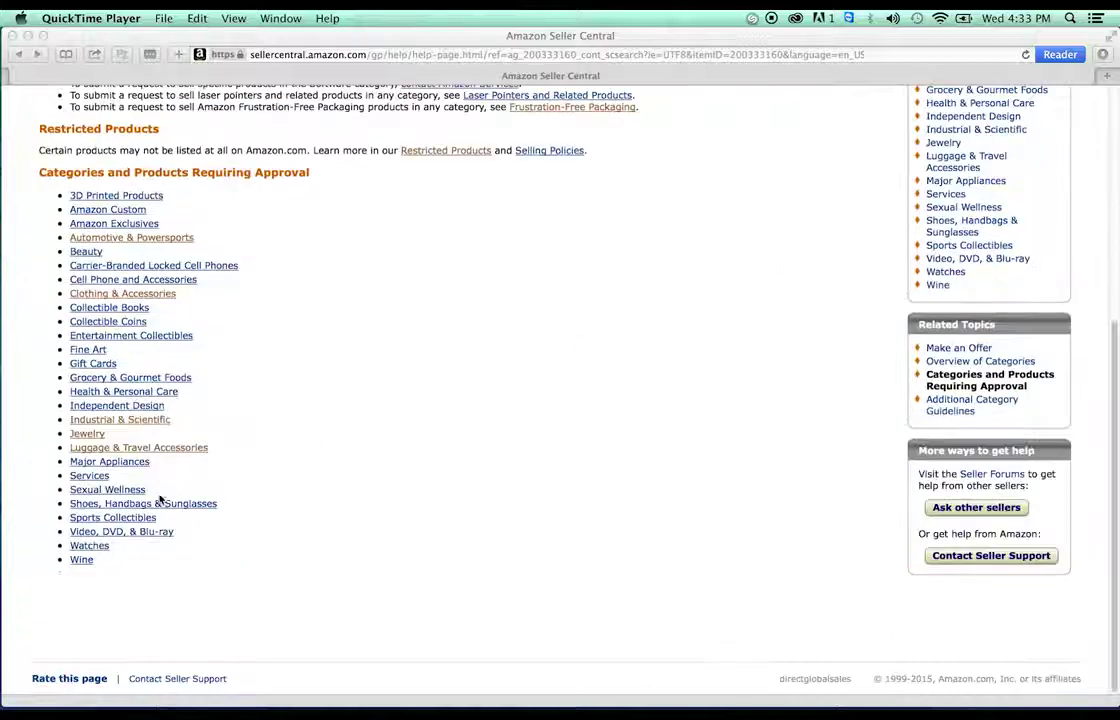
{"action": "left_click", "coordinate": [156, 495]}
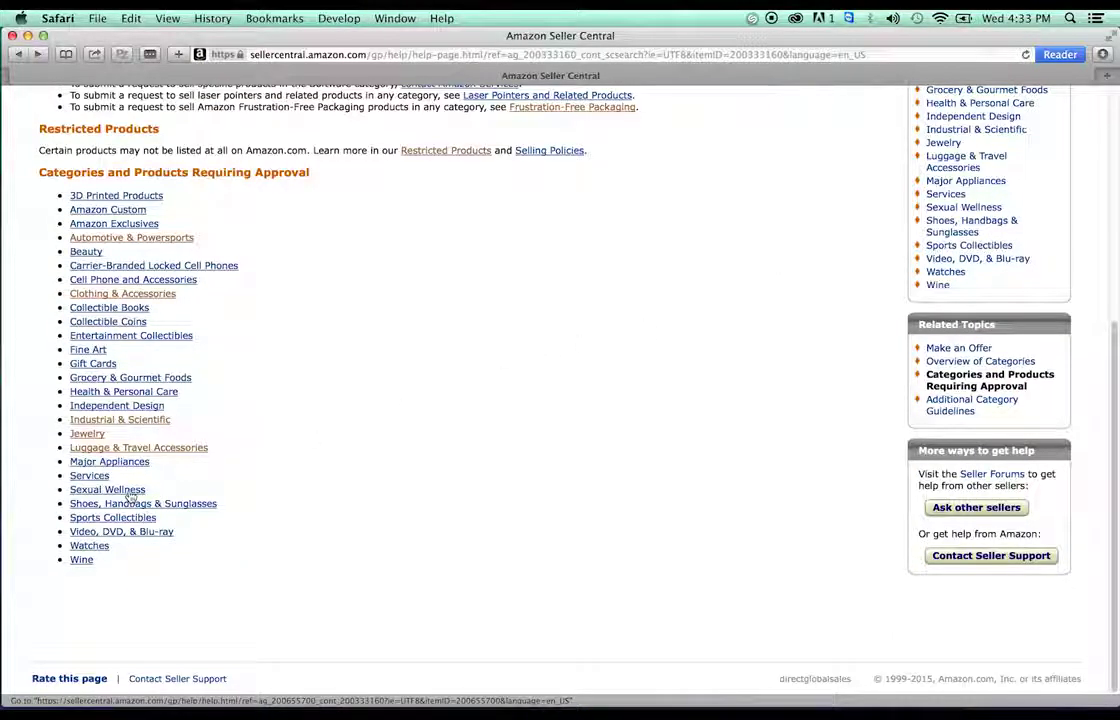
{"action": "left_click", "coordinate": [129, 491]}
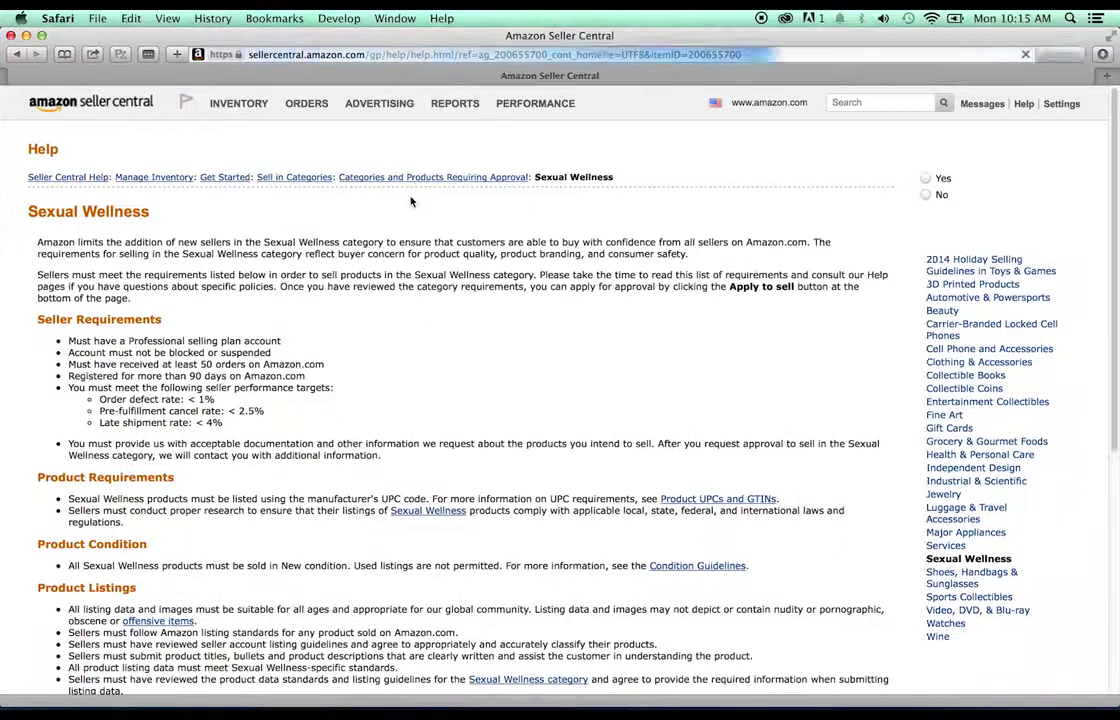
- Read through the Sexual Wellness category requirements and start the application to sell
{"action": "scroll", "coordinate": [425, 300], "scroll_direction": "down", "scroll_amount": 5}
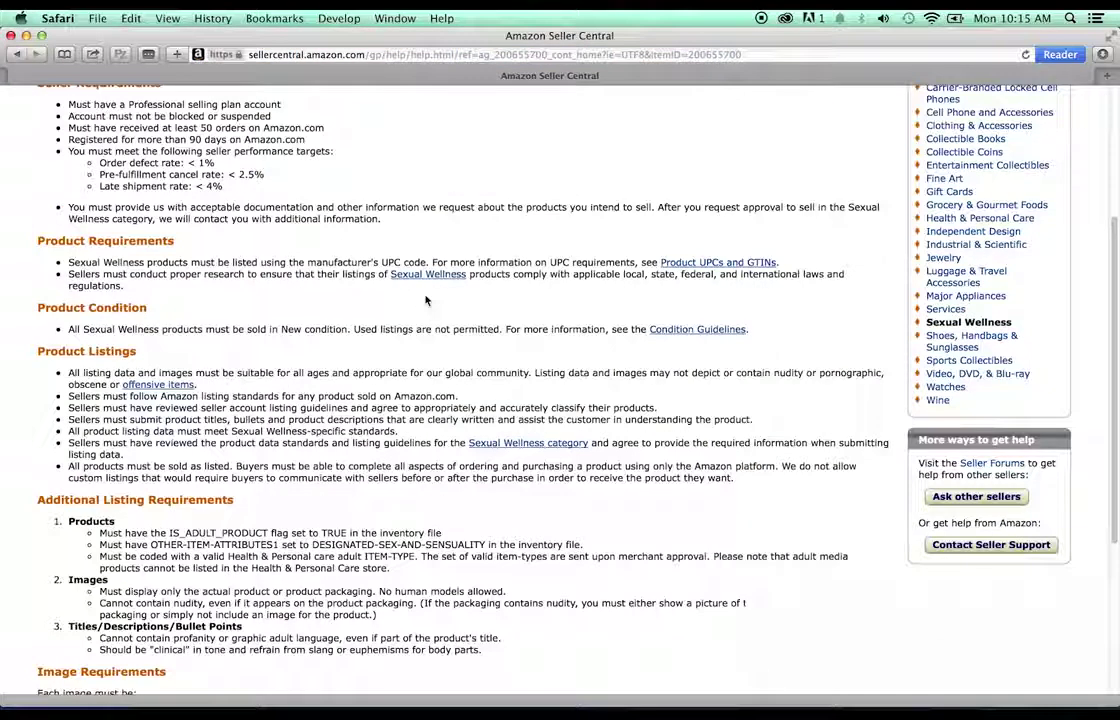
{"action": "scroll", "coordinate": [425, 300], "scroll_direction": "down", "scroll_amount": 1}
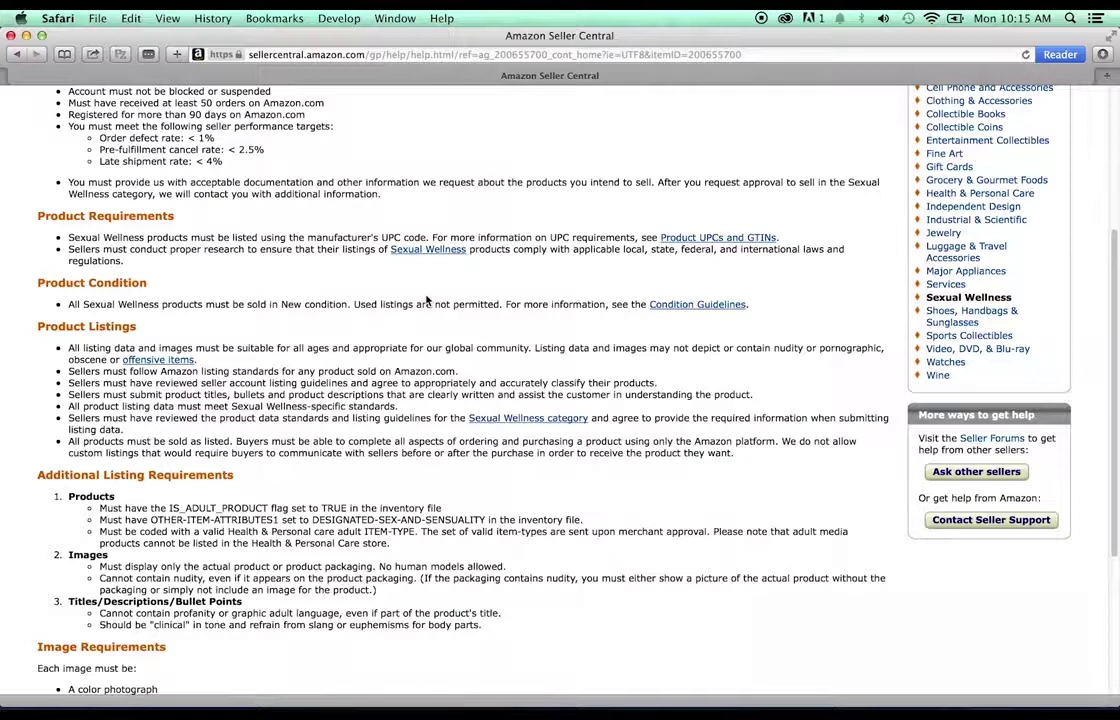
{"action": "scroll", "coordinate": [425, 300], "scroll_direction": "down", "scroll_amount": 5}
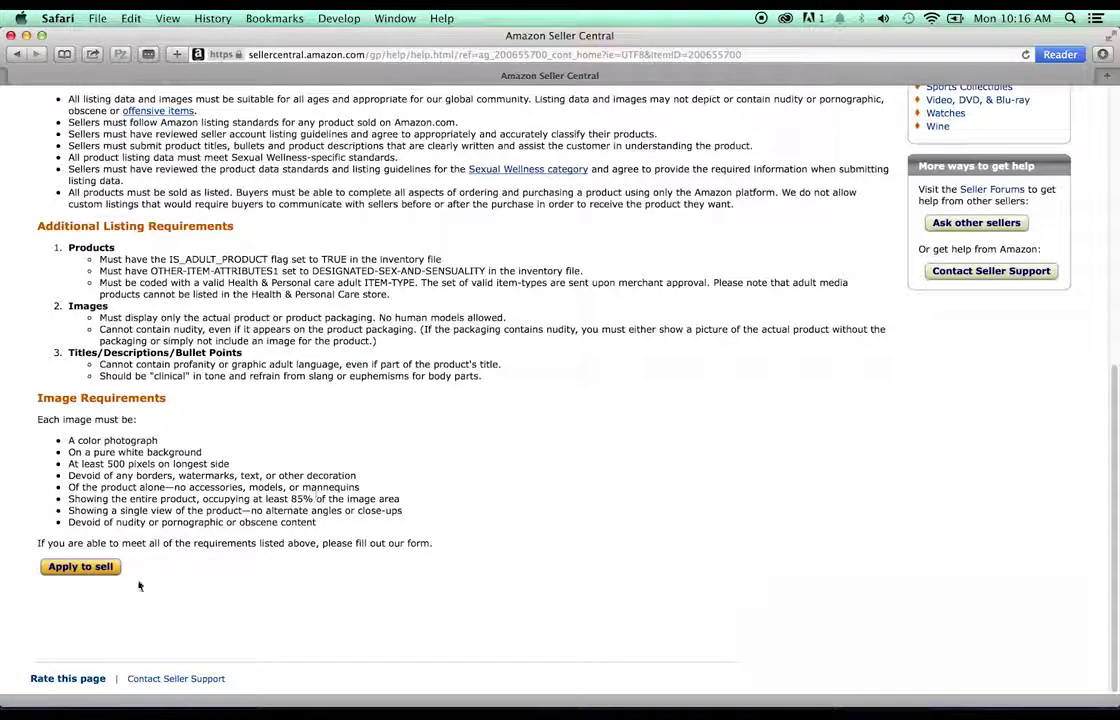
{"action": "left_click", "coordinate": [81, 568]}
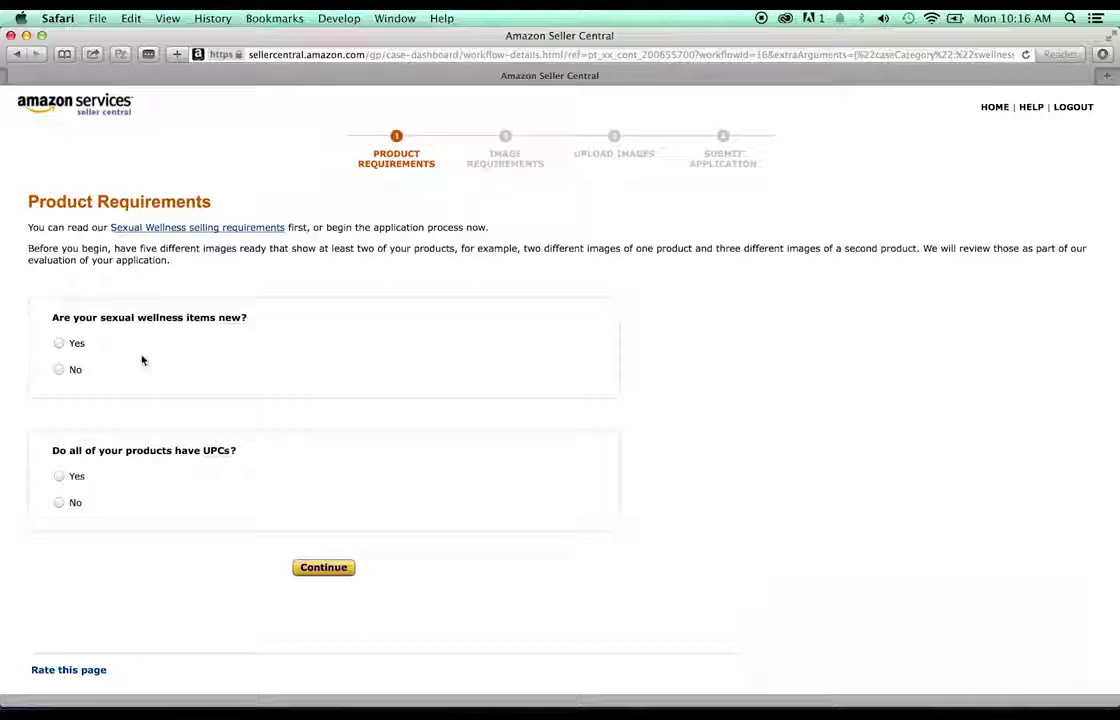
- Answer Yes that the items are new and that all products have UPCs, and continue to the image requirements
{"action": "left_click", "coordinate": [60, 344]}
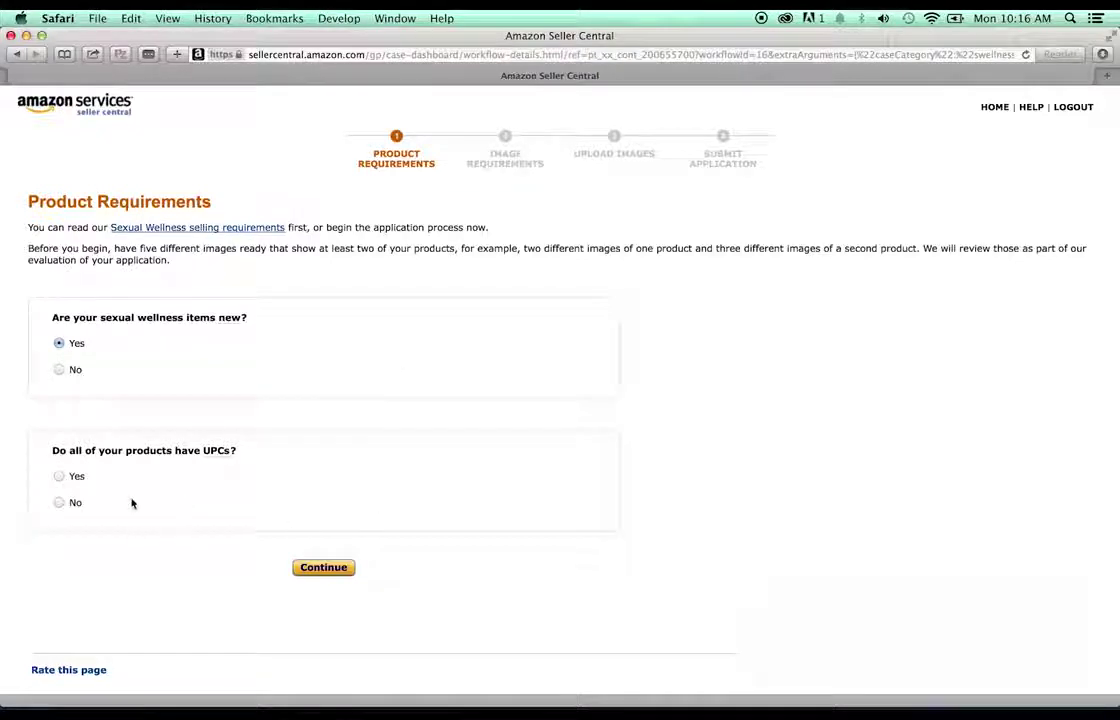
{"action": "left_click", "coordinate": [60, 478]}
{"action": "left_click", "coordinate": [321, 568]}
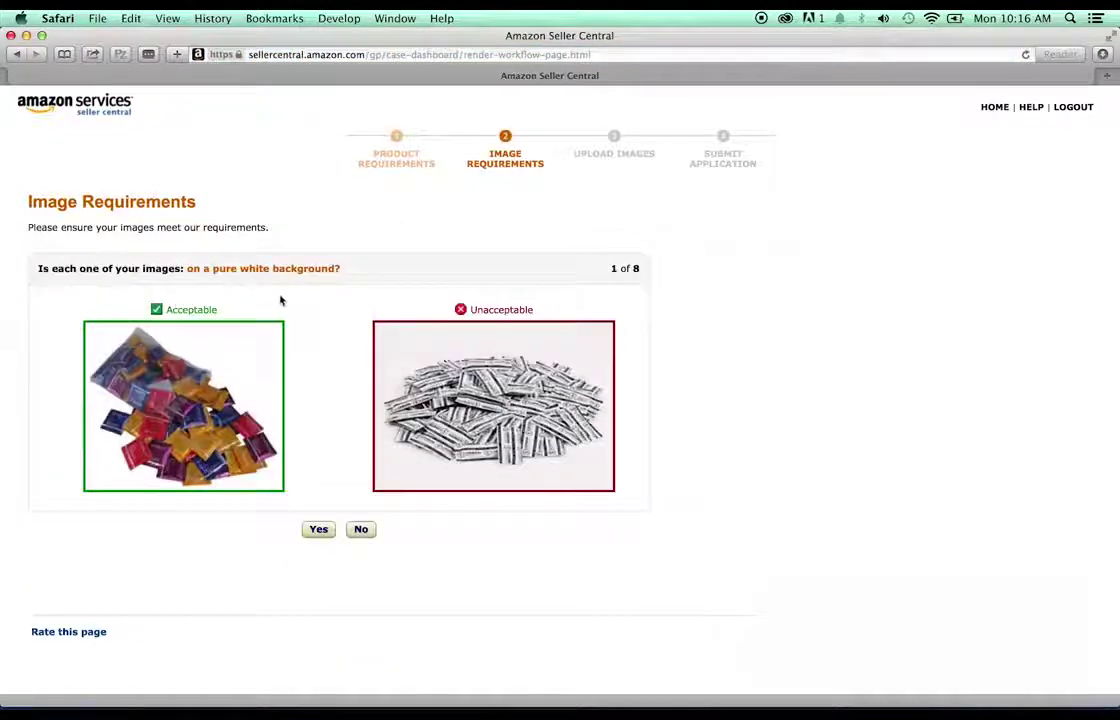
- Answer Yes to all eight image requirement questions, from pure white background through to color photograph
{"action": "left_click", "coordinate": [318, 529]}
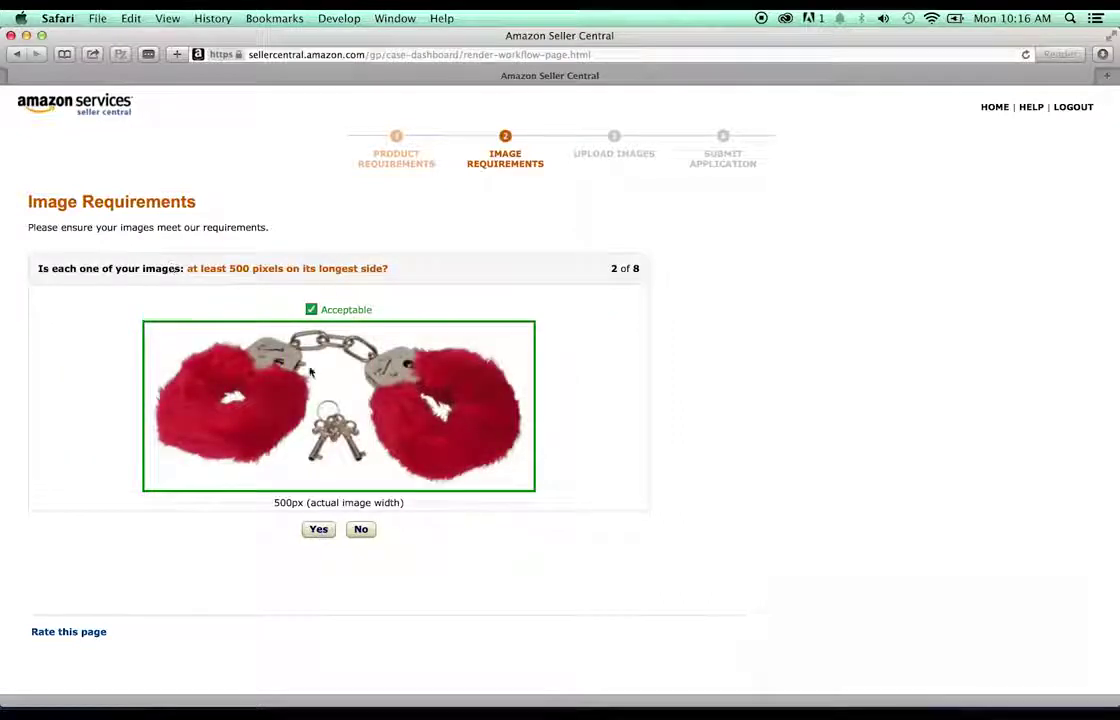
{"action": "left_click", "coordinate": [313, 527]}
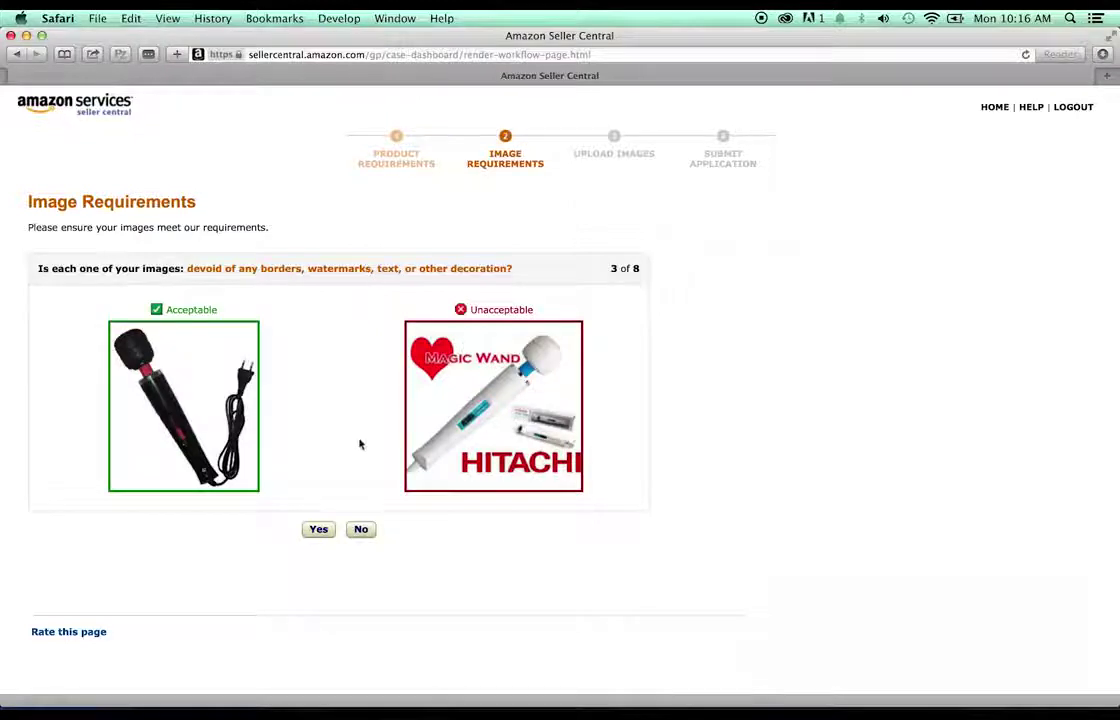
{"action": "left_click", "coordinate": [318, 530]}
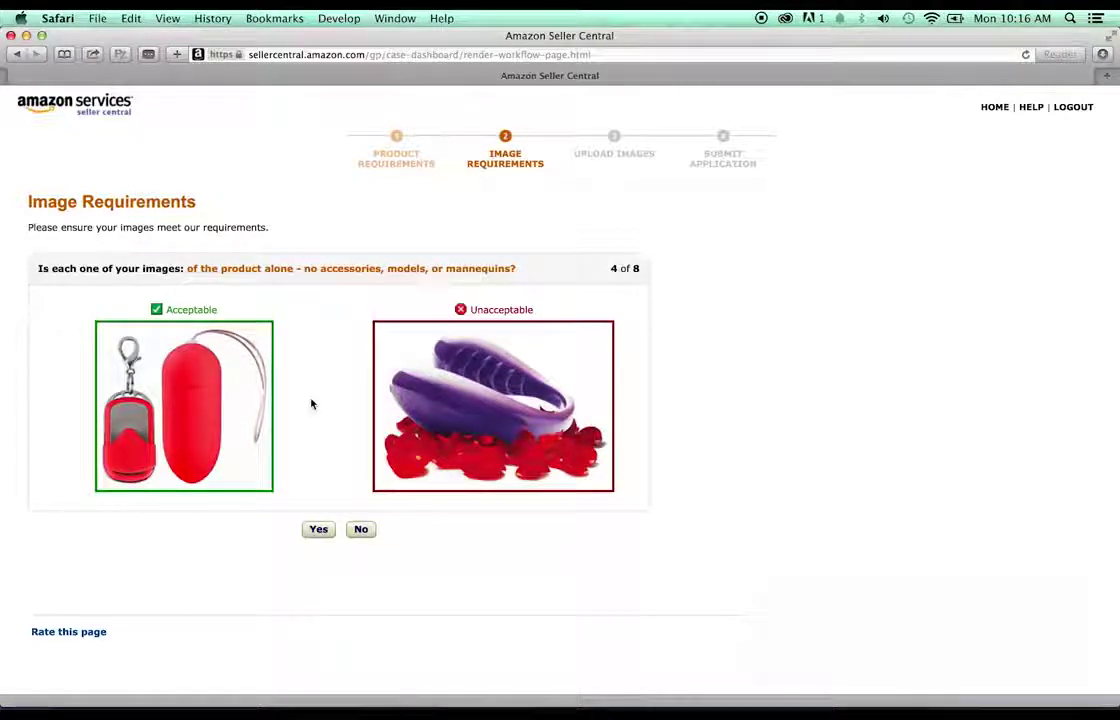
{"action": "left_click", "coordinate": [319, 530]}
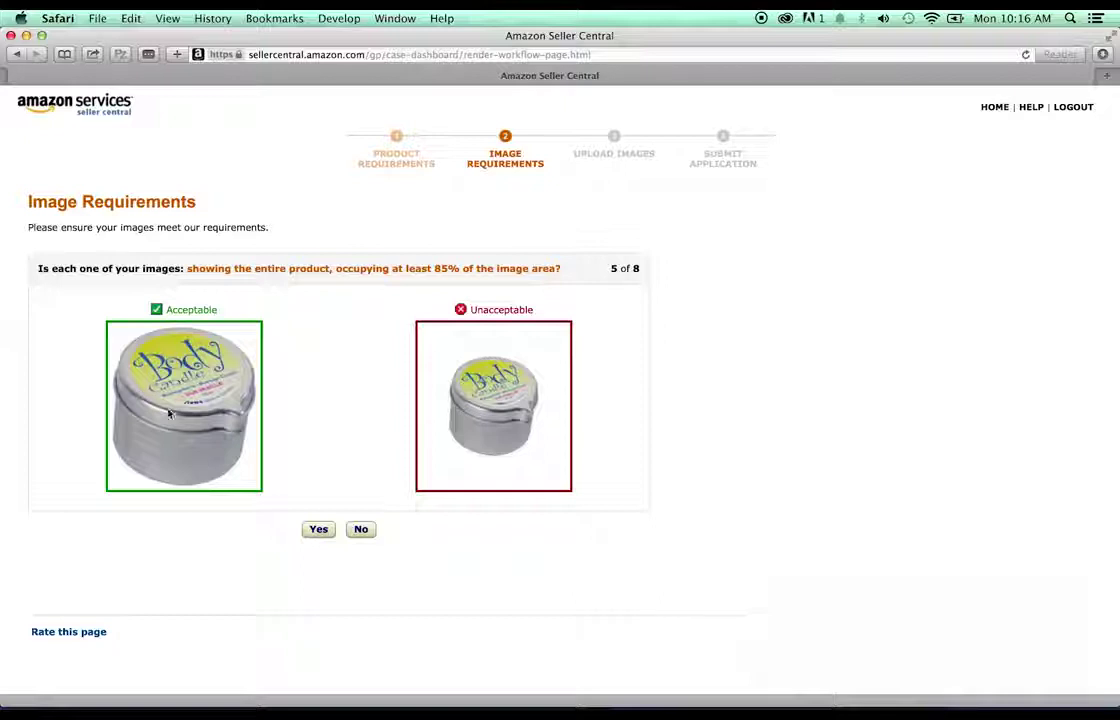
{"action": "left_click", "coordinate": [322, 536]}
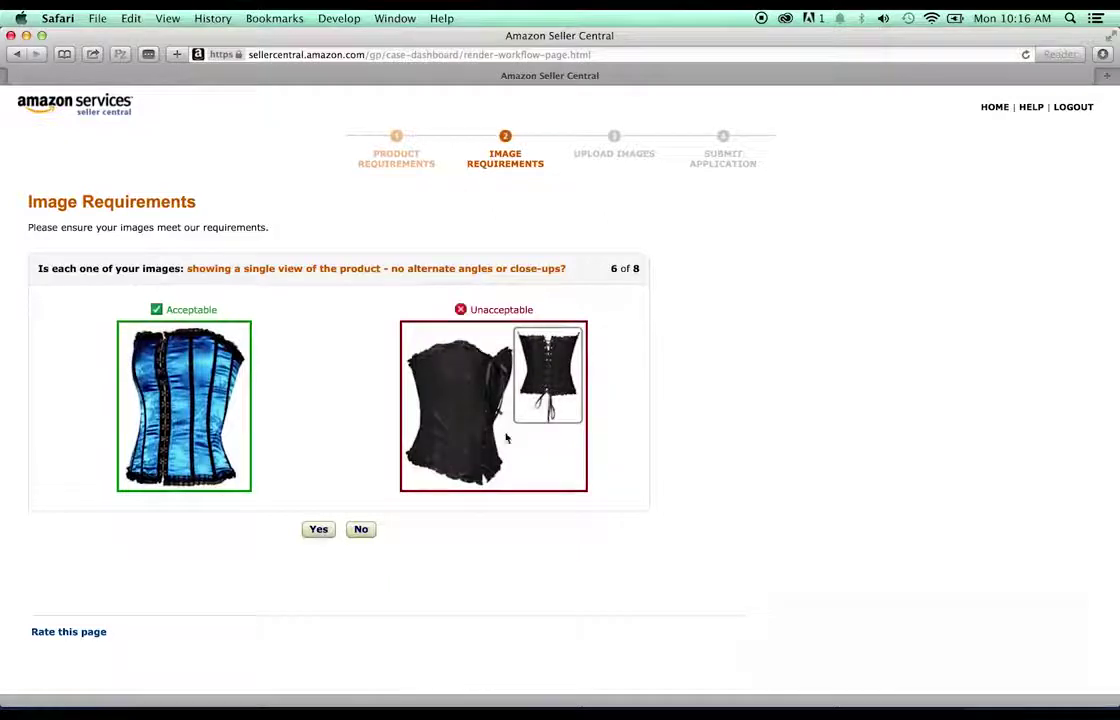
{"action": "left_click", "coordinate": [319, 531]}
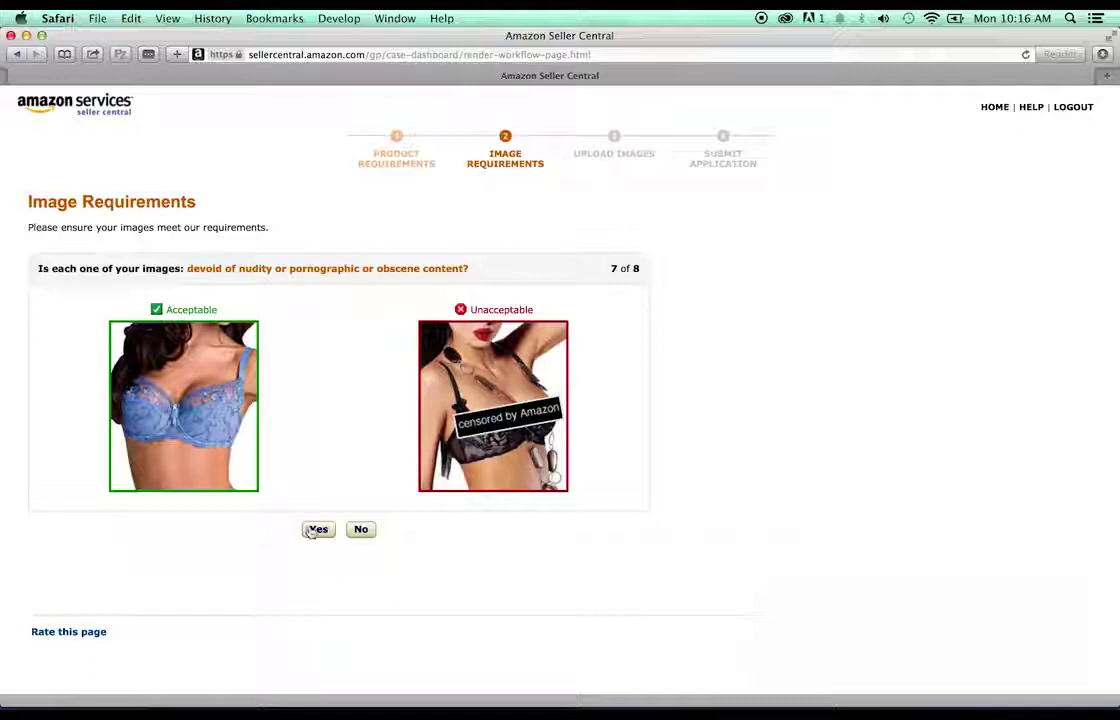
{"action": "left_click", "coordinate": [314, 531]}
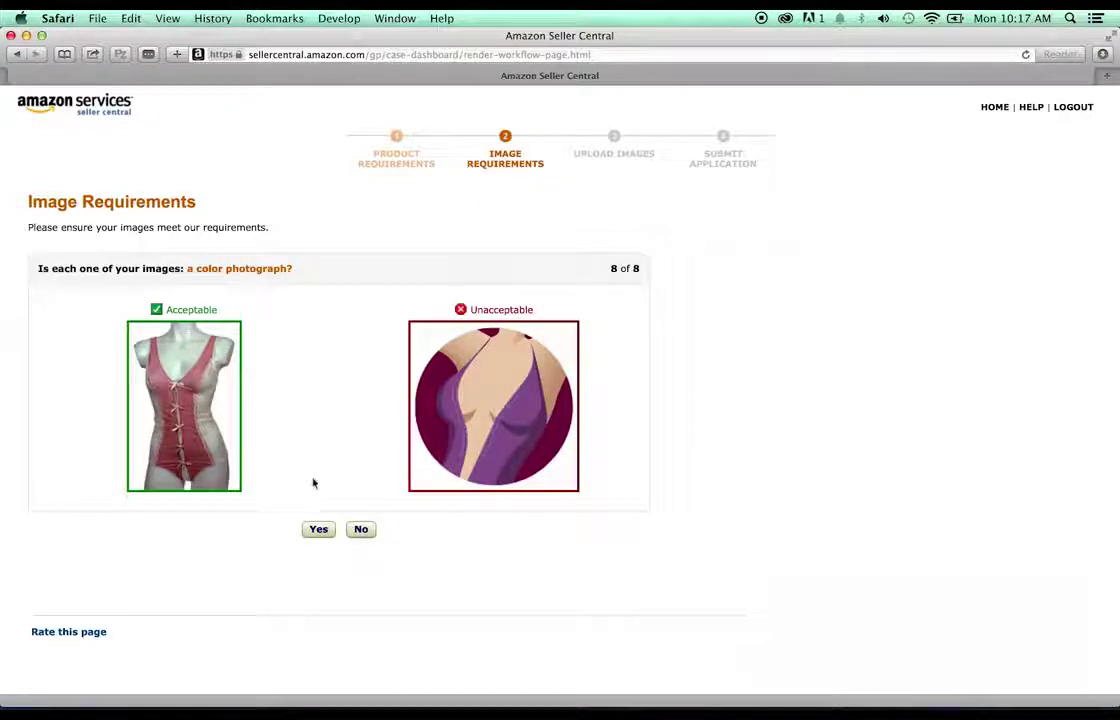
{"action": "left_click", "coordinate": [318, 530]}
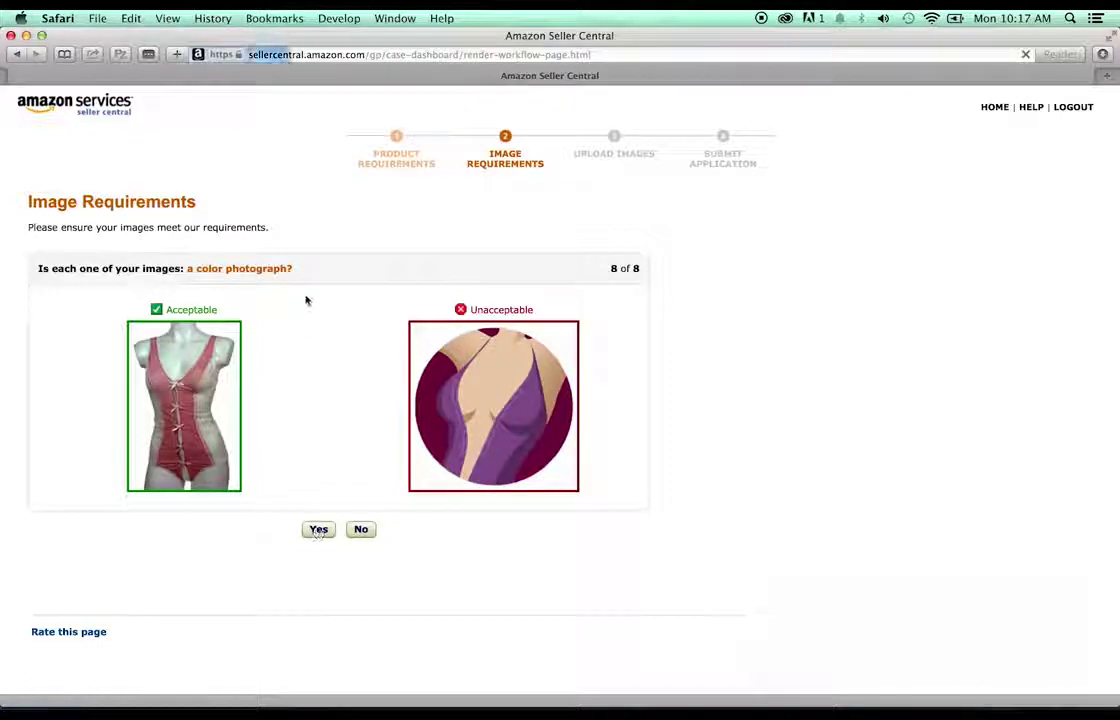
- Look over the five image upload slots and open a new browser window on the Amazon home page
{"action": "scroll", "coordinate": [306, 300], "scroll_direction": "down", "scroll_amount": 2}
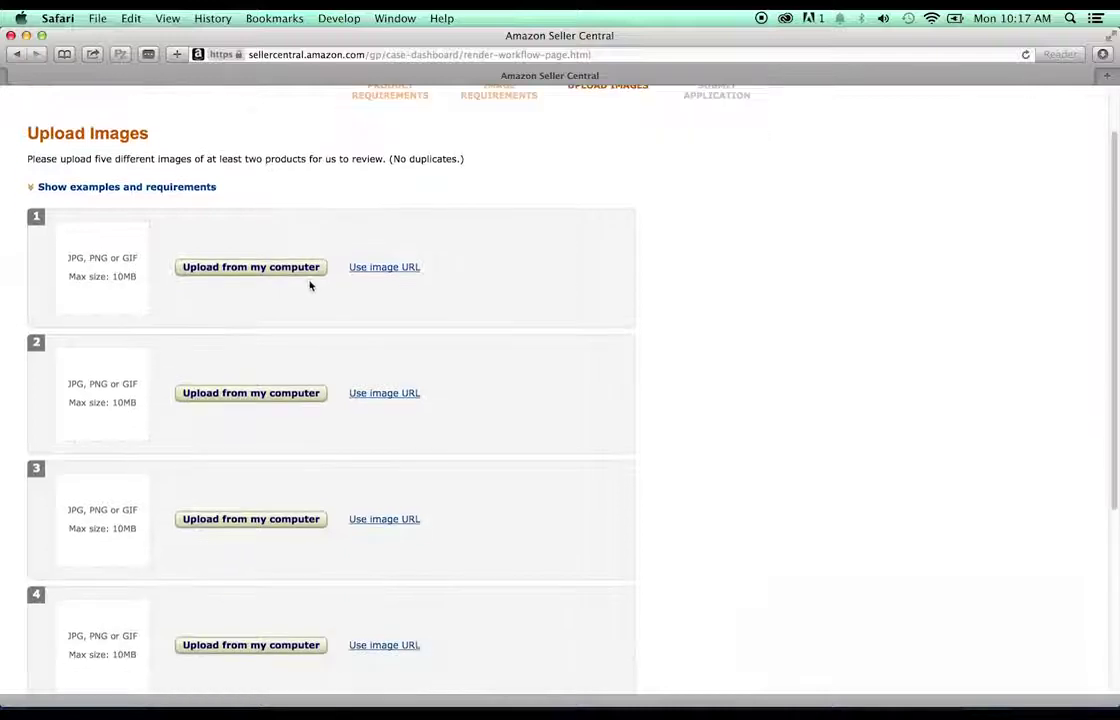
{"action": "scroll", "coordinate": [310, 285], "scroll_direction": "down", "scroll_amount": 5}
{"action": "scroll", "coordinate": [310, 285], "scroll_direction": "up", "scroll_amount": 3}
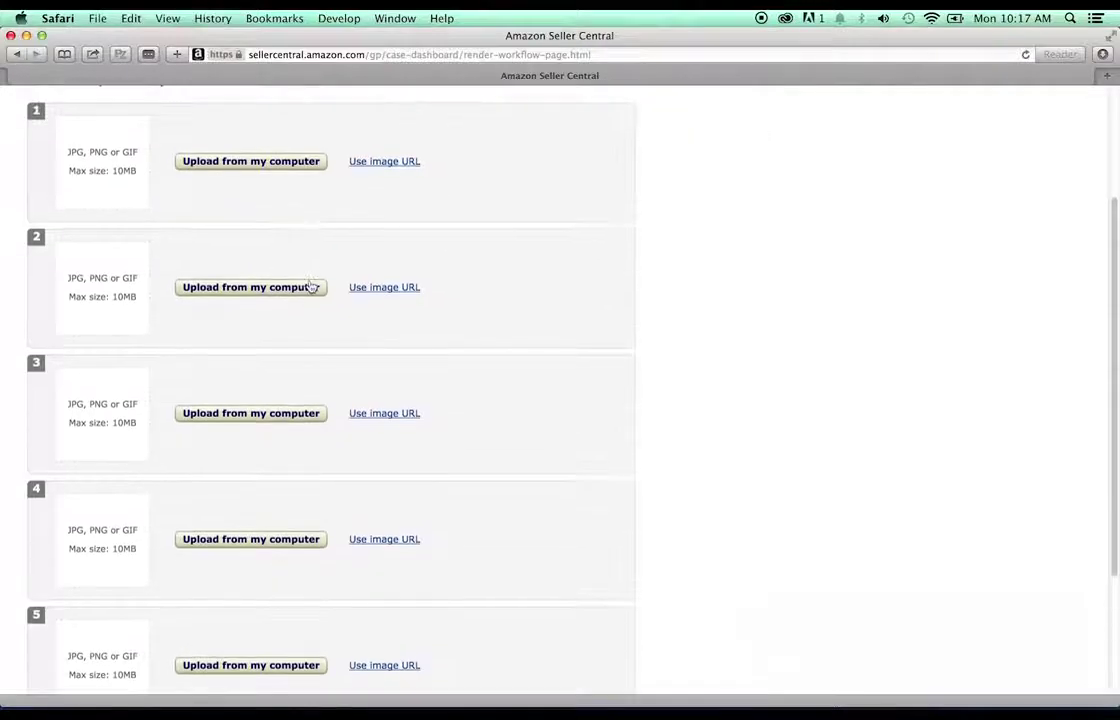
{"action": "left_click", "coordinate": [97, 18]}
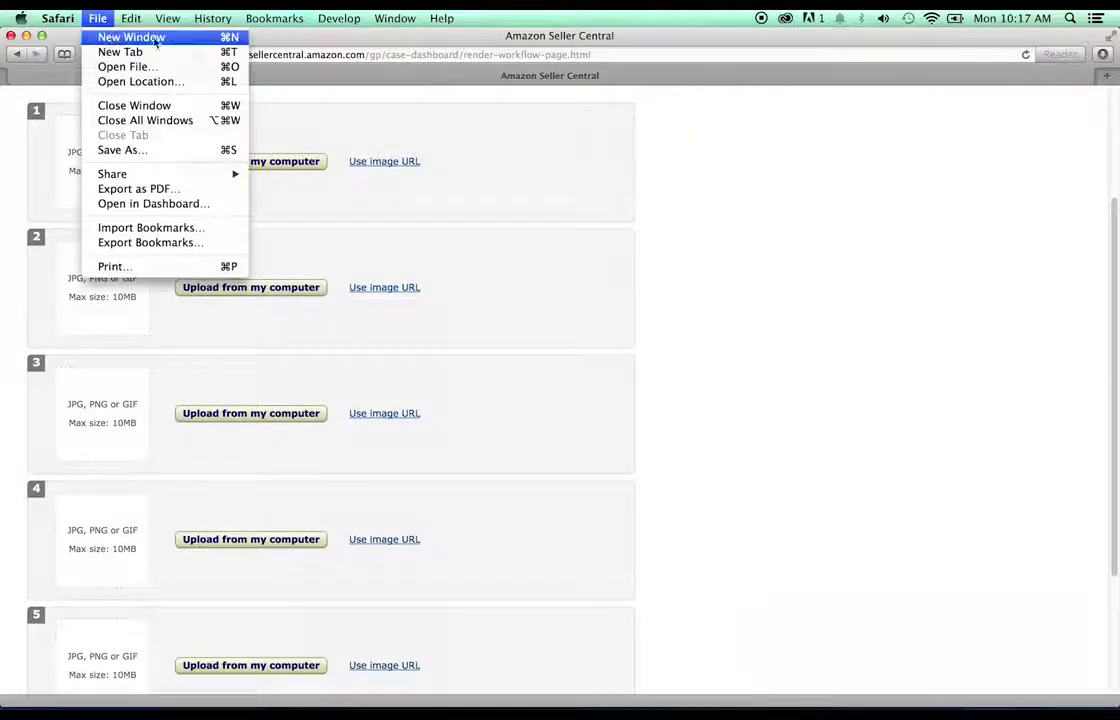
{"action": "left_click", "coordinate": [130, 35]}
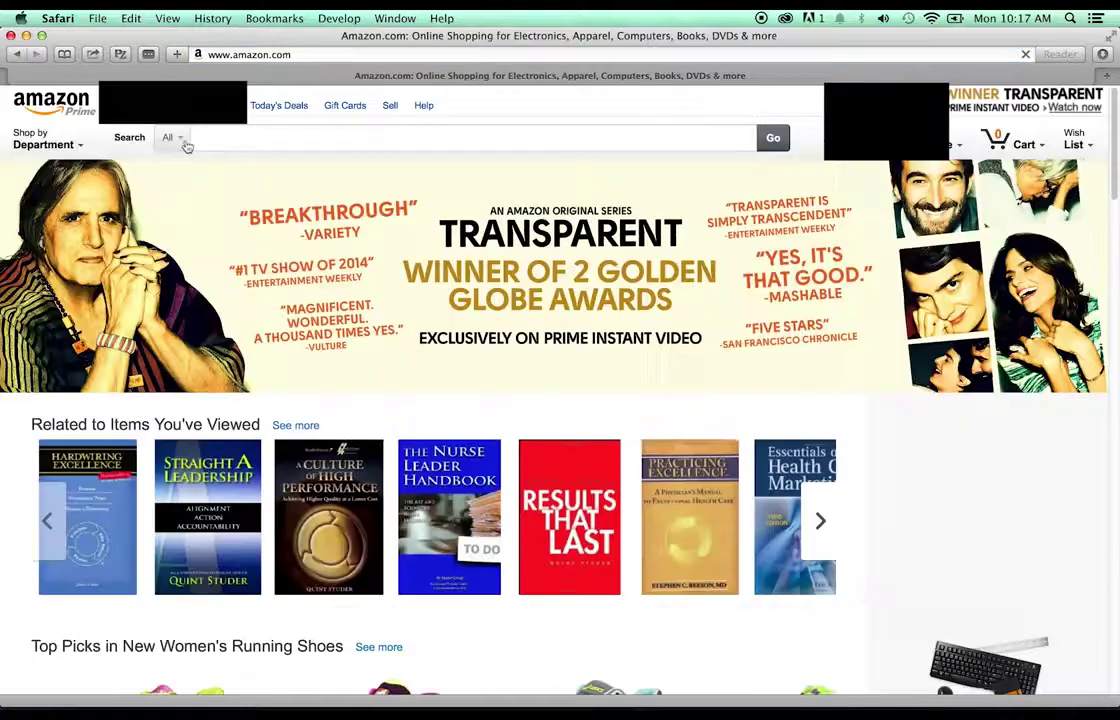
- Go to the Health & Personal Care department on Amazon and open its All Sexual Wellness category
{"action": "left_click", "coordinate": [182, 141]}
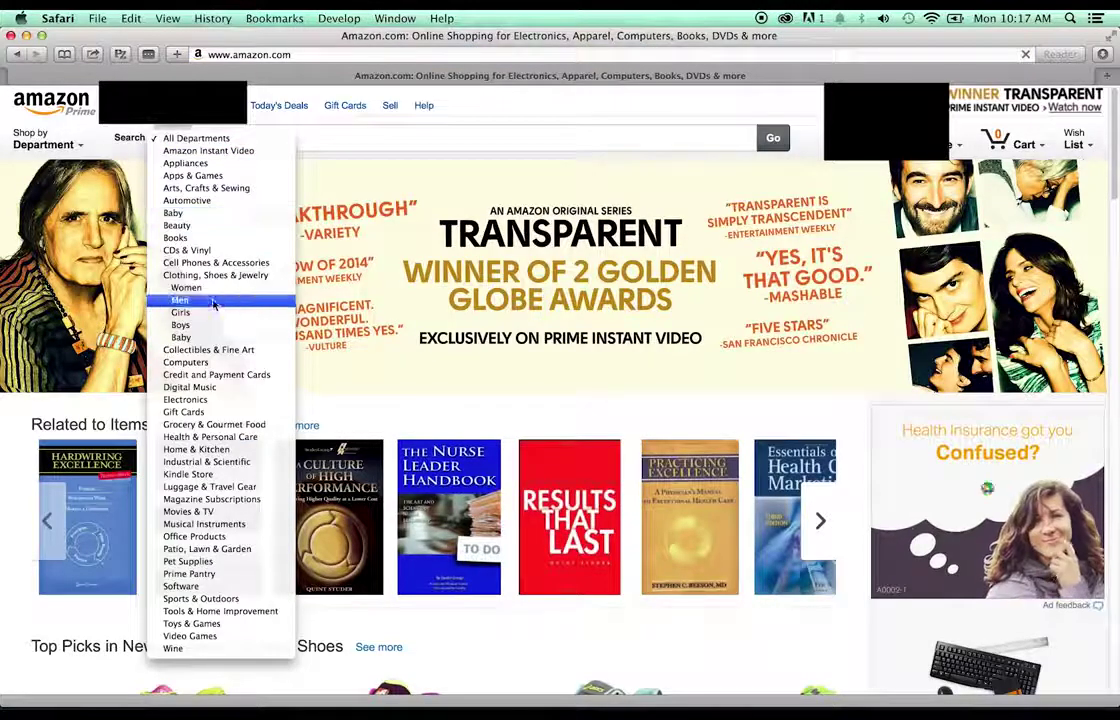
{"action": "left_click", "coordinate": [260, 437]}
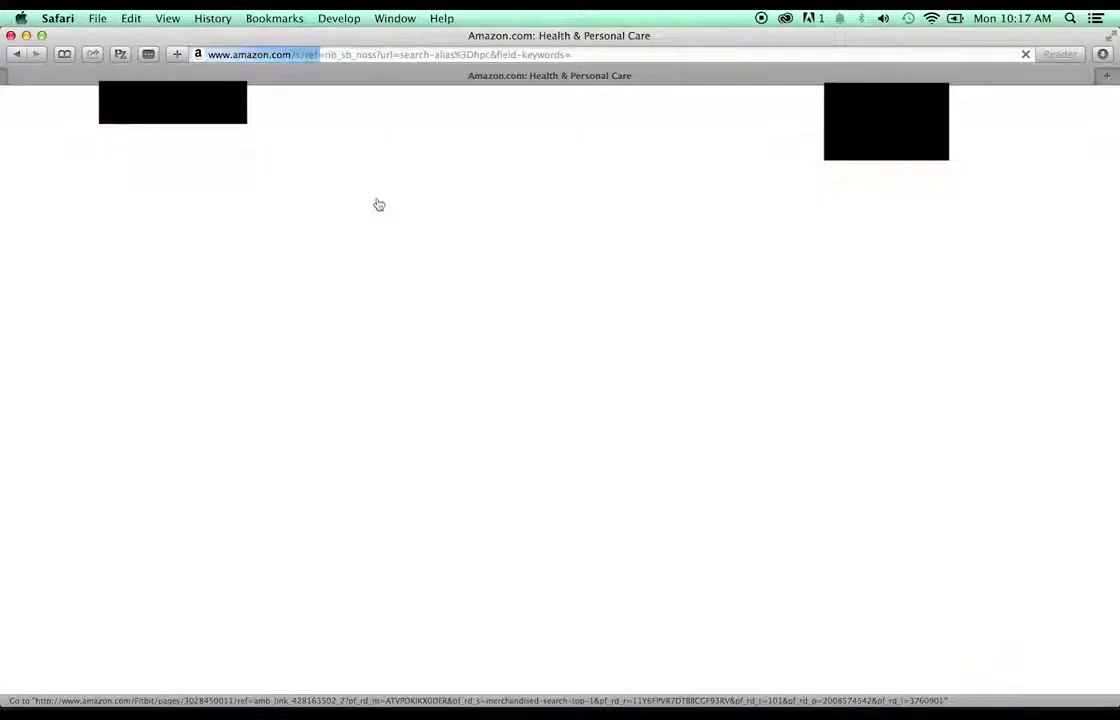
{"action": "scroll", "coordinate": [172, 322], "scroll_direction": "down", "scroll_amount": 5}
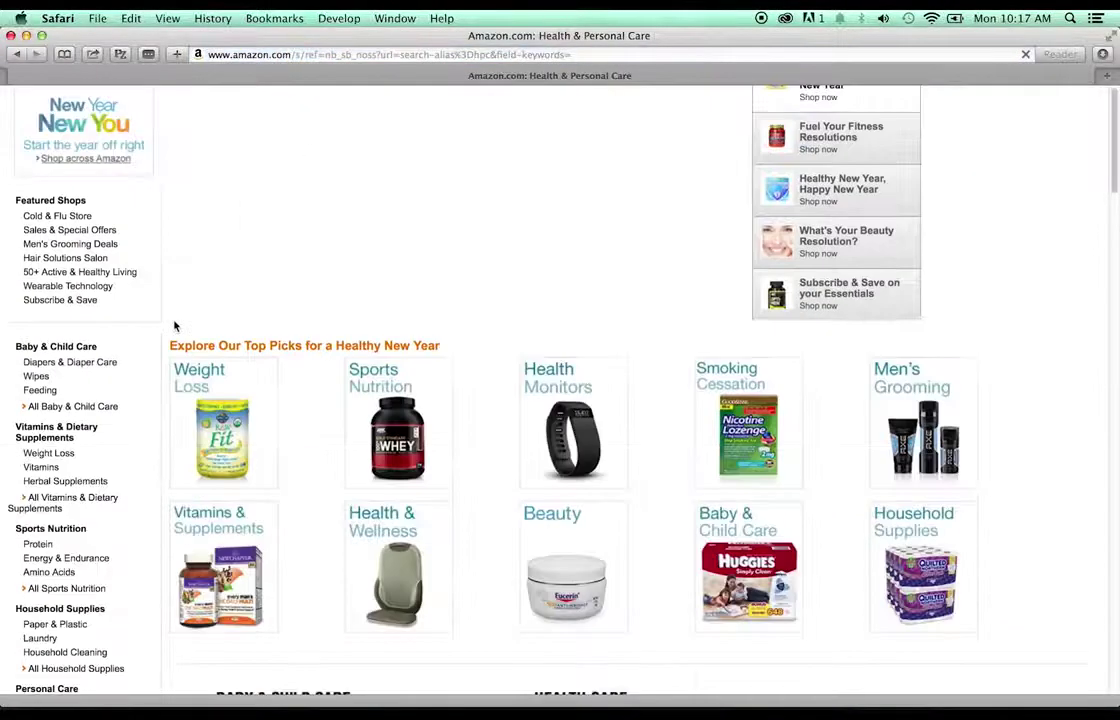
{"action": "scroll", "coordinate": [175, 327], "scroll_direction": "down", "scroll_amount": 3}
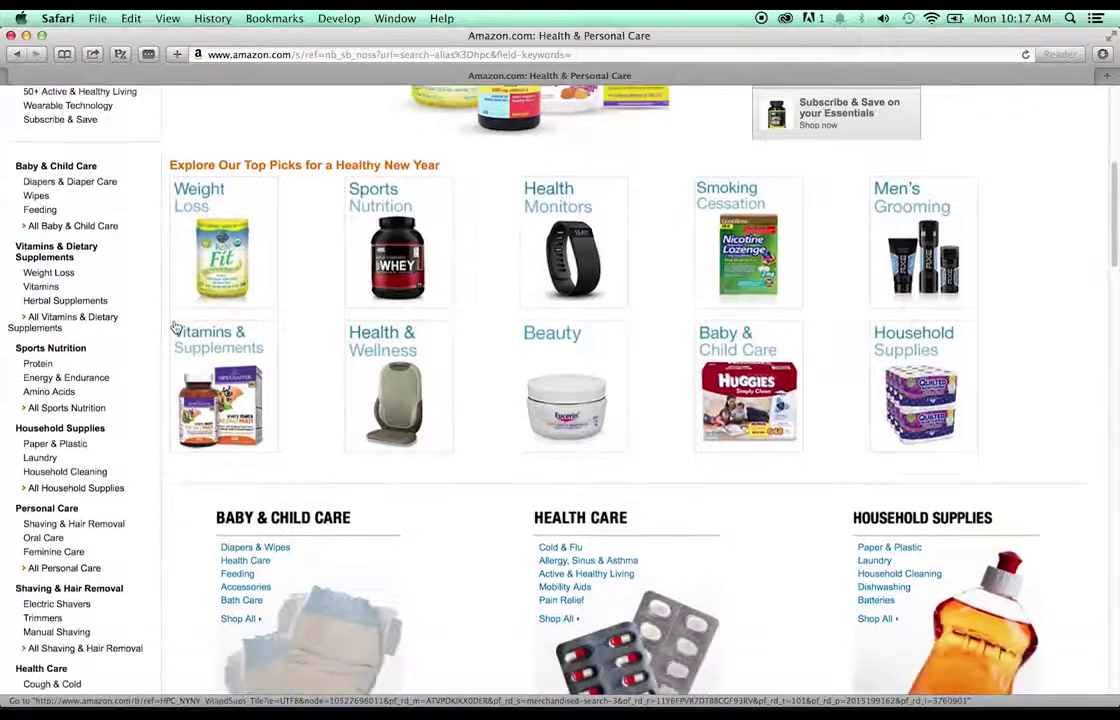
{"action": "scroll", "coordinate": [174, 330], "scroll_direction": "down", "scroll_amount": 10}
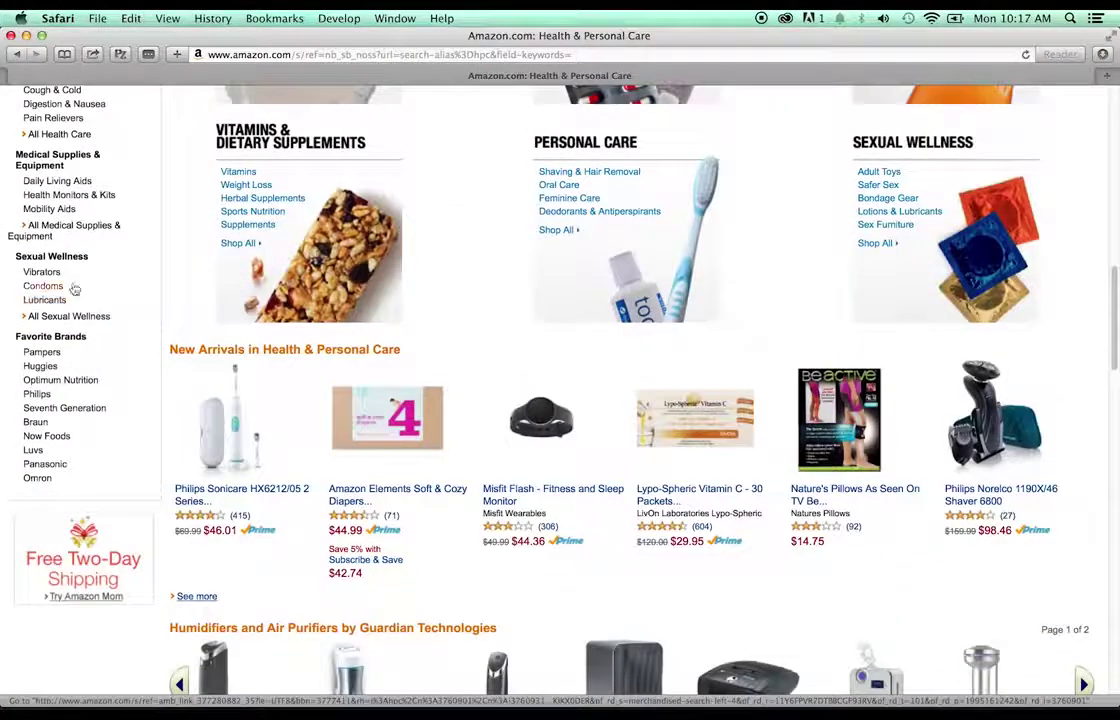
{"action": "left_click", "coordinate": [34, 318]}
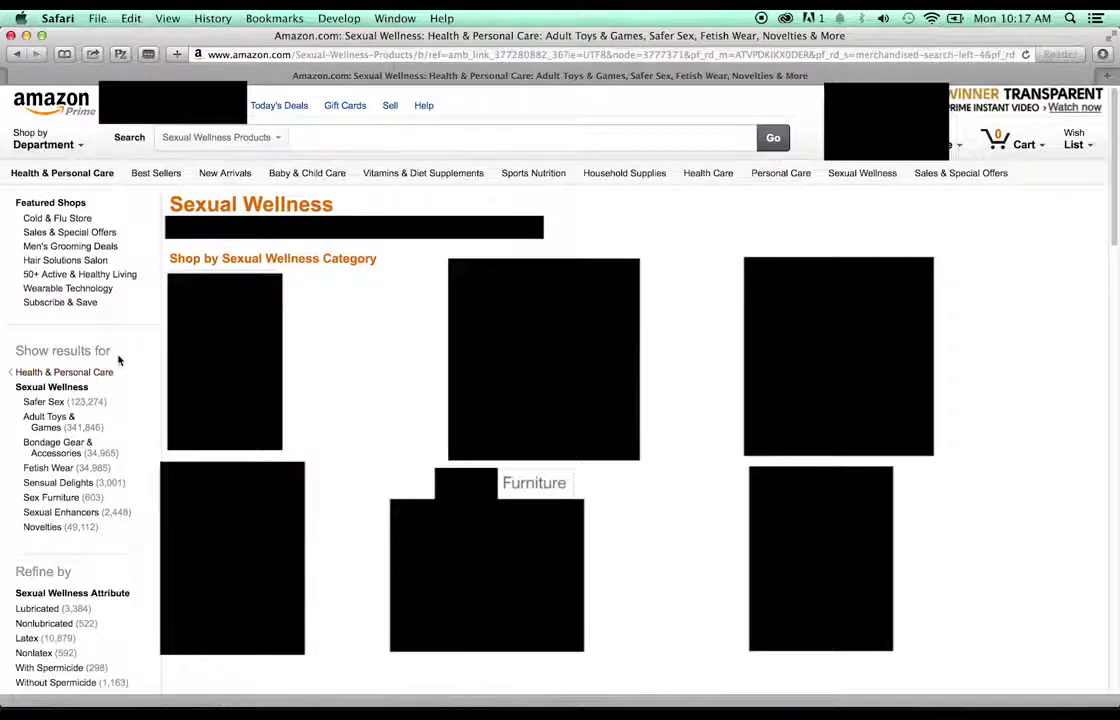
- From the Sex Furniture subcategory, open the Liberator 24-Inch Wedge/Ramp Combo, Black Microfiber product and show its second image
{"action": "left_click", "coordinate": [66, 498]}
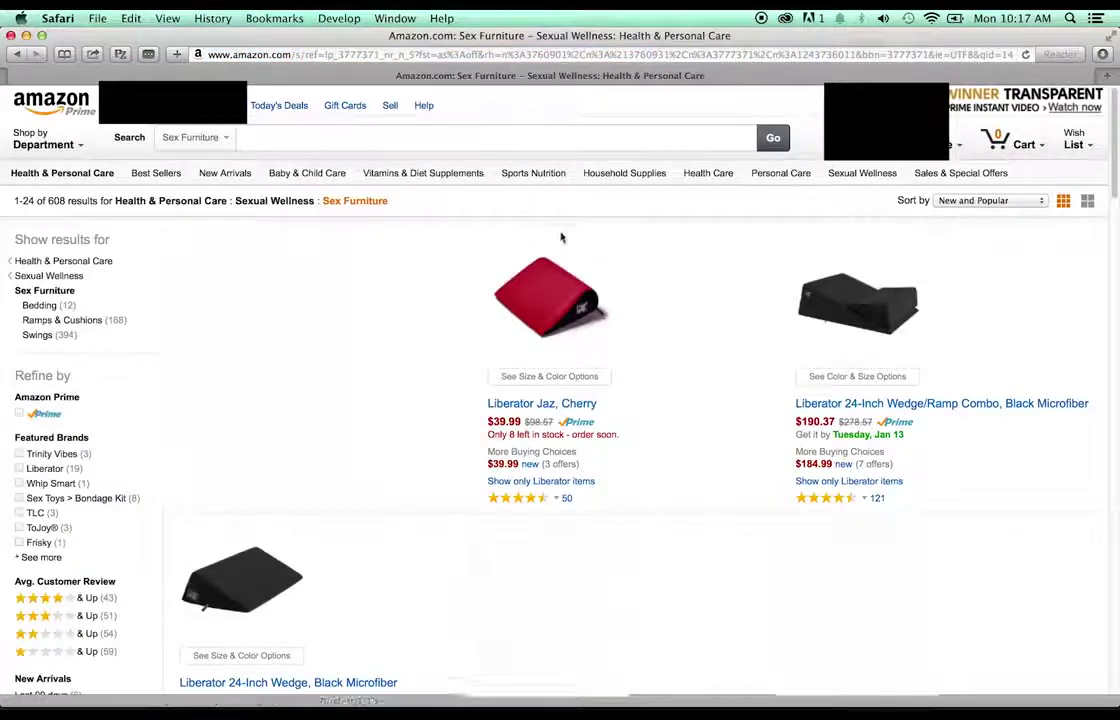
{"action": "scroll", "coordinate": [640, 212], "scroll_direction": "down", "scroll_amount": 3}
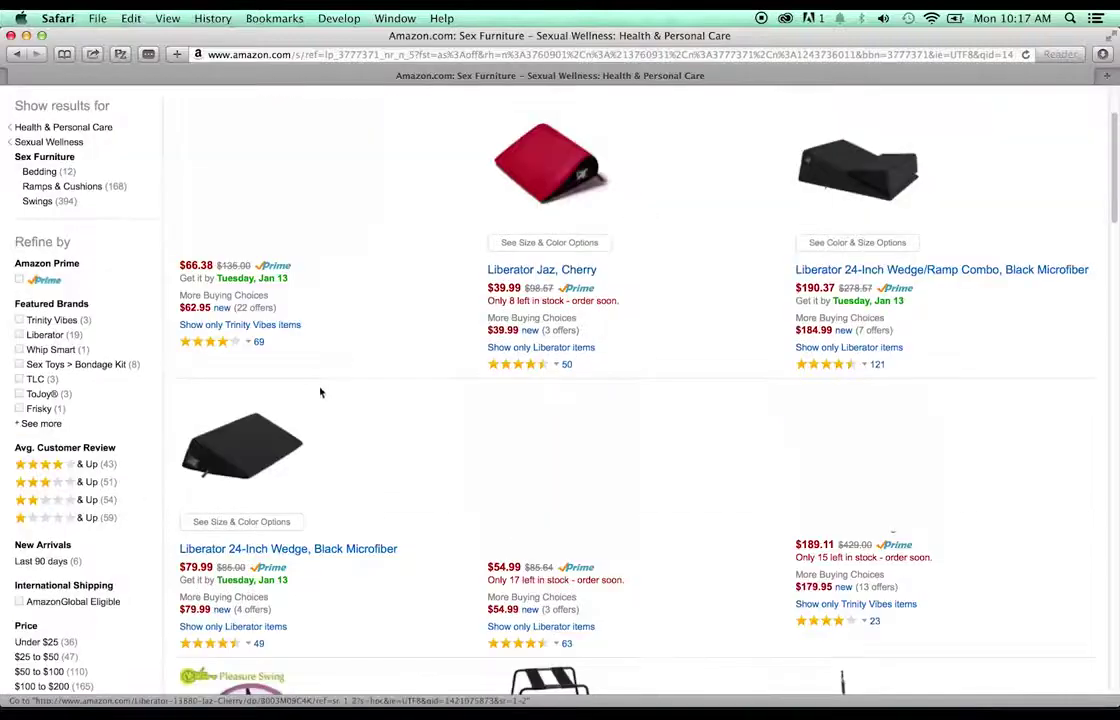
{"action": "left_click", "coordinate": [958, 271]}
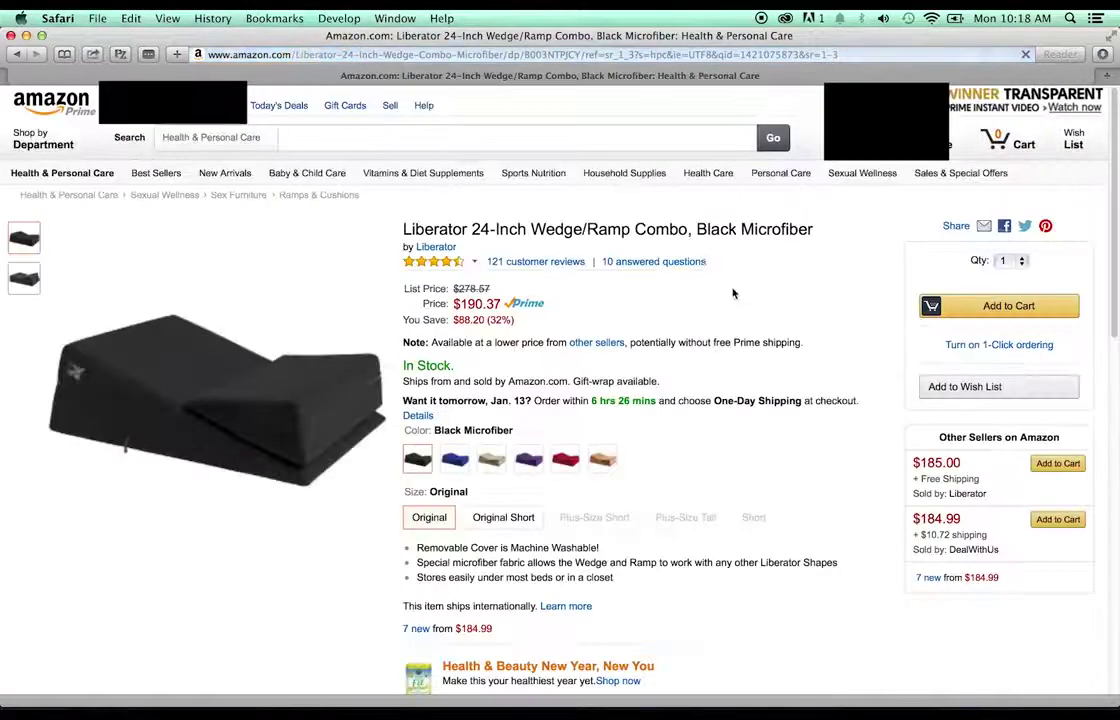
{"action": "mouse_move", "coordinate": [172, 402]}
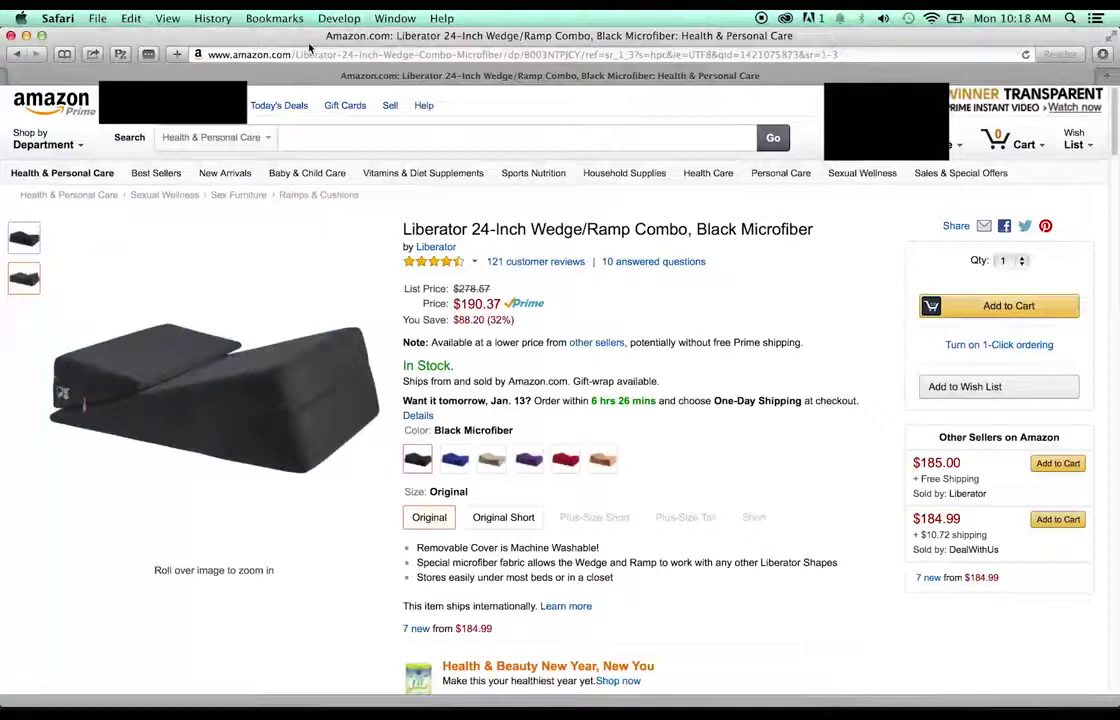
- Open the wedge/ramp combo page's source in the Web Inspector and expand its list of images
{"action": "left_click", "coordinate": [339, 18]}
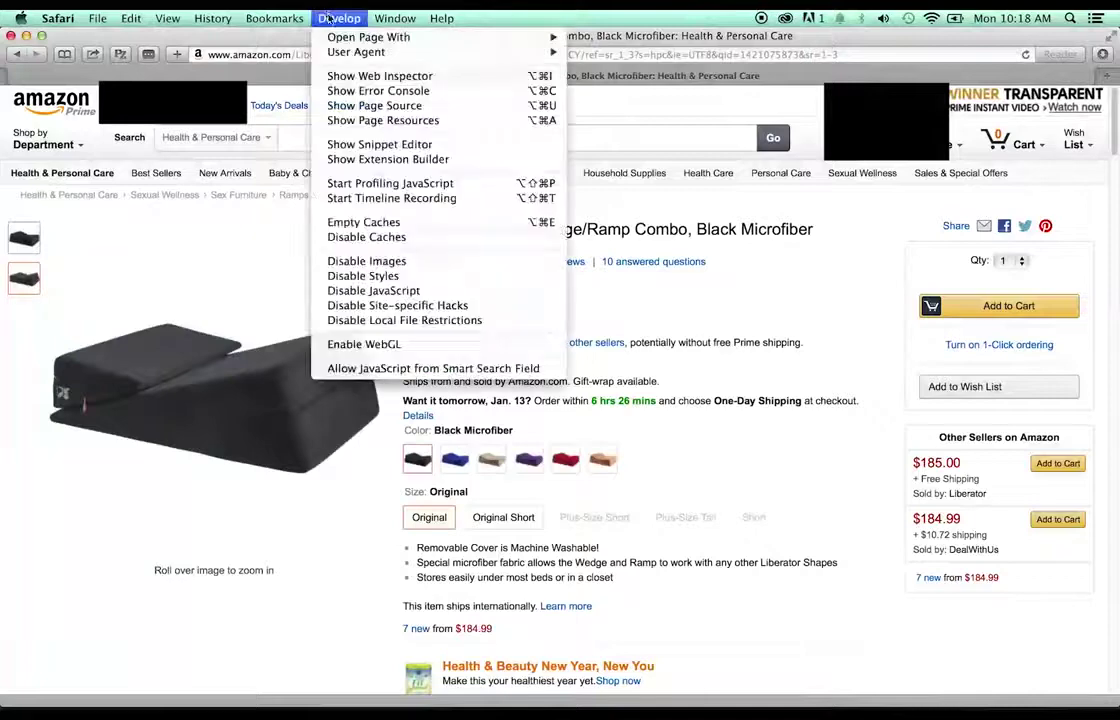
{"action": "left_click", "coordinate": [397, 115]}
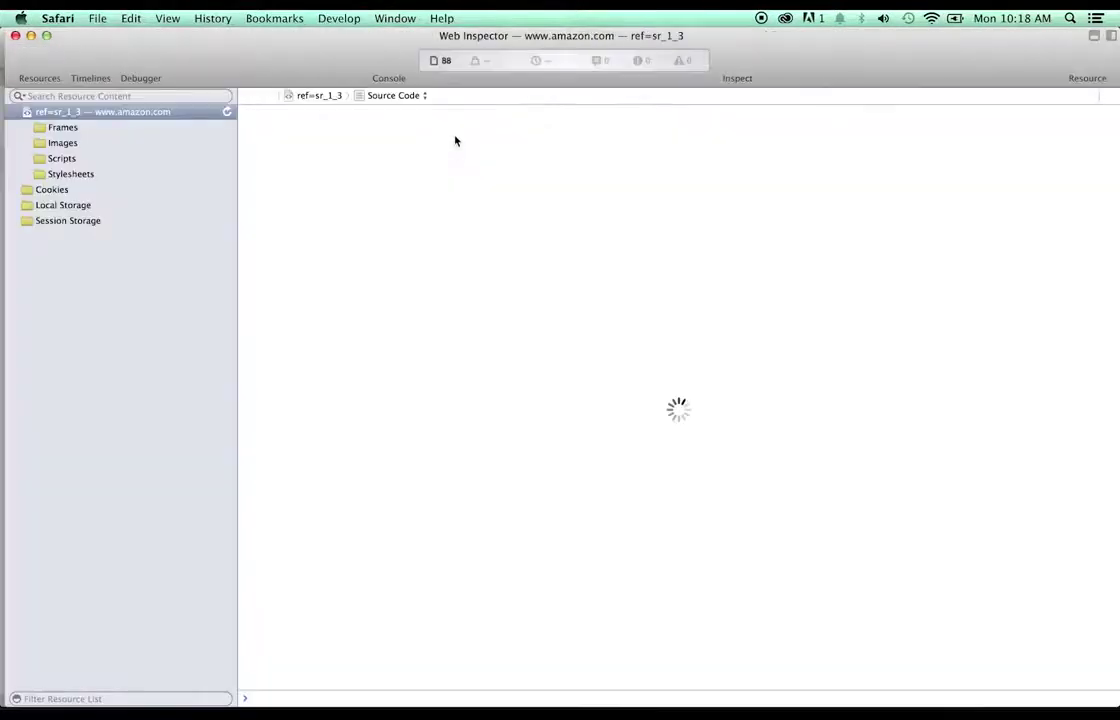
{"action": "left_click", "coordinate": [27, 143]}
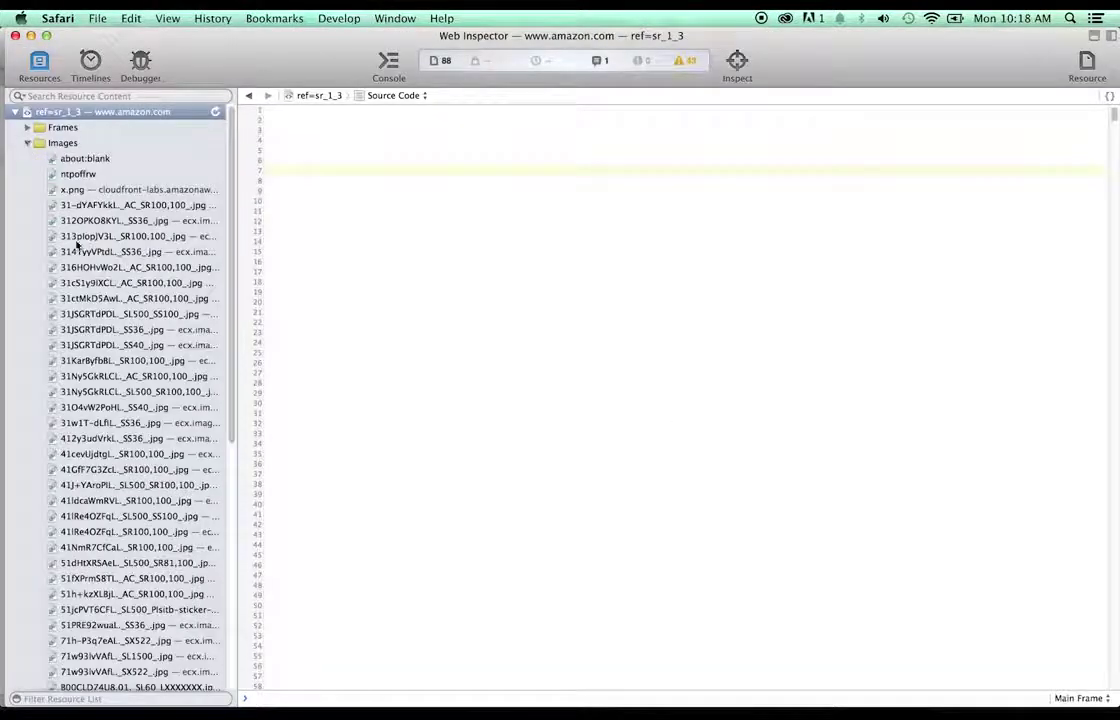
- Go through the black wedge/ramp combo page's image files and select the large 71w93lvVAfL._SL1500_.jpg
{"action": "left_click", "coordinate": [139, 360]}
{"action": "key", "text": "Down"}
{"action": "key", "text": "Down"}
{"action": "key", "text": "Down"}
{"action": "key", "text": "Down"}
{"action": "key", "text": "Down"}
{"action": "key", "text": "Down"}
{"action": "key", "text": "Down"}
{"action": "key", "text": "Down"}
{"action": "key", "text": "Down"}
{"action": "key", "text": "Down"}
{"action": "key", "text": "Down"}
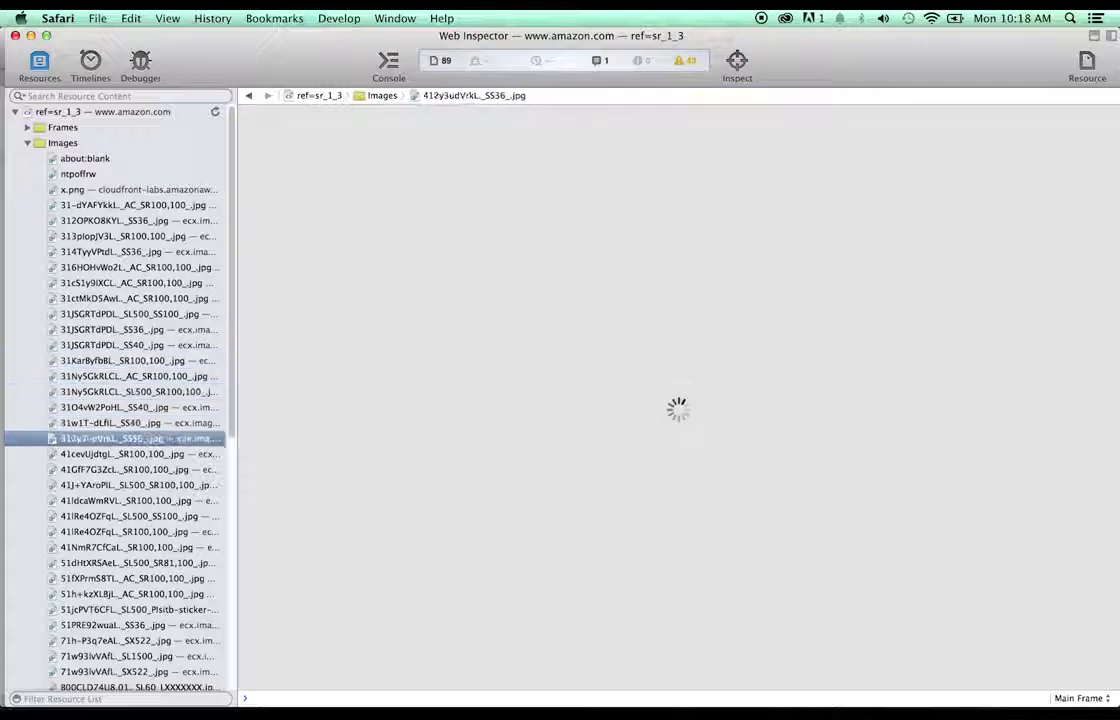
{"action": "key", "text": "Down"}
{"action": "key", "text": "Down"}
{"action": "key", "text": "Down"}
{"action": "key", "text": "Down"}
{"action": "key", "text": "Down"}
{"action": "key", "text": "Down"}
{"action": "key", "text": "Down"}
{"action": "key", "text": "Down"}
{"action": "key", "text": "Down"}
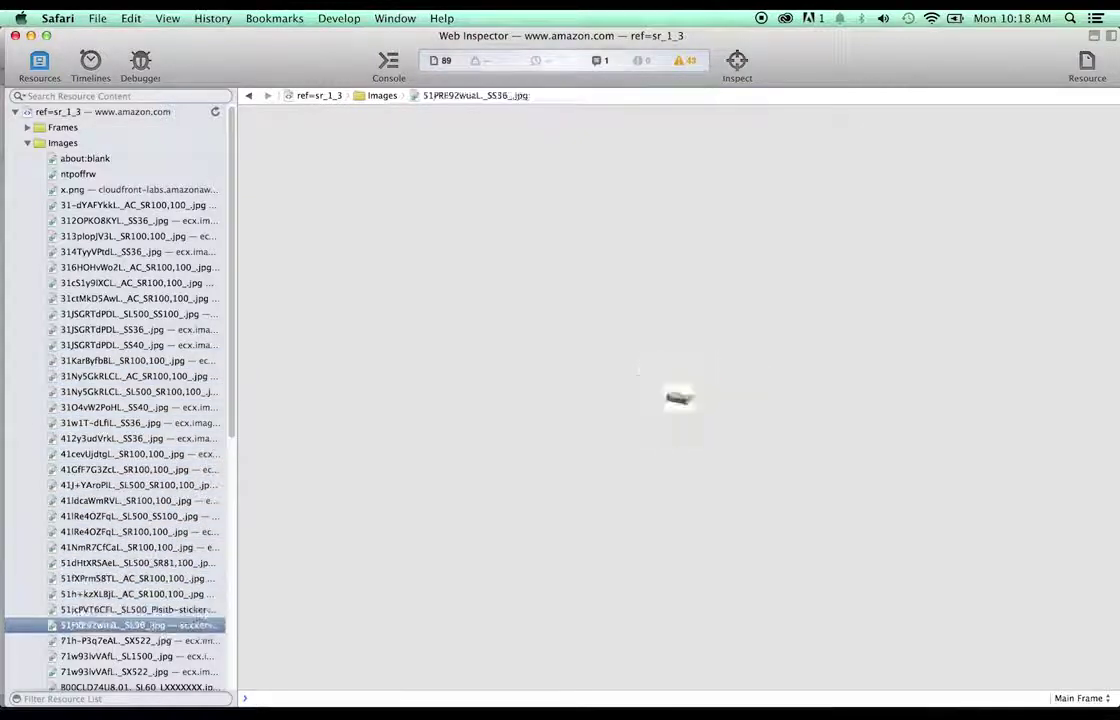
{"action": "key", "text": "Up"}
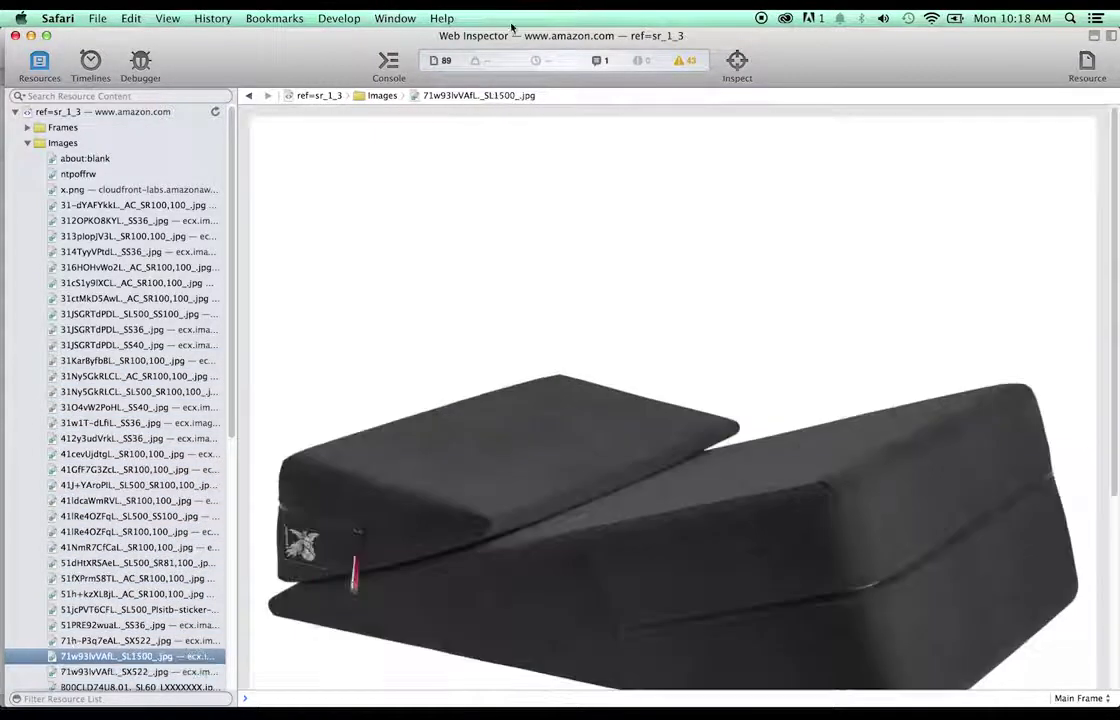
- Save the large black wedge/ramp image to the desktop, minimizing the browser windows and putting away the Web Inspector
{"action": "left_click_drag", "start_coordinate": [512, 38], "coordinate": [480, 103]}
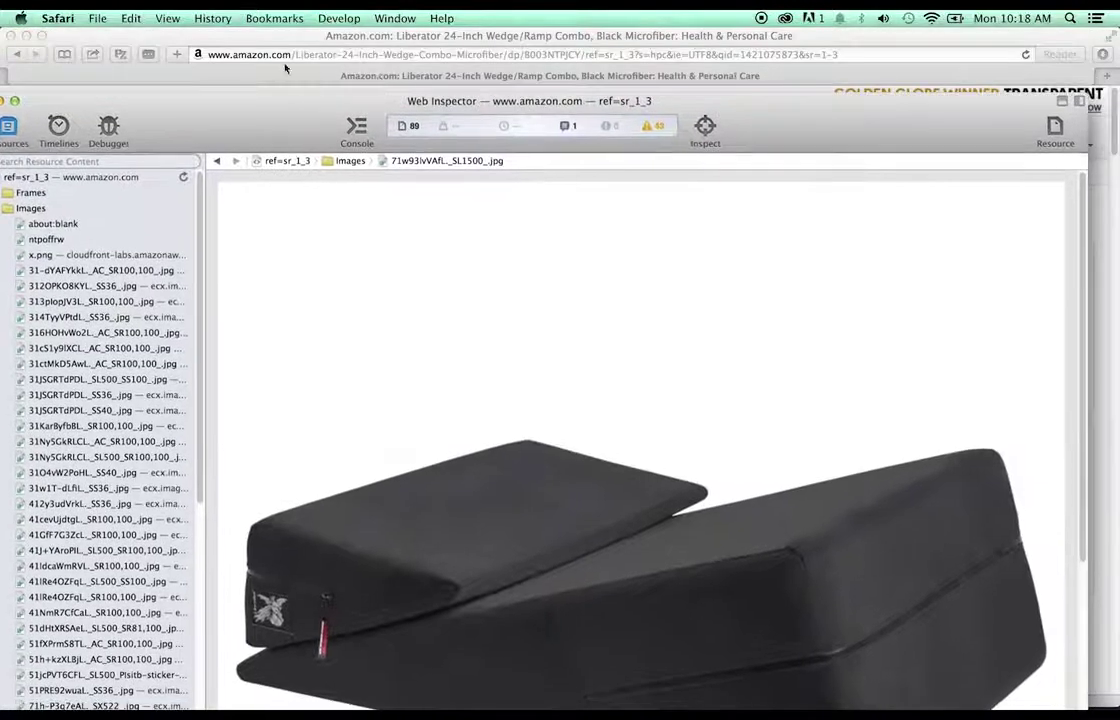
{"action": "left_click", "coordinate": [27, 38]}
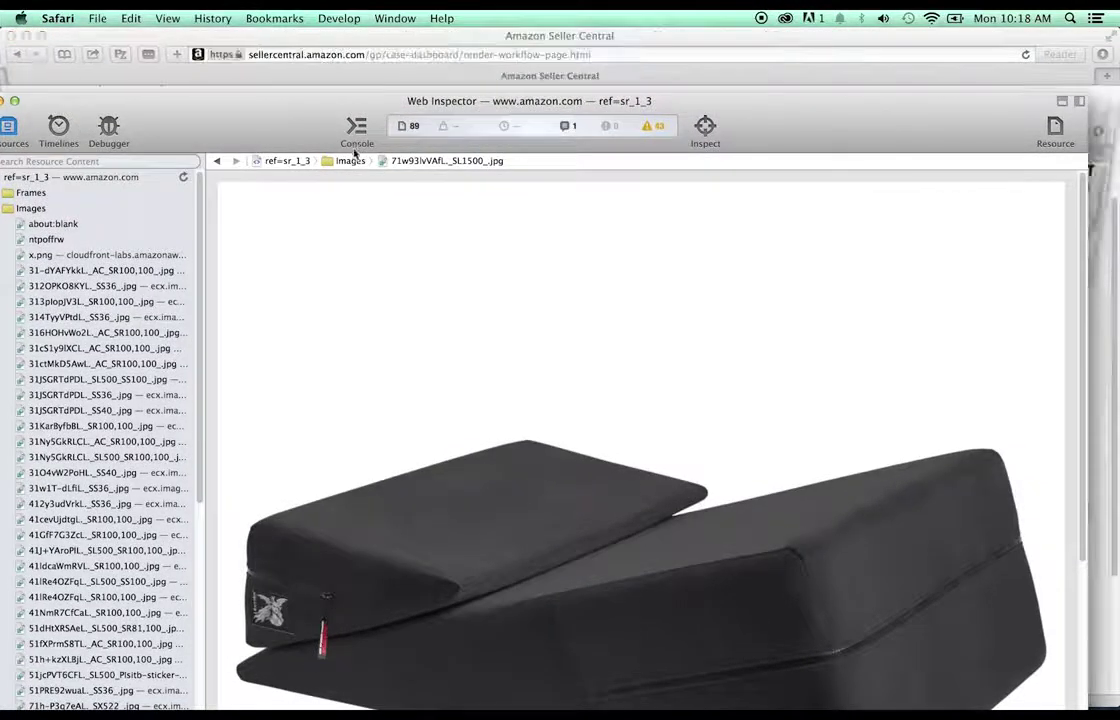
{"action": "left_click", "coordinate": [25, 37]}
{"action": "left_click_drag", "start_coordinate": [549, 280], "coordinate": [805, 56]}
{"action": "left_click_drag", "start_coordinate": [2, 113], "coordinate": [31, 101]}
{"action": "left_click", "coordinate": [14, 91]}
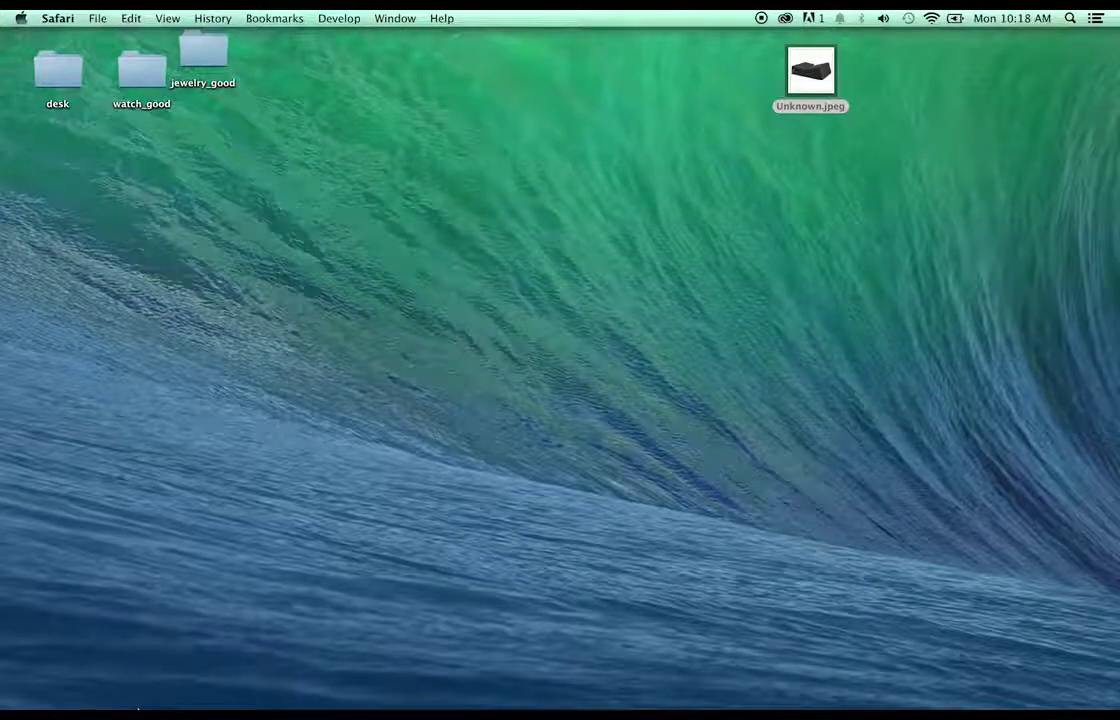
- Return to the Sex Furniture results, open the Liberator 24-Inch Wedge product and choose the Red Microfiber color
{"action": "left_click", "coordinate": [100, 678]}
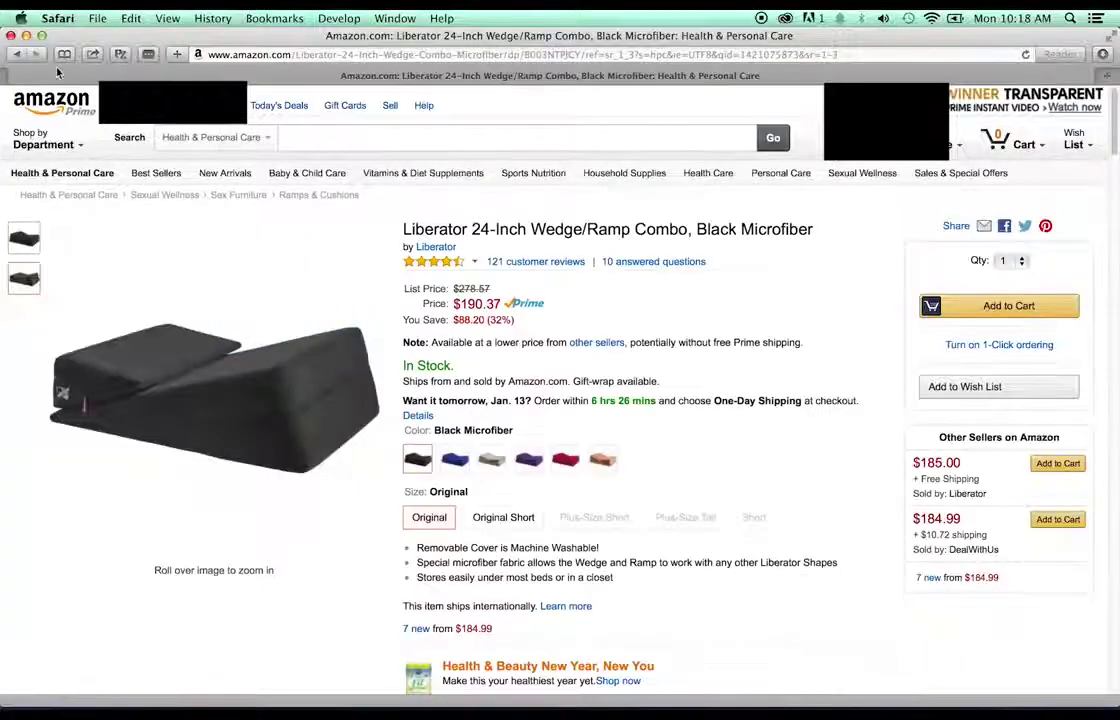
{"action": "left_click", "coordinate": [17, 55]}
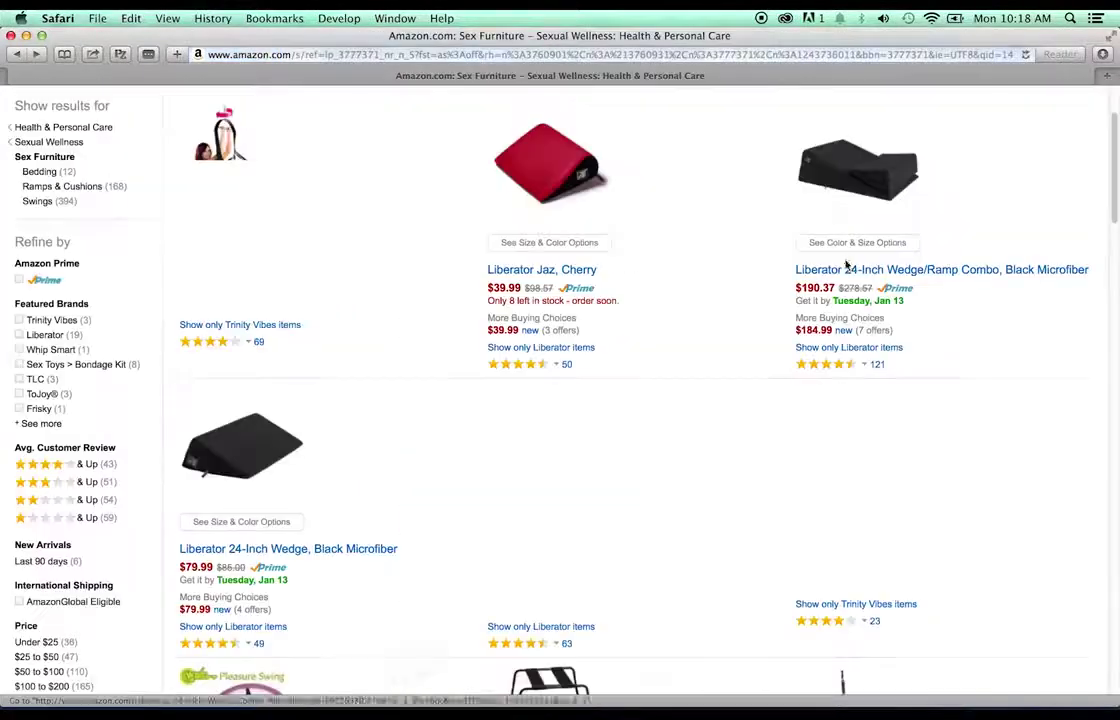
{"action": "scroll", "coordinate": [169, 493], "scroll_direction": "up", "scroll_amount": 1}
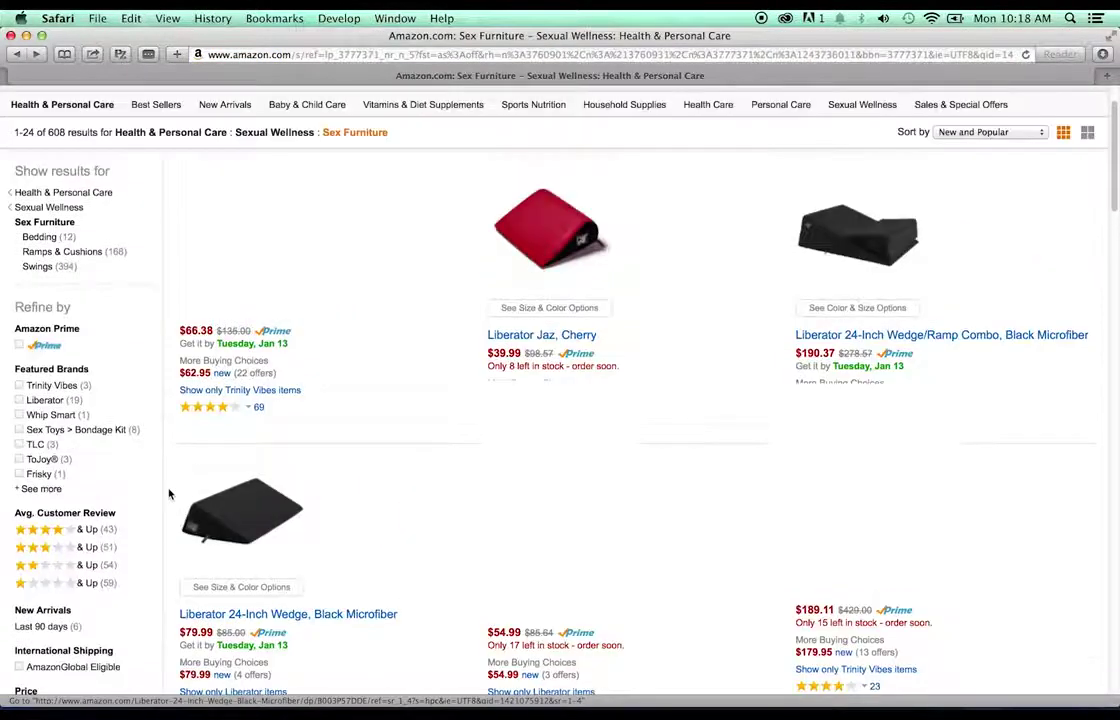
{"action": "left_click", "coordinate": [247, 526]}
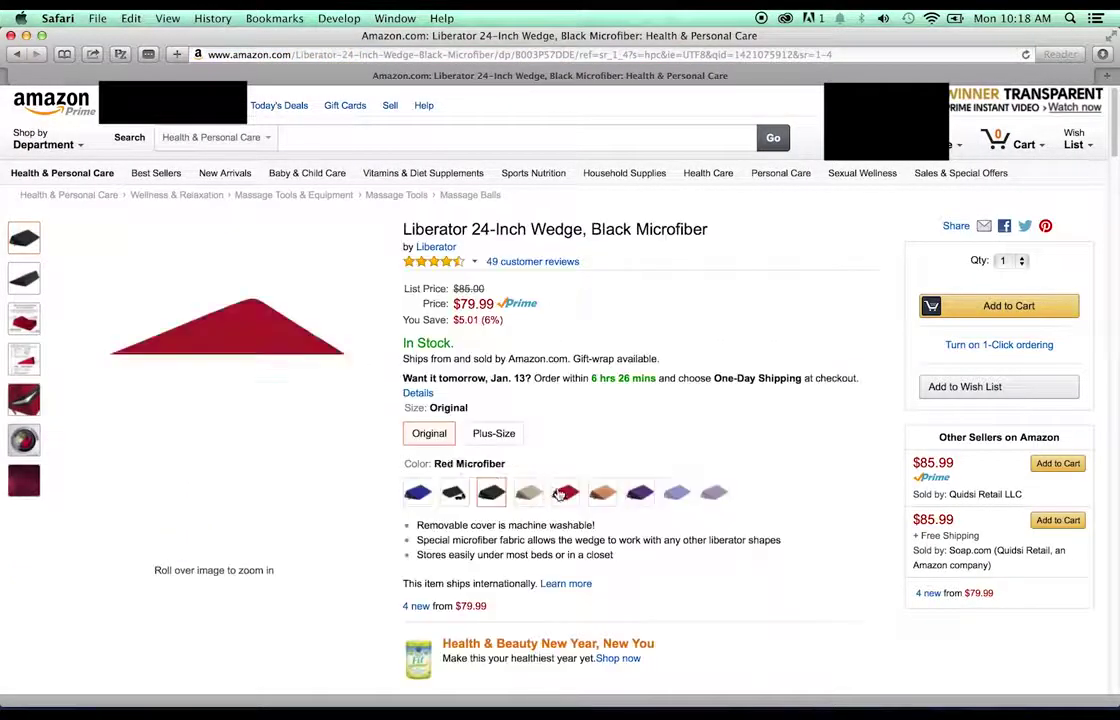
{"action": "left_click", "coordinate": [564, 492]}
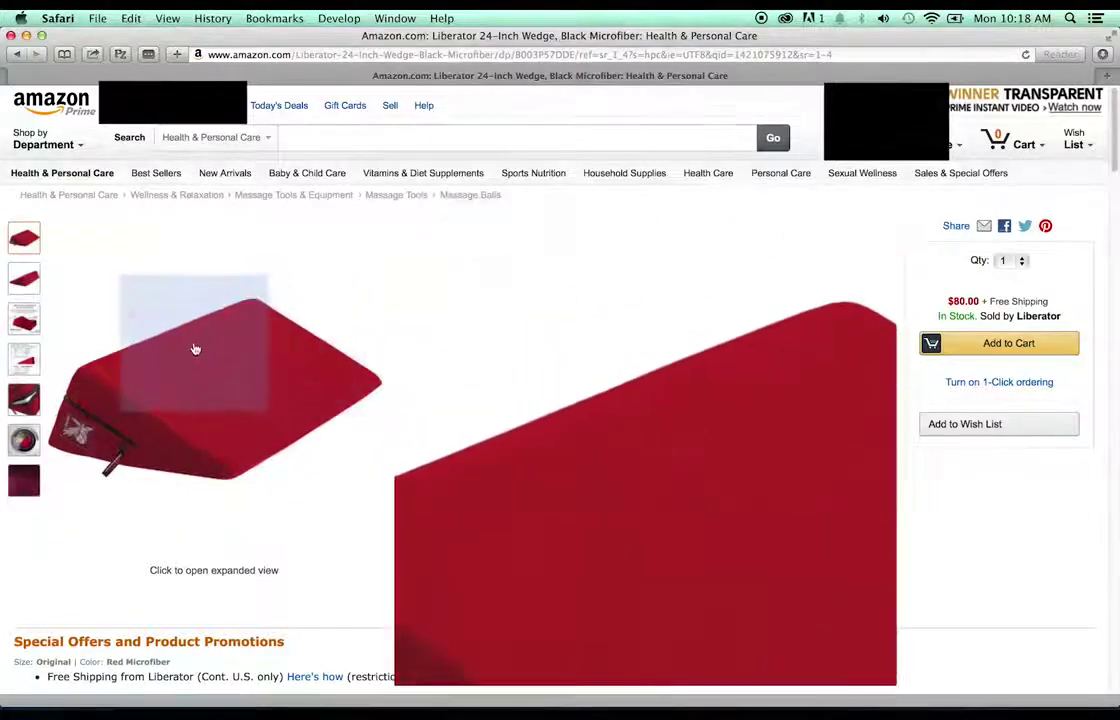
- Open the red wedge page's source in the Web Inspector and expand its list of images
{"action": "left_click", "coordinate": [339, 18]}
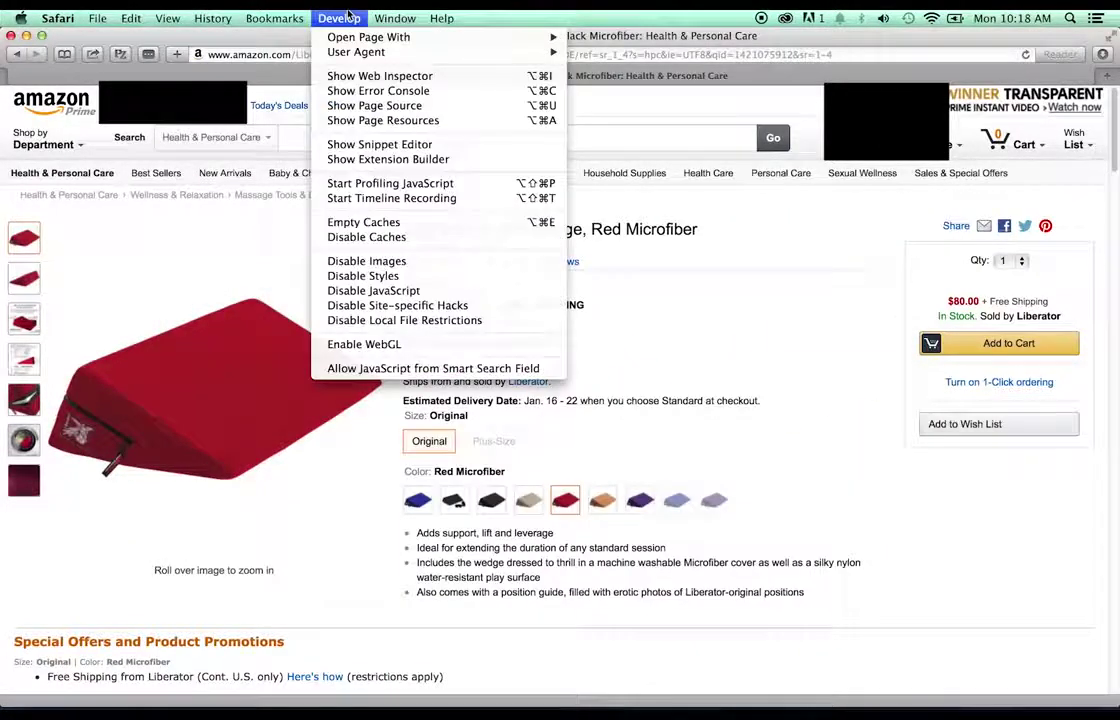
{"action": "left_click", "coordinate": [375, 106]}
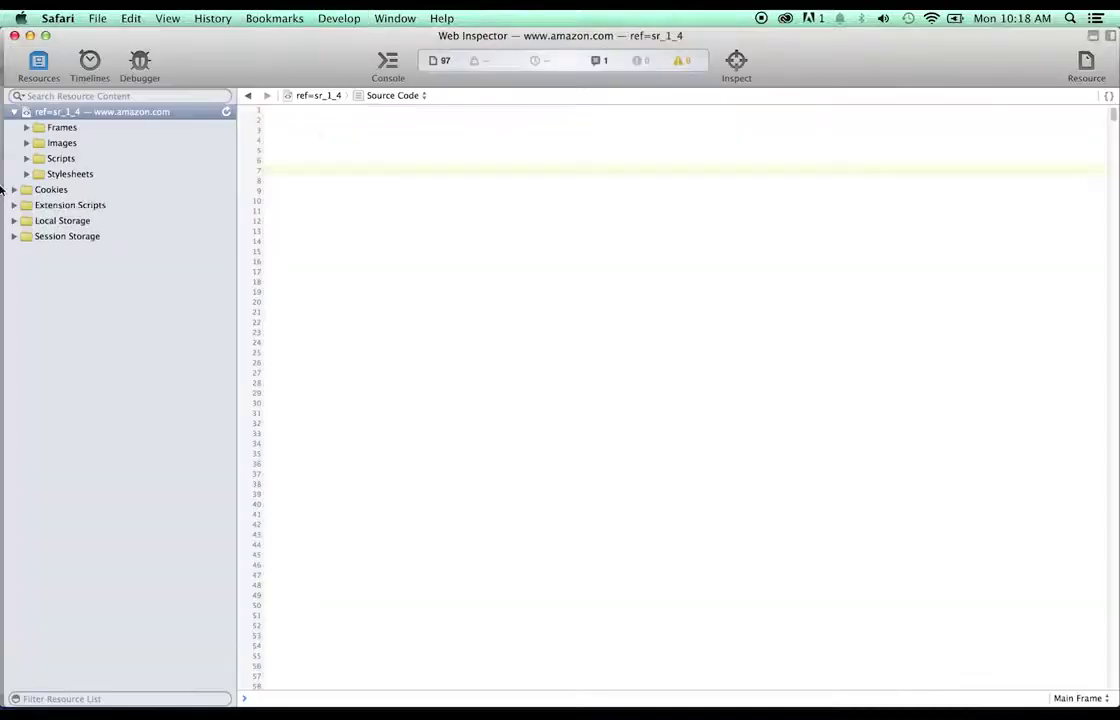
{"action": "left_click", "coordinate": [26, 143]}
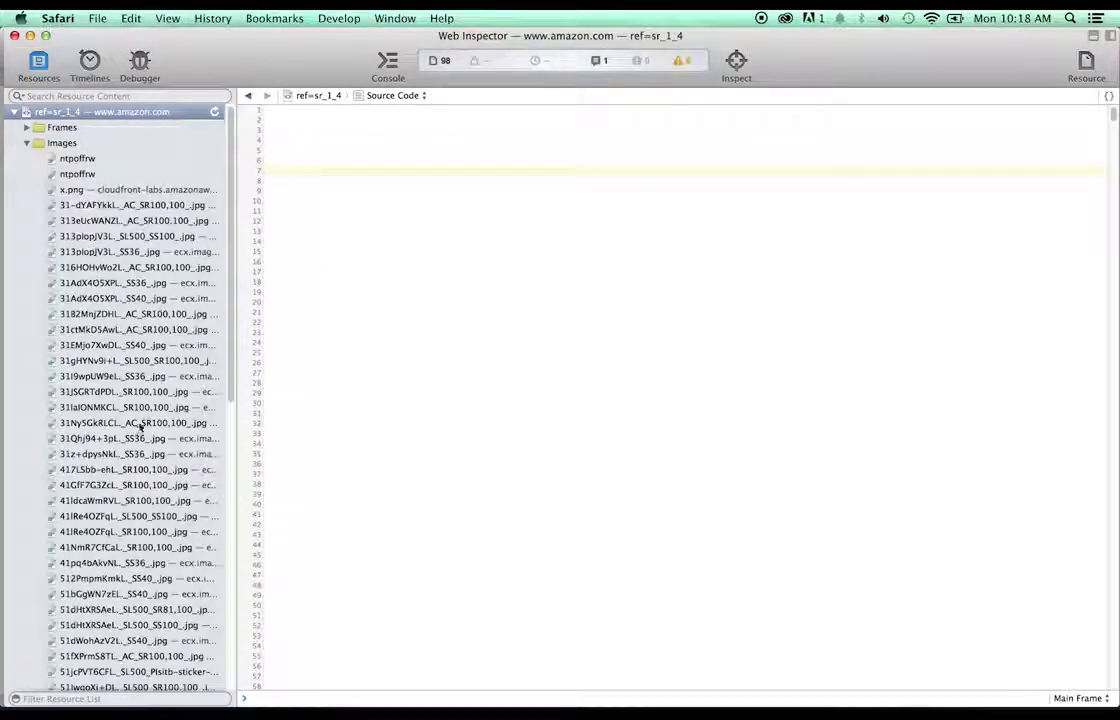
- Go through the red wedge page's image files and select the large 71WaZwzY68L._SL1500_.jpg
{"action": "left_click", "coordinate": [148, 455]}
{"action": "key", "text": "Down"}
{"action": "key", "text": "Down"}
{"action": "key", "text": "Down"}
{"action": "key", "text": "Down"}
{"action": "key", "text": "Down"}
{"action": "key", "text": "Down"}
{"action": "key", "text": "Down"}
{"action": "key", "text": "Down"}
{"action": "key", "text": "Down"}
{"action": "key", "text": "Down"}
{"action": "key", "text": "Down"}
{"action": "key", "text": "Down"}
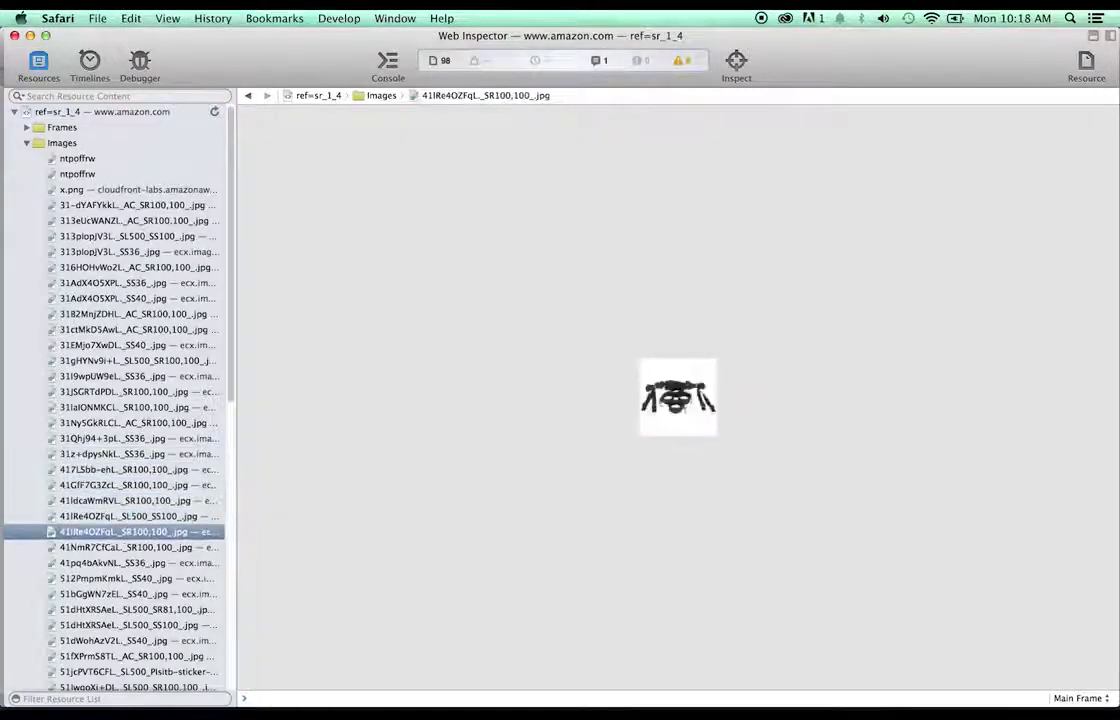
{"action": "key", "text": "Down"}
{"action": "key", "text": "Down"}
{"action": "key", "text": "Down"}
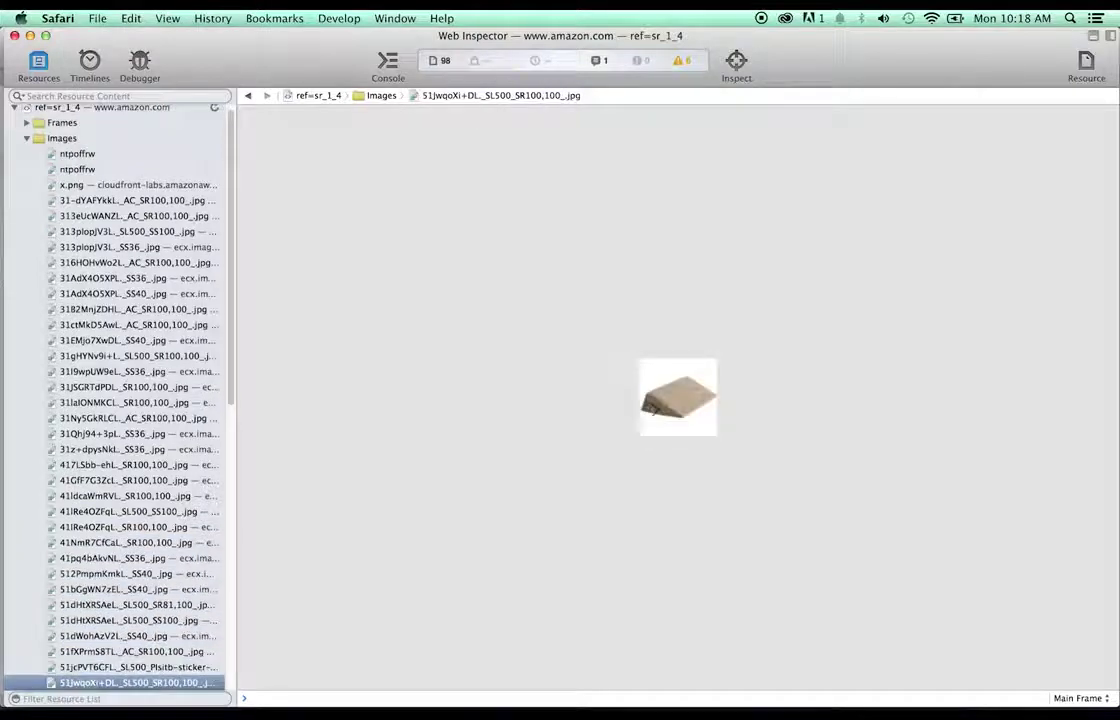
{"action": "key", "text": "Down"}
{"action": "key", "text": "Down"}
{"action": "key", "text": "Down"}
{"action": "key", "text": "Down"}
{"action": "key", "text": "Down"}
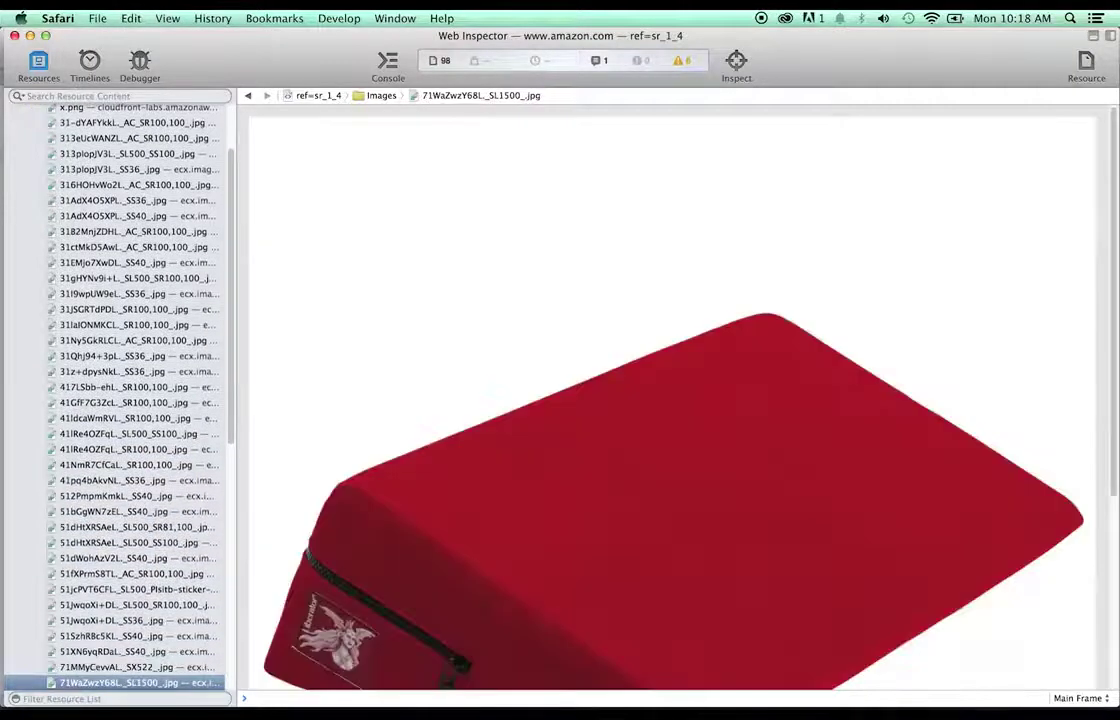
{"action": "key", "text": "Down"}
{"action": "key", "text": "Up"}
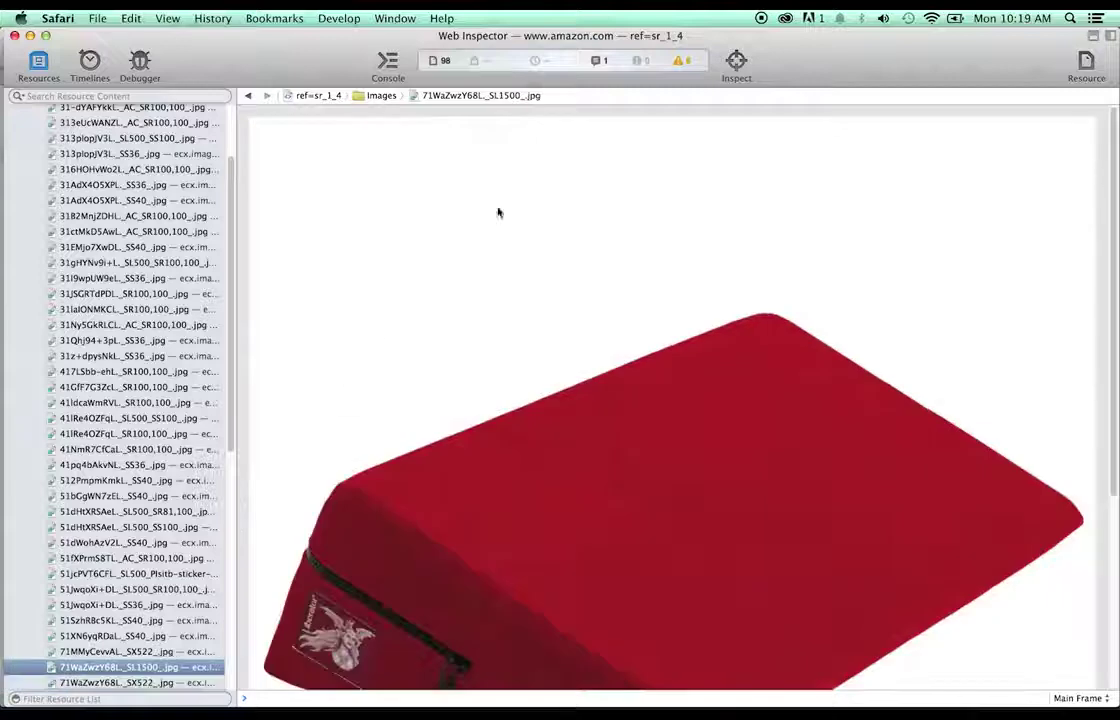
- Save the large red wedge image to the desktop beside the first one, minimizing the browser and putting away the Web Inspector
{"action": "left_click_drag", "start_coordinate": [231, 53], "coordinate": [211, 128]}
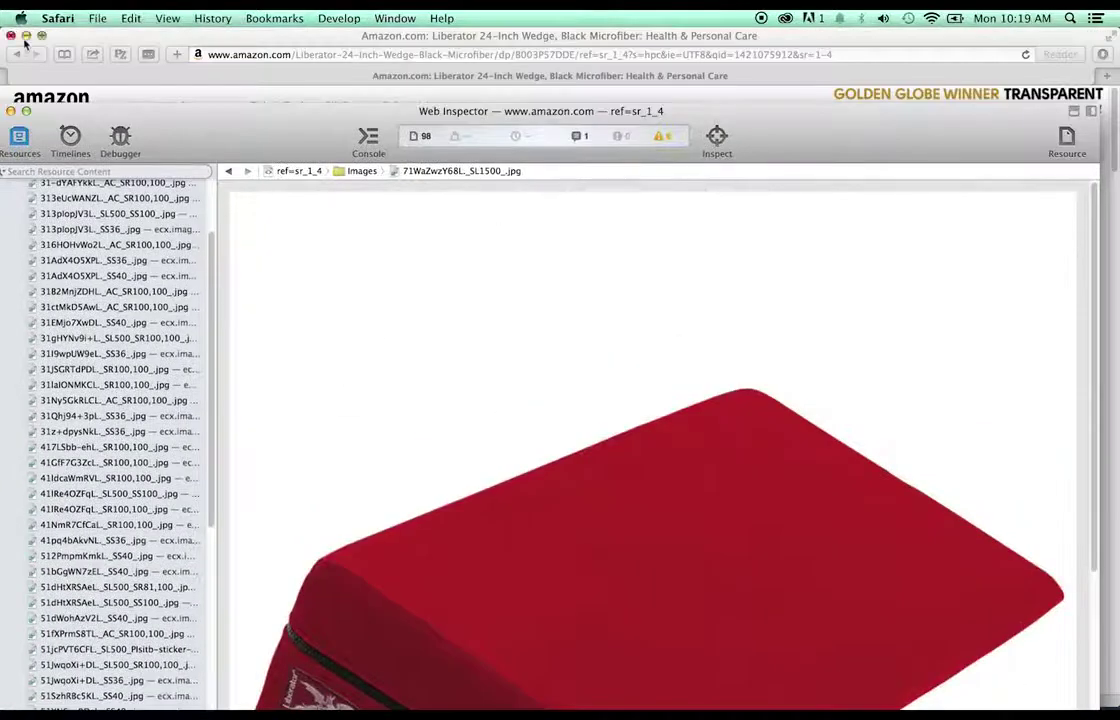
{"action": "left_click", "coordinate": [26, 36]}
{"action": "left_click_drag", "start_coordinate": [741, 338], "coordinate": [895, 62]}
{"action": "left_click_drag", "start_coordinate": [36, 113], "coordinate": [68, 104]}
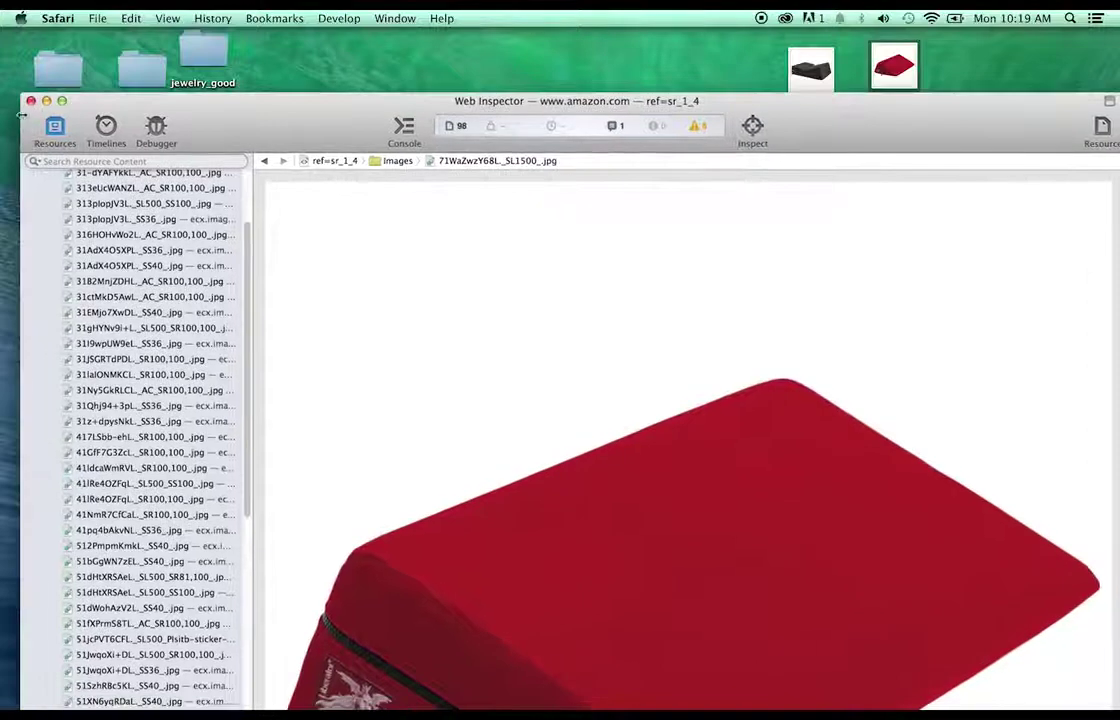
{"action": "left_click", "coordinate": [42, 102]}
- Return to the Sex Furniture results in Safari to look for another product
{"action": "mouse_move", "coordinate": [140, 698]}
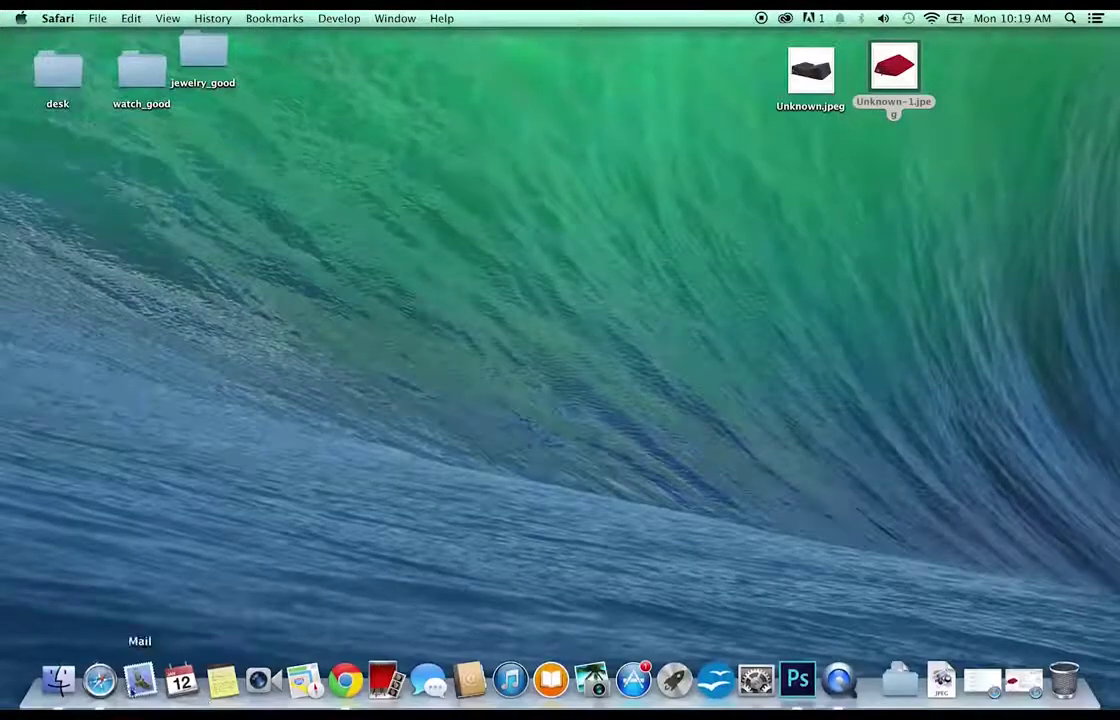
{"action": "left_click", "coordinate": [102, 683]}
{"action": "left_click", "coordinate": [36, 57]}
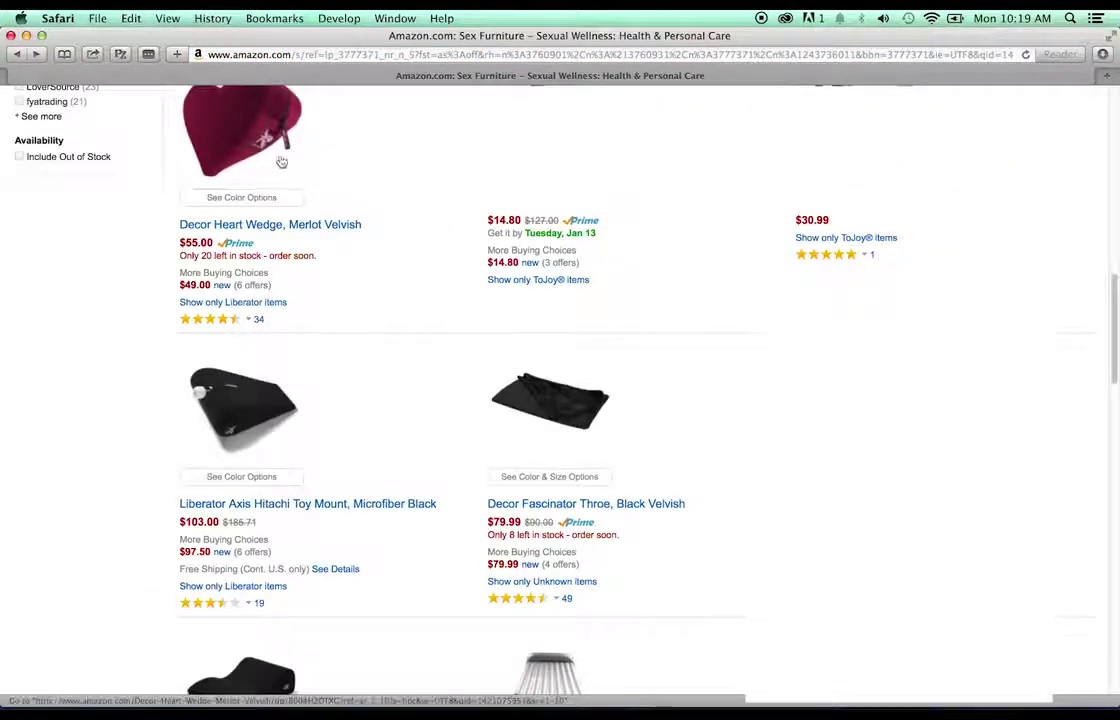
- Open the Decor Heart Wedge, Merlot Velvish listing and show its page source with the list of images expanded
{"action": "left_click", "coordinate": [238, 140]}
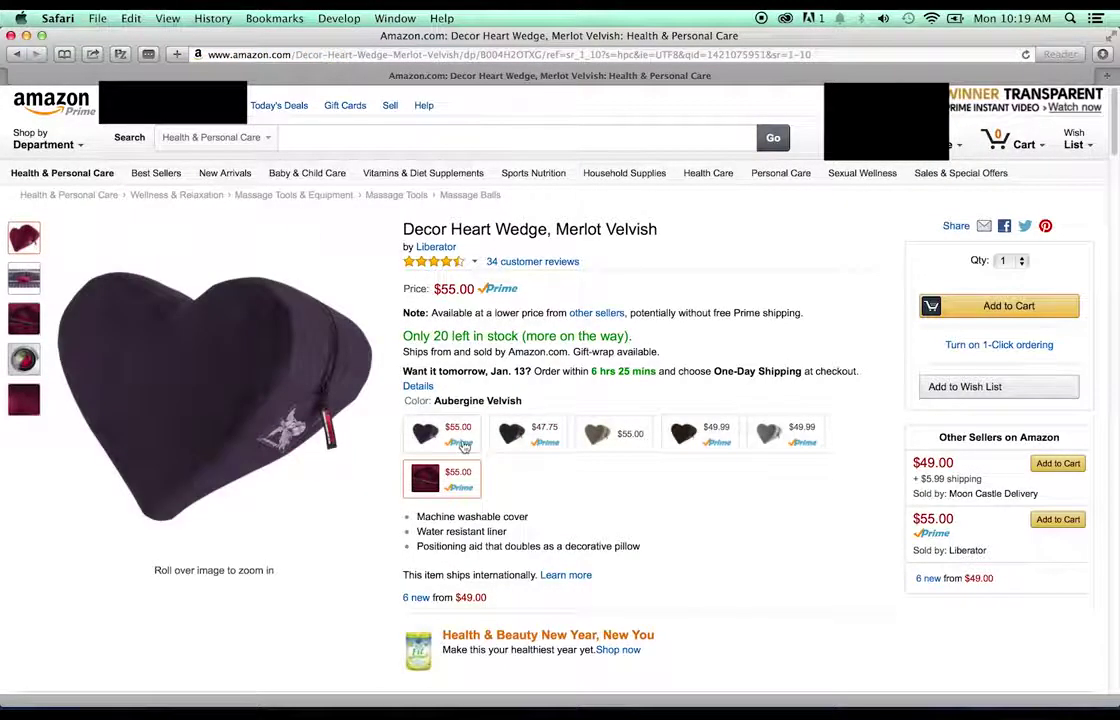
{"action": "mouse_move", "coordinate": [341, 355]}
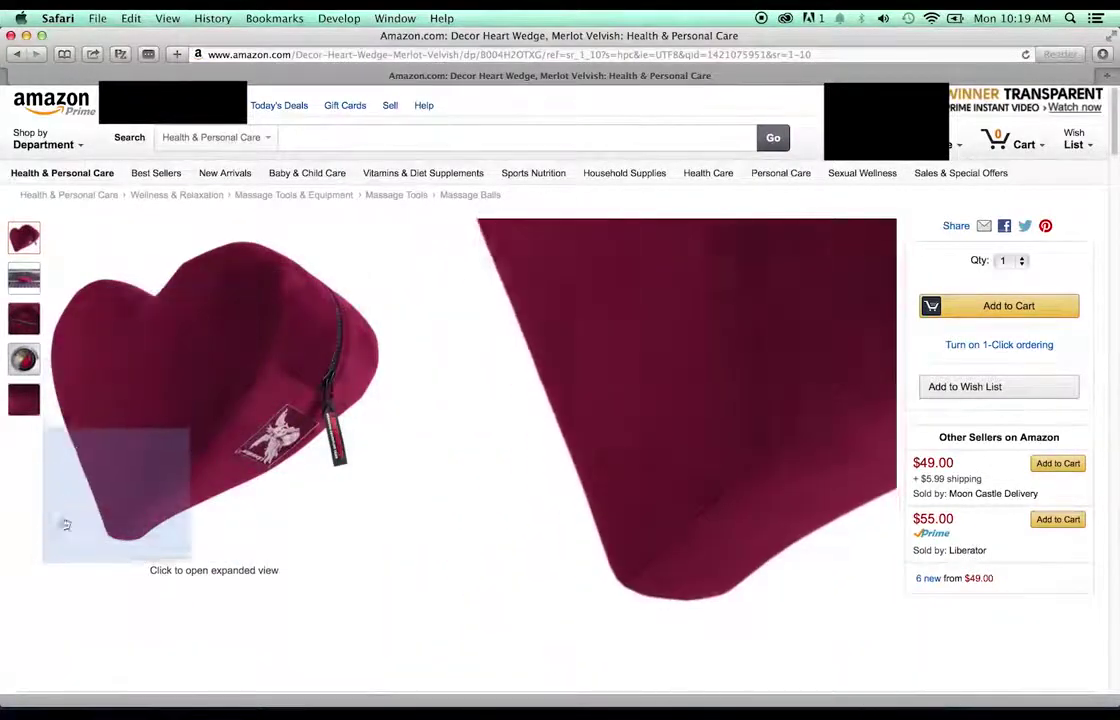
{"action": "left_click", "coordinate": [339, 18]}
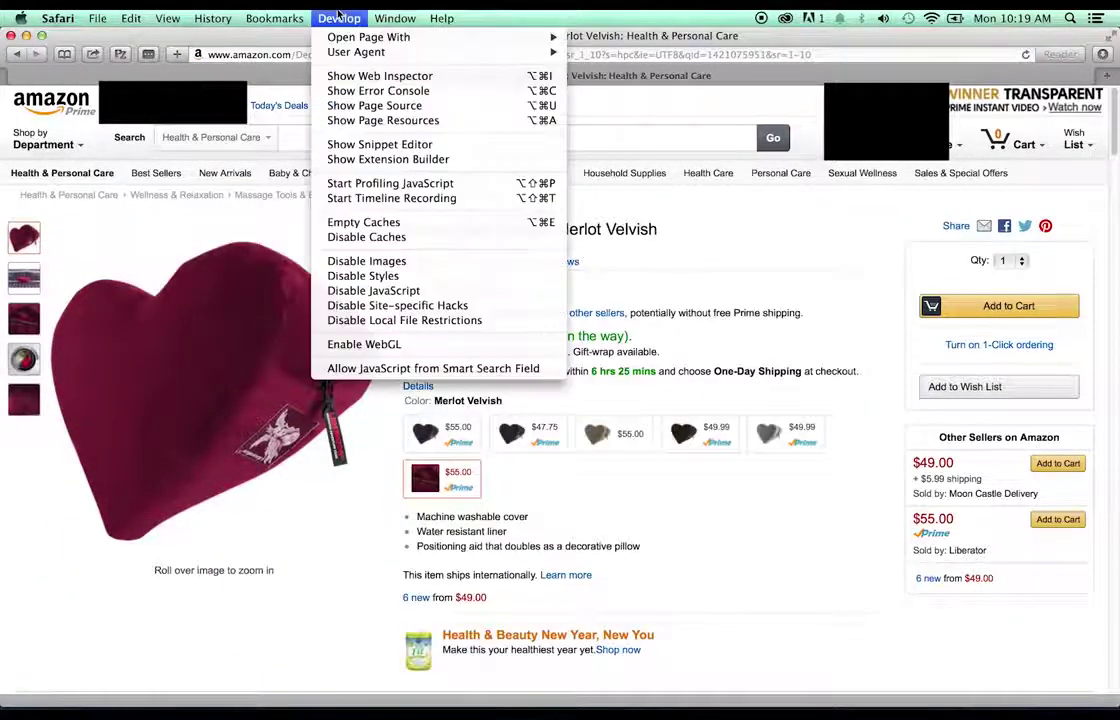
{"action": "left_click", "coordinate": [376, 106]}
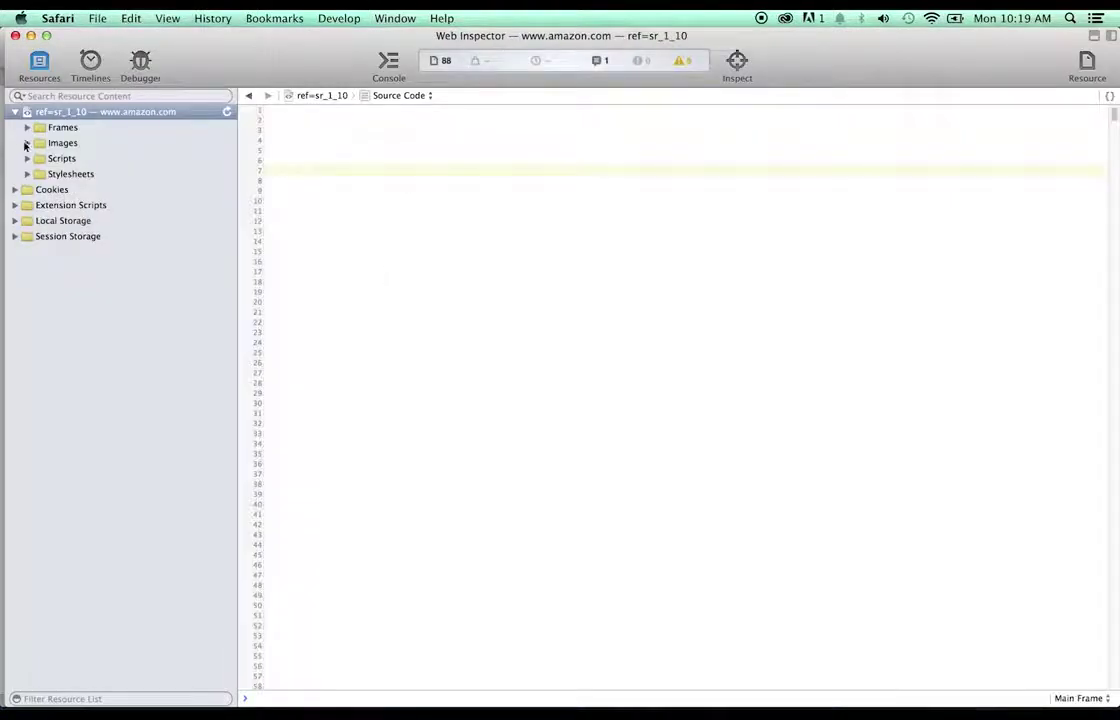
{"action": "left_click", "coordinate": [27, 143]}
- Go through the heart wedge page's image files and select the large 8148HzubEzL._SL1500_.jpg
{"action": "left_click", "coordinate": [185, 392]}
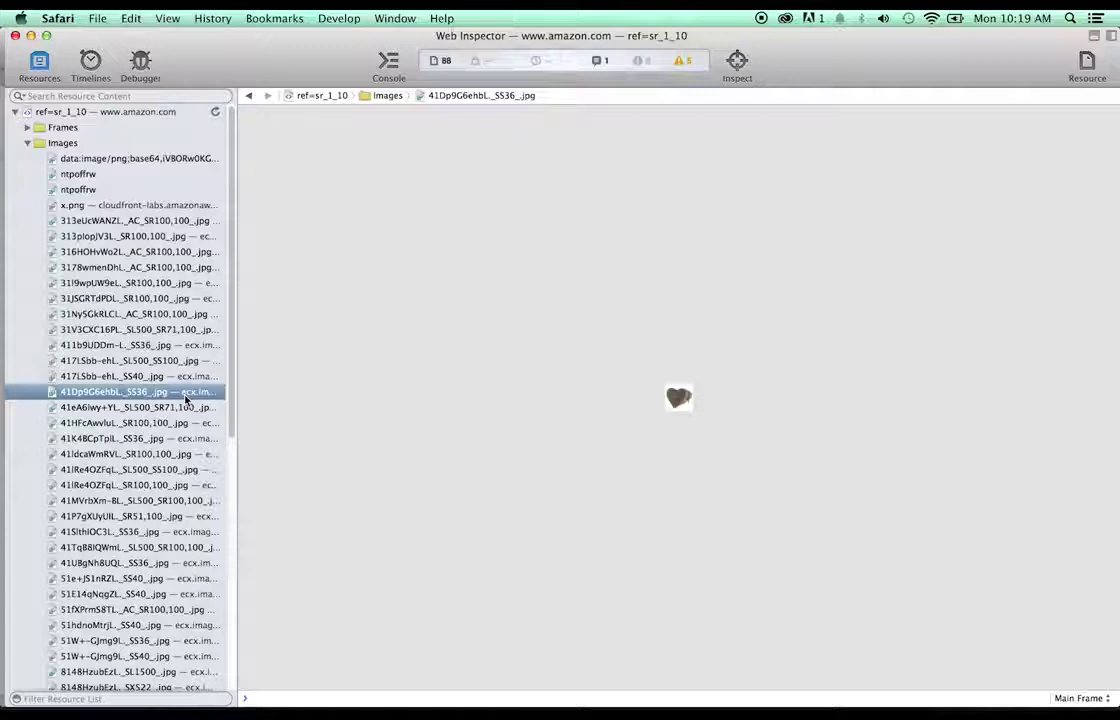
{"action": "key", "text": "Down"}
{"action": "key", "text": "Down"}
{"action": "key", "text": "Down"}
{"action": "key", "text": "Down"}
{"action": "key", "text": "Down"}
{"action": "key", "text": "Down"}
{"action": "key", "text": "Down"}
{"action": "key", "text": "Down"}
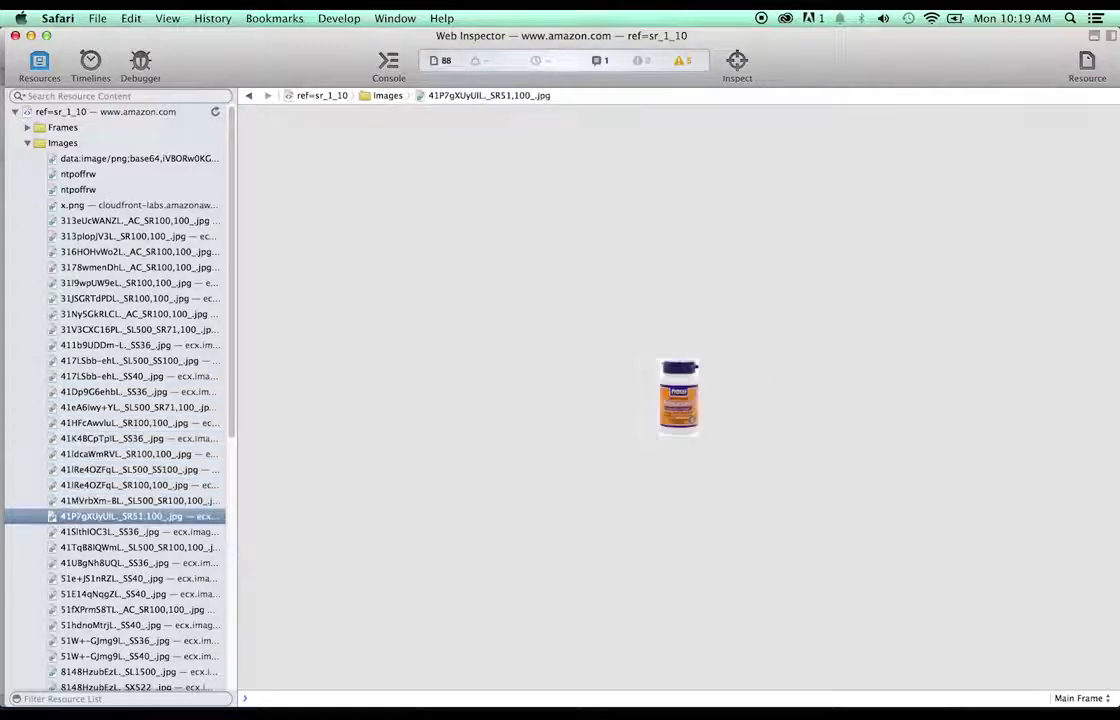
{"action": "key", "text": "Down"}
{"action": "key", "text": "Down"}
{"action": "key", "text": "Down"}
{"action": "key", "text": "Down"}
{"action": "key", "text": "Down"}
{"action": "key", "text": "Down"}
{"action": "key", "text": "Down"}
{"action": "key", "text": "Down"}
{"action": "key", "text": "Down"}
{"action": "key", "text": "Down"}
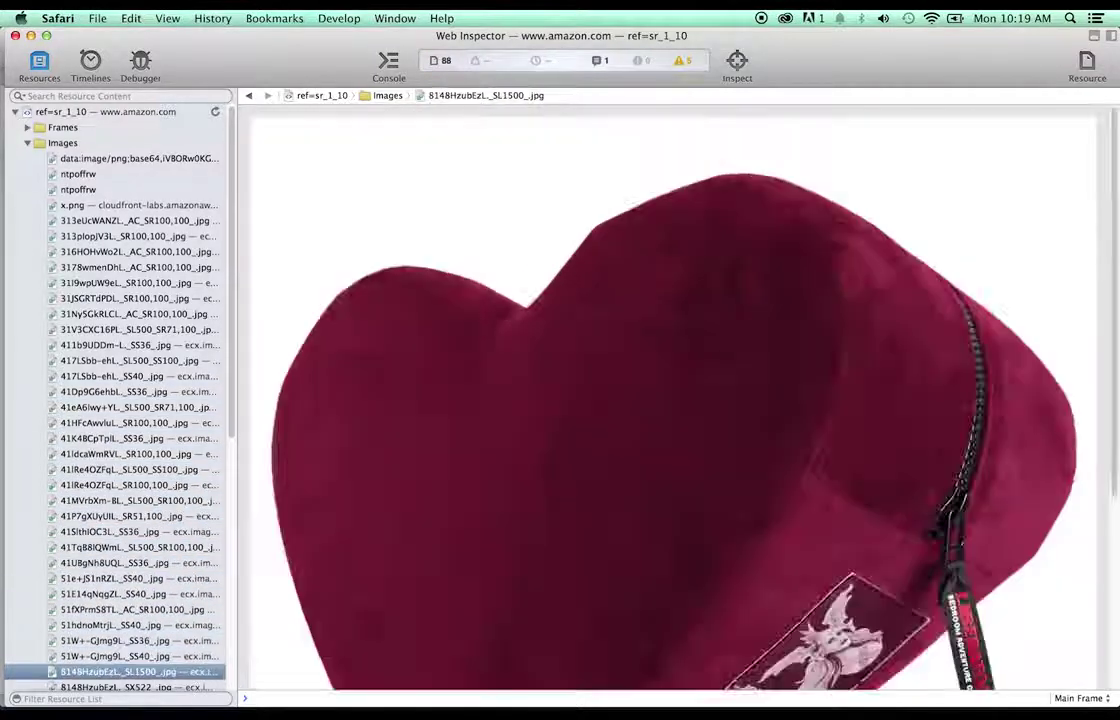
{"action": "key", "text": "Down"}
{"action": "key", "text": "Up"}
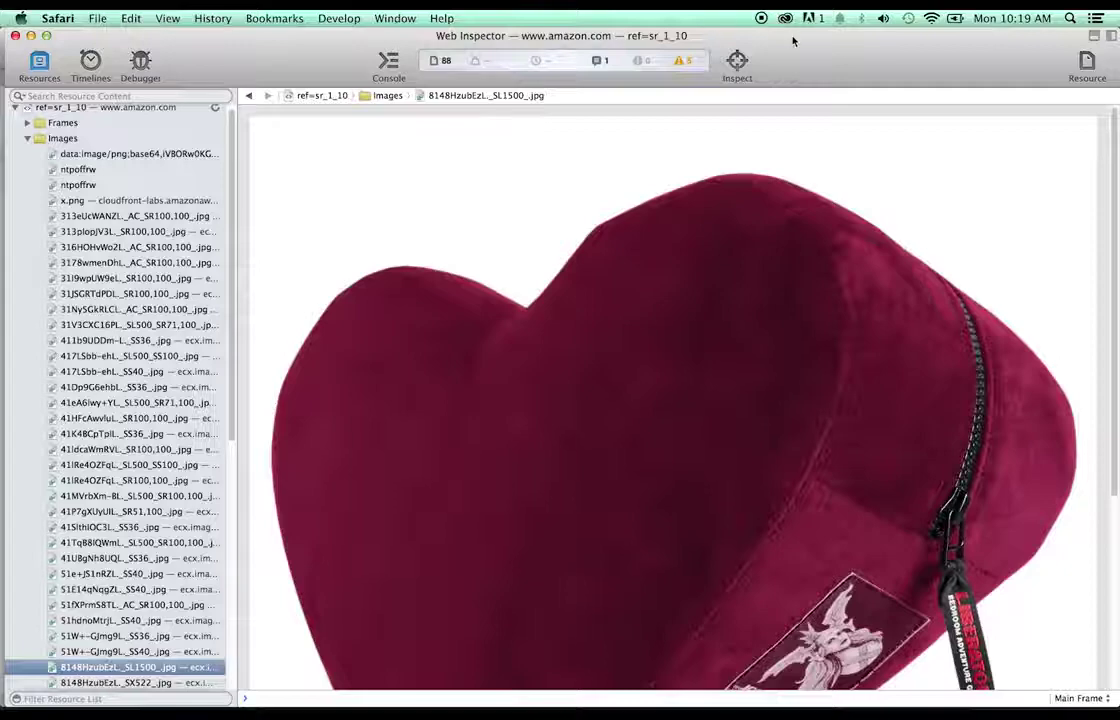
- Save the large heart wedge image to the desktop beside the other two, moving the Web Inspector aside and minimizing the browser
{"action": "left_click_drag", "start_coordinate": [793, 40], "coordinate": [748, 188]}
{"action": "left_click", "coordinate": [20, 38]}
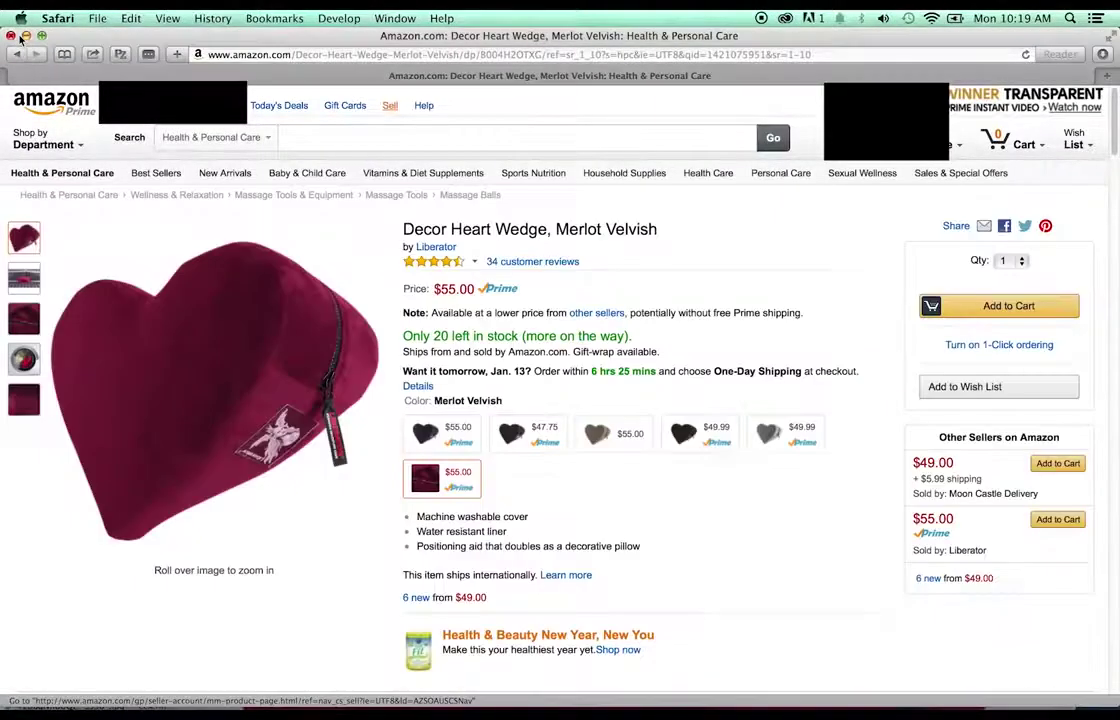
{"action": "left_click", "coordinate": [26, 36]}
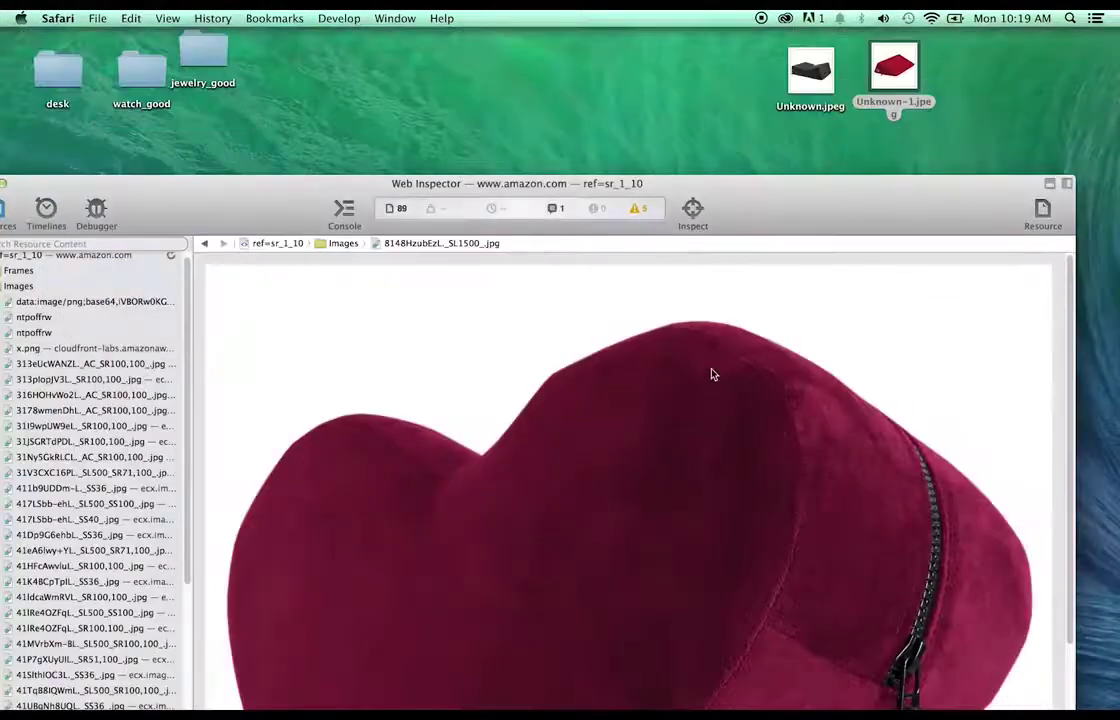
{"action": "left_click_drag", "start_coordinate": [711, 374], "coordinate": [1045, 88]}
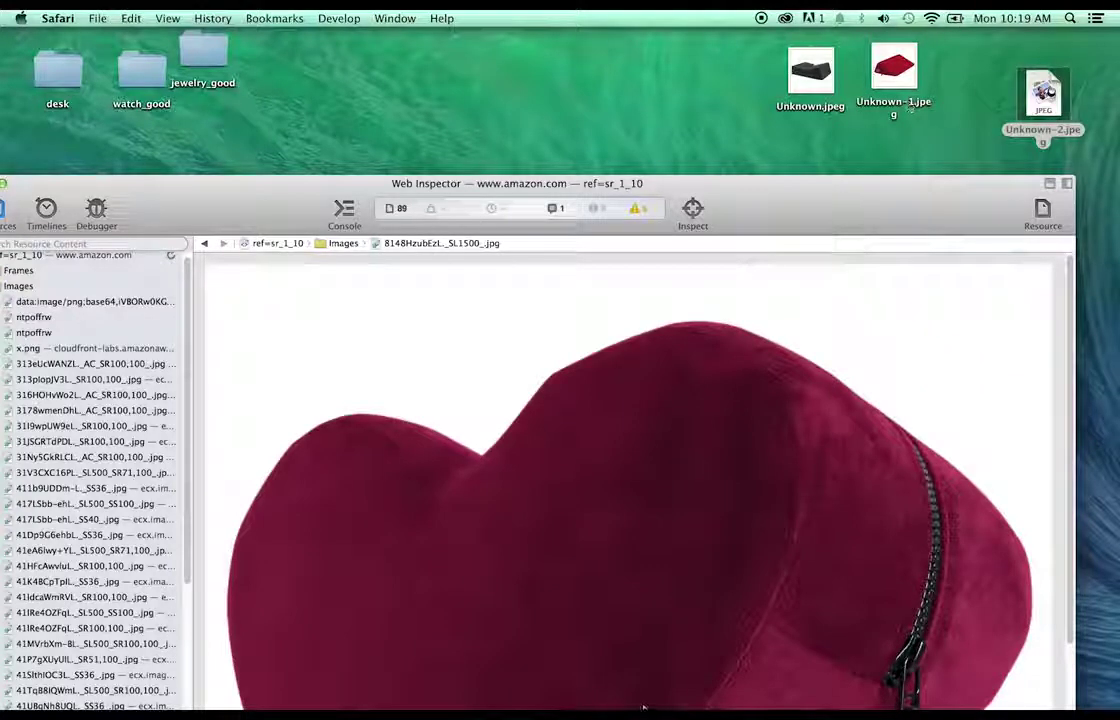
- Return to the Sex Furniture results in Safari and open the Liberator Esse Chaise listing in the Black Microfiber color
{"action": "mouse_move", "coordinate": [175, 700]}
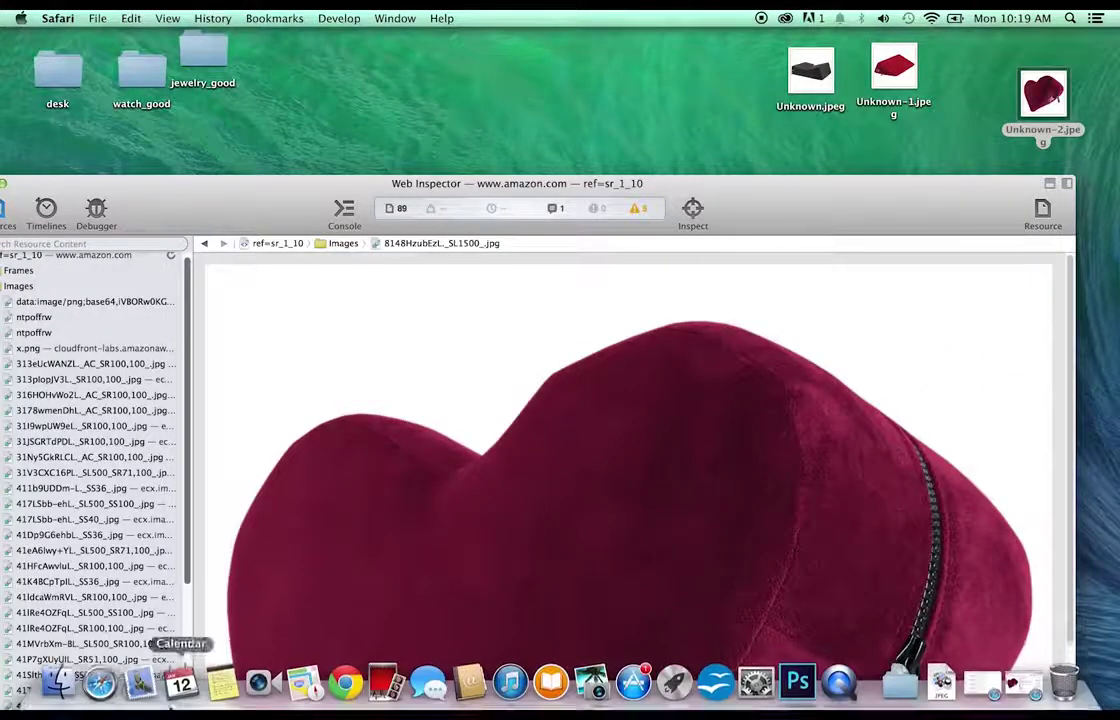
{"action": "left_click", "coordinate": [112, 692]}
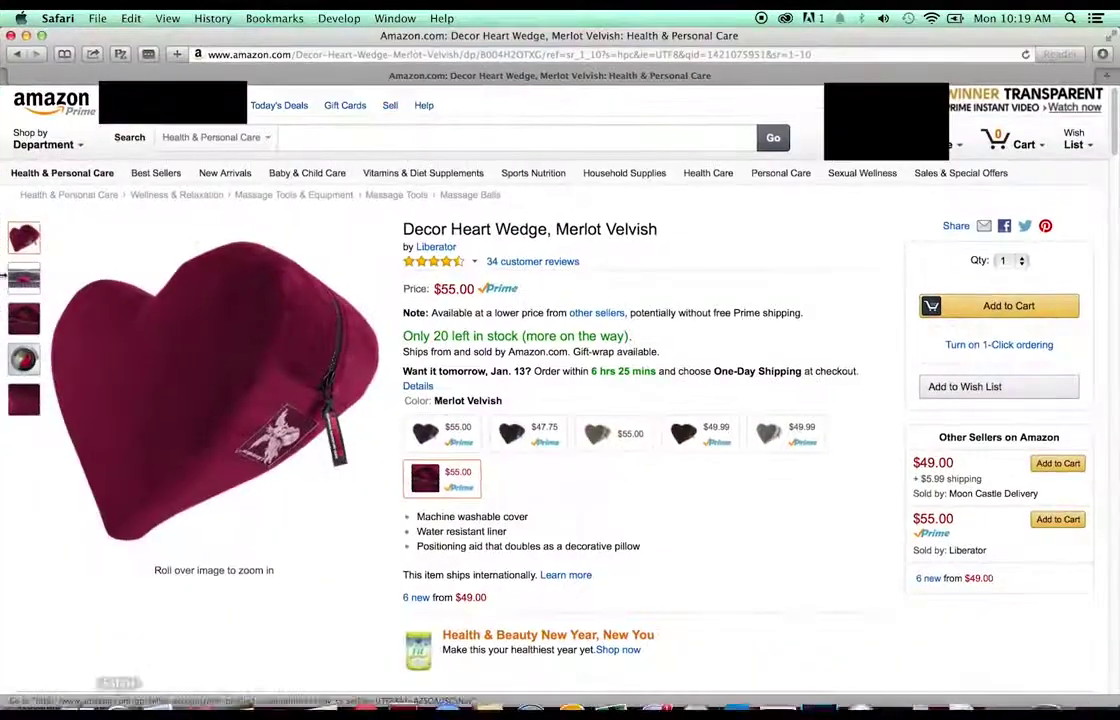
{"action": "left_click", "coordinate": [16, 55]}
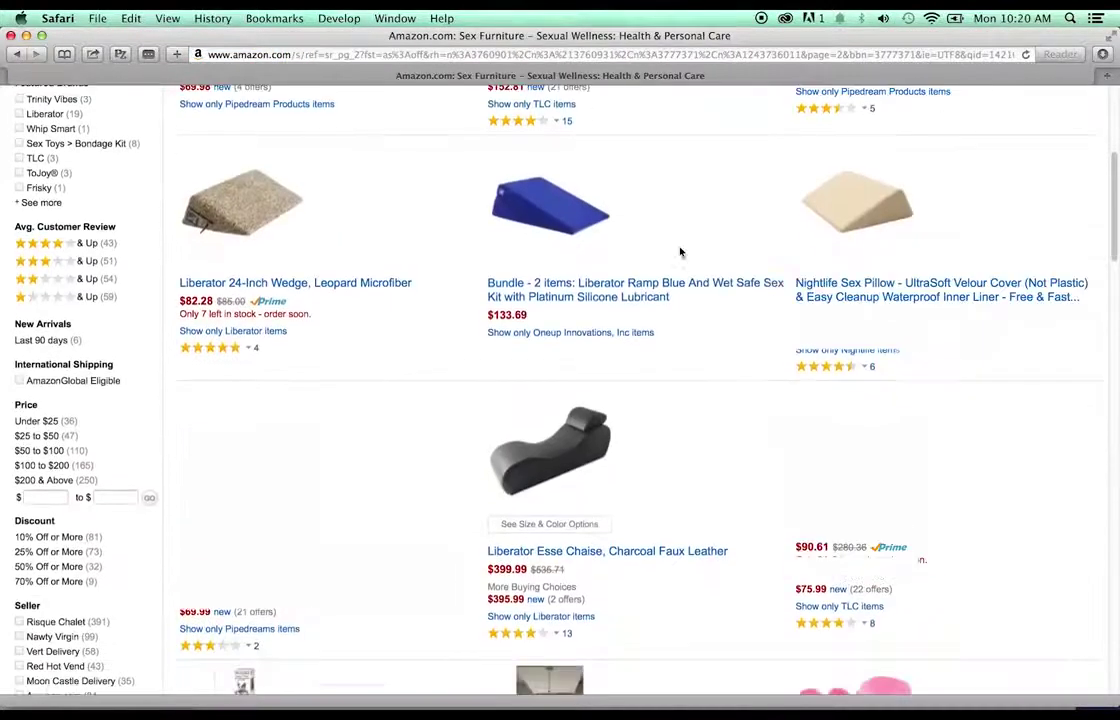
{"action": "left_click", "coordinate": [638, 556]}
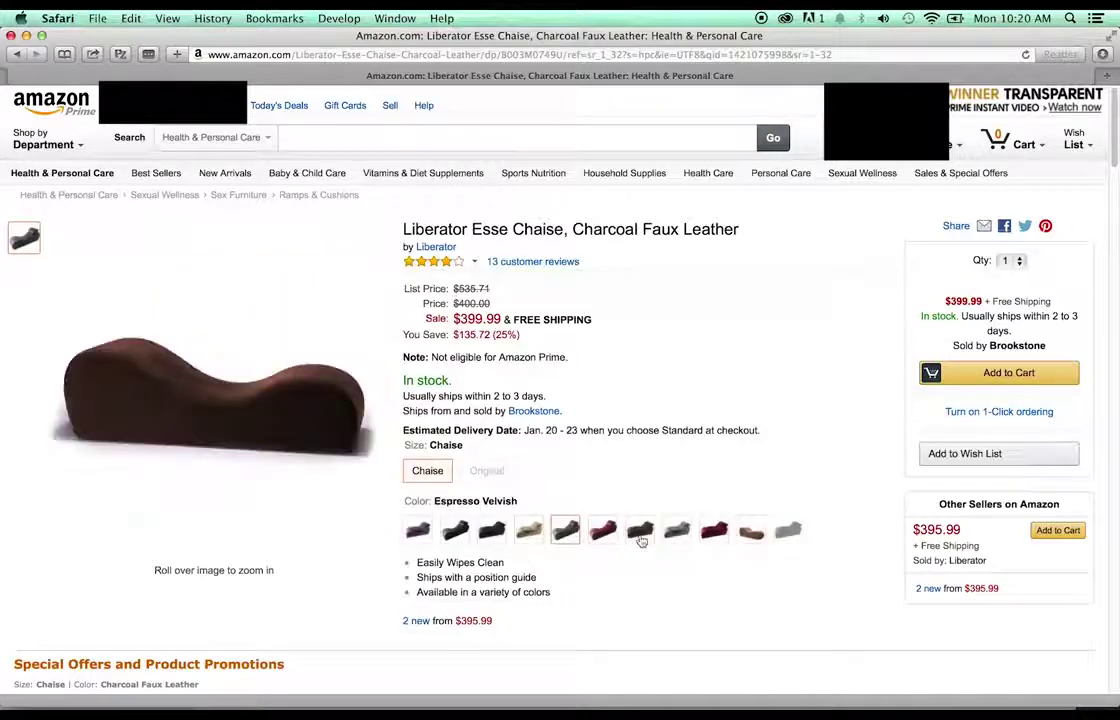
{"action": "left_click", "coordinate": [786, 532]}
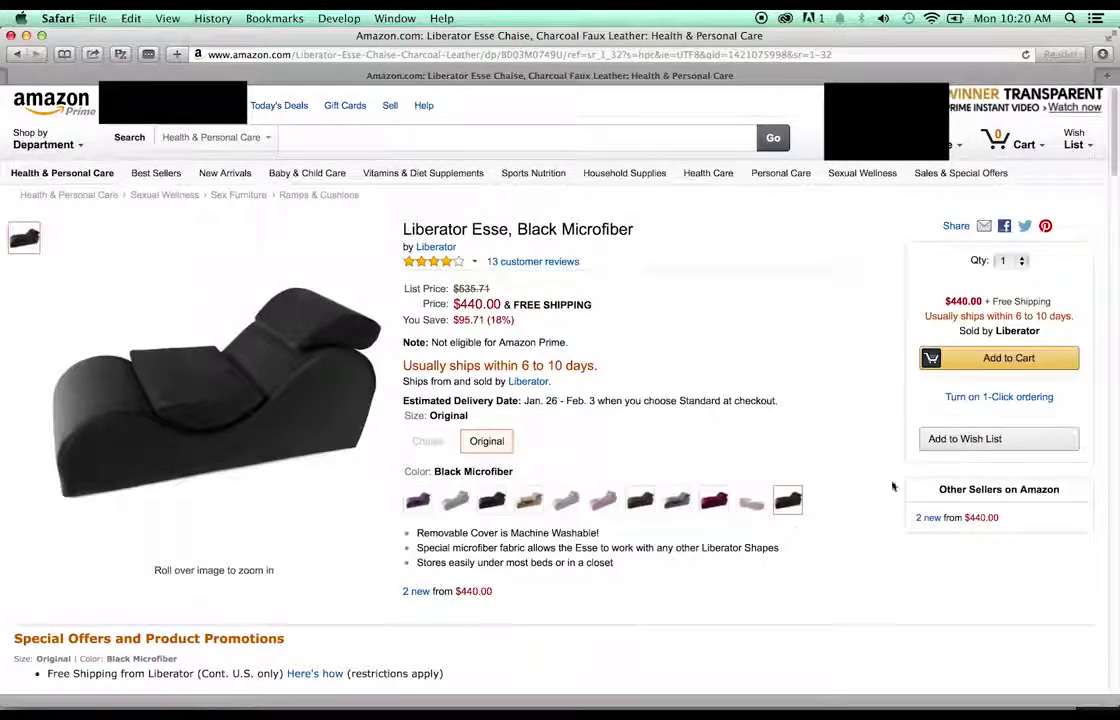
{"action": "mouse_move", "coordinate": [170, 425]}
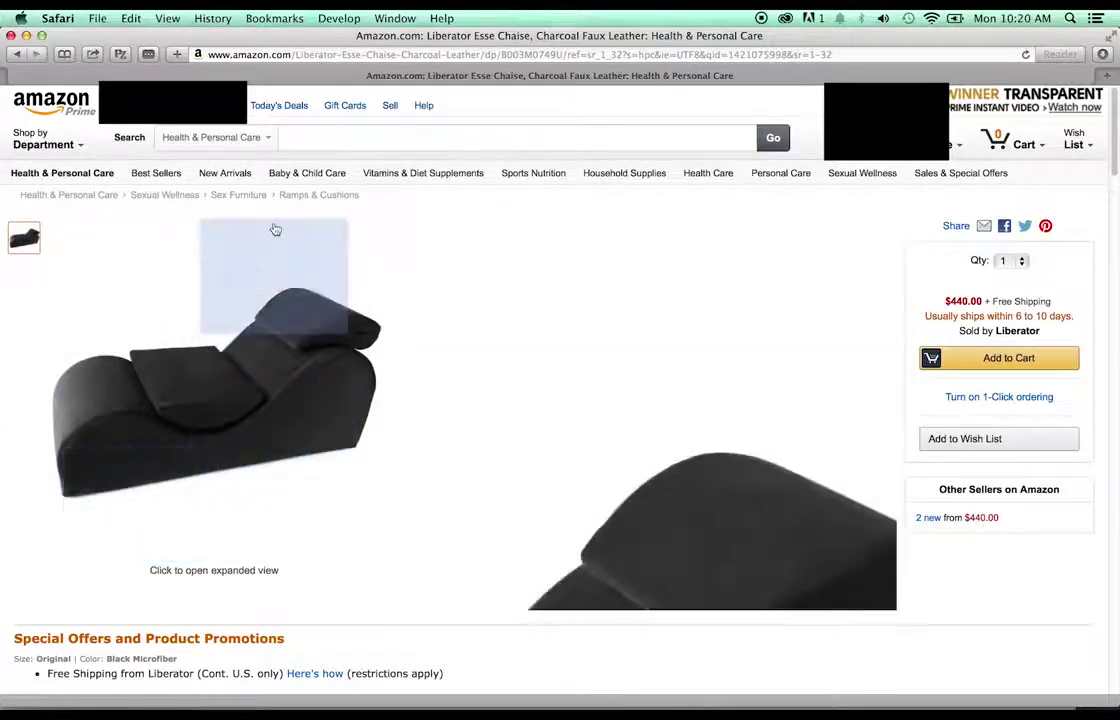
- Show the Liberator Esse page's source, bring the Web Inspector fully into view and expand its list of images
{"action": "left_click", "coordinate": [340, 18]}
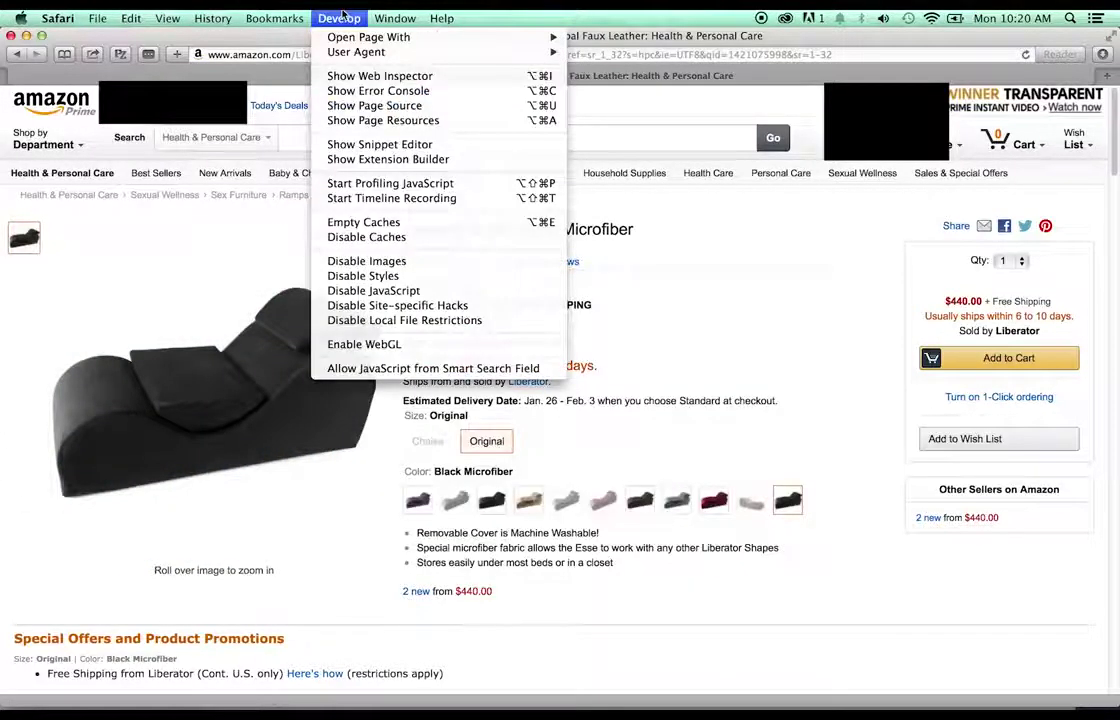
{"action": "left_click", "coordinate": [364, 107]}
{"action": "left_click", "coordinate": [3, 291]}
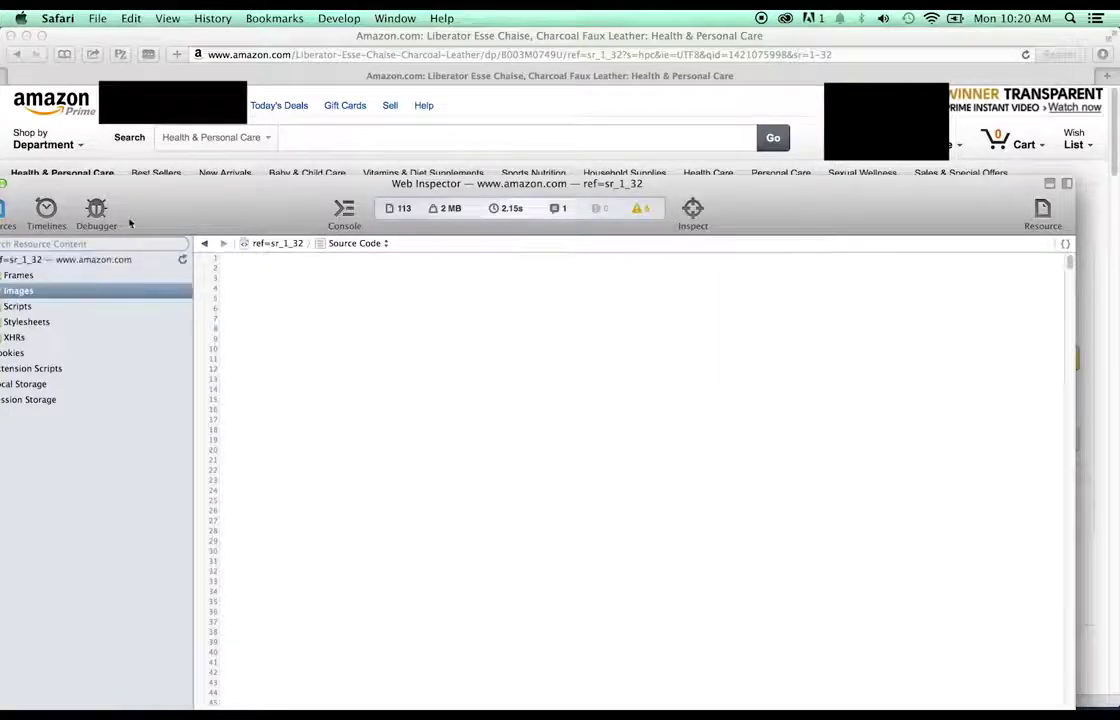
{"action": "left_click_drag", "start_coordinate": [150, 210], "coordinate": [234, 154]}
{"action": "left_click", "coordinate": [66, 236]}
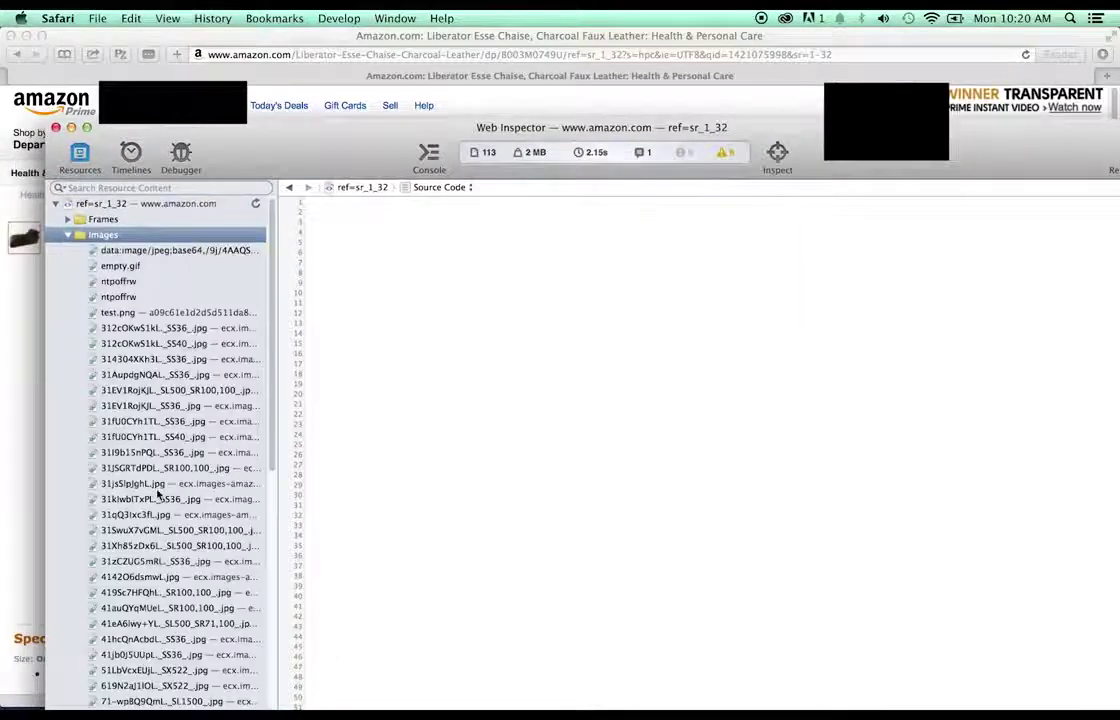
- Go through the Liberator Esse page's image files and select the large 71-wpBQ9QmL._SL1500_.jpg
{"action": "left_click", "coordinate": [158, 486]}
{"action": "key", "text": "Down"}
{"action": "key", "text": "Down"}
{"action": "key", "text": "Down"}
{"action": "key", "text": "Down"}
{"action": "key", "text": "Down"}
{"action": "key", "text": "Down"}
{"action": "key", "text": "Down"}
{"action": "key", "text": "Down"}
{"action": "key", "text": "Down"}
{"action": "key", "text": "Down"}
{"action": "key", "text": "Down"}
{"action": "key", "text": "Down"}
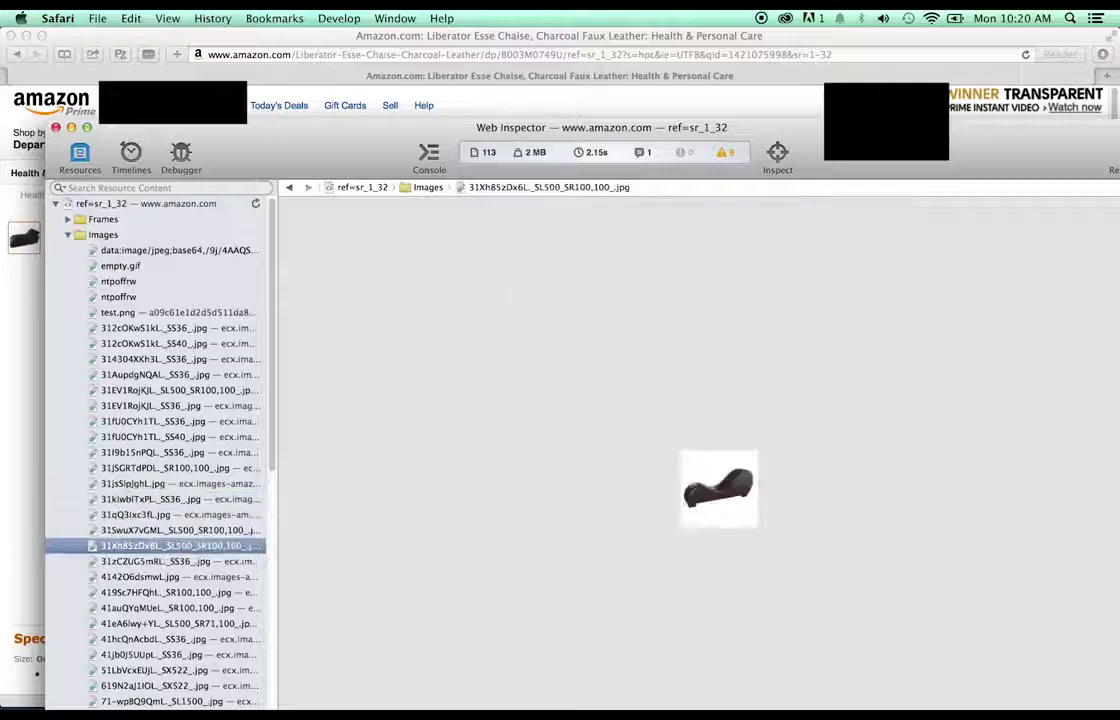
{"action": "key", "text": "Down"}
{"action": "key", "text": "Down"}
{"action": "key", "text": "Down"}
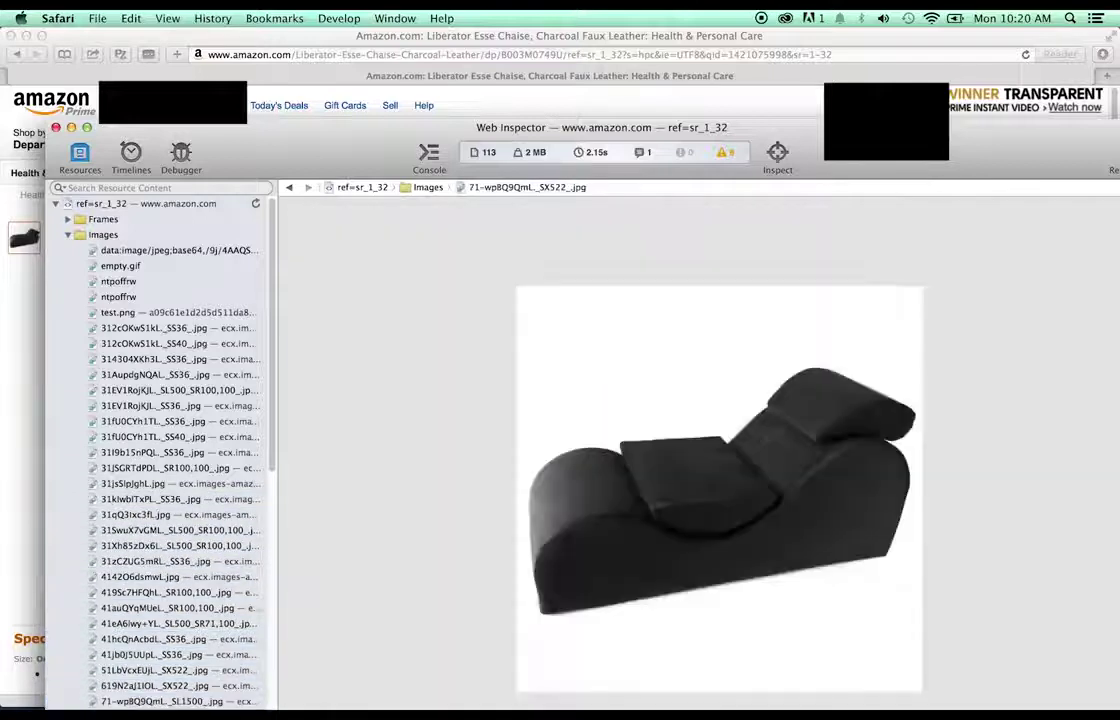
{"action": "key", "text": "Down"}
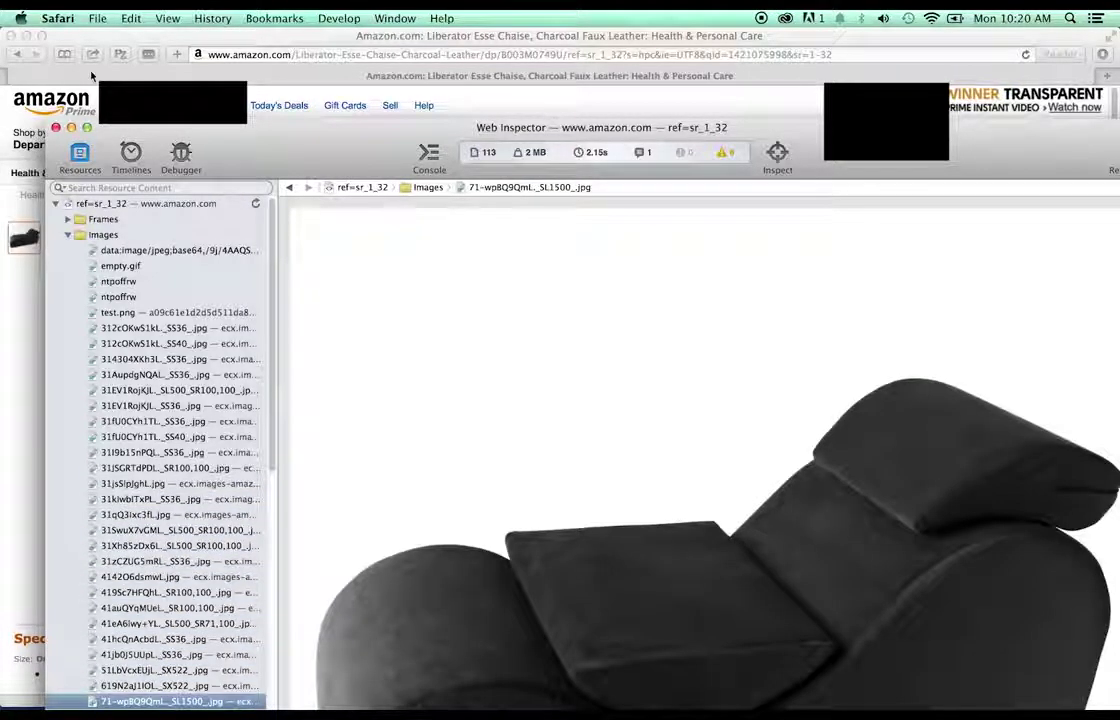
- Save the large black chaise image to the desktop beside the other product images and close the Web Inspector
{"action": "left_click", "coordinate": [27, 37]}
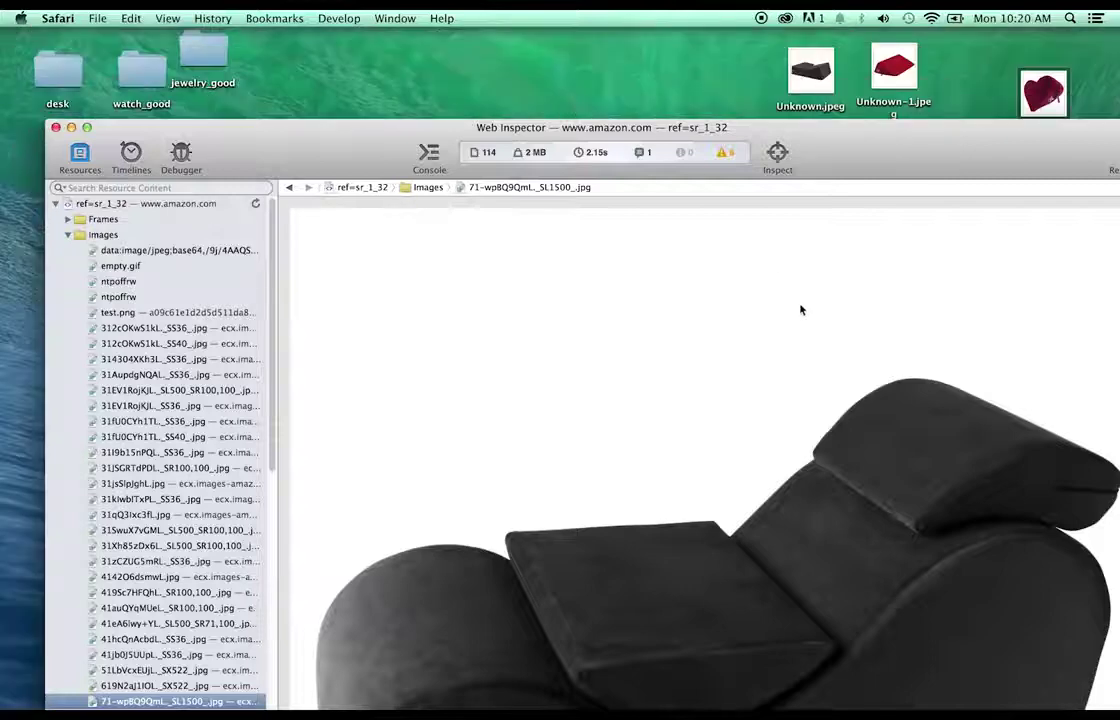
{"action": "left_click_drag", "start_coordinate": [802, 310], "coordinate": [676, 64]}
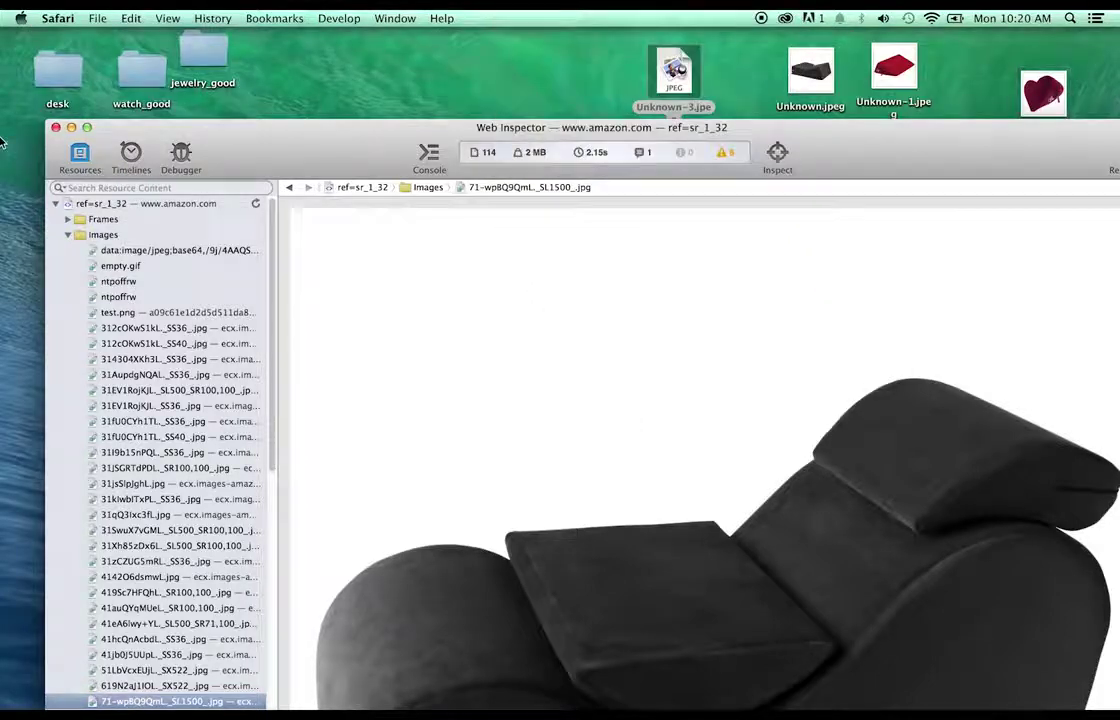
{"action": "left_click", "coordinate": [55, 127]}
- Return to the Sex Furniture results in Safari and open the Liberator 24-Inch Wedge, Leopard Microfiber listing
{"action": "mouse_move", "coordinate": [303, 695]}
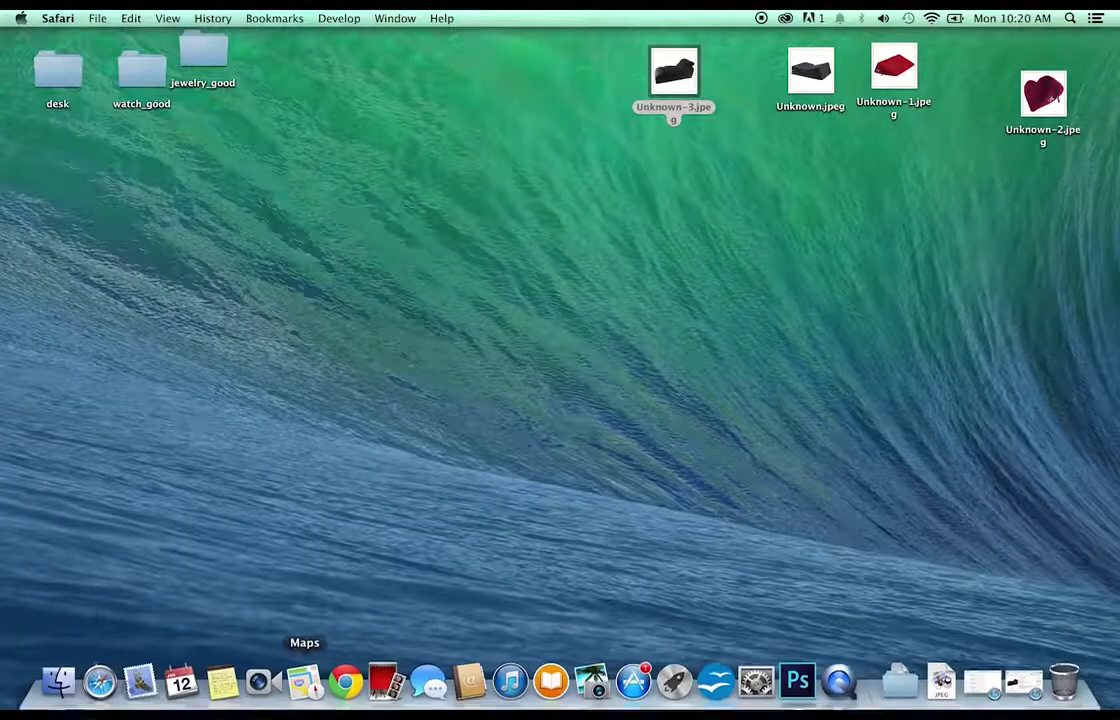
{"action": "left_click", "coordinate": [116, 697]}
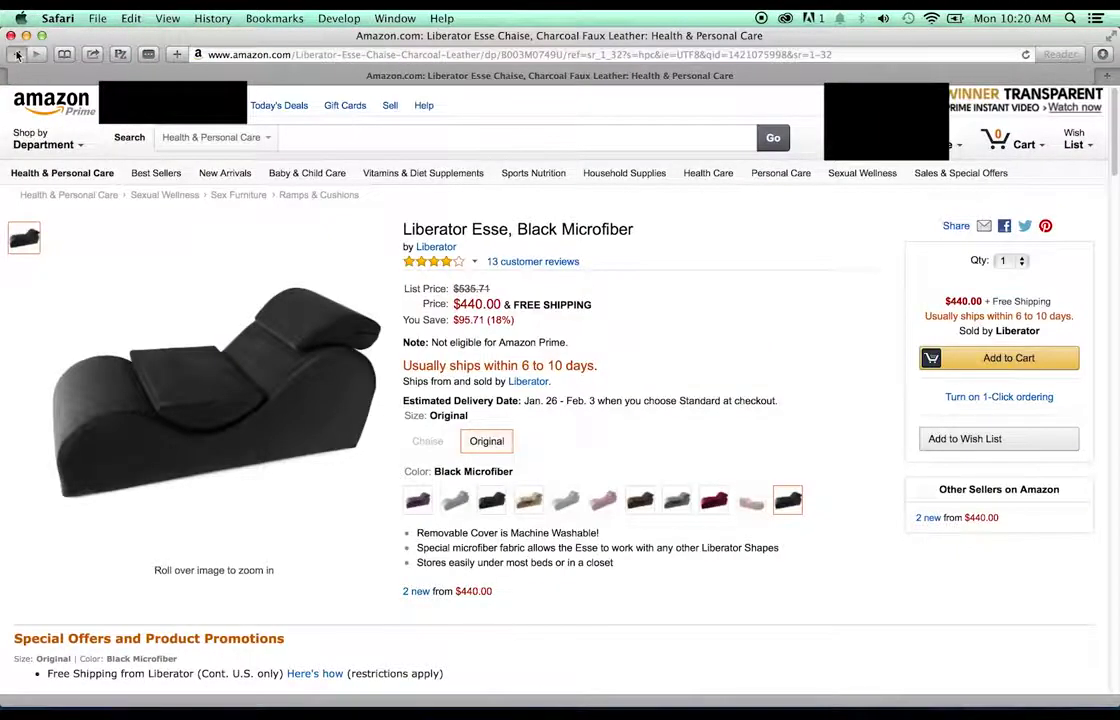
{"action": "left_click", "coordinate": [16, 54]}
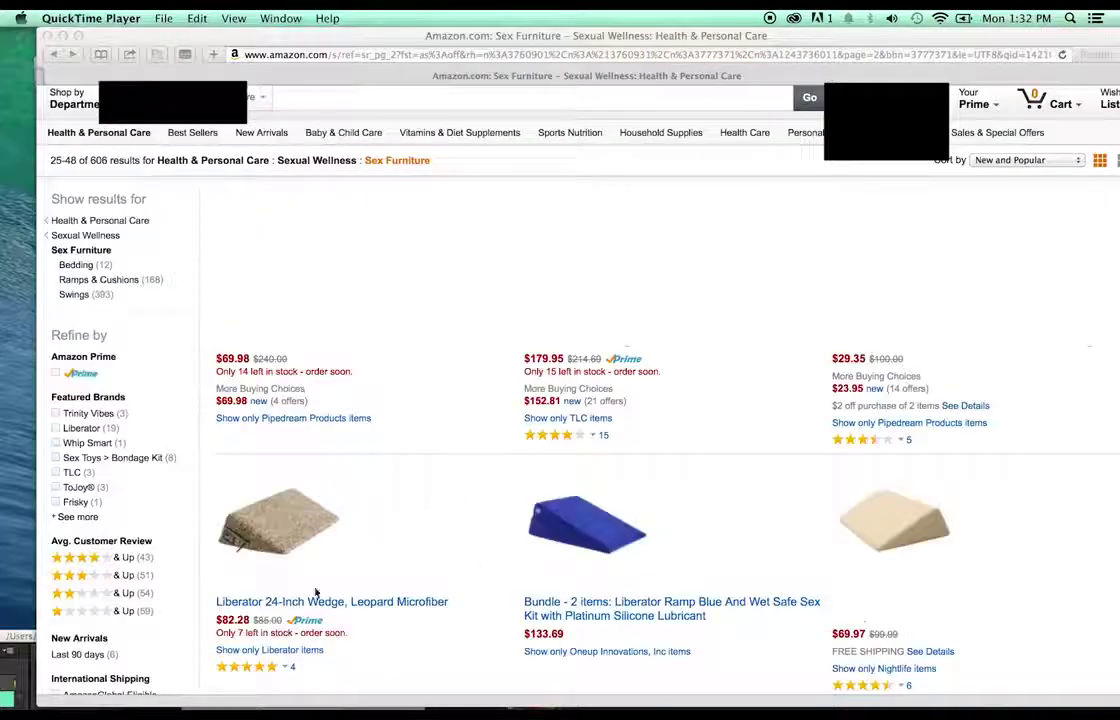
{"action": "left_click", "coordinate": [342, 562]}
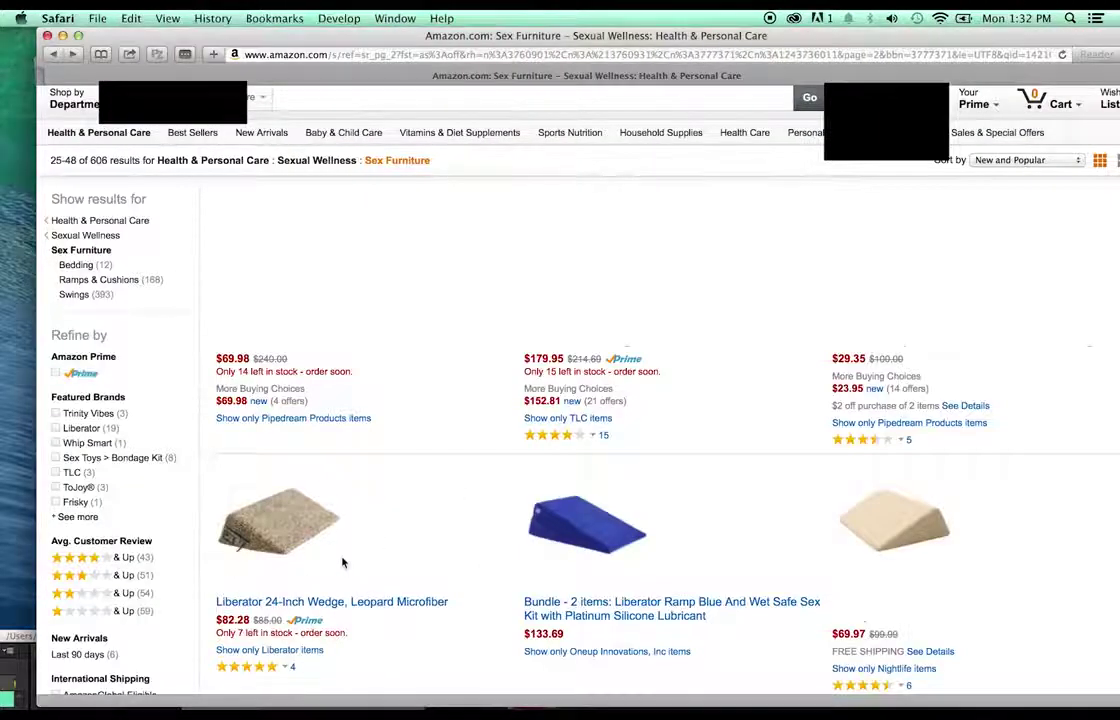
{"action": "left_click", "coordinate": [363, 605]}
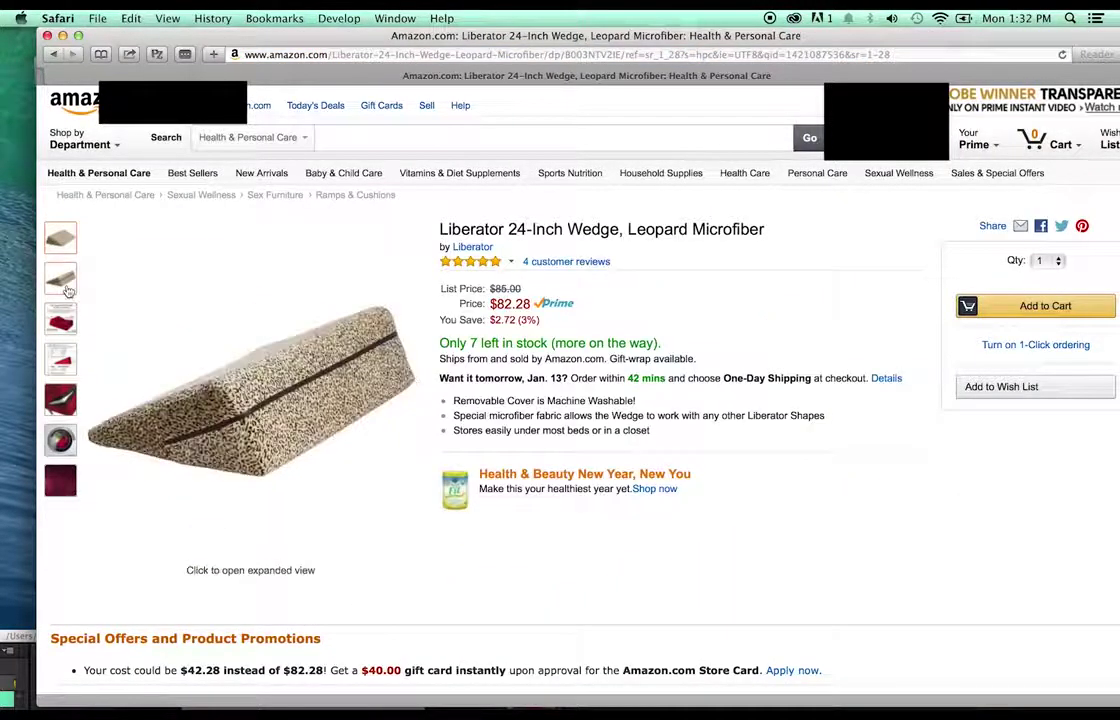
- Look through the leopard wedge's product pictures and examine the main picture in the zoomed view
{"action": "mouse_move", "coordinate": [57, 318]}
{"action": "mouse_move", "coordinate": [52, 366]}
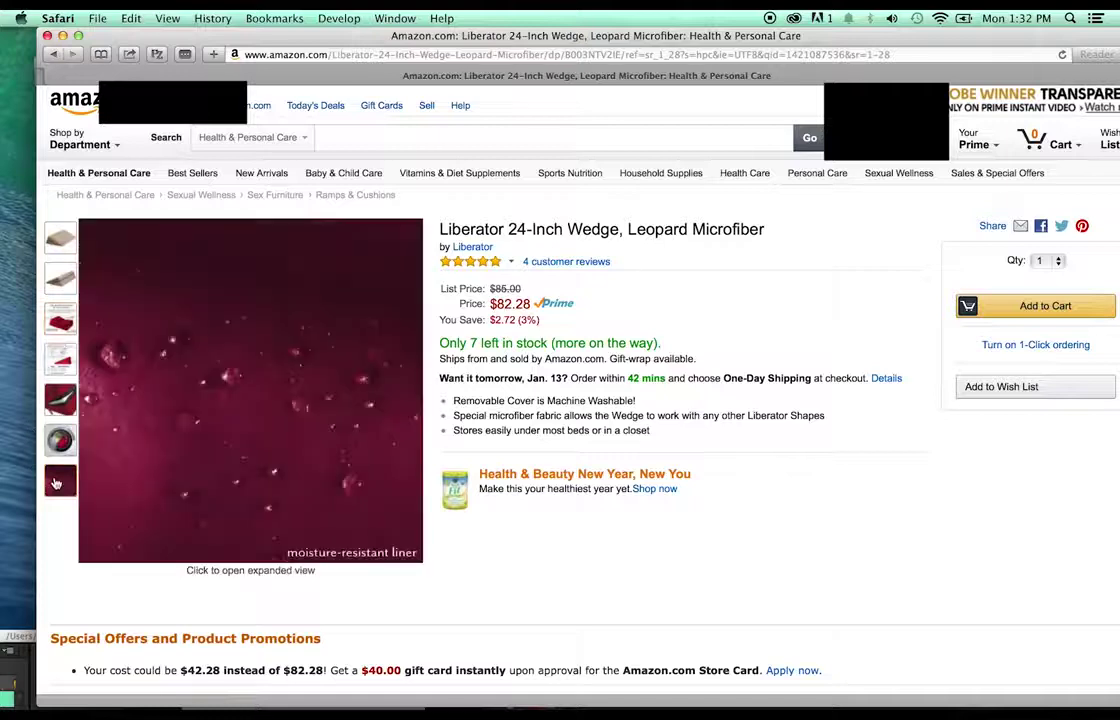
{"action": "mouse_move", "coordinate": [54, 453]}
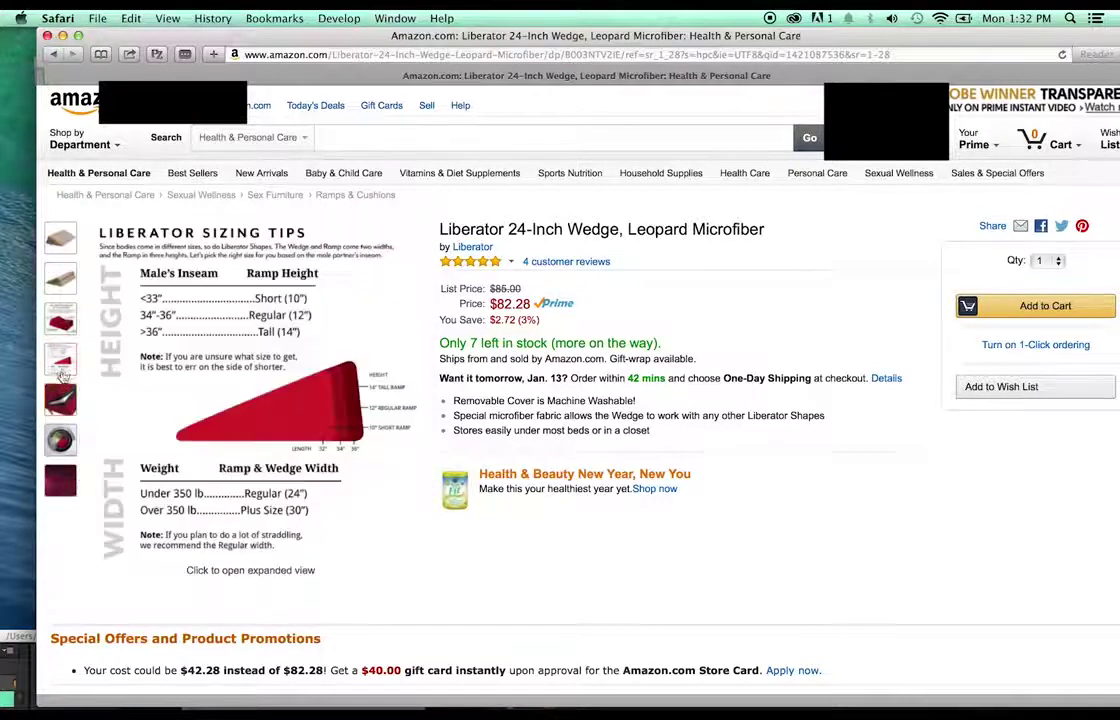
{"action": "mouse_move", "coordinate": [61, 285]}
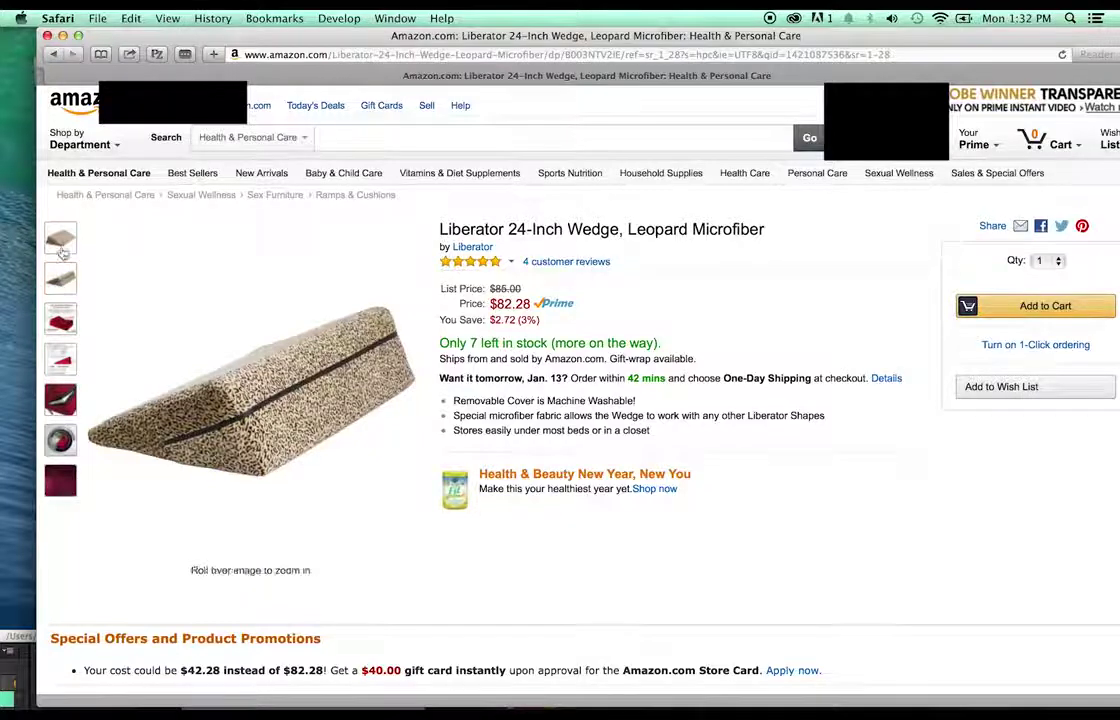
{"action": "mouse_move", "coordinate": [65, 247]}
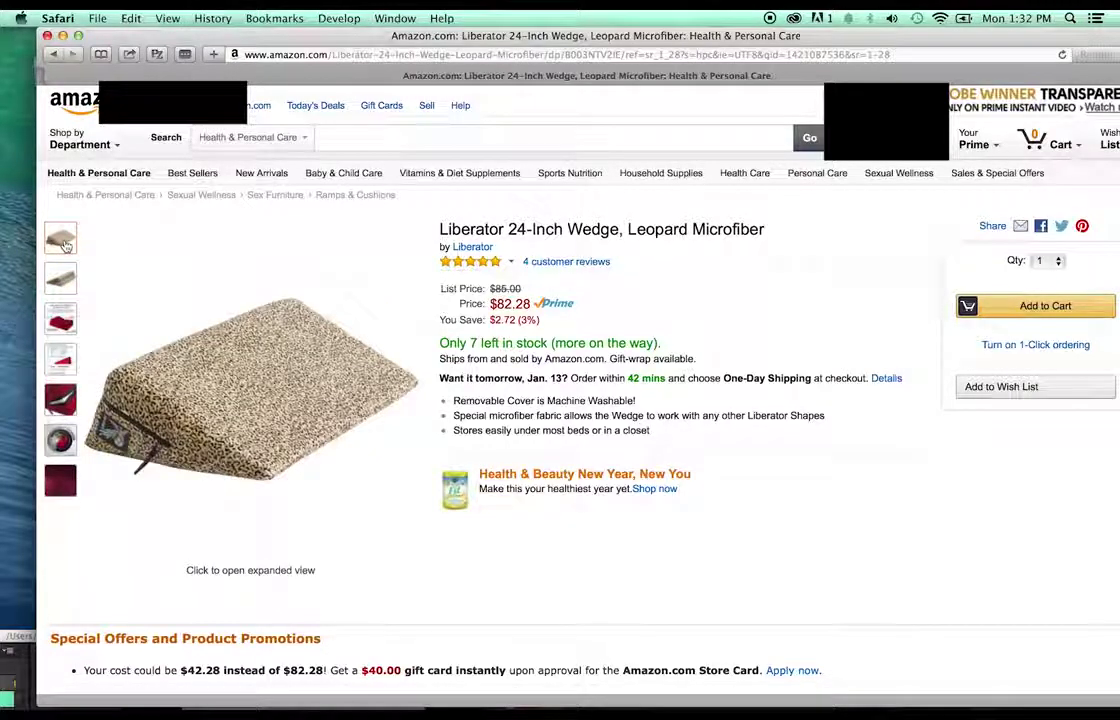
{"action": "mouse_move", "coordinate": [200, 390]}
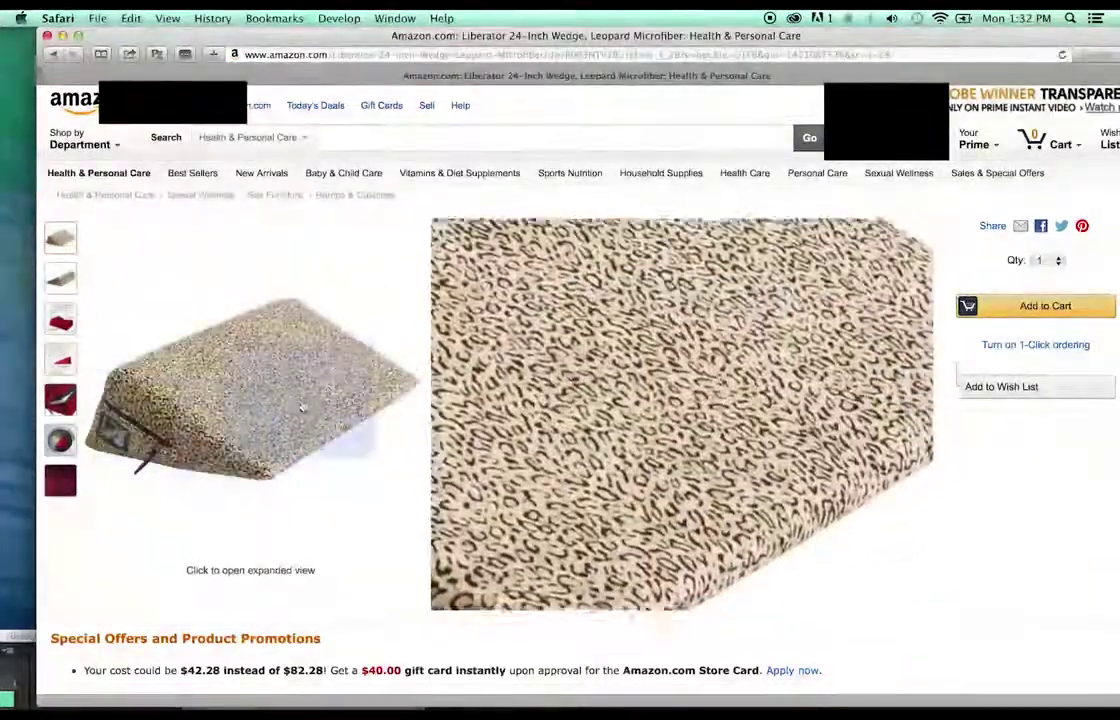
- Show the leopard wedge page's source in the Web Inspector and expand its image files
{"action": "left_click", "coordinate": [330, 18]}
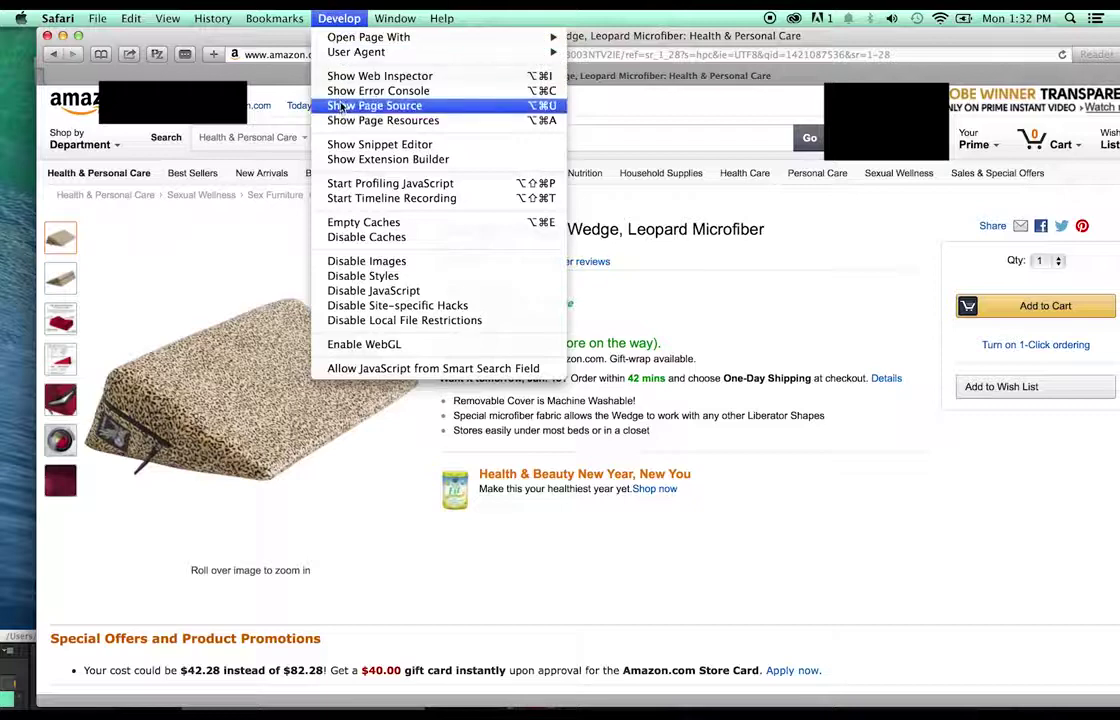
{"action": "left_click", "coordinate": [340, 105]}
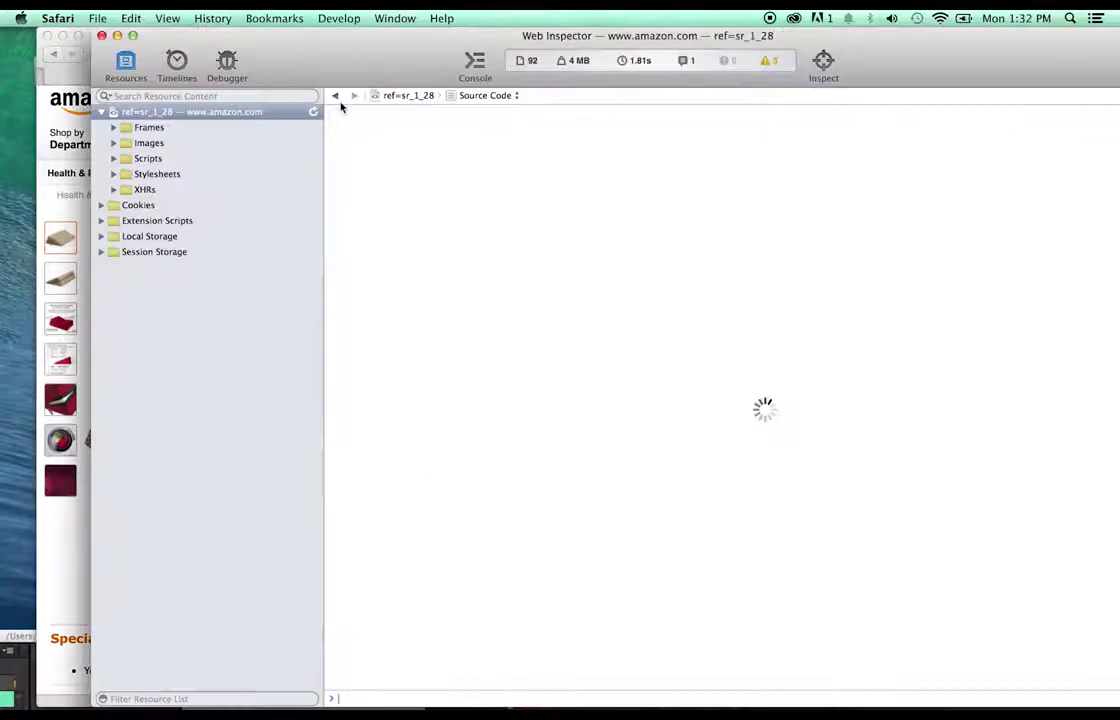
{"action": "left_click", "coordinate": [113, 143]}
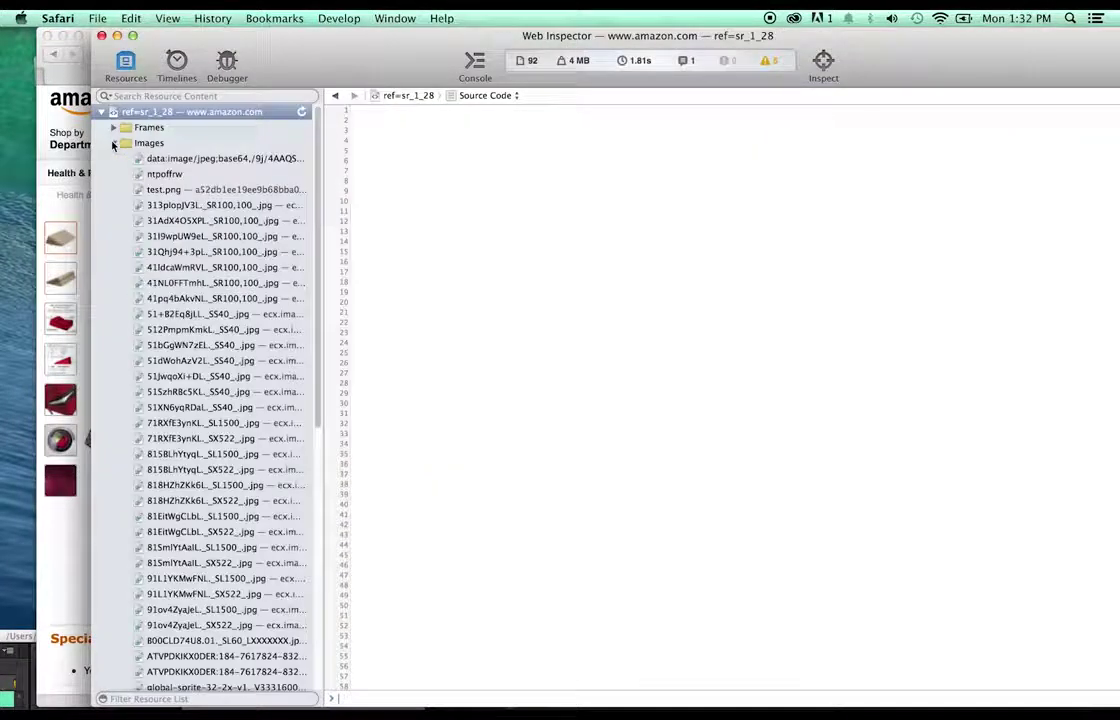
- Go through the wedge page's image files and save the large 91L1YKMwFNL._SL1500_.jpg to the desktop
{"action": "left_click", "coordinate": [192, 268]}
{"action": "key", "text": "Down"}
{"action": "key", "text": "Down"}
{"action": "key", "text": "Down"}
{"action": "key", "text": "Down"}
{"action": "key", "text": "Down"}
{"action": "key", "text": "Down"}
{"action": "key", "text": "Down"}
{"action": "key", "text": "Down"}
{"action": "key", "text": "Down"}
{"action": "key", "text": "Down"}
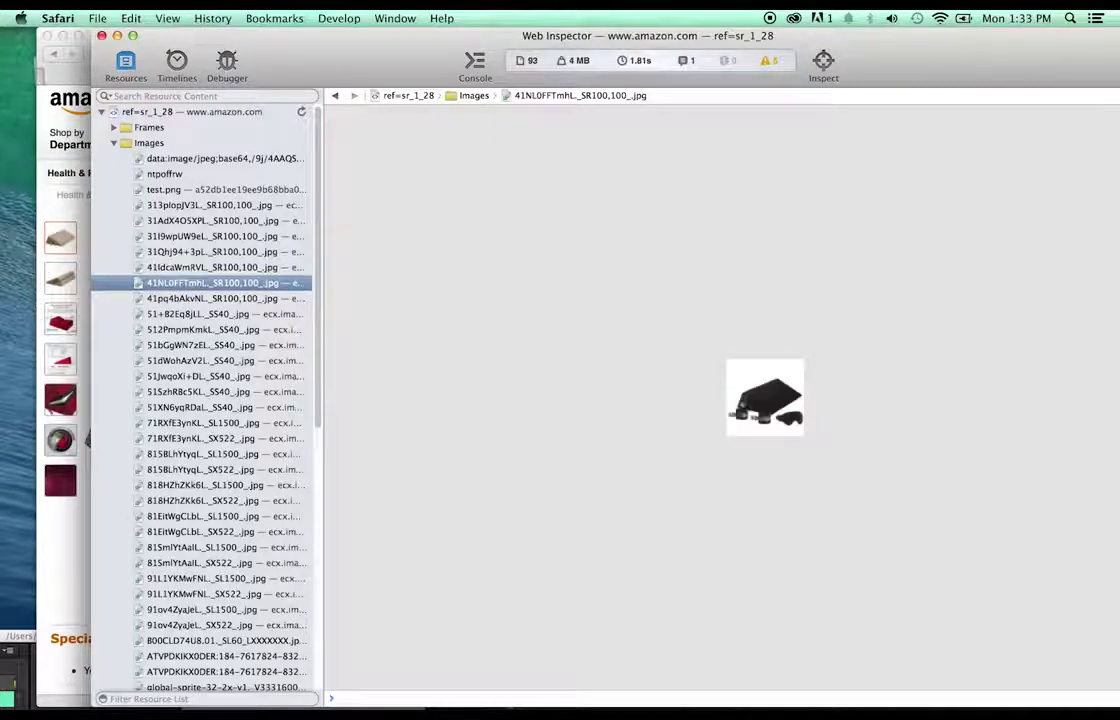
{"action": "key", "text": "Down"}
{"action": "key", "text": "Down"}
{"action": "key", "text": "Down"}
{"action": "key", "text": "Down"}
{"action": "key", "text": "Down"}
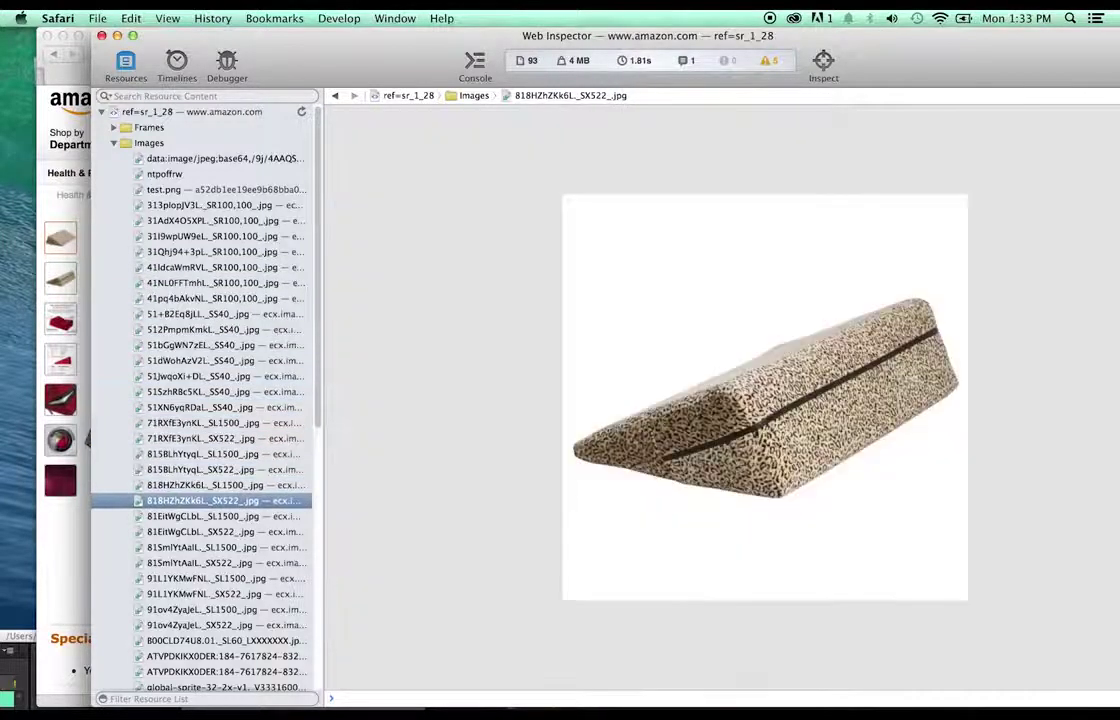
{"action": "key", "text": "Up"}
{"action": "key", "text": "Down"}
{"action": "key", "text": "Down"}
{"action": "key", "text": "Down"}
{"action": "key", "text": "Down"}
{"action": "key", "text": "Down"}
{"action": "key", "text": "Down"}
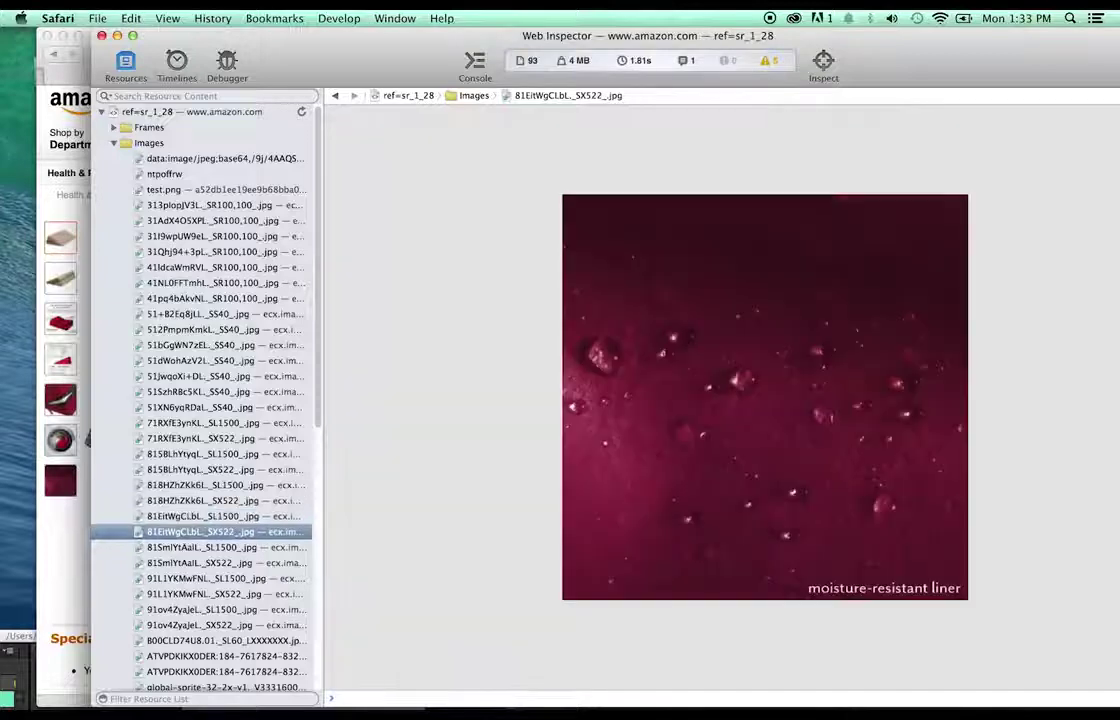
{"action": "key", "text": "Down"}
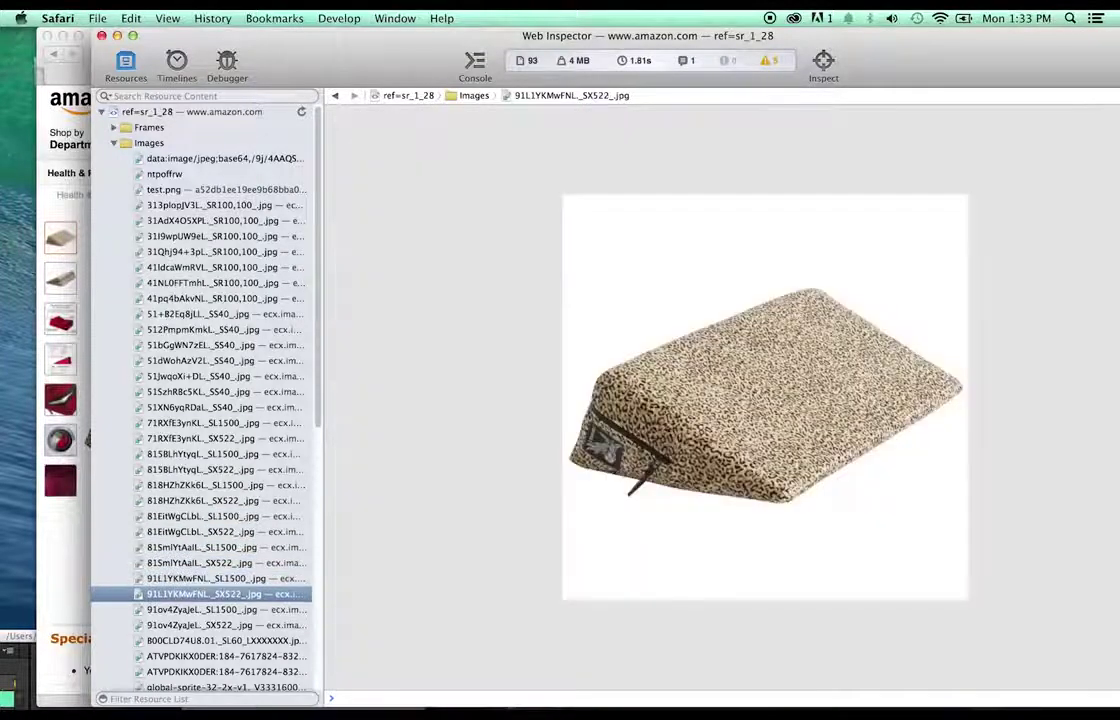
{"action": "key", "text": "Up"}
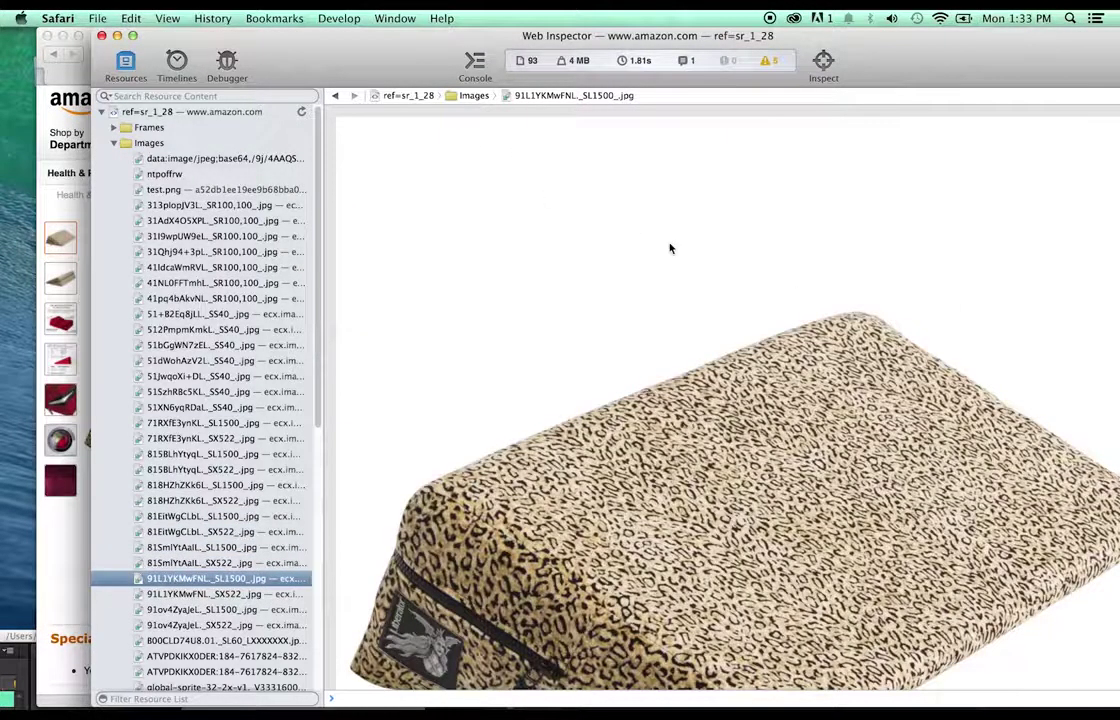
{"action": "left_click_drag", "start_coordinate": [670, 248], "coordinate": [20, 246]}
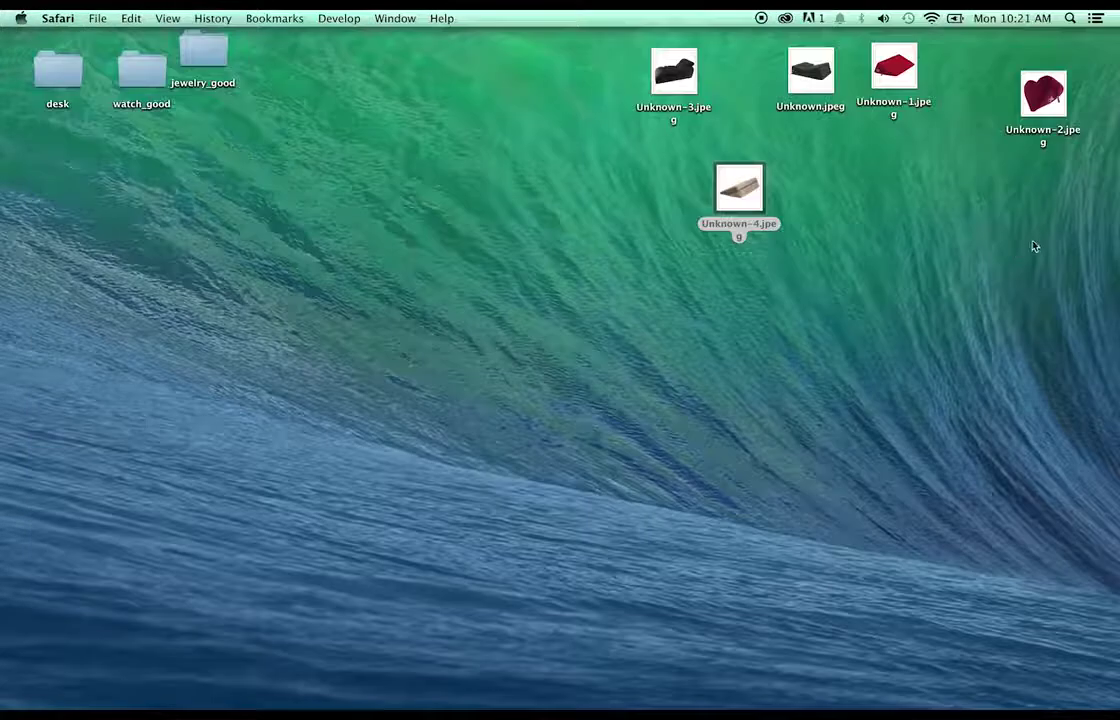
- Select the five product images on the desktop and open them all in Adobe Photoshop CC
{"action": "left_click_drag", "start_coordinate": [1075, 275], "coordinate": [688, 68]}
{"action": "right_click", "coordinate": [688, 68]}
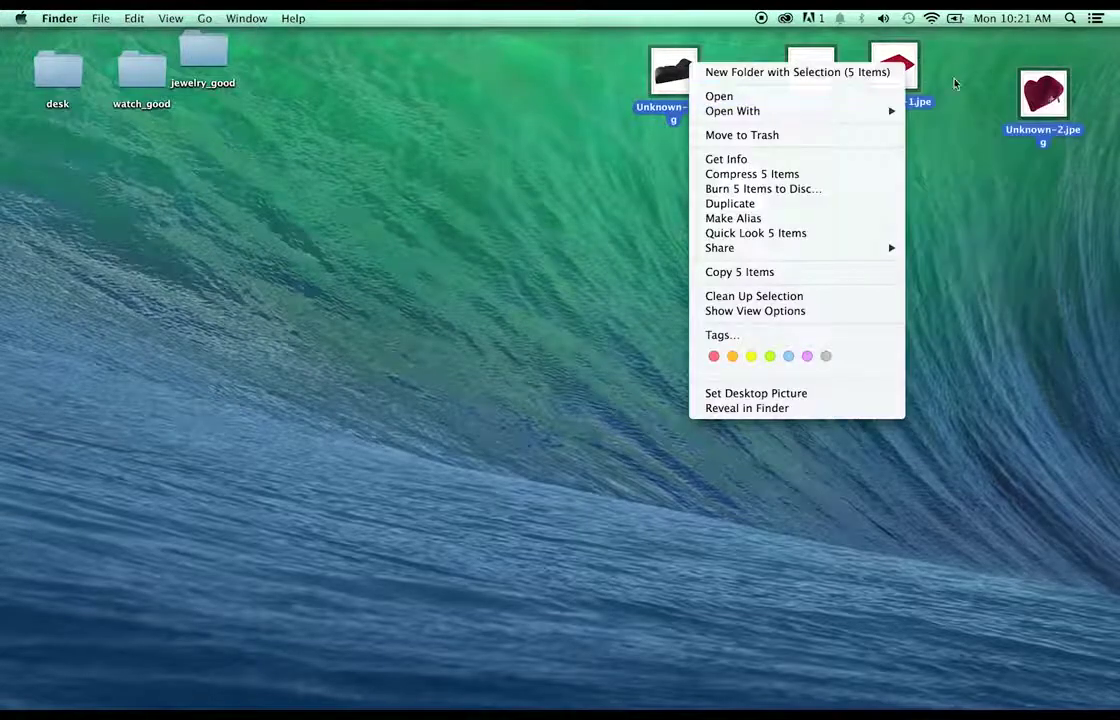
{"action": "mouse_move", "coordinate": [826, 112]}
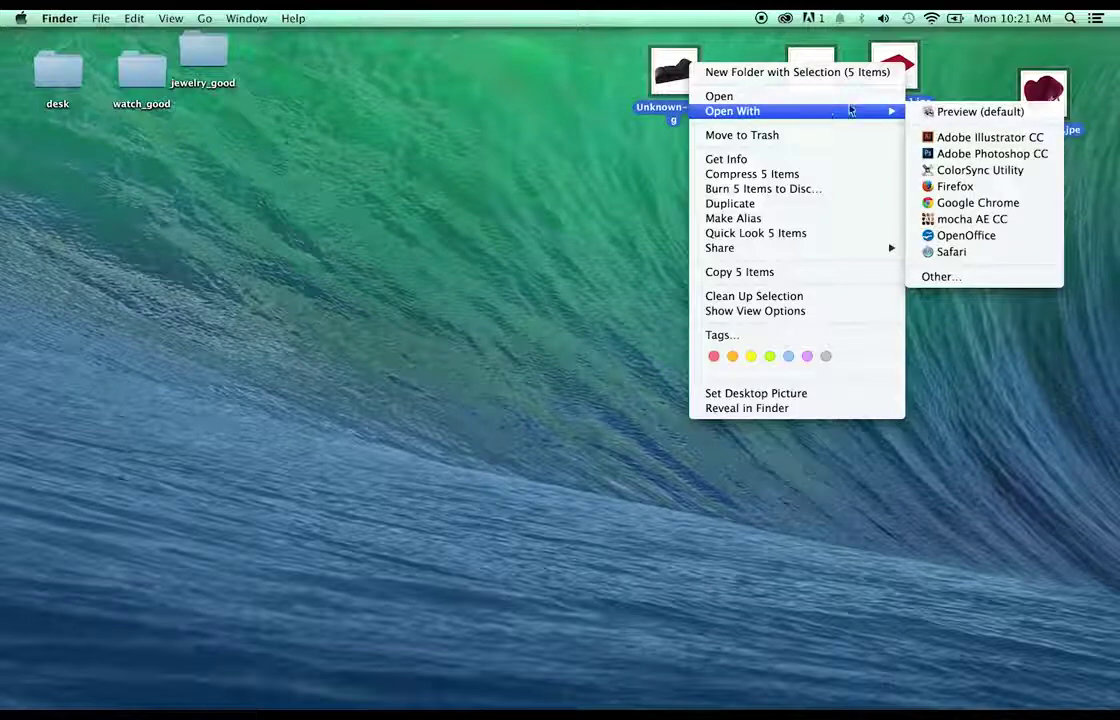
{"action": "left_click", "coordinate": [988, 153]}
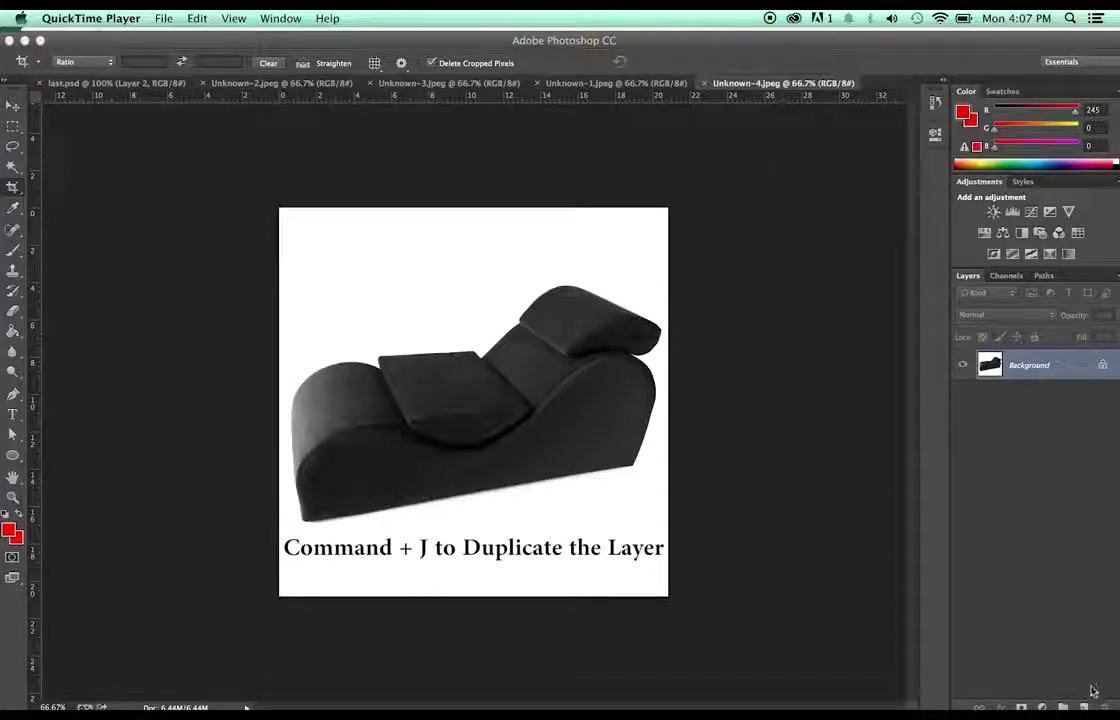
- Duplicate the Background layer of the black chaise image and hide the original
{"action": "left_click", "coordinate": [1008, 487]}
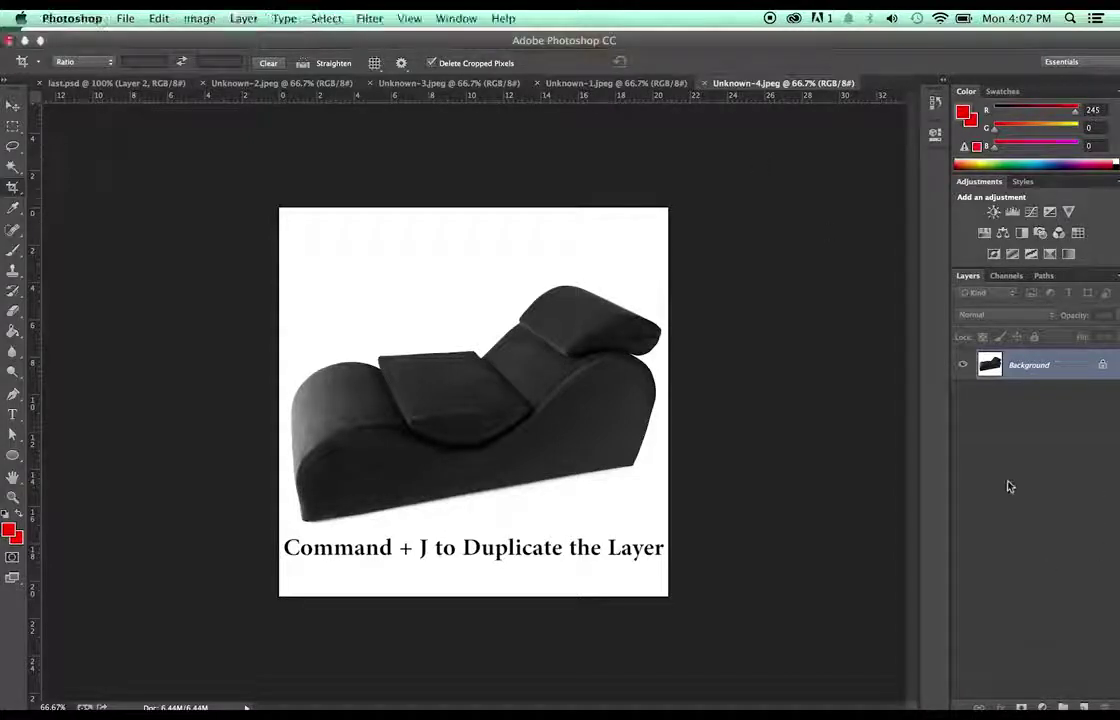
{"action": "key", "text": "super+j"}
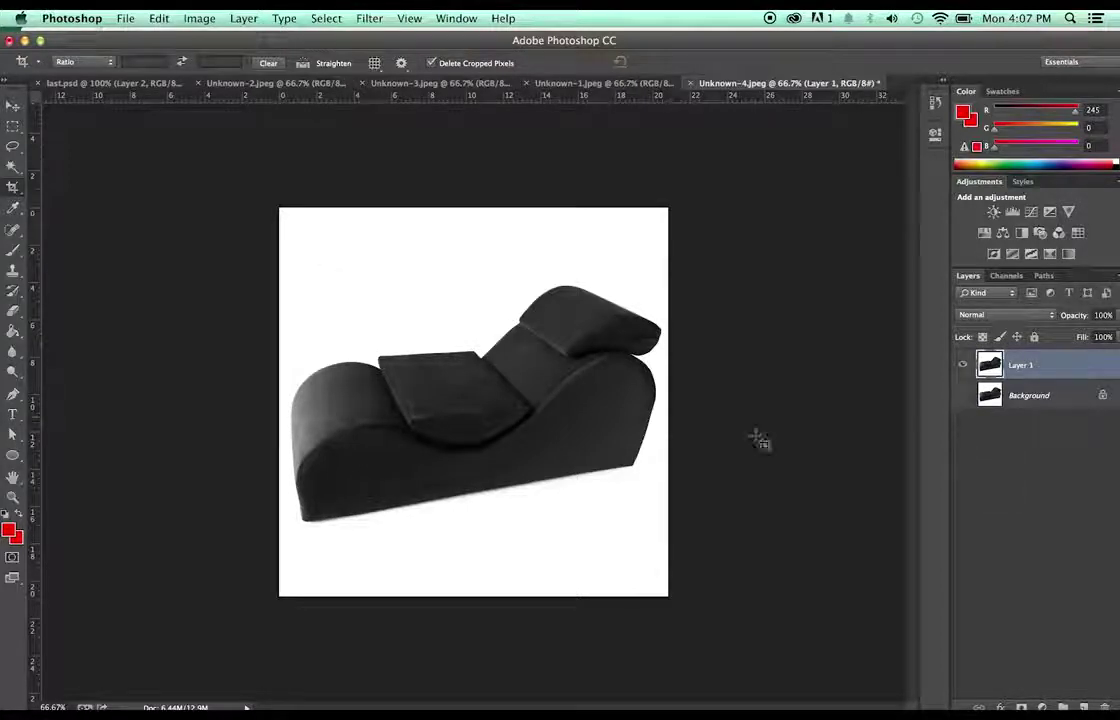
- Select the white area around the chaise with the Magic Wand, check its edge and invert the selection
{"action": "key", "text": "w"}
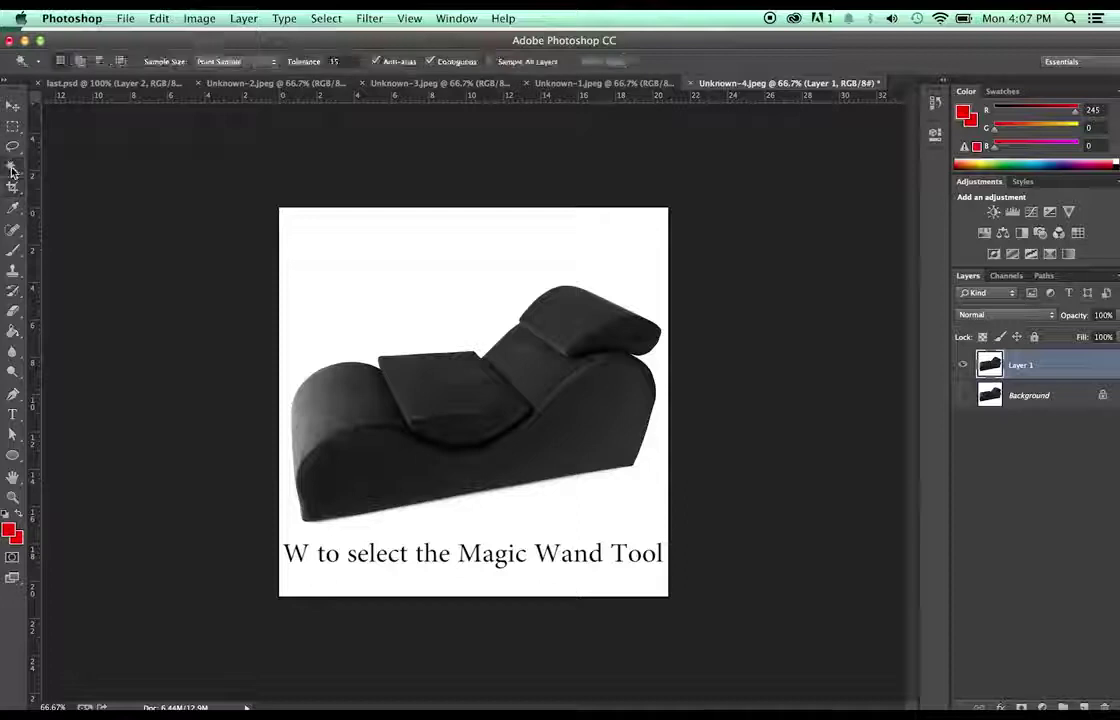
{"action": "left_click", "coordinate": [450, 272]}
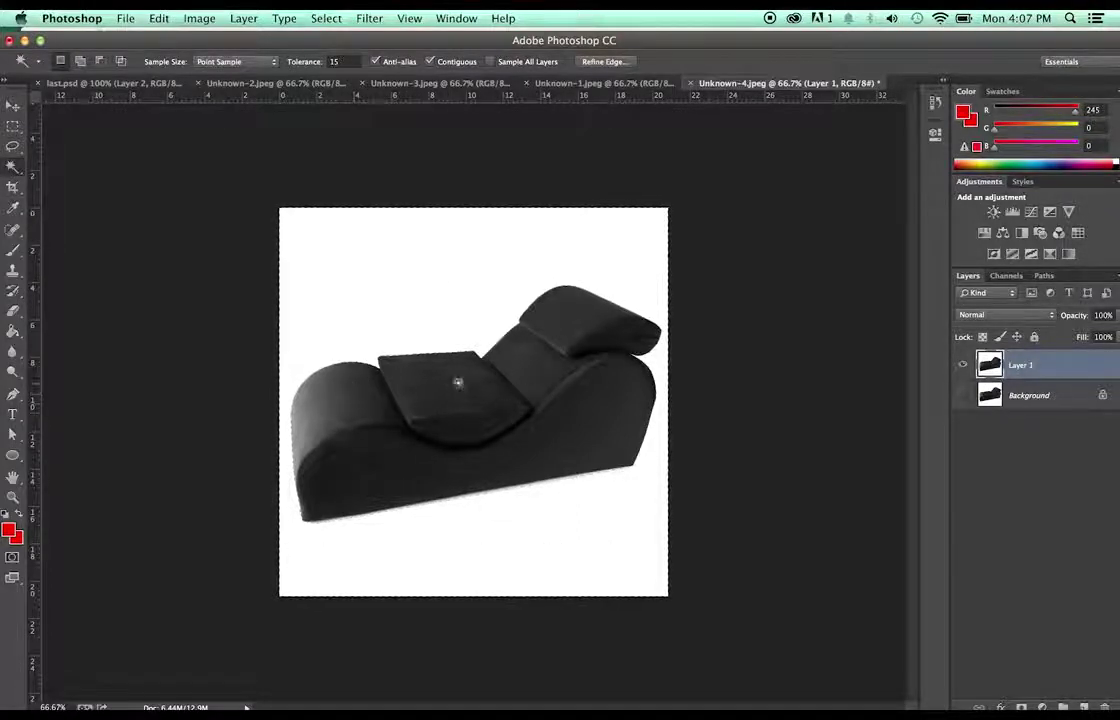
{"action": "key", "text": "z"}
{"action": "left_click", "coordinate": [483, 431]}
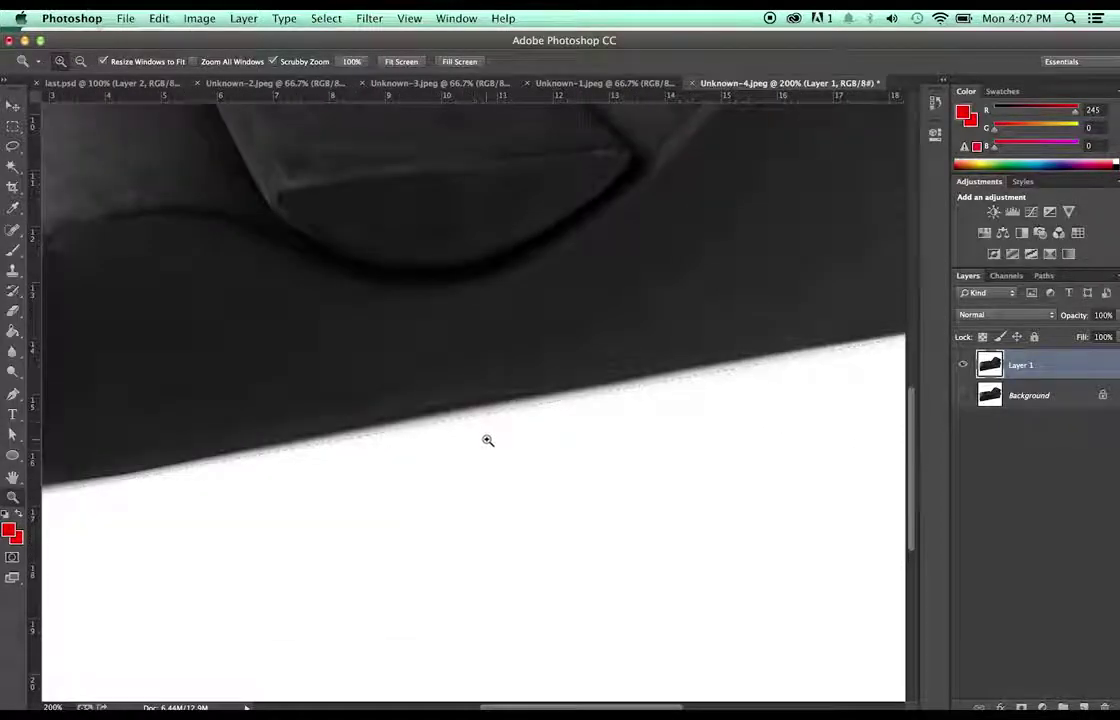
{"action": "left_click", "coordinate": [487, 440], "text": "alt"}
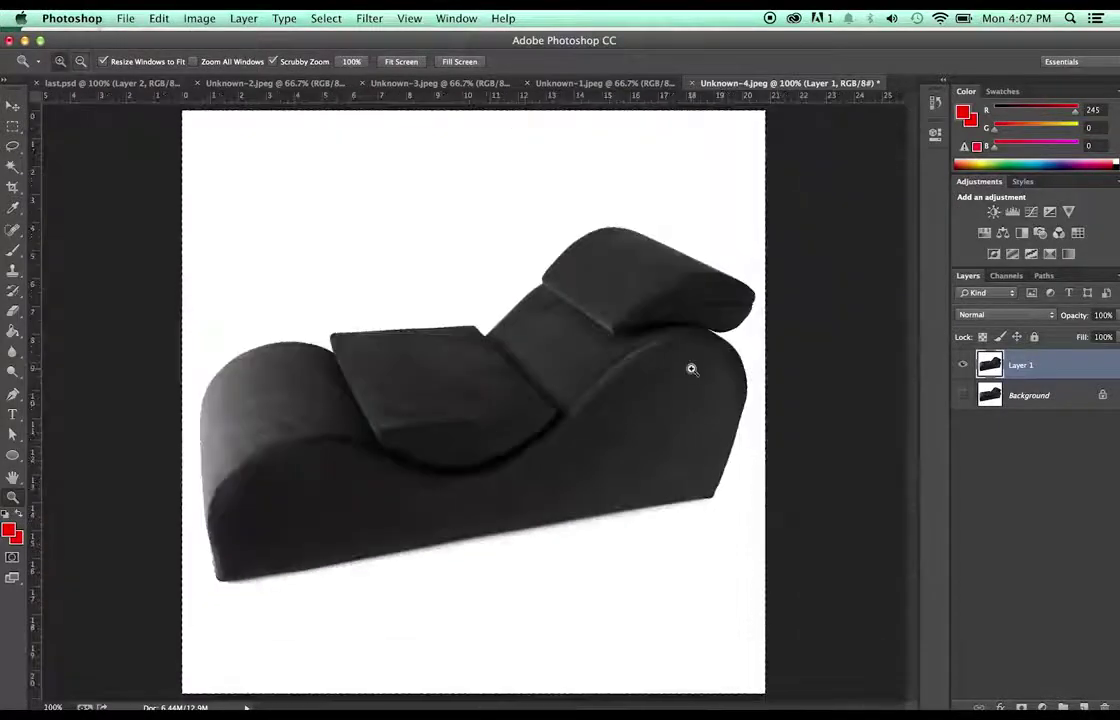
{"action": "left_click", "coordinate": [324, 18]}
{"action": "left_click", "coordinate": [341, 86]}
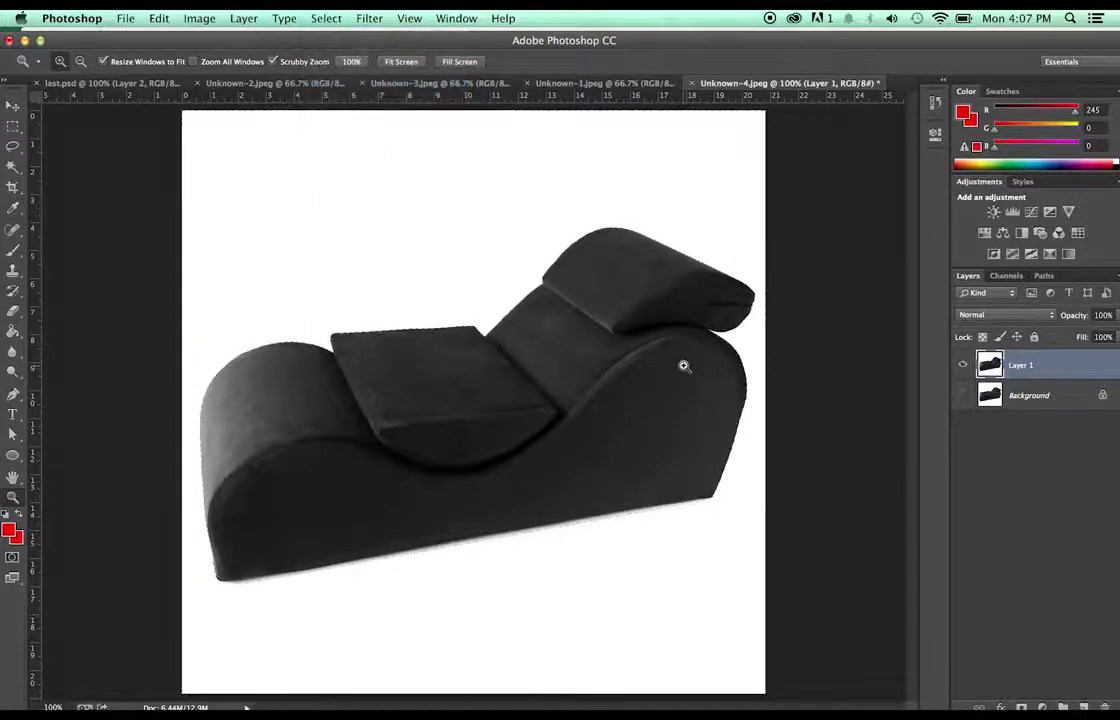
- Copy the selected chaise, paste it into a new layer and hide Layer 1
{"action": "key", "text": "super+c"}
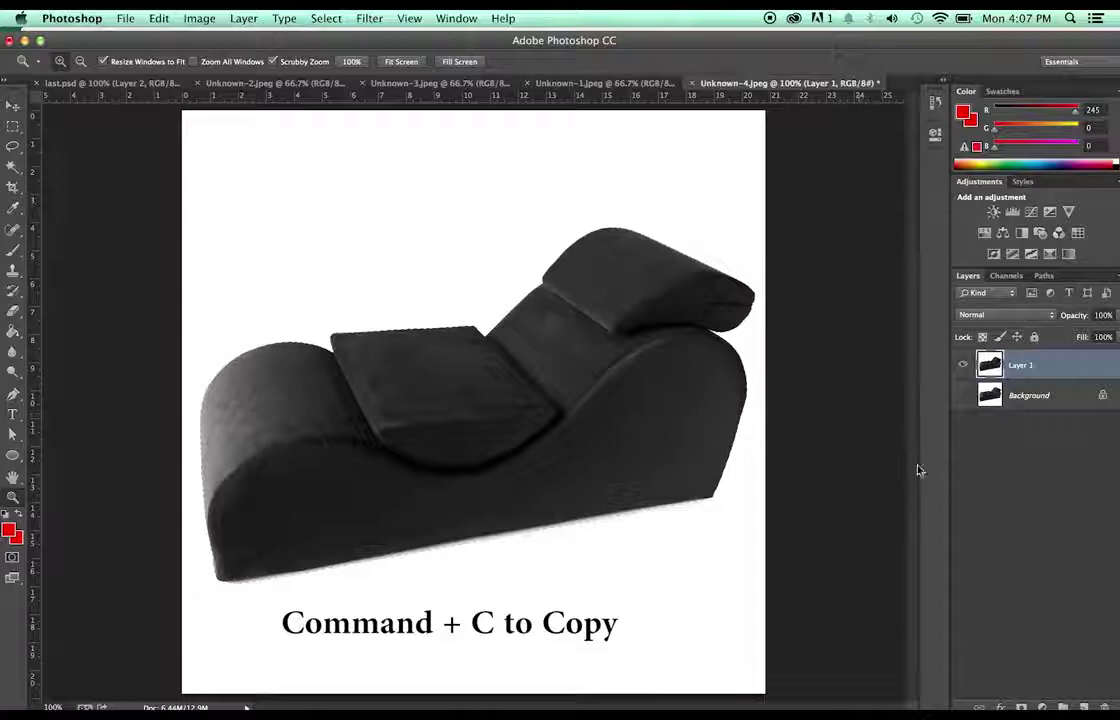
{"action": "left_click", "coordinate": [1086, 707]}
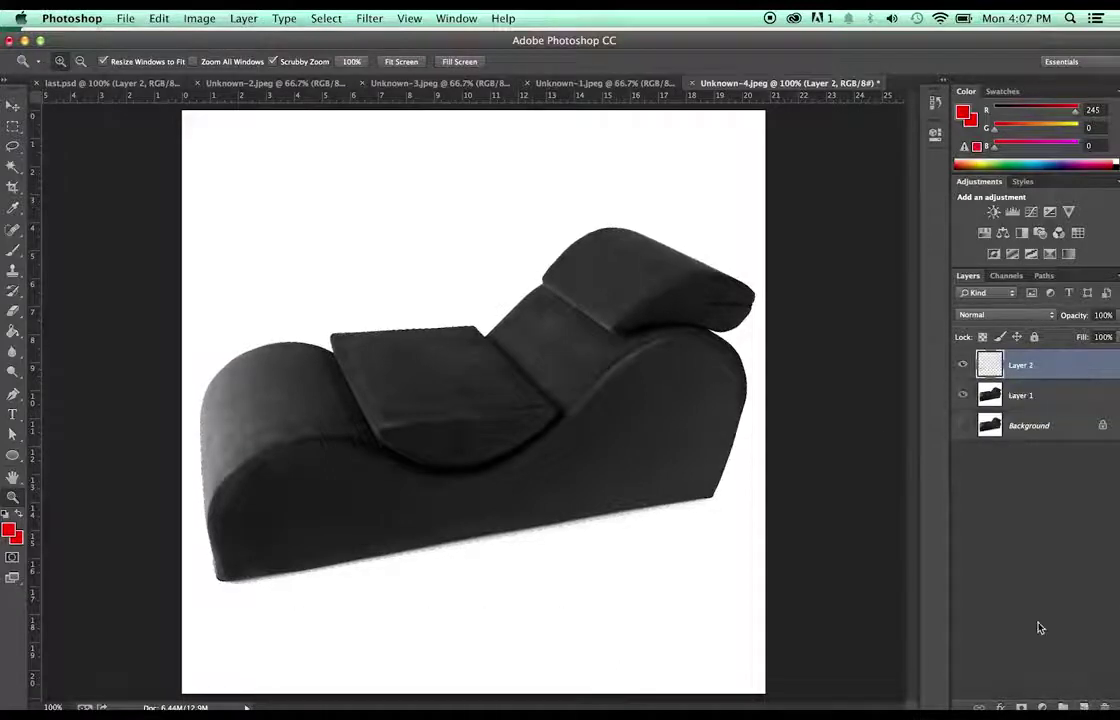
{"action": "key", "text": "super+v"}
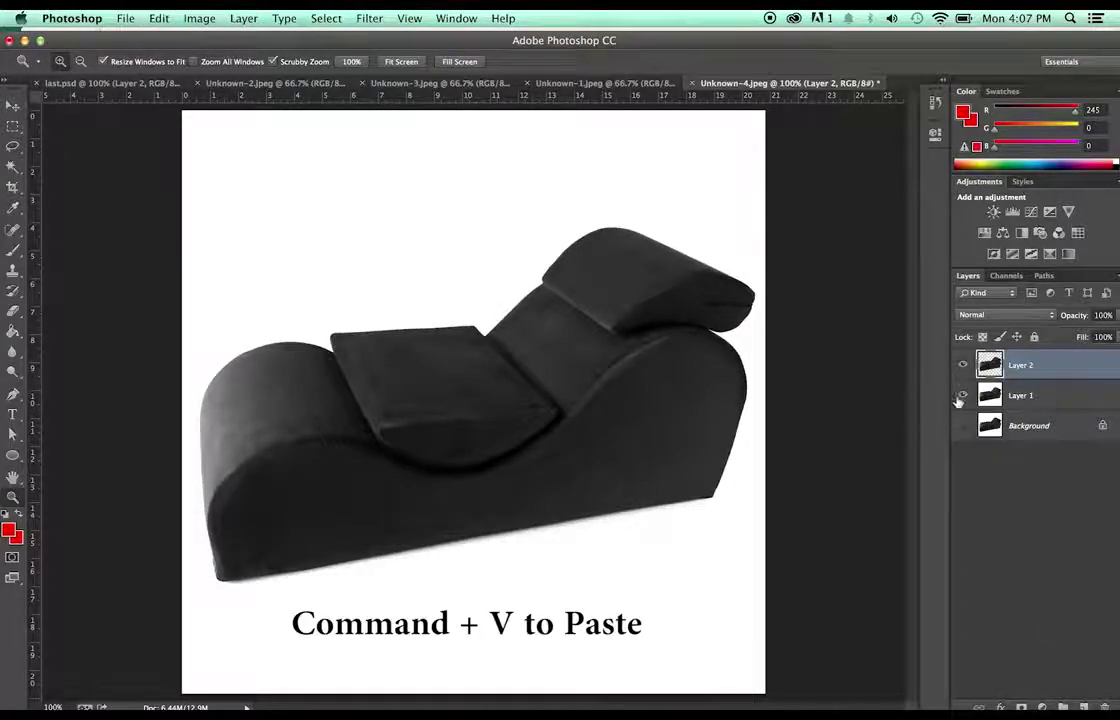
{"action": "left_click", "coordinate": [962, 396]}
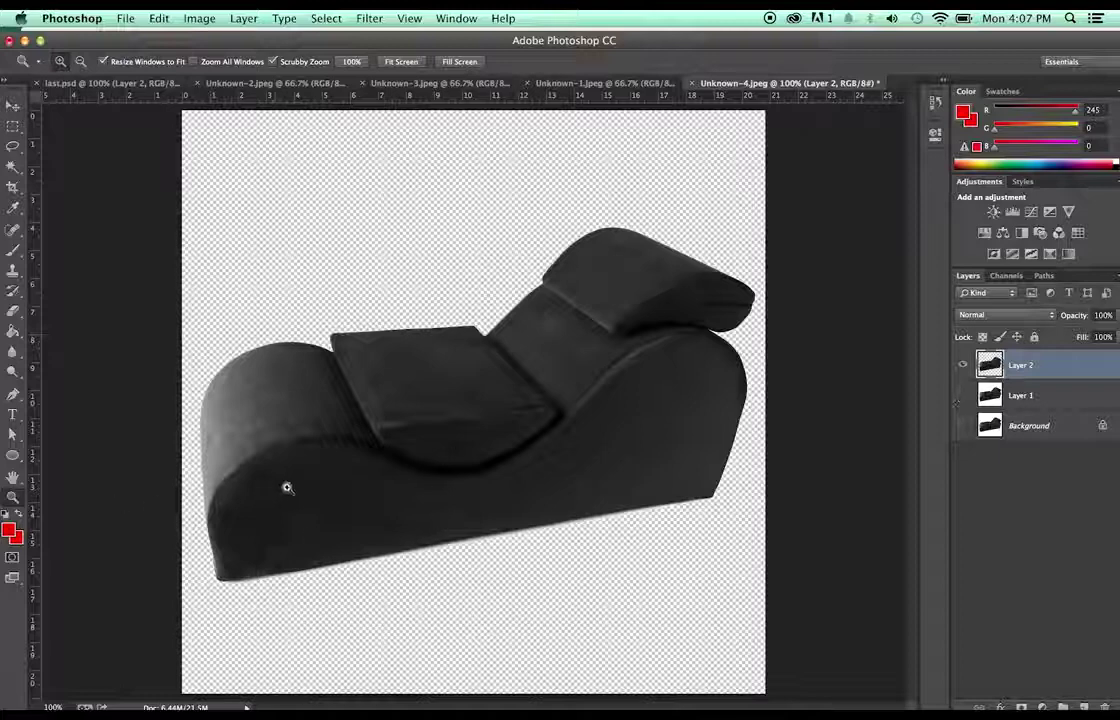
- Erase the leftover shadow along the chaise's bottom edge on Layer 2 with the Eraser at size 30
{"action": "left_click", "coordinate": [308, 468]}
{"action": "scroll", "coordinate": [313, 463], "scroll_direction": "down", "scroll_amount": 5}
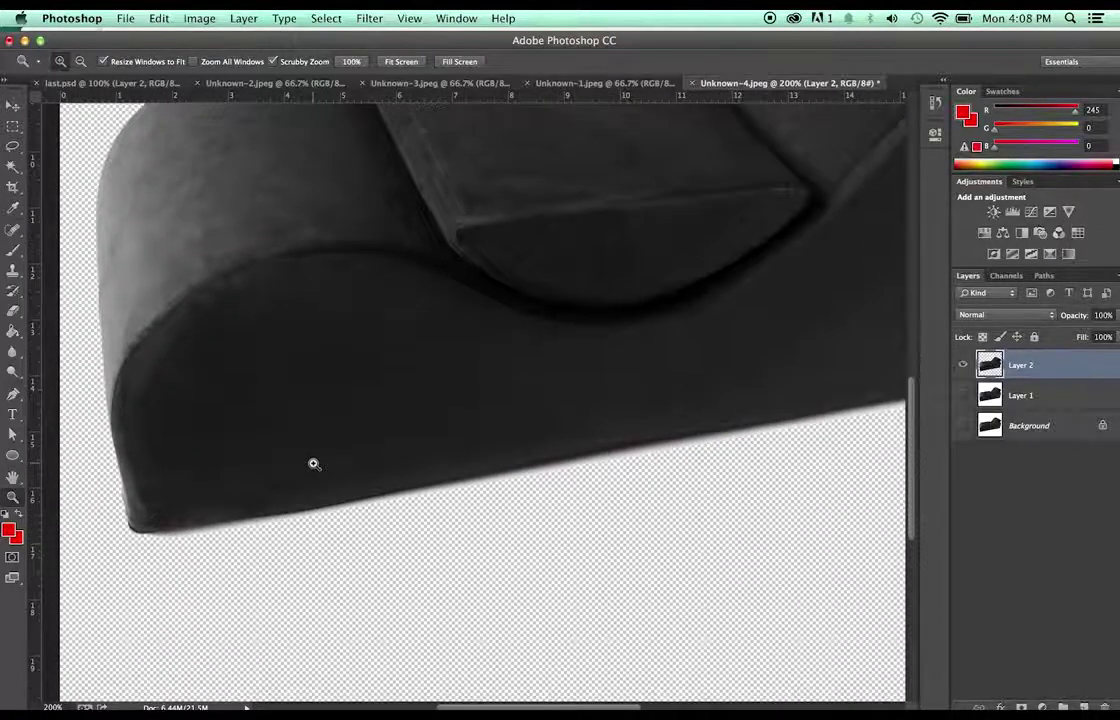
{"action": "key", "text": "e"}
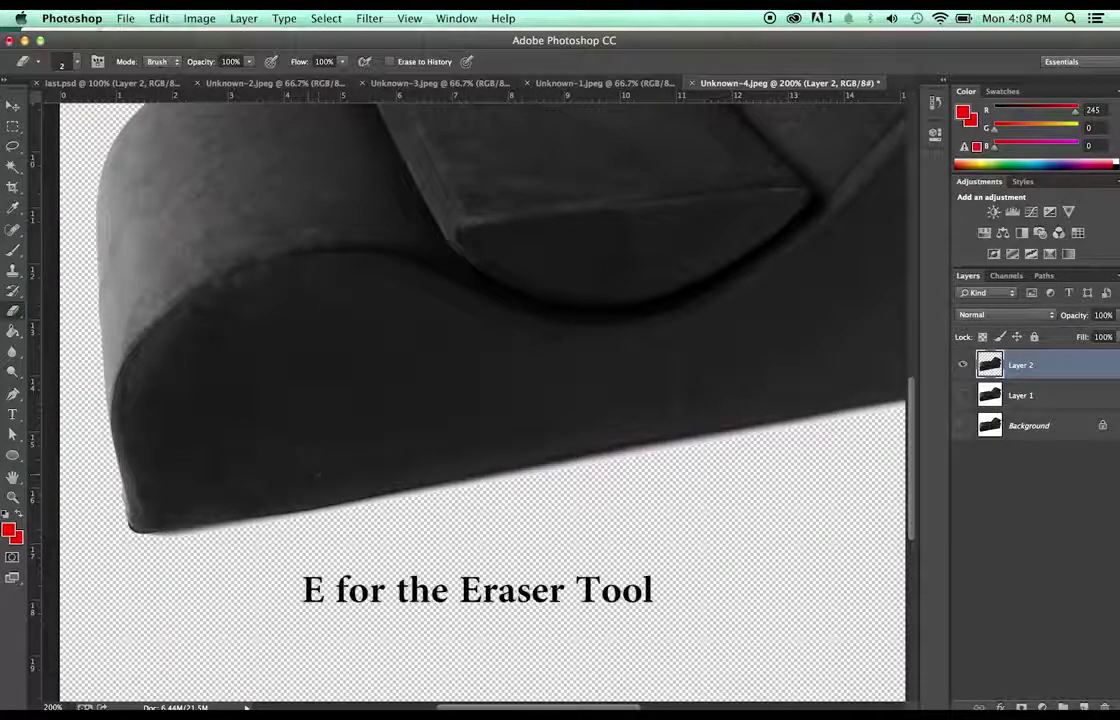
{"action": "key", "text": "bracketright"}
{"action": "key", "text": "bracketright"}
{"action": "key", "text": "bracketright"}
{"action": "key", "text": "bracketright"}
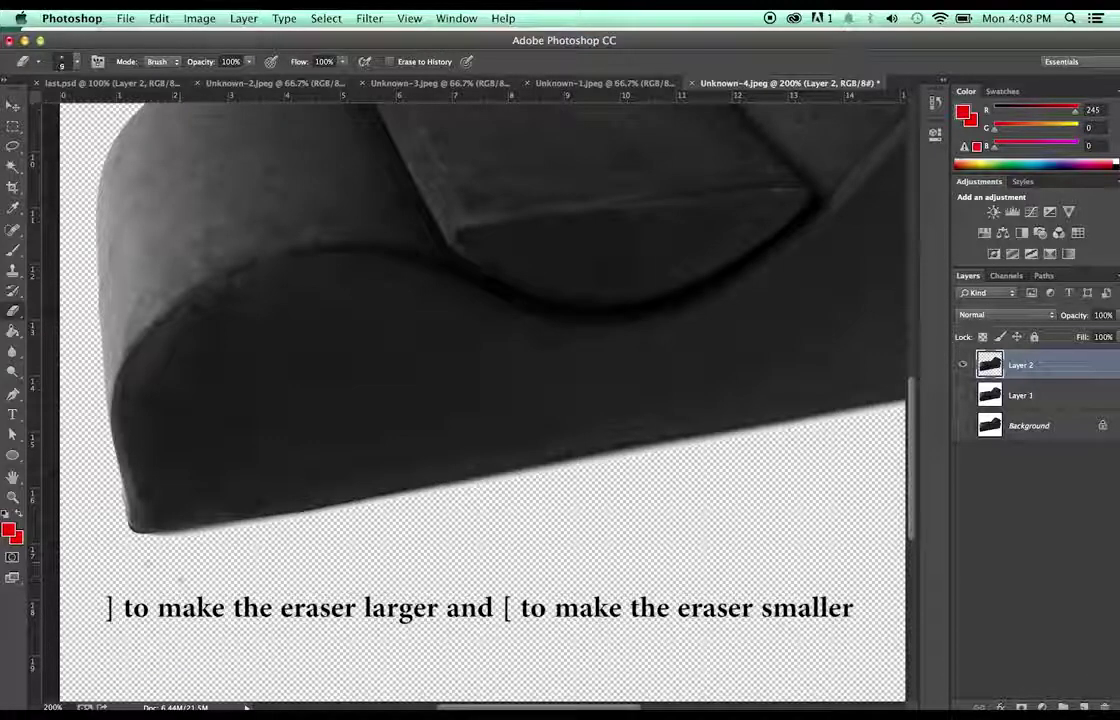
{"action": "key", "text": "bracketright"}
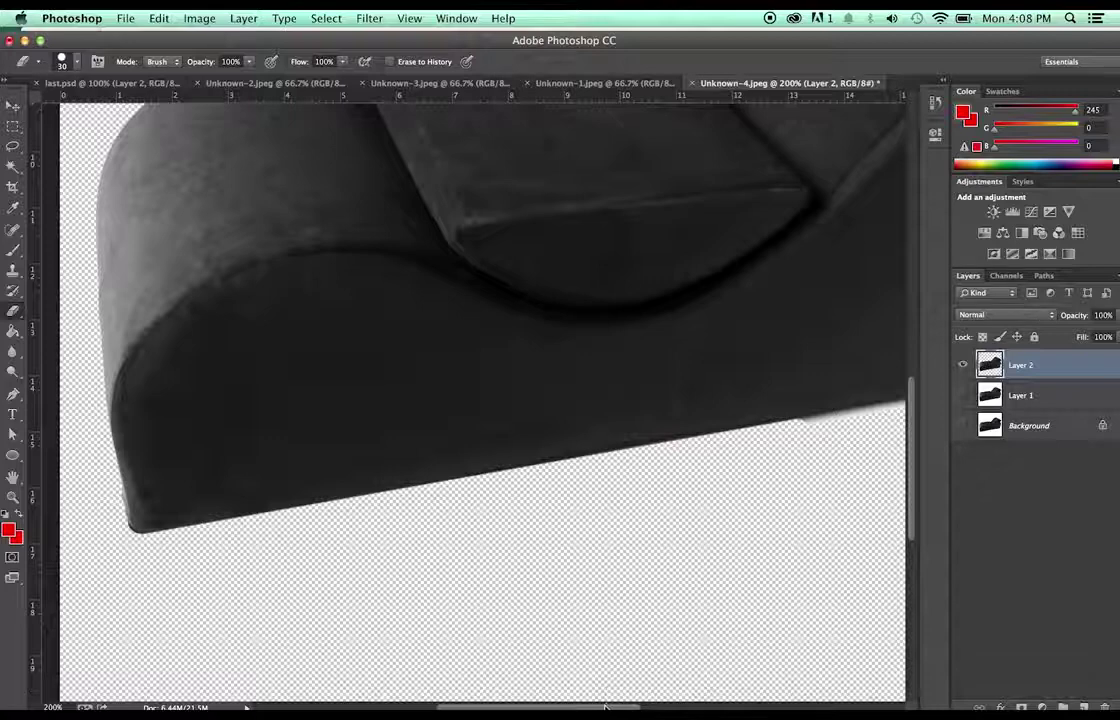
{"action": "left_click_drag", "start_coordinate": [604, 706], "coordinate": [703, 678]}
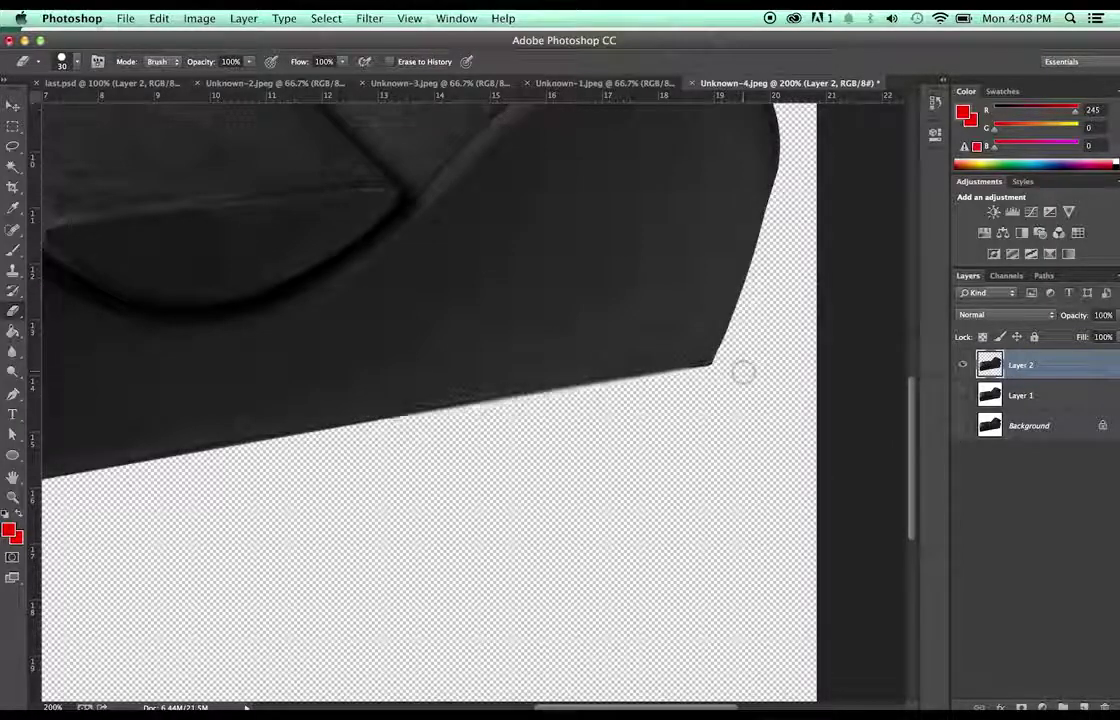
- Examine the cut-out chaise's edges close up, around the cushions, the headrest gap and the raised end
{"action": "key", "text": "z"}
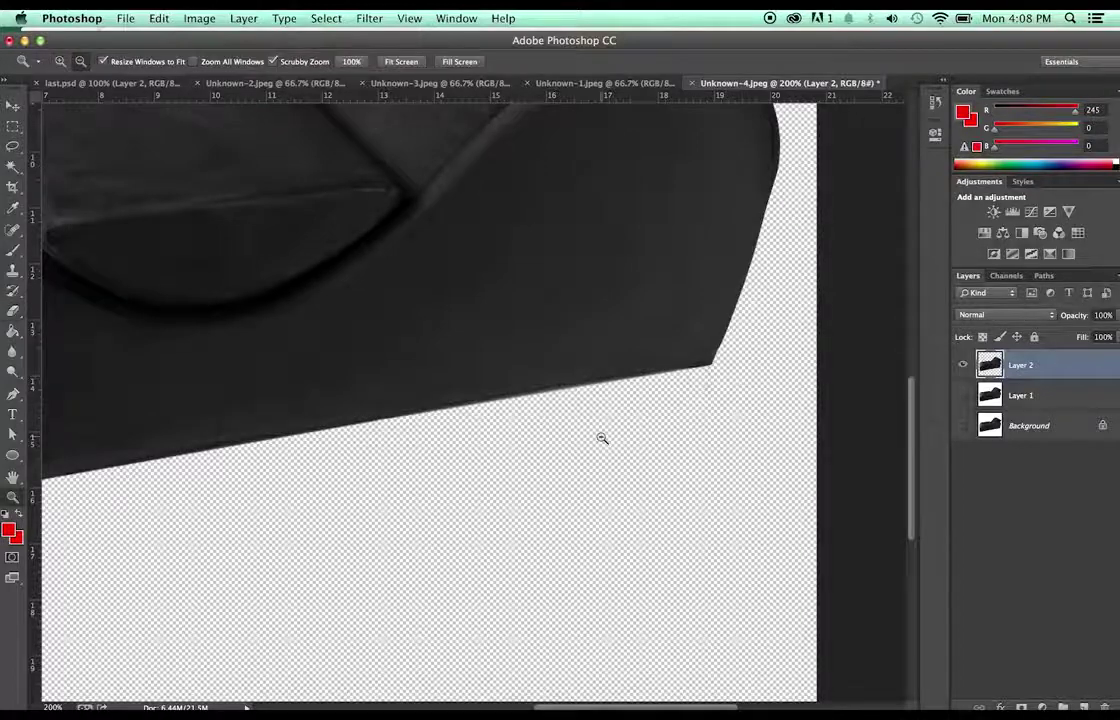
{"action": "left_click", "coordinate": [600, 437], "text": "alt"}
{"action": "left_click", "coordinate": [442, 498]}
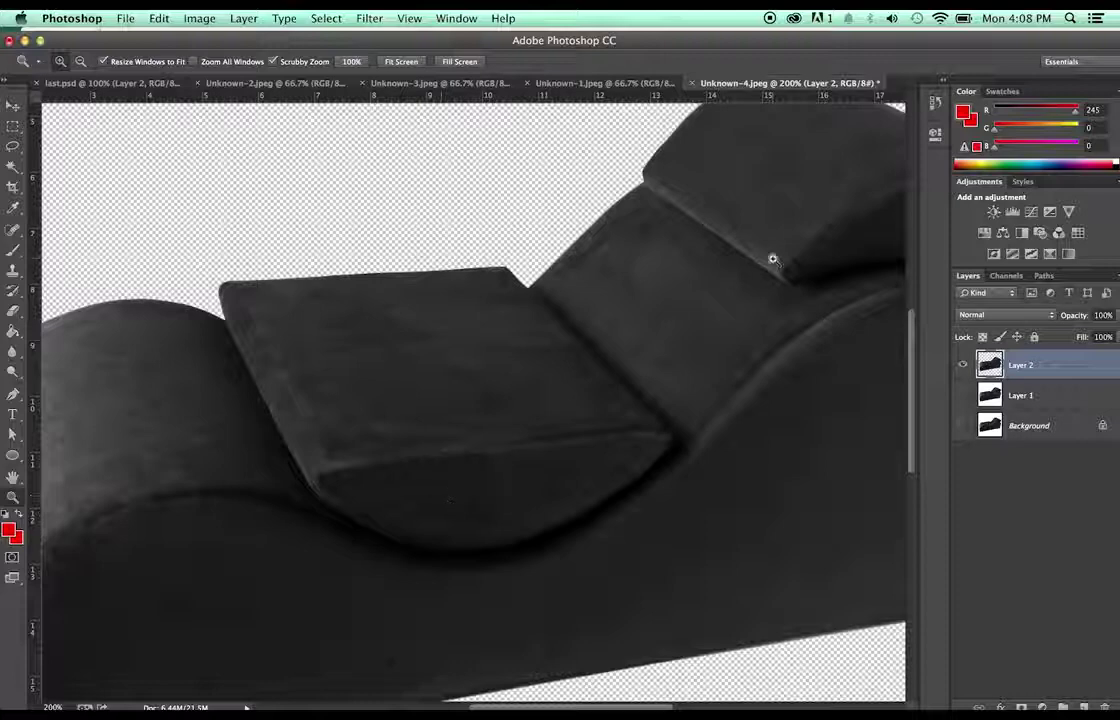
{"action": "left_click", "coordinate": [771, 260]}
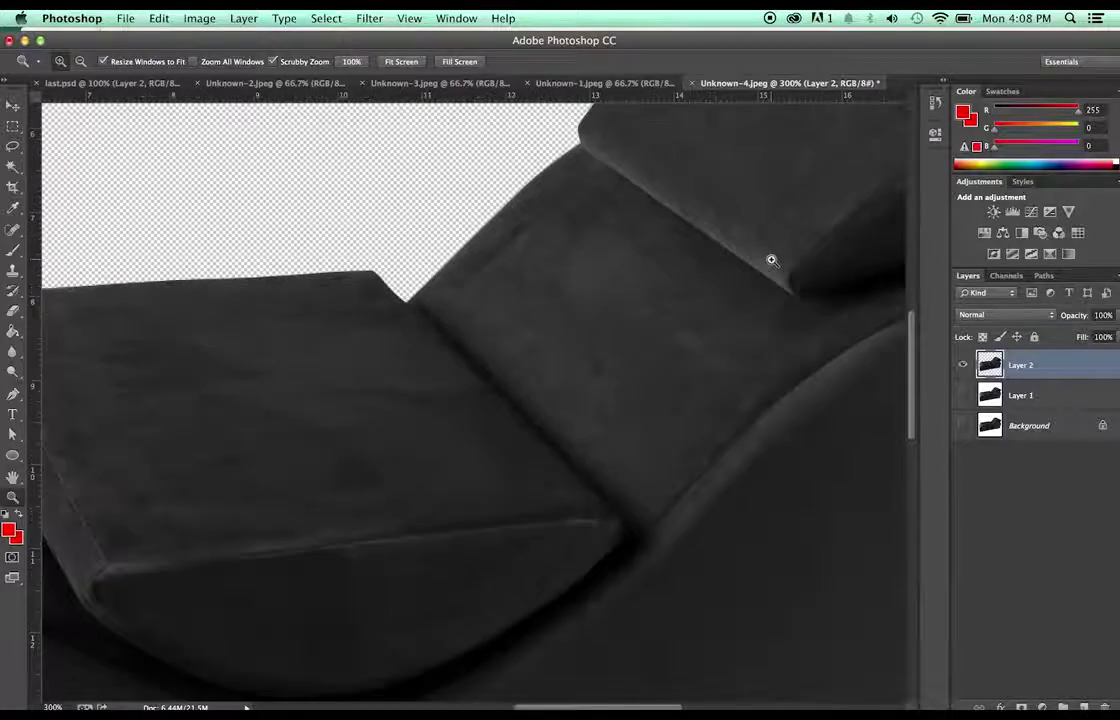
{"action": "left_click", "coordinate": [771, 260], "text": "alt"}
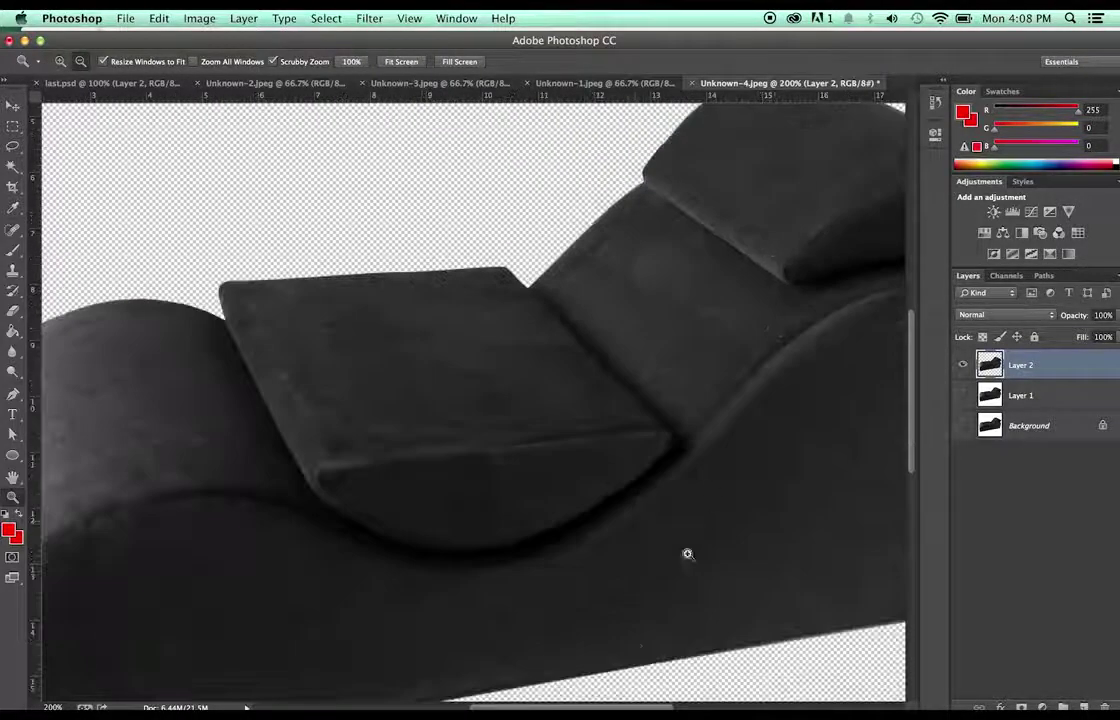
{"action": "scroll", "coordinate": [675, 697], "scroll_direction": "right", "scroll_amount": 2}
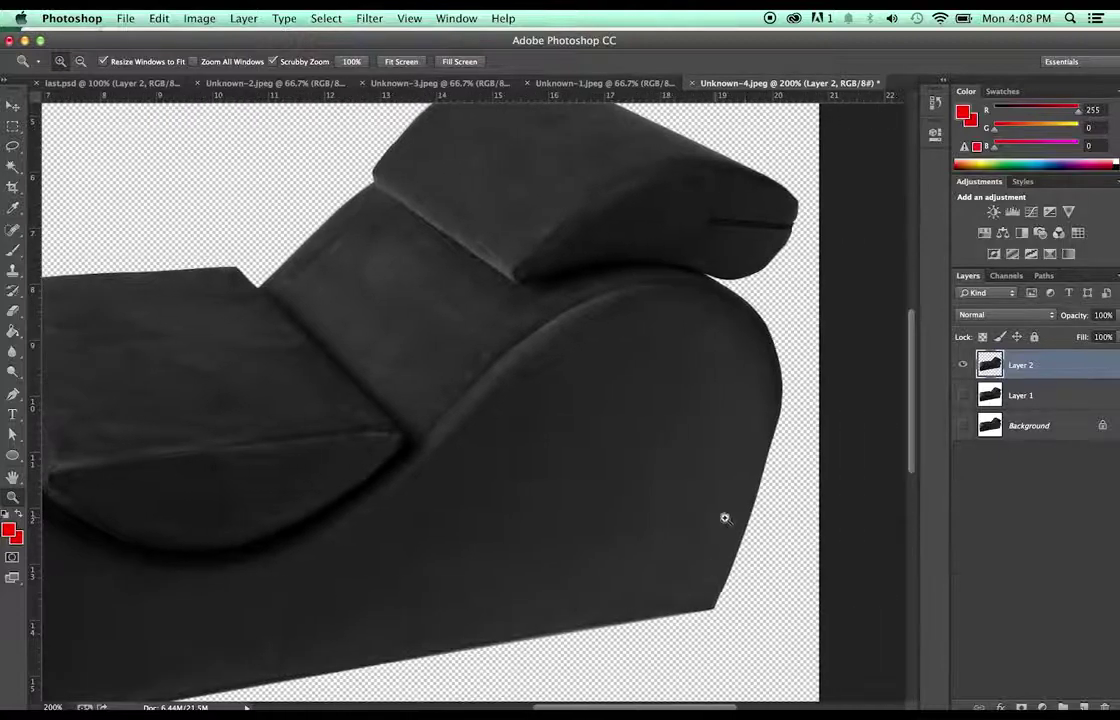
{"action": "left_click", "coordinate": [742, 295]}
{"action": "left_click", "coordinate": [742, 295]}
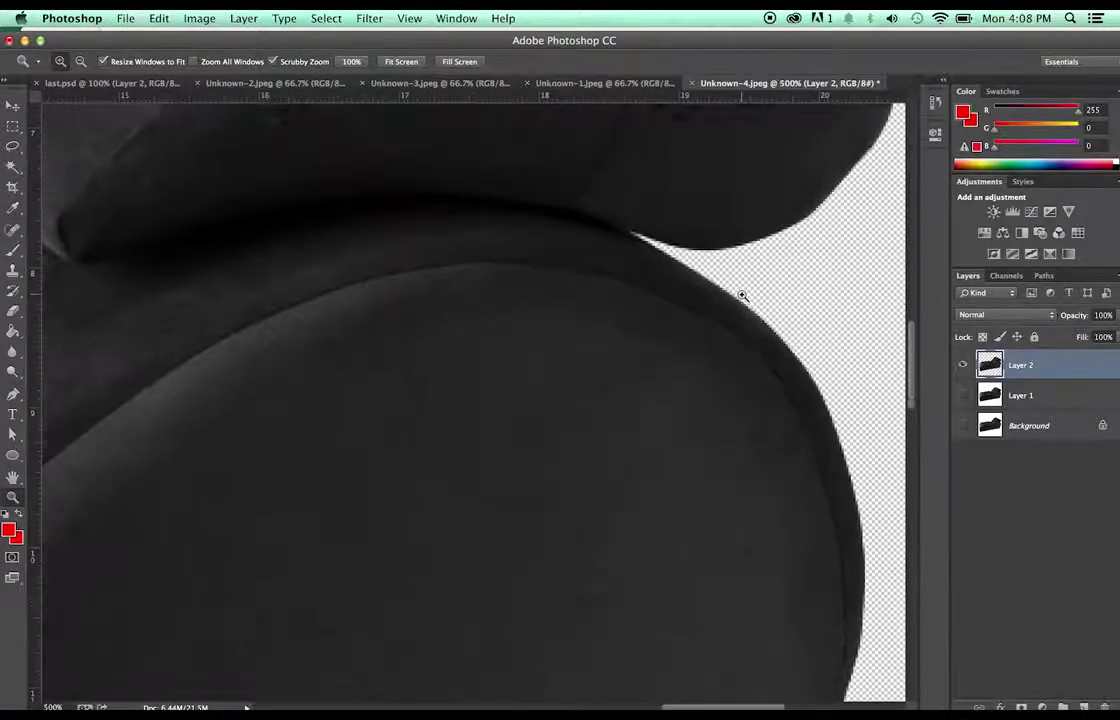
{"action": "left_click", "coordinate": [636, 390], "text": "alt"}
{"action": "left_click", "coordinate": [679, 436], "text": "alt"}
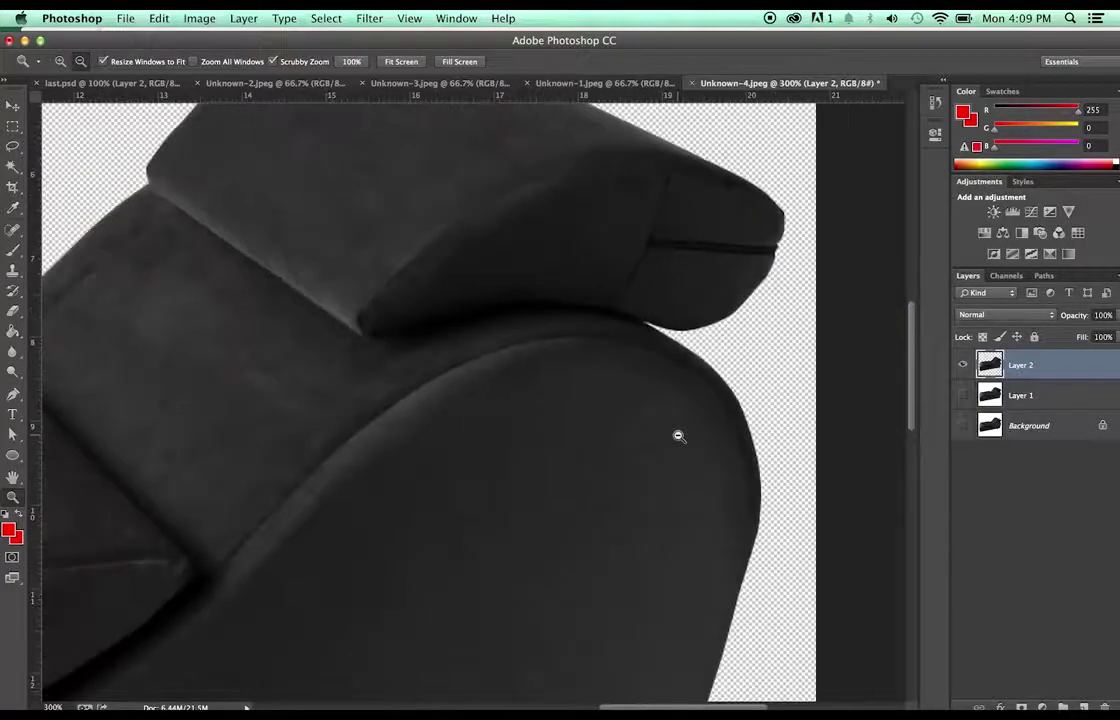
- Add a new layer, fill it with red using the Paint Bucket and place it beneath the cut-out chaise on Layer 2
{"action": "left_click", "coordinate": [690, 440], "text": "alt"}
{"action": "left_click", "coordinate": [1084, 707]}
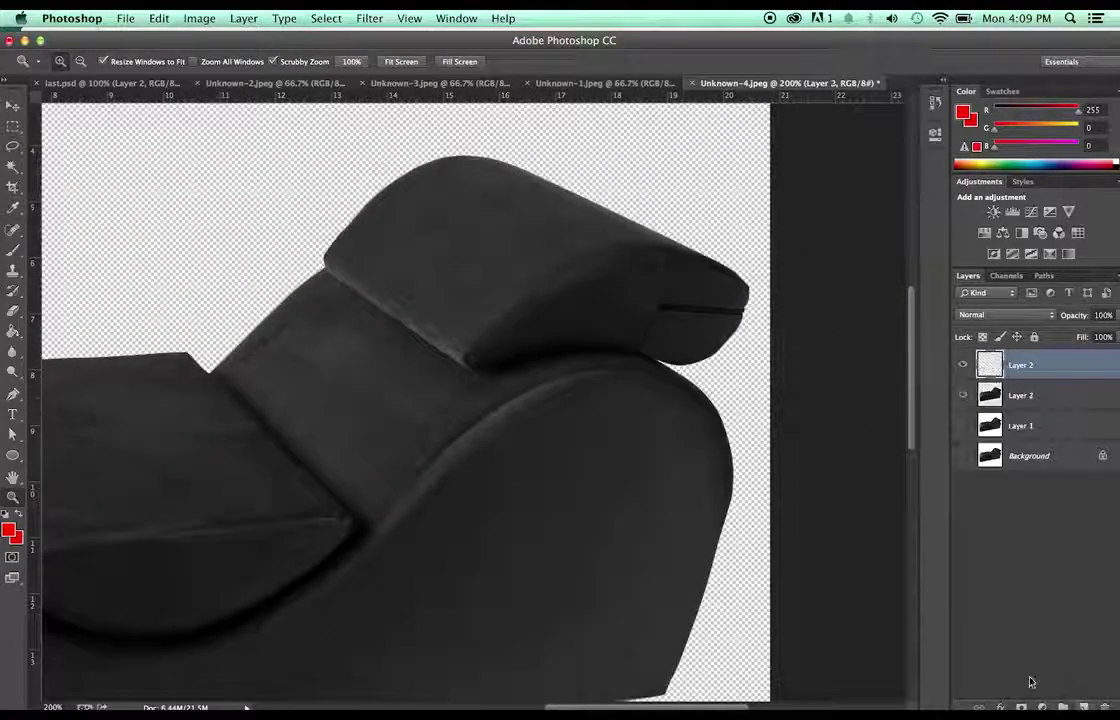
{"action": "key", "text": "g"}
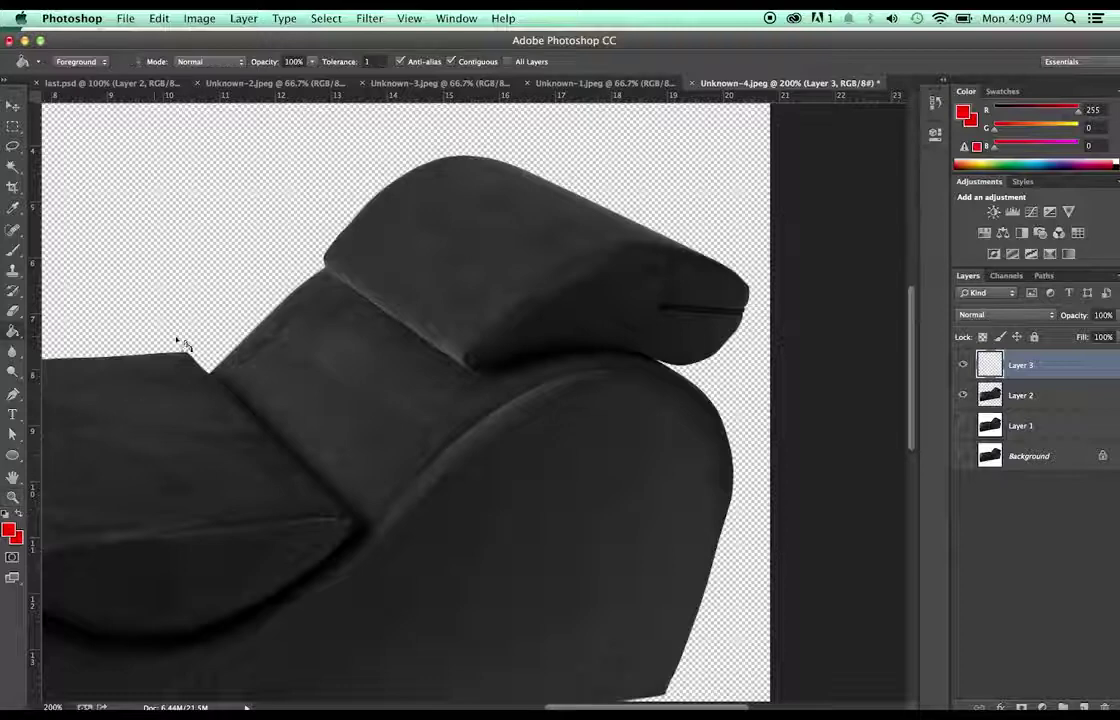
{"action": "left_click", "coordinate": [698, 347]}
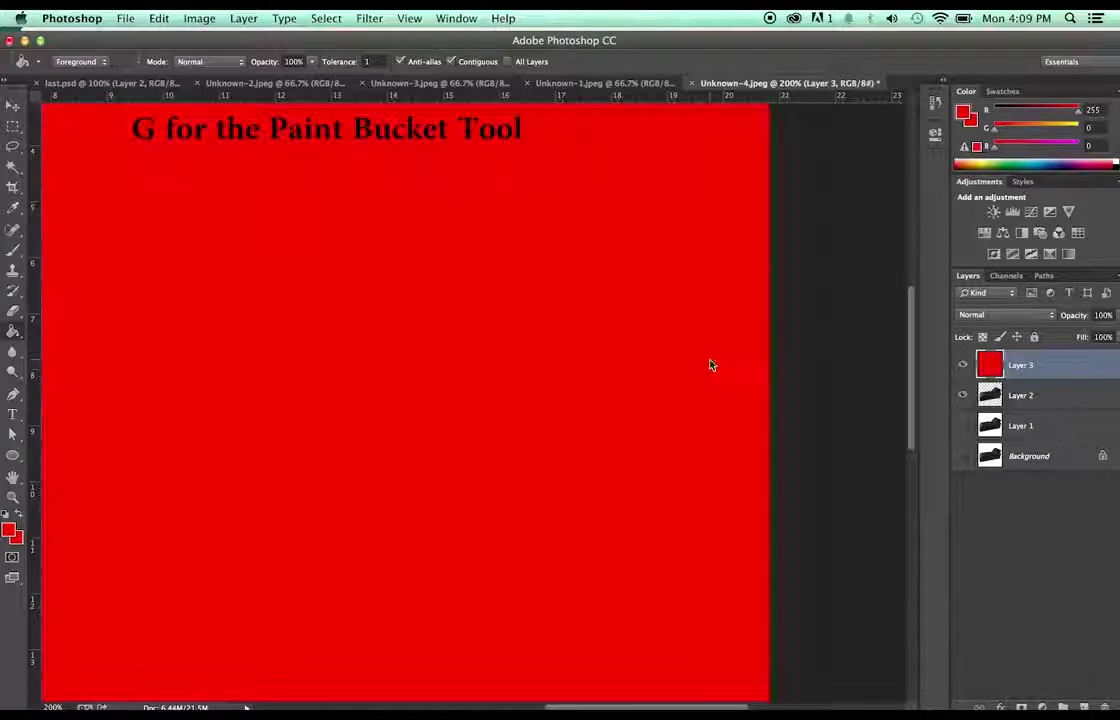
{"action": "left_click_drag", "start_coordinate": [1070, 363], "coordinate": [1085, 411]}
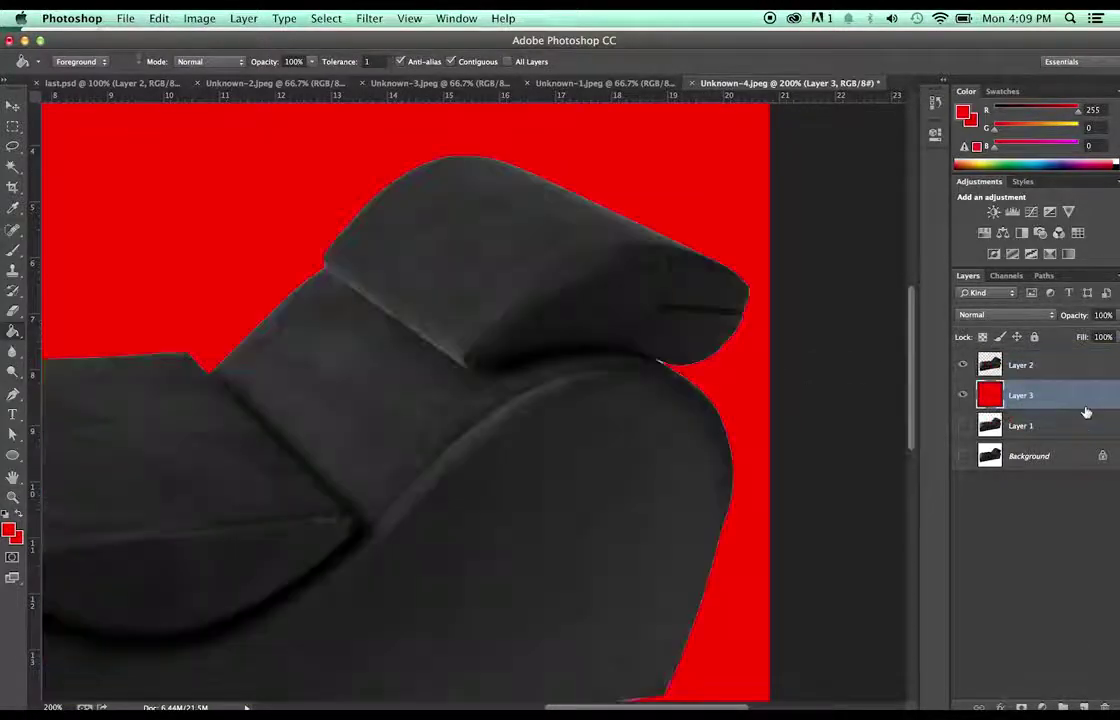
- Erase the white sliver between the headrest and the raised base on Layer 2 with the Eraser at size 2
{"action": "key", "text": "z"}
{"action": "left_click", "coordinate": [670, 371]}
{"action": "left_click", "coordinate": [674, 375]}
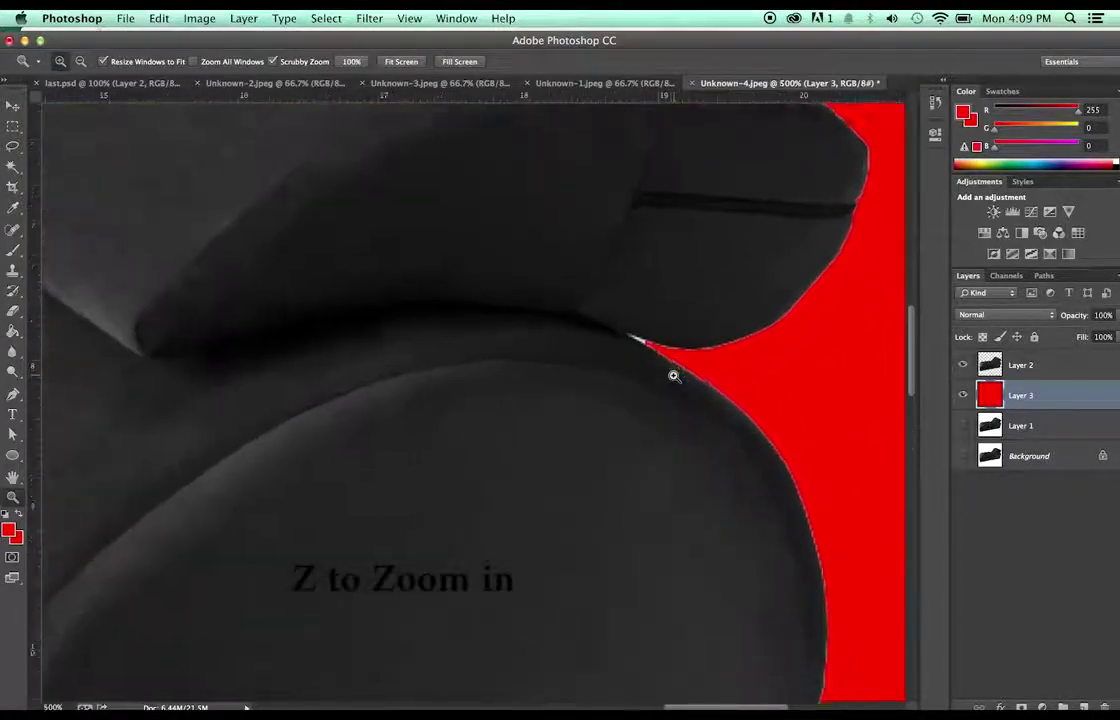
{"action": "left_click", "coordinate": [674, 375]}
{"action": "key", "text": "e"}
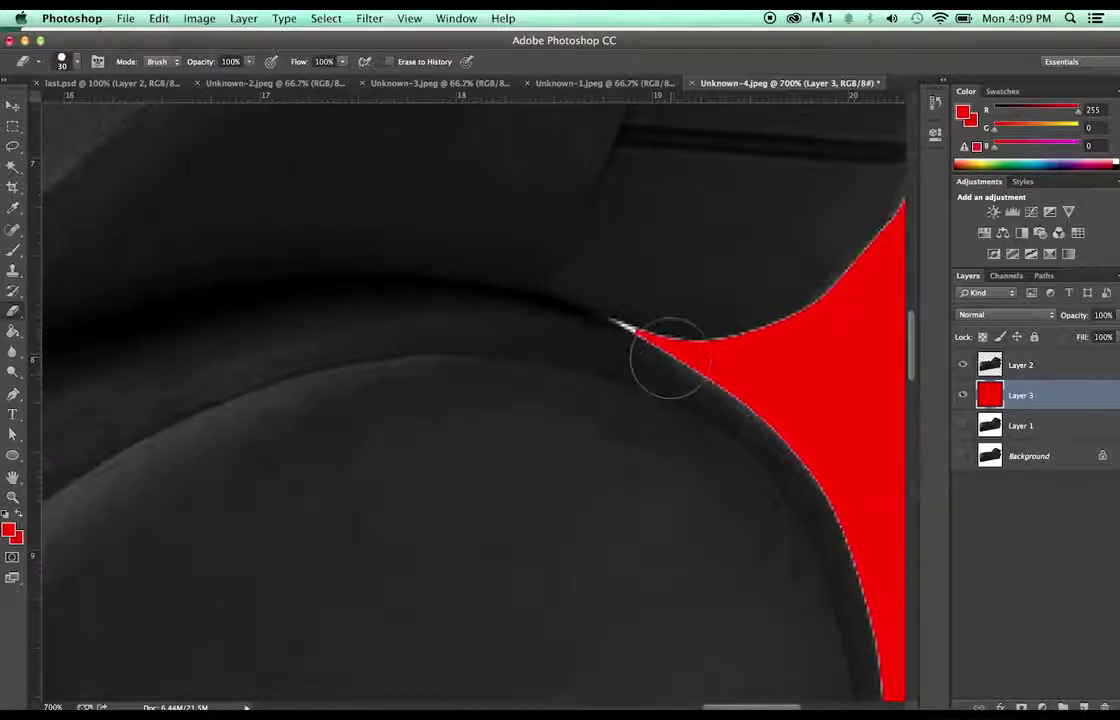
{"action": "key", "text": "bracketleft"}
{"action": "key", "text": "bracketleft"}
{"action": "key", "text": "bracketleft"}
{"action": "key", "text": "bracketleft"}
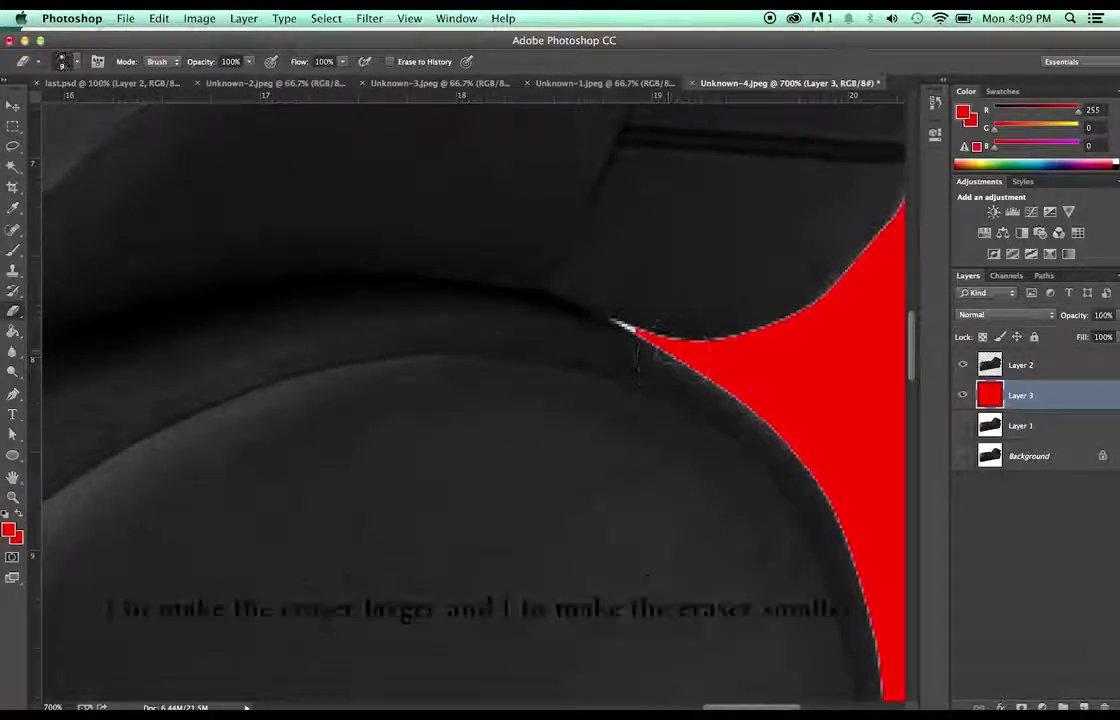
{"action": "key", "text": "bracketleft"}
{"action": "key", "text": "bracketleft"}
{"action": "key", "text": "bracketleft"}
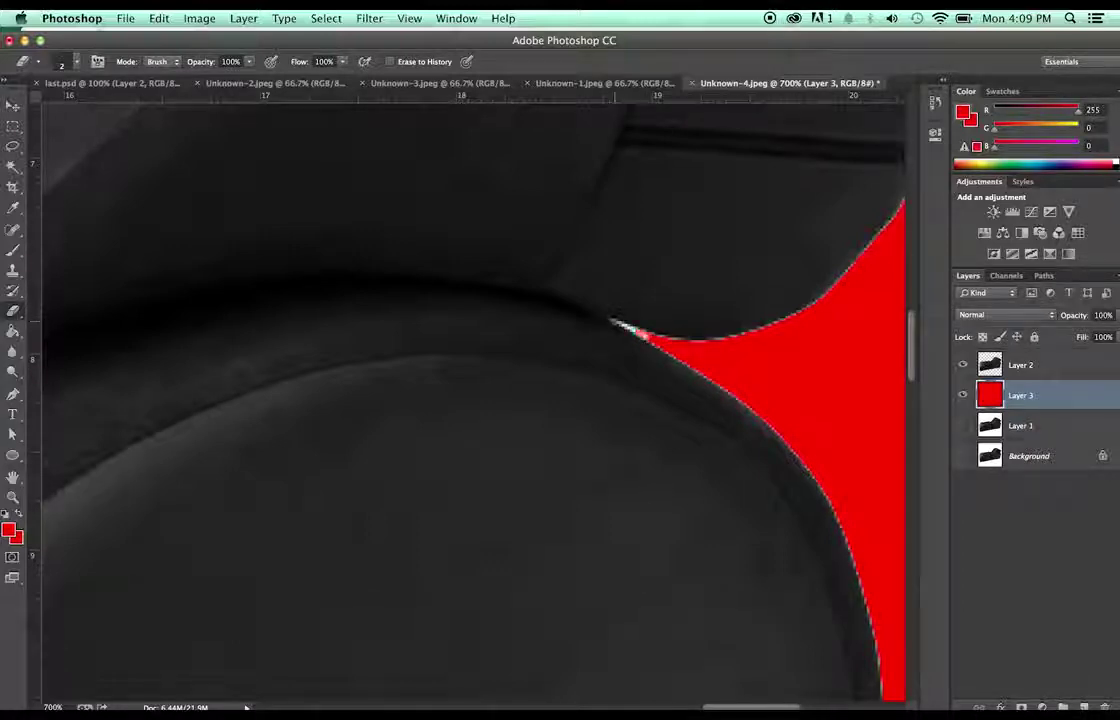
{"action": "left_click", "coordinate": [1045, 372]}
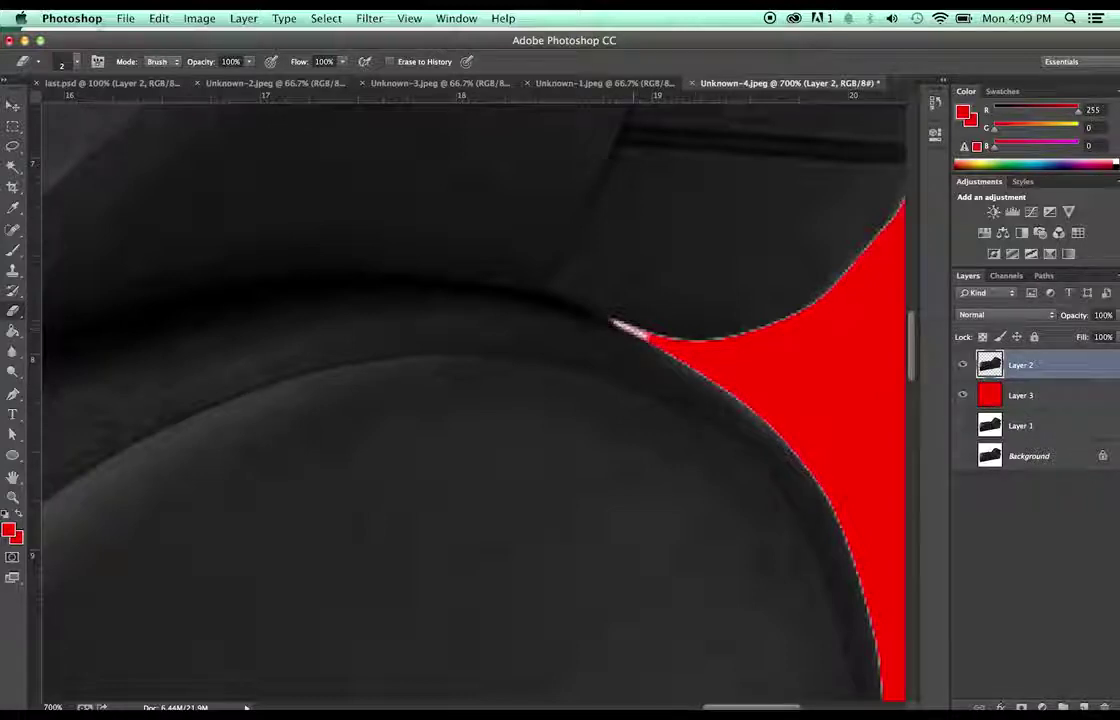
- Hide the red Layer 3 and bring the whole cut-out chaise into view at 100%
{"action": "left_click", "coordinate": [963, 397]}
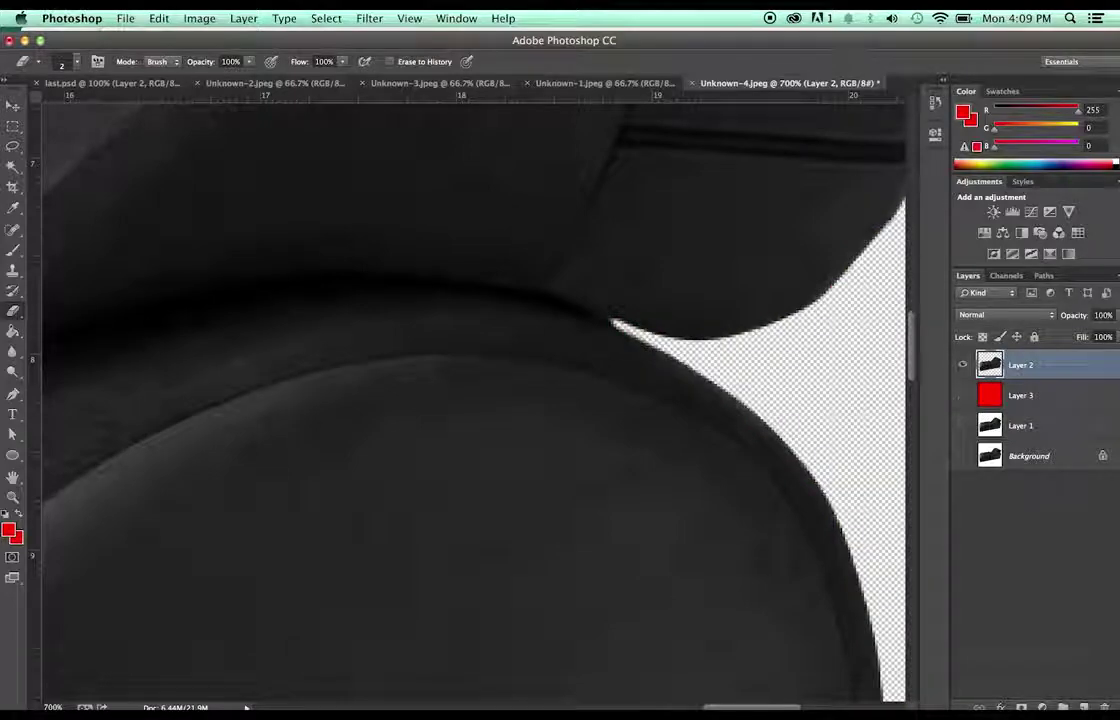
{"action": "key", "text": "z"}
{"action": "left_click", "coordinate": [619, 342], "text": "alt"}
{"action": "left_click", "coordinate": [619, 342], "text": "alt"}
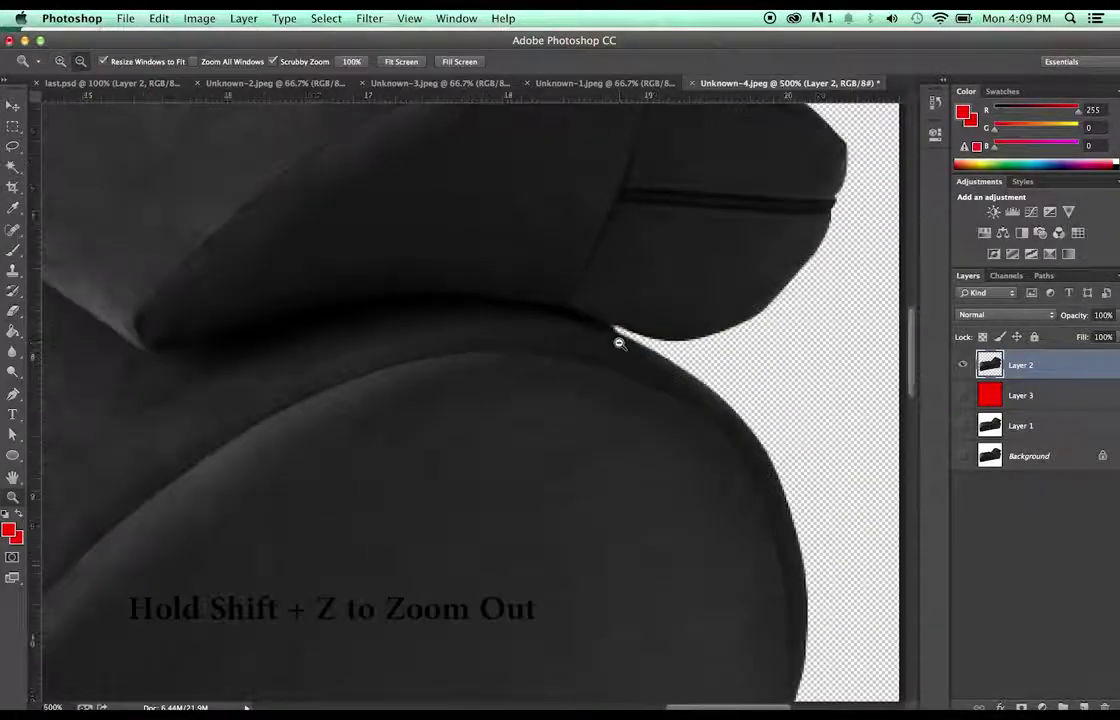
{"action": "left_click", "coordinate": [619, 342], "text": "alt"}
{"action": "left_click", "coordinate": [619, 342], "text": "alt"}
{"action": "left_click", "coordinate": [619, 342], "text": "alt"}
{"action": "left_click", "coordinate": [619, 342], "text": "alt"}
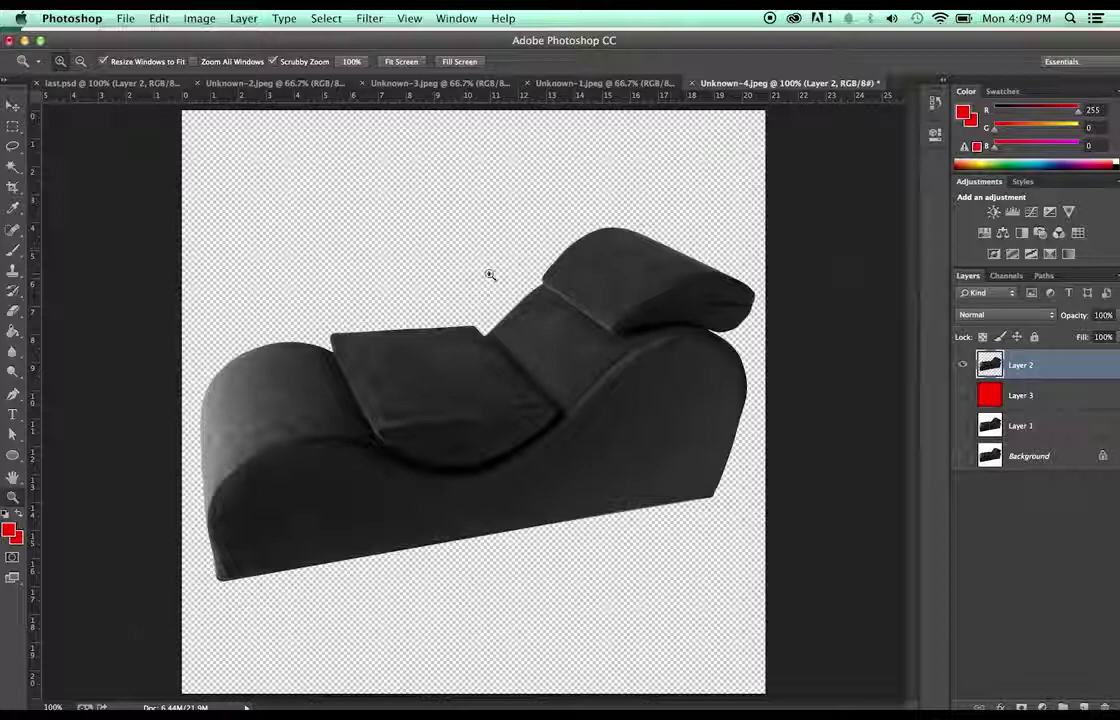
{"action": "left_click", "coordinate": [118, 16]}
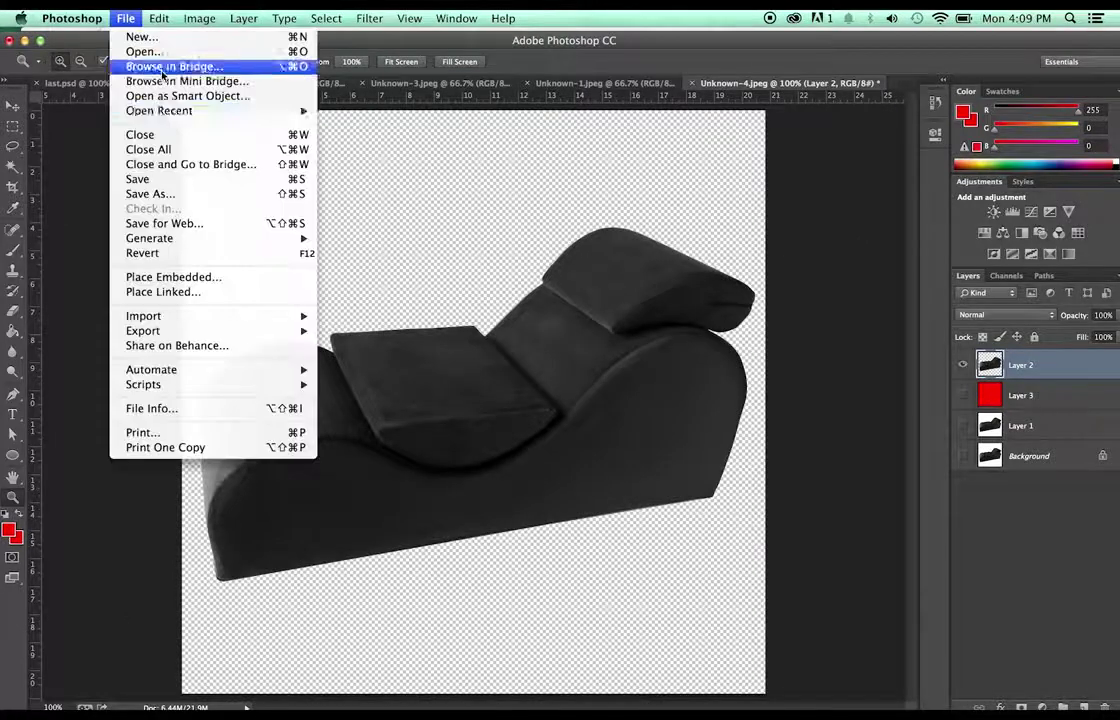
{"action": "left_click", "coordinate": [215, 189]}
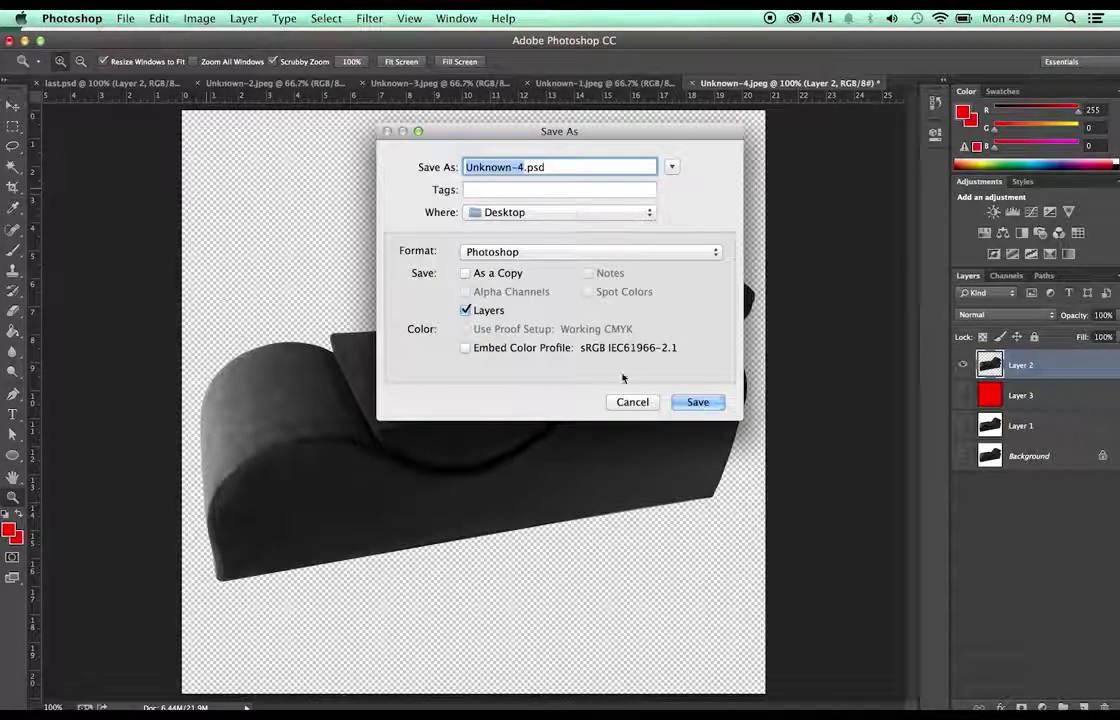
{"action": "left_click", "coordinate": [632, 410]}
- Crop the empty space above and below the chaise, leaving a canvas of about 1500 × 1032 px
{"action": "key", "text": "c"}
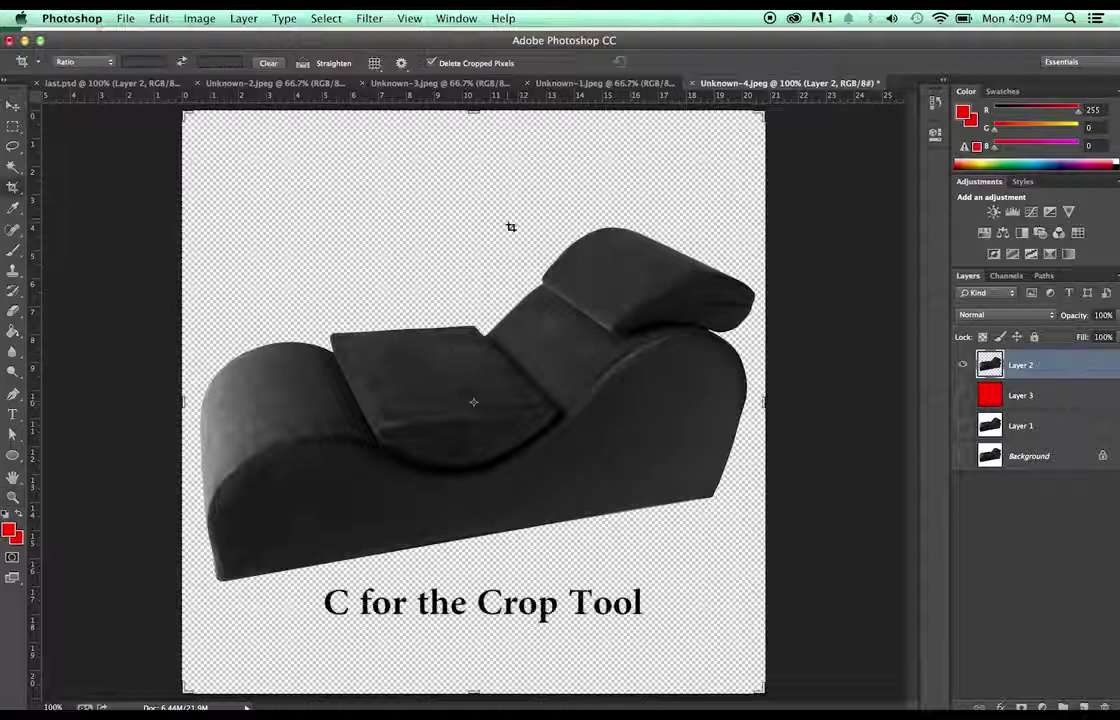
{"action": "left_click_drag", "start_coordinate": [474, 113], "coordinate": [477, 160]}
{"action": "left_click_drag", "start_coordinate": [478, 640], "coordinate": [474, 598]}
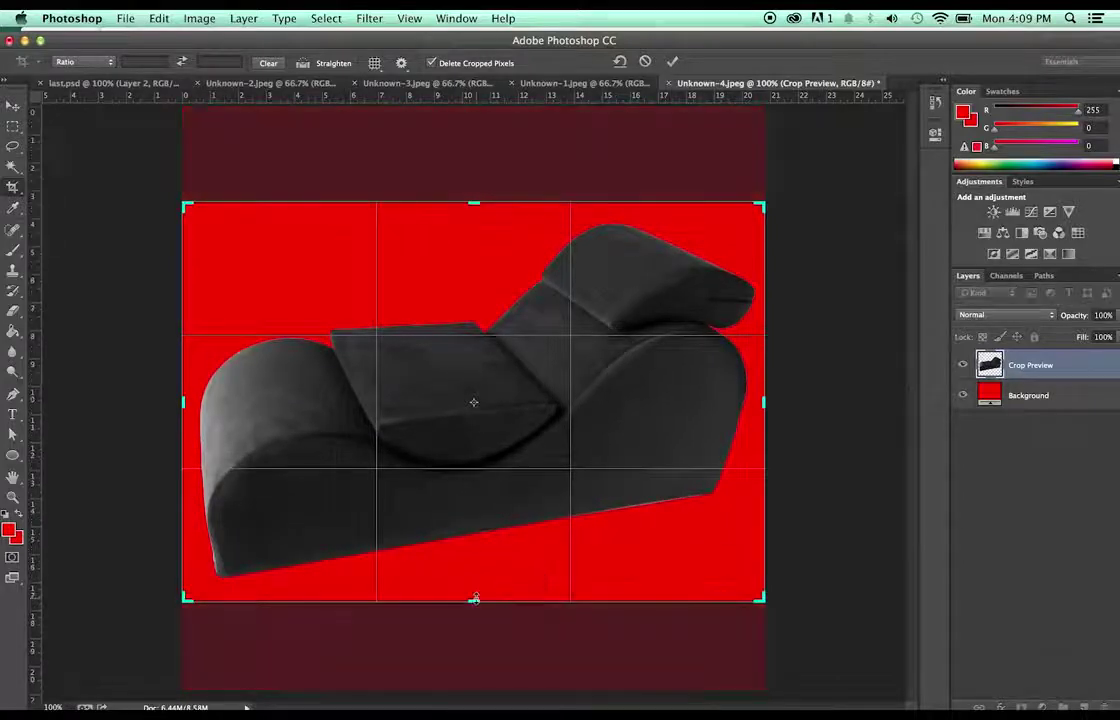
{"action": "key", "text": "Return"}
- Check the cropped chaise image's pixel dimensions without changing them
{"action": "left_click", "coordinate": [212, 18]}
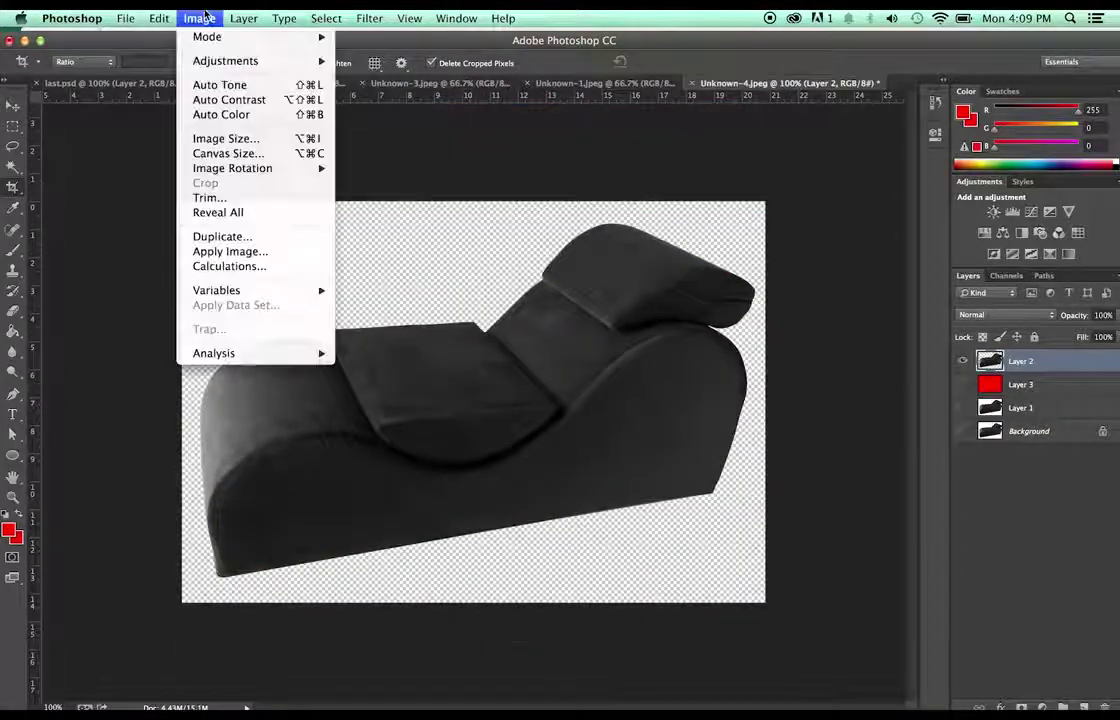
{"action": "left_click", "coordinate": [249, 146]}
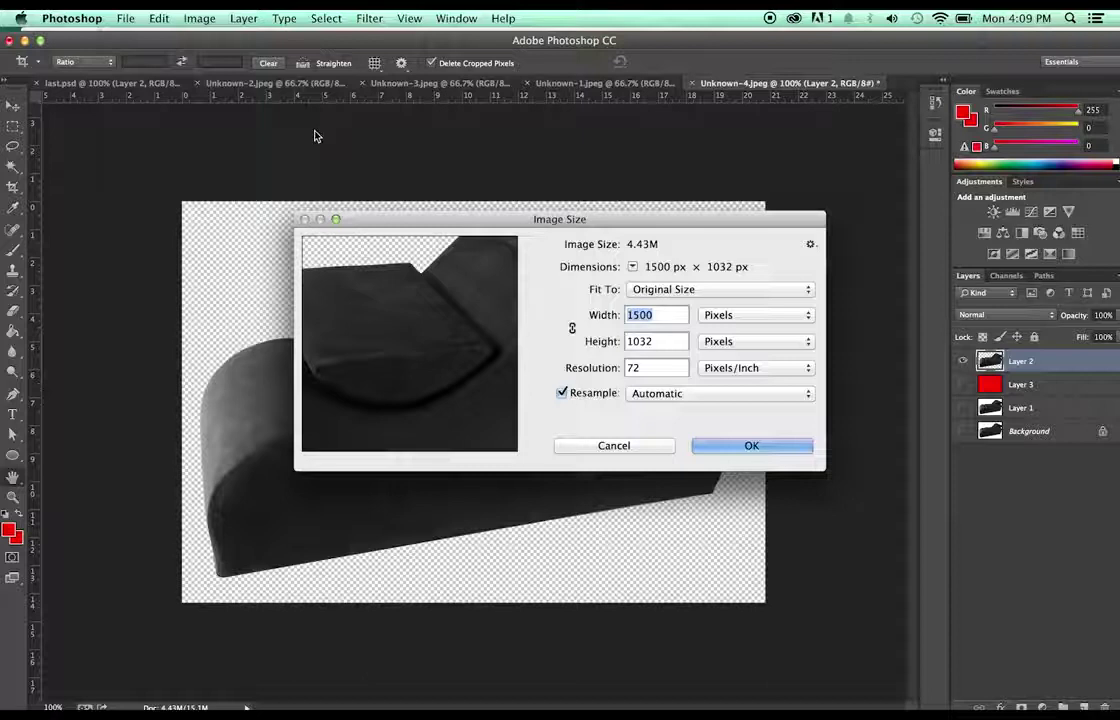
{"action": "left_click", "coordinate": [648, 448]}
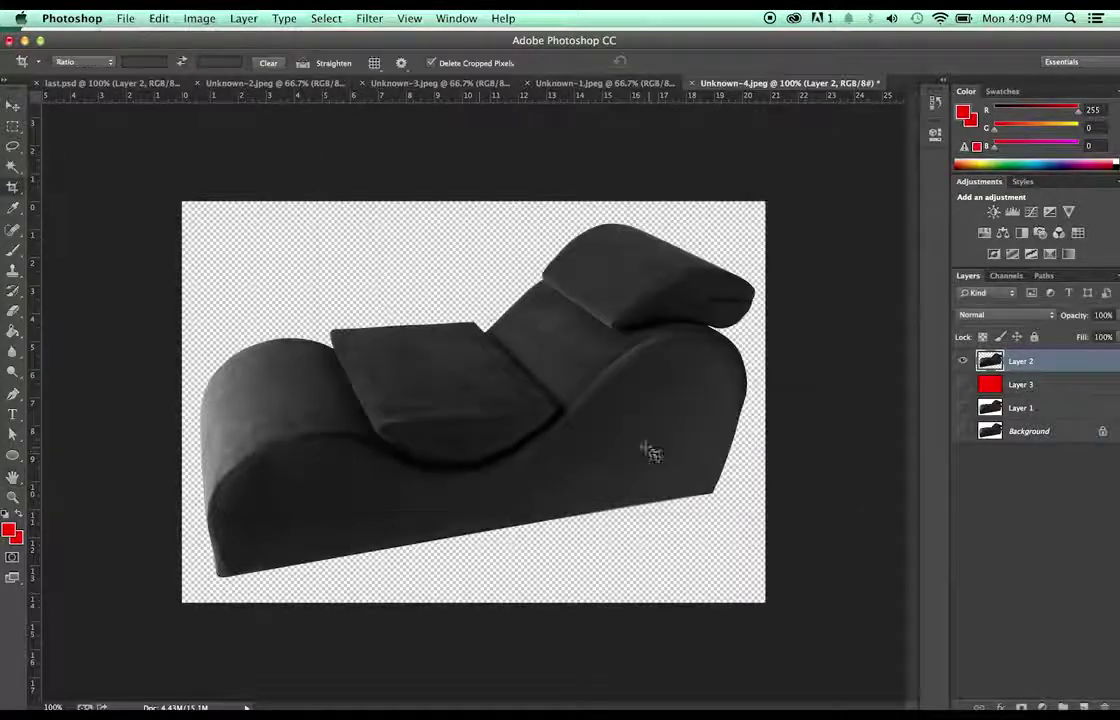
- Save the chaise document to the Desktop as blackchair.psd in Photoshop format with Maximize Compatibility on
{"action": "left_click", "coordinate": [125, 18]}
{"action": "left_click", "coordinate": [180, 193]}
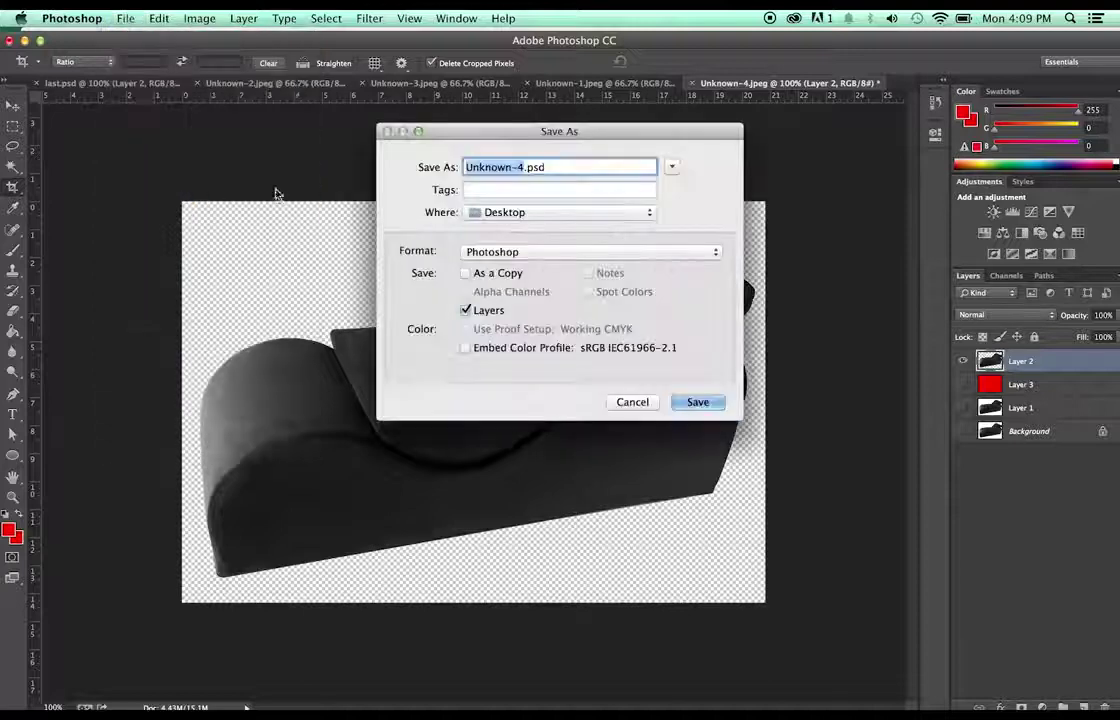
{"action": "type", "text": "bla"}
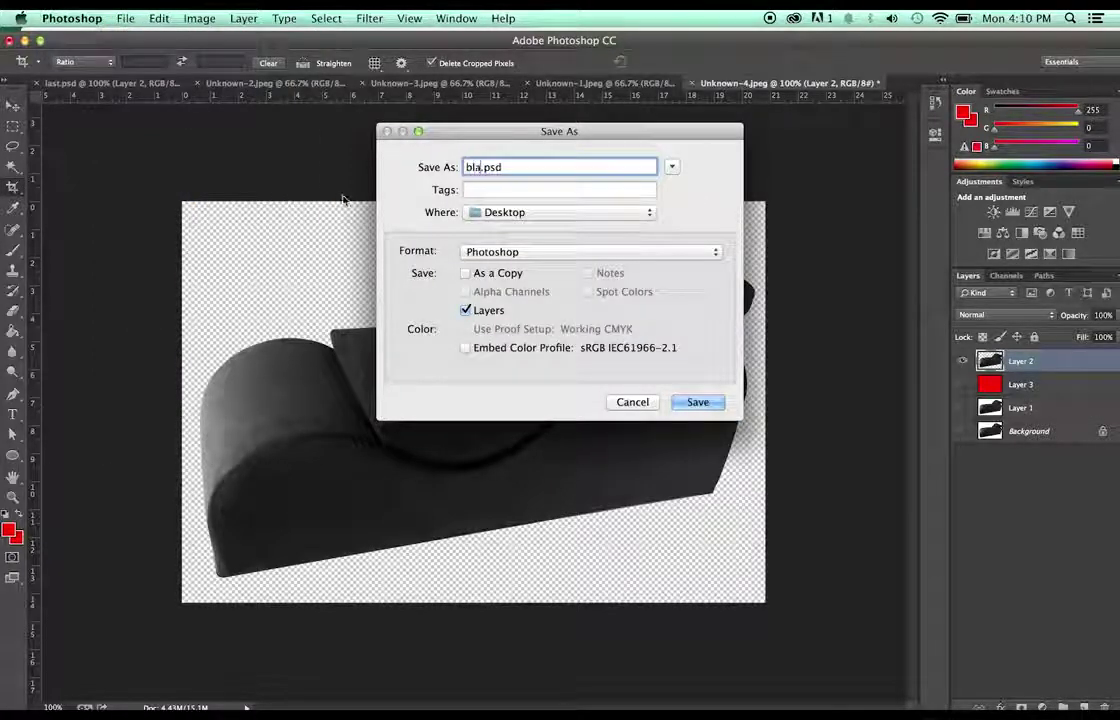
{"action": "type", "text": "ckc"}
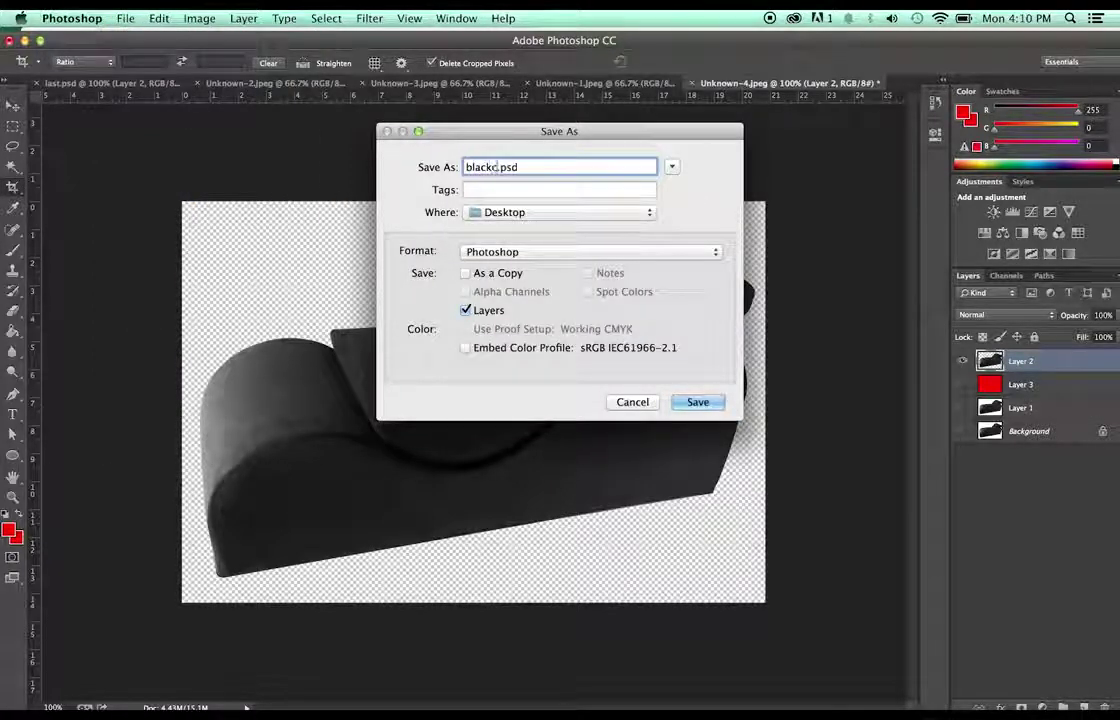
{"action": "type", "text": "hair"}
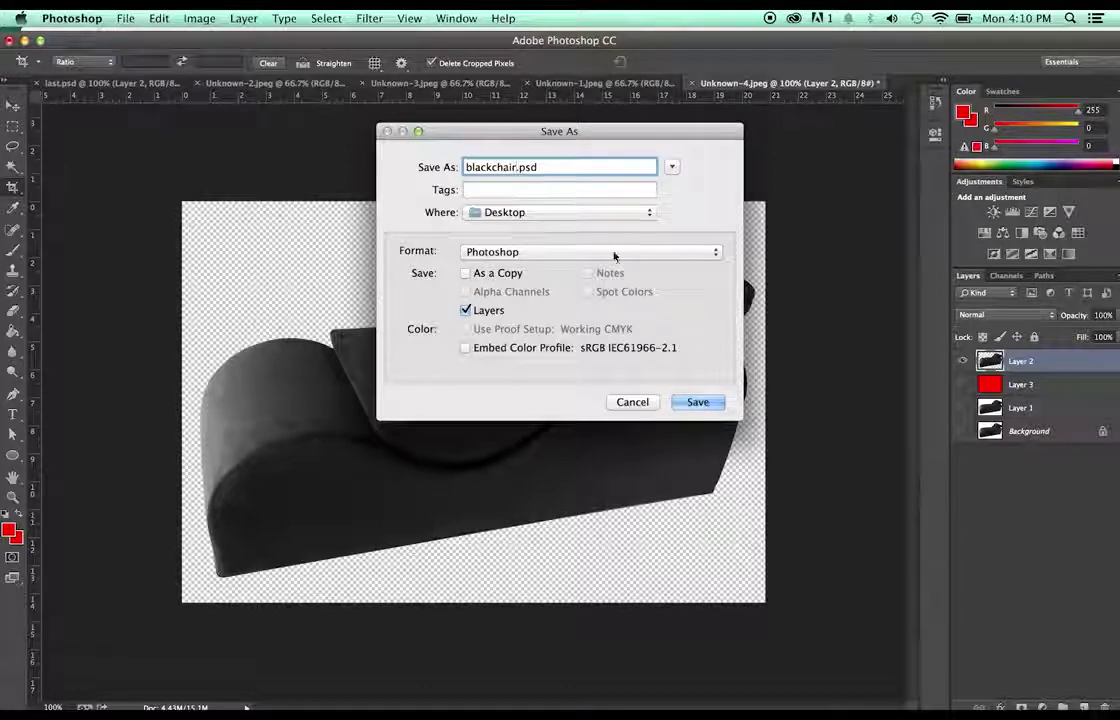
{"action": "left_click", "coordinate": [708, 401]}
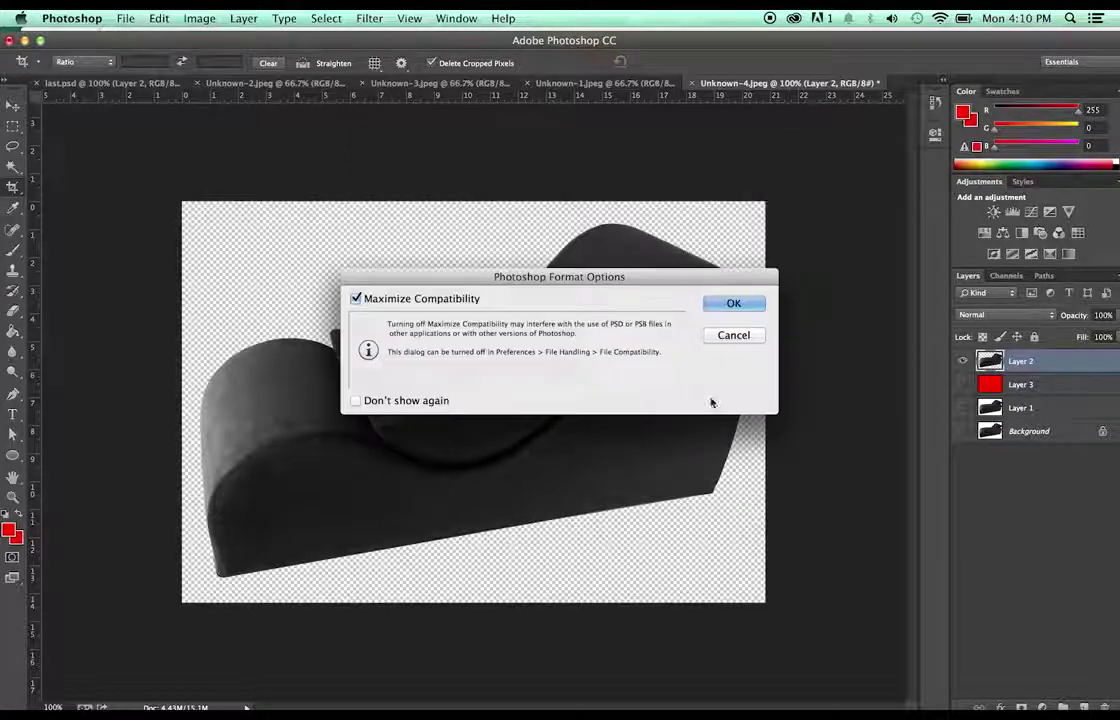
{"action": "left_click", "coordinate": [732, 304]}
- Save a copy of the chaise to the Desktop in PNG format as blackchair.png
{"action": "left_click", "coordinate": [125, 18]}
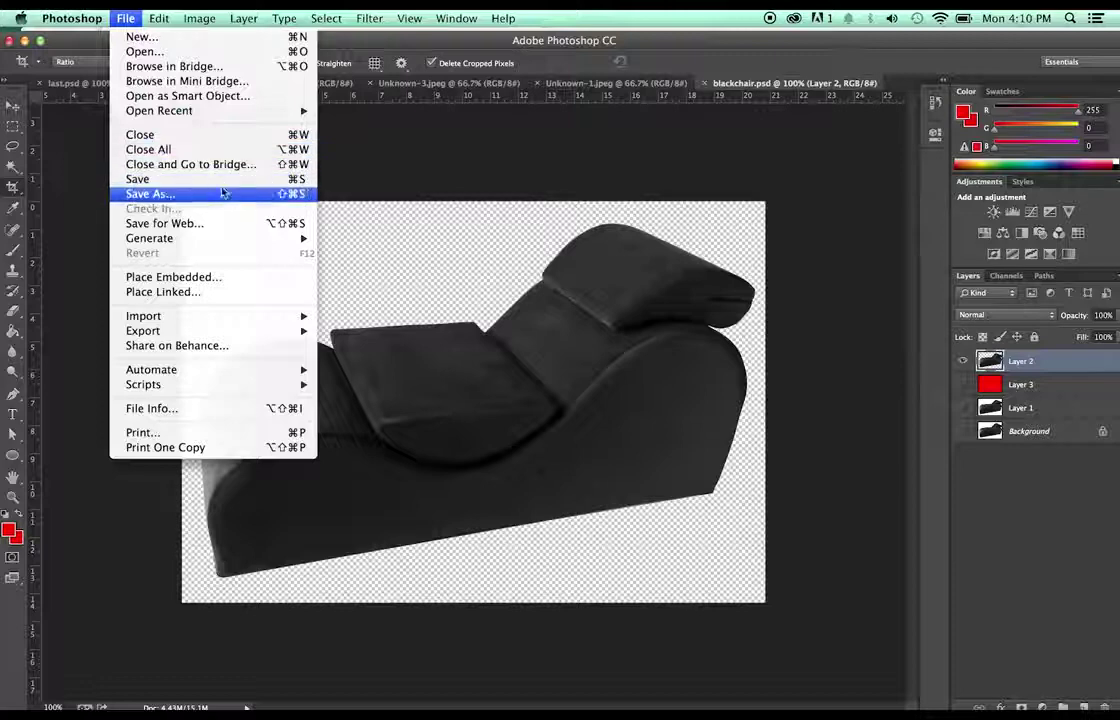
{"action": "left_click", "coordinate": [225, 190]}
{"action": "left_click", "coordinate": [590, 252]}
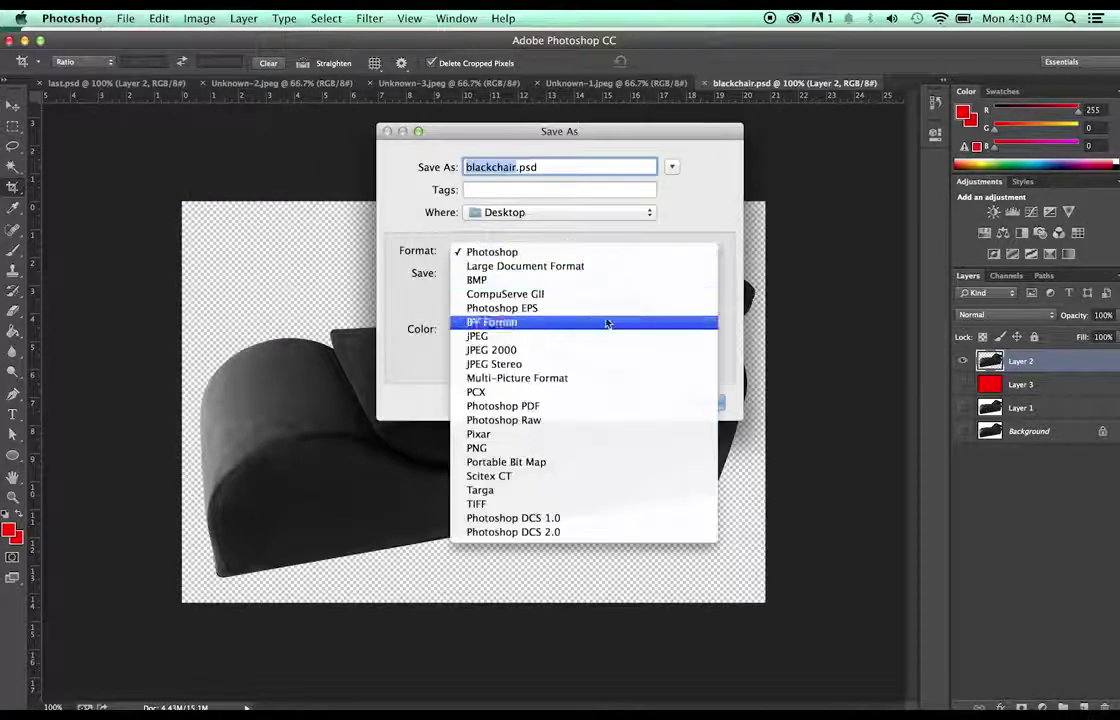
{"action": "left_click", "coordinate": [577, 449]}
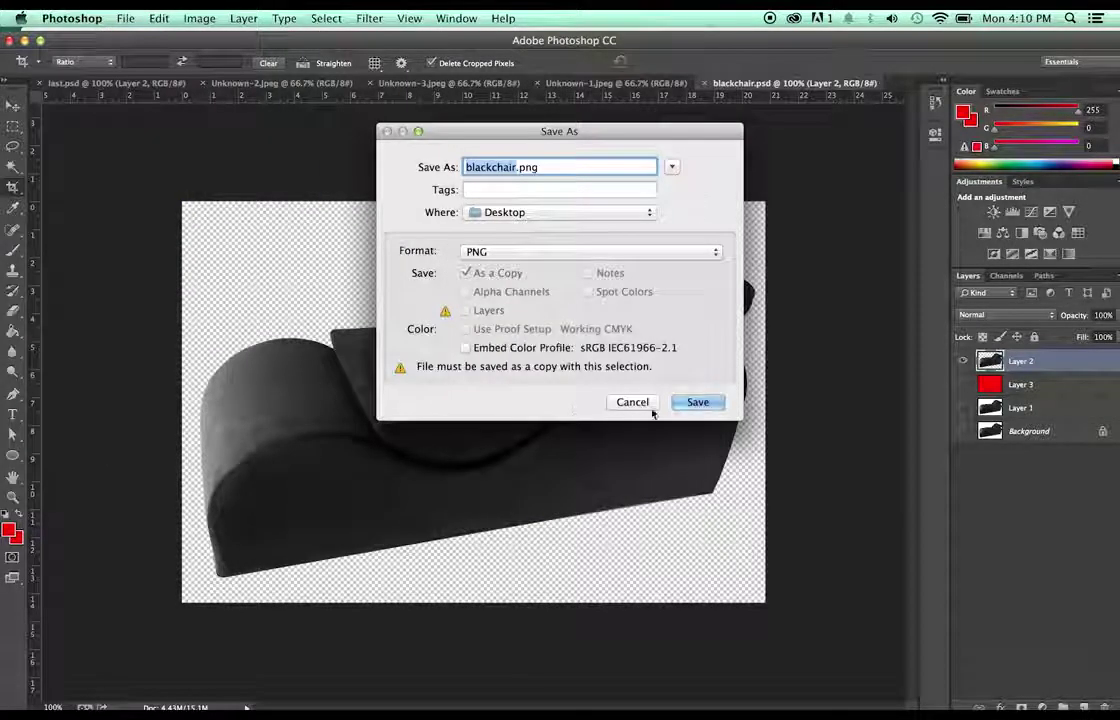
{"action": "left_click", "coordinate": [686, 402]}
{"action": "left_click", "coordinate": [612, 238]}
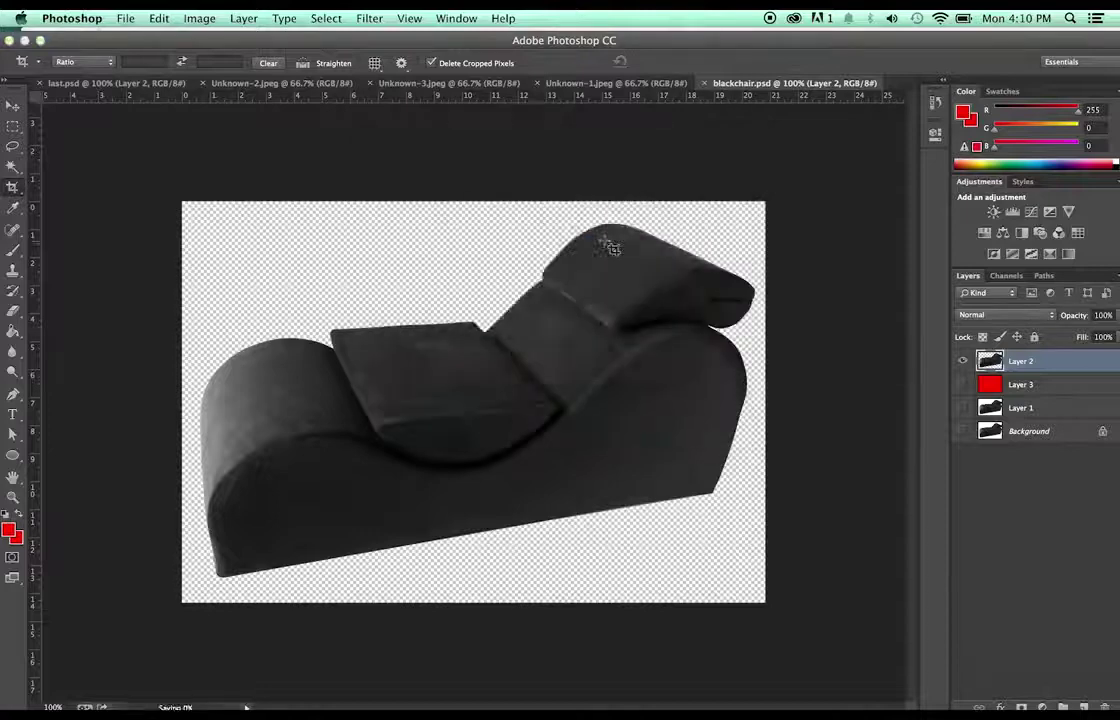
- Duplicate the Background layer of Unknown-1.jpeg, hide the original and select the white surroundings on the copy with the Magic Wand
{"action": "left_click", "coordinate": [547, 84]}
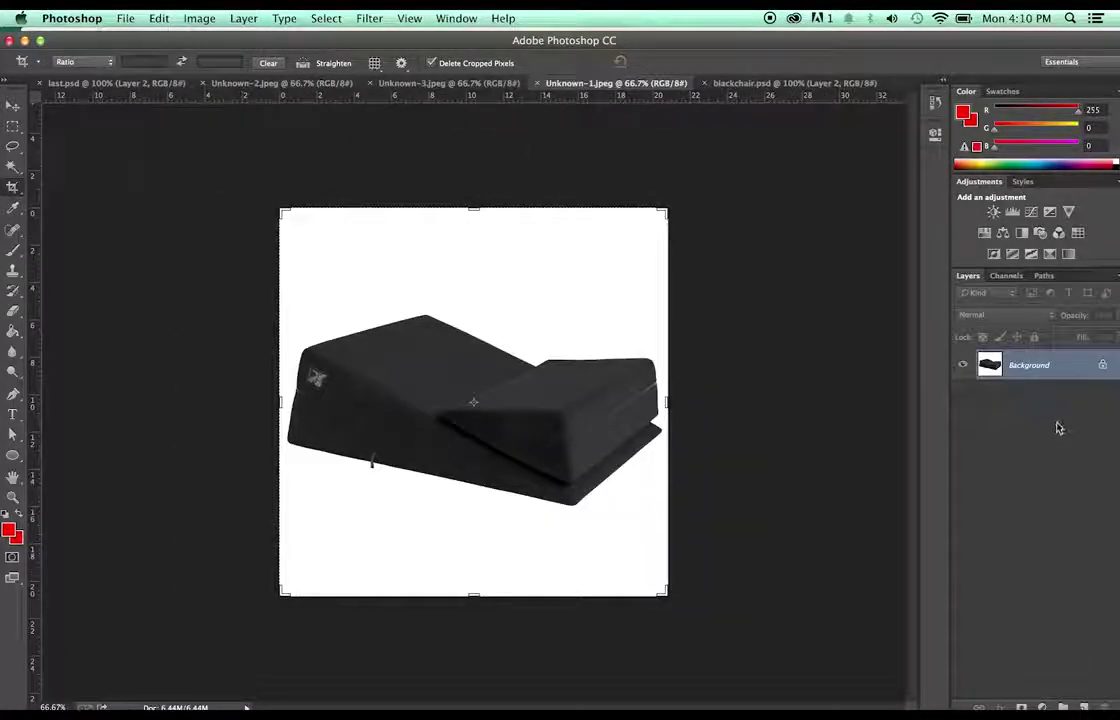
{"action": "key", "text": "super+j"}
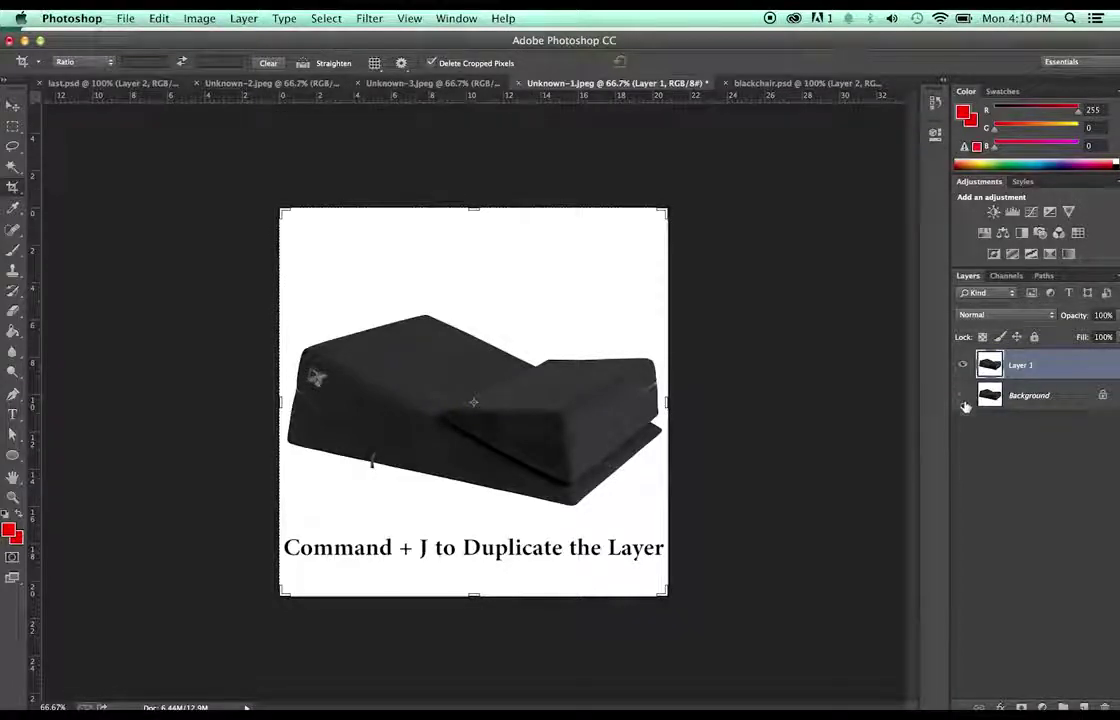
{"action": "key", "text": "w"}
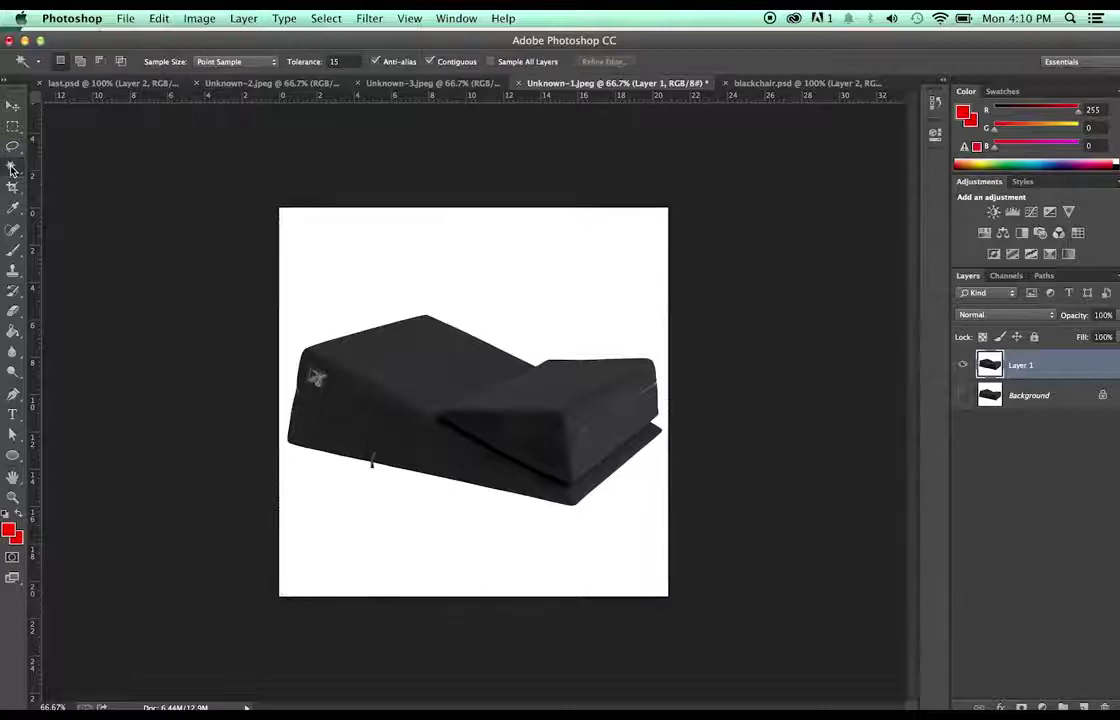
{"action": "left_click", "coordinate": [492, 289]}
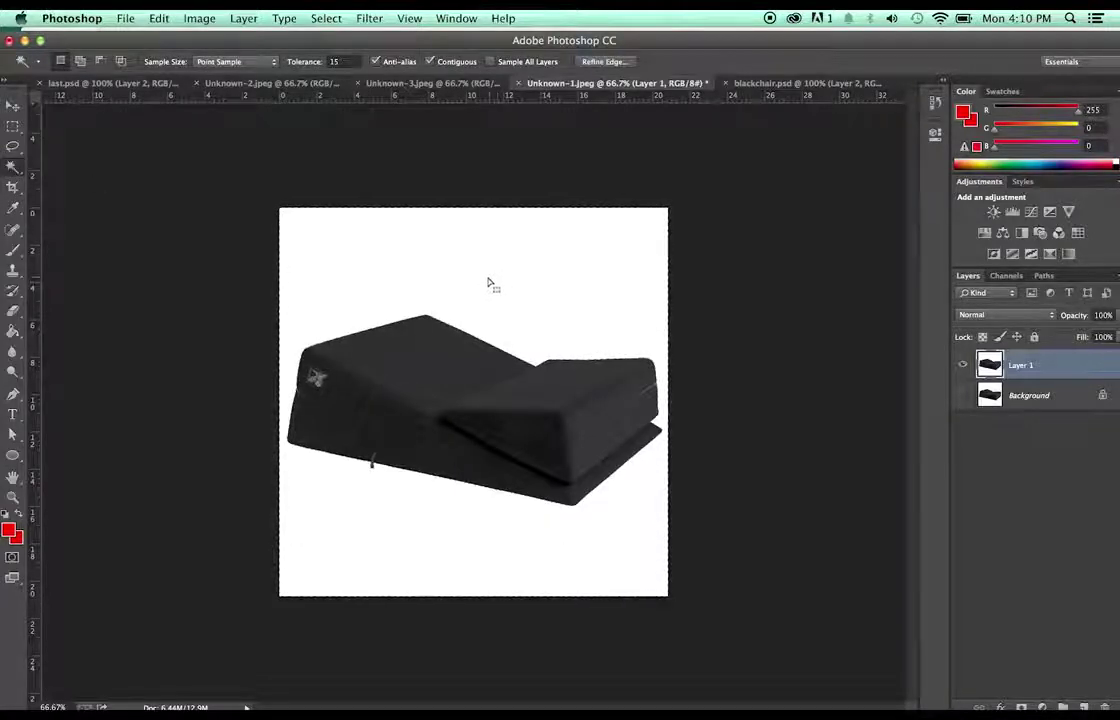
- Reset the foreground and background colours to default, then invert the selection so the black wedge cushion is selected
{"action": "key", "text": "d"}
{"action": "key", "text": "z"}
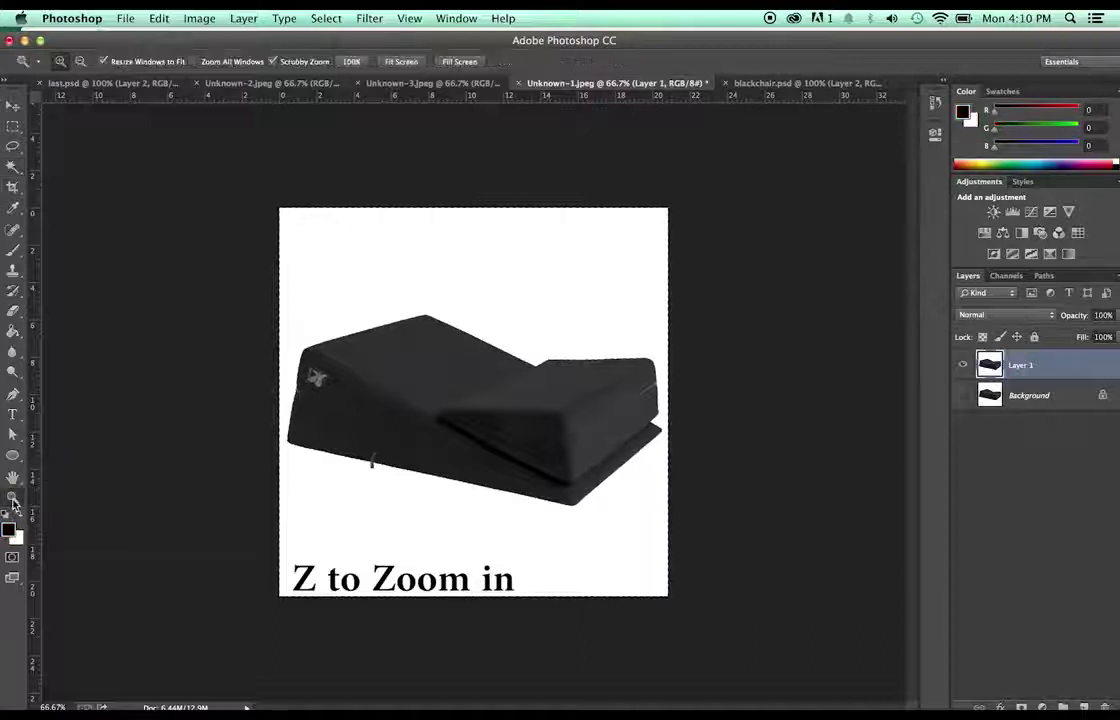
{"action": "left_click", "coordinate": [452, 433]}
{"action": "left_click", "coordinate": [457, 418]}
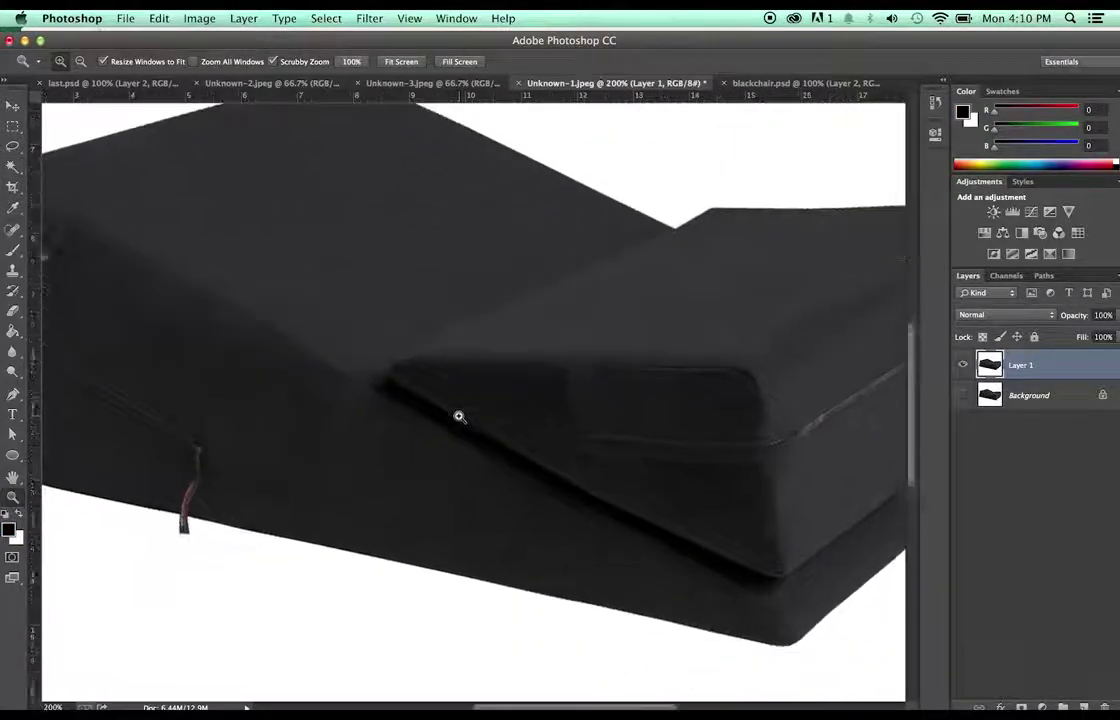
{"action": "scroll", "coordinate": [458, 416], "scroll_direction": "up", "scroll_amount": 2}
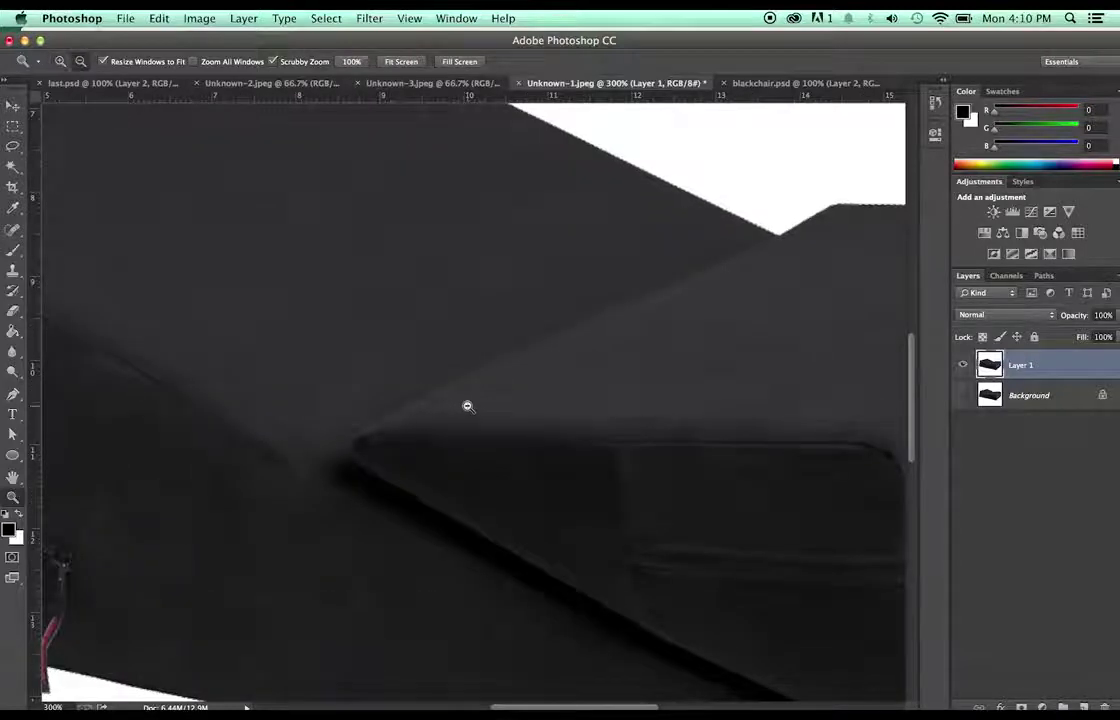
{"action": "left_click", "coordinate": [467, 406], "text": "alt"}
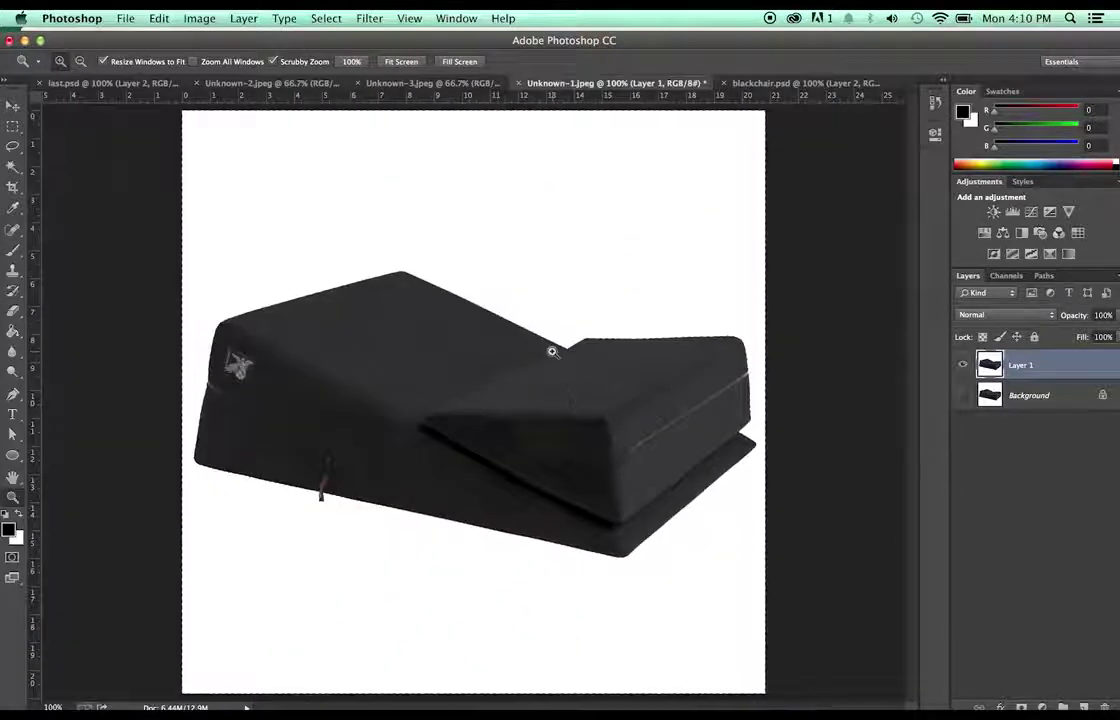
{"action": "left_click", "coordinate": [328, 18]}
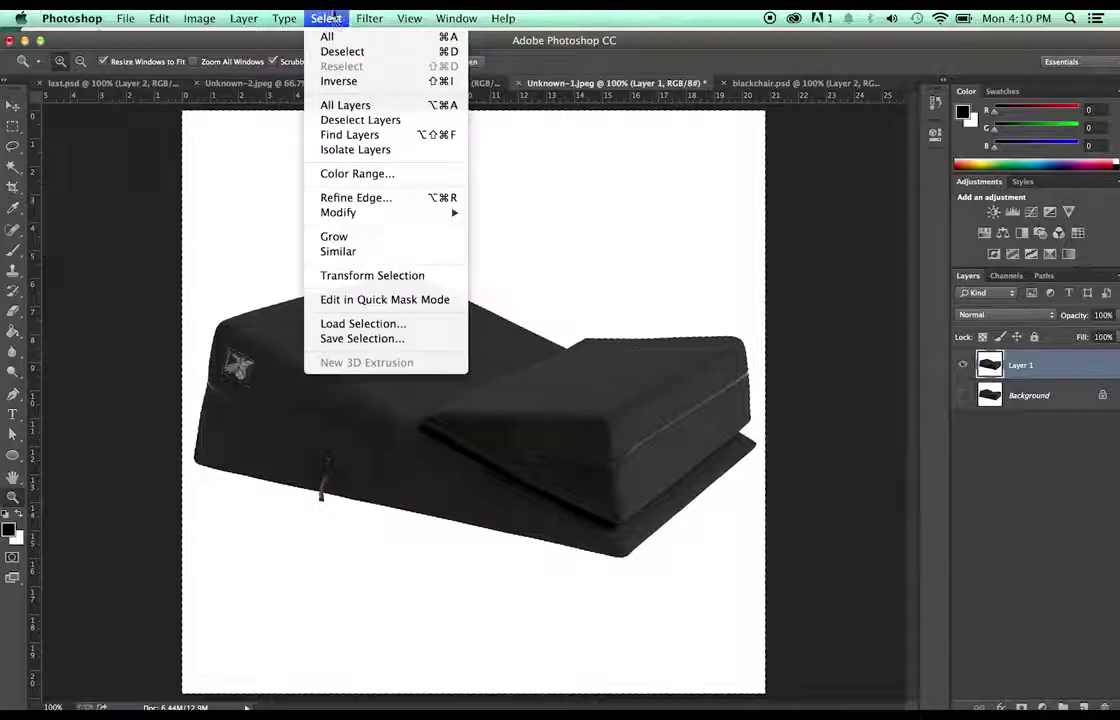
{"action": "left_click", "coordinate": [318, 81]}
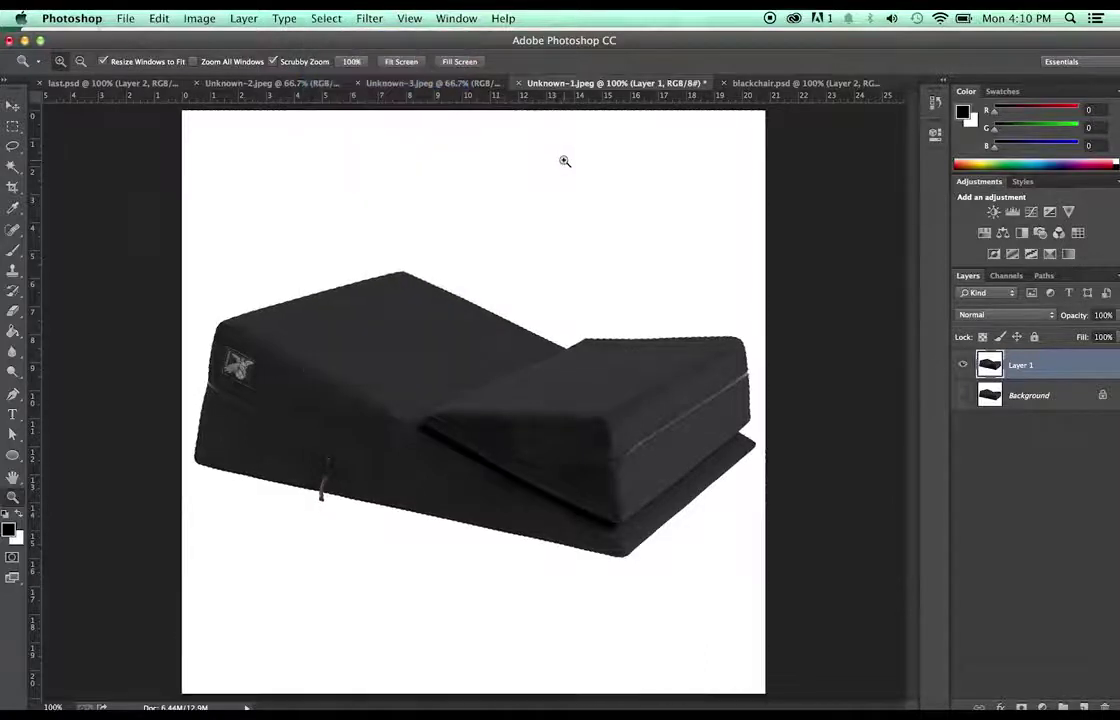
- Copy the selected wedge onto its own new layer and hide Layer 1
{"action": "key", "text": "super+c"}
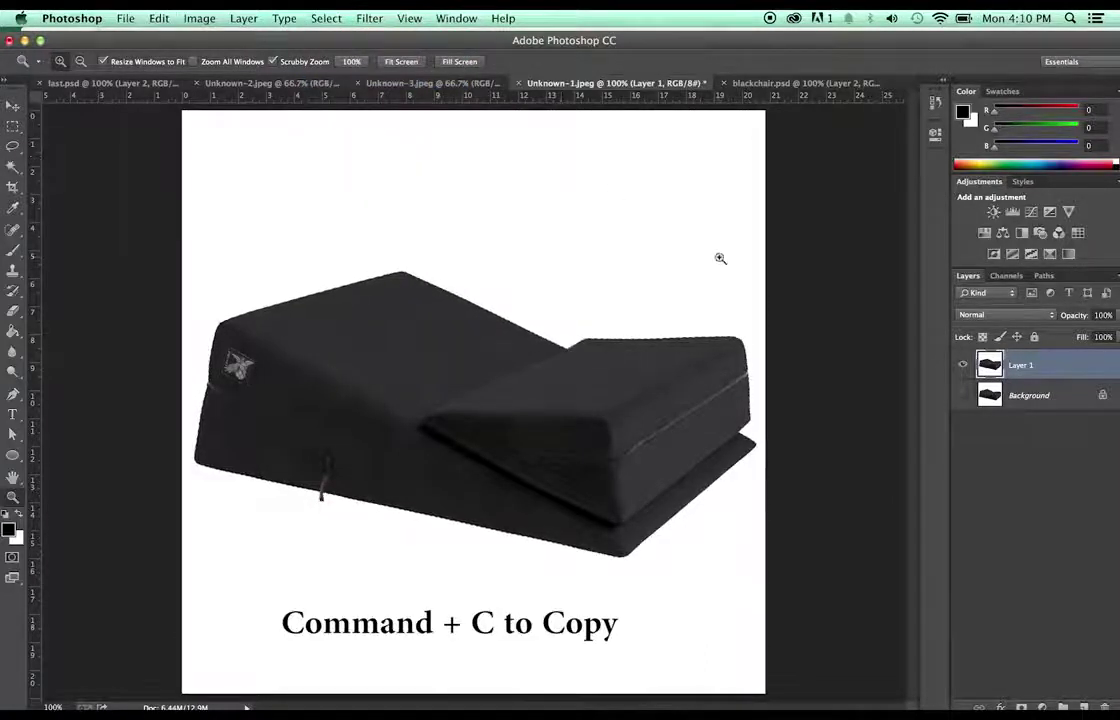
{"action": "key", "text": "super+v"}
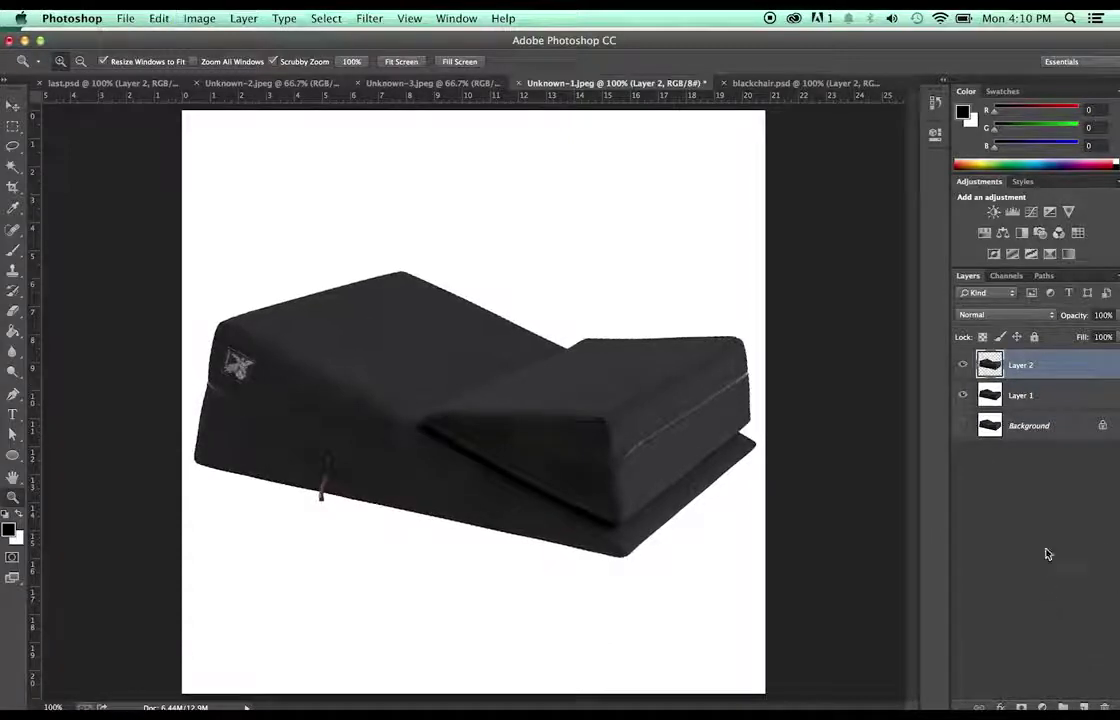
{"action": "key", "text": "super+v"}
{"action": "left_click", "coordinate": [963, 401]}
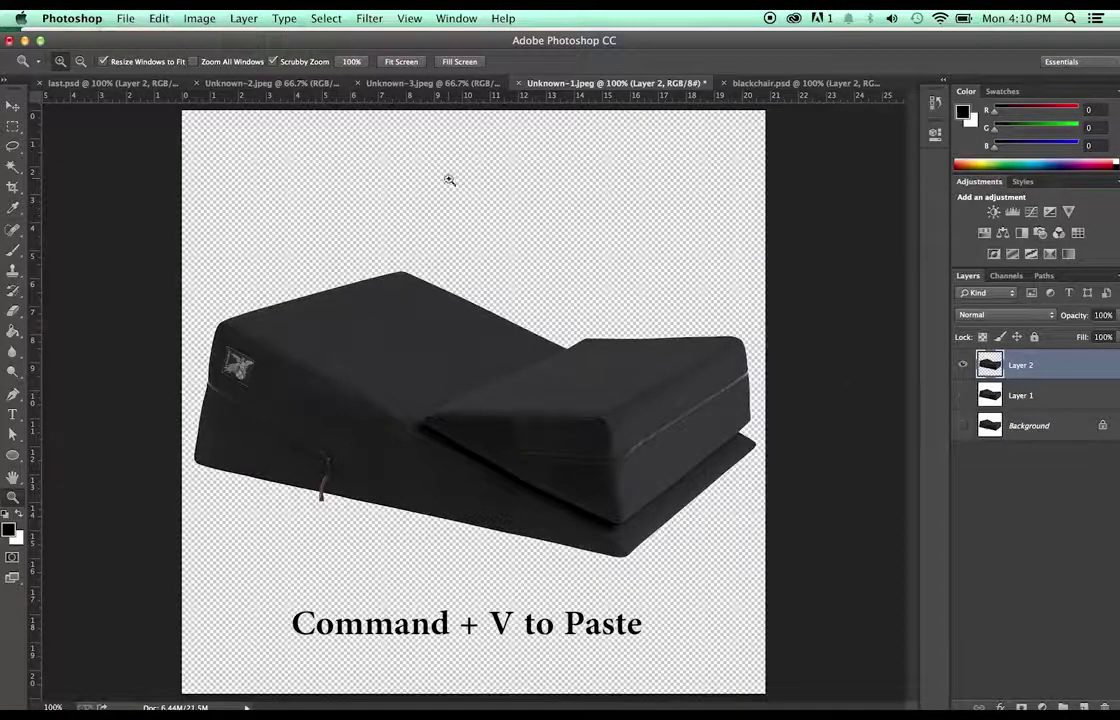
- Crop the empty space above and below the wedge, leaving an image of about 1500 × 884 px
{"action": "key", "text": "c"}
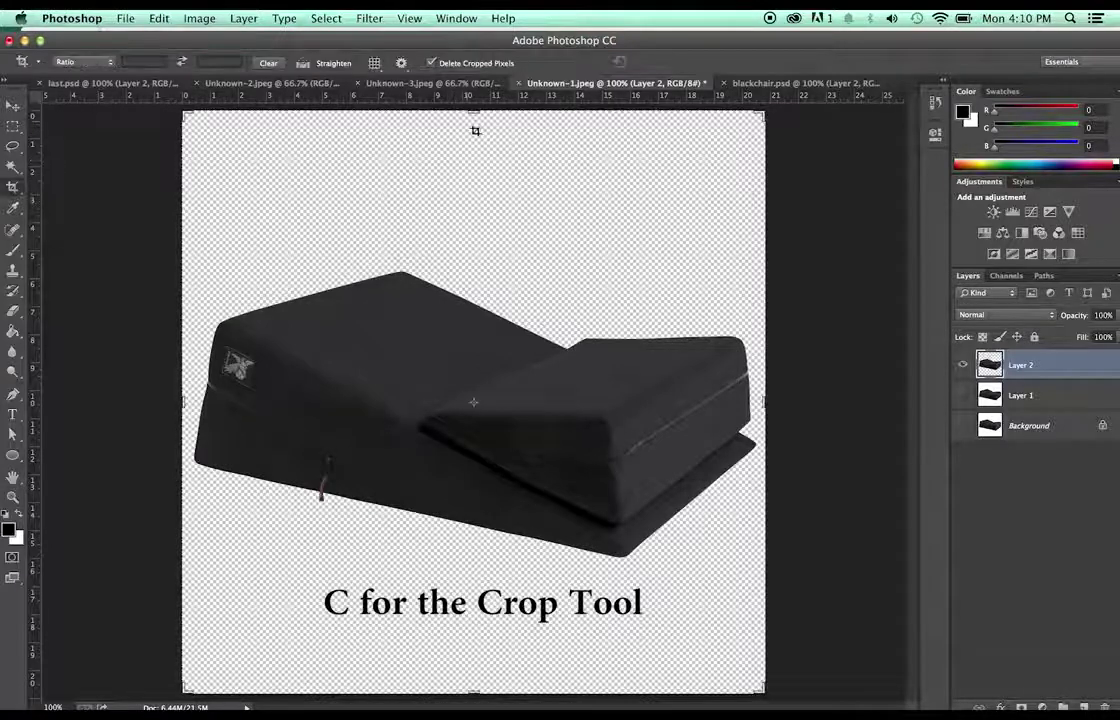
{"action": "left_click_drag", "start_coordinate": [473, 110], "coordinate": [475, 177]}
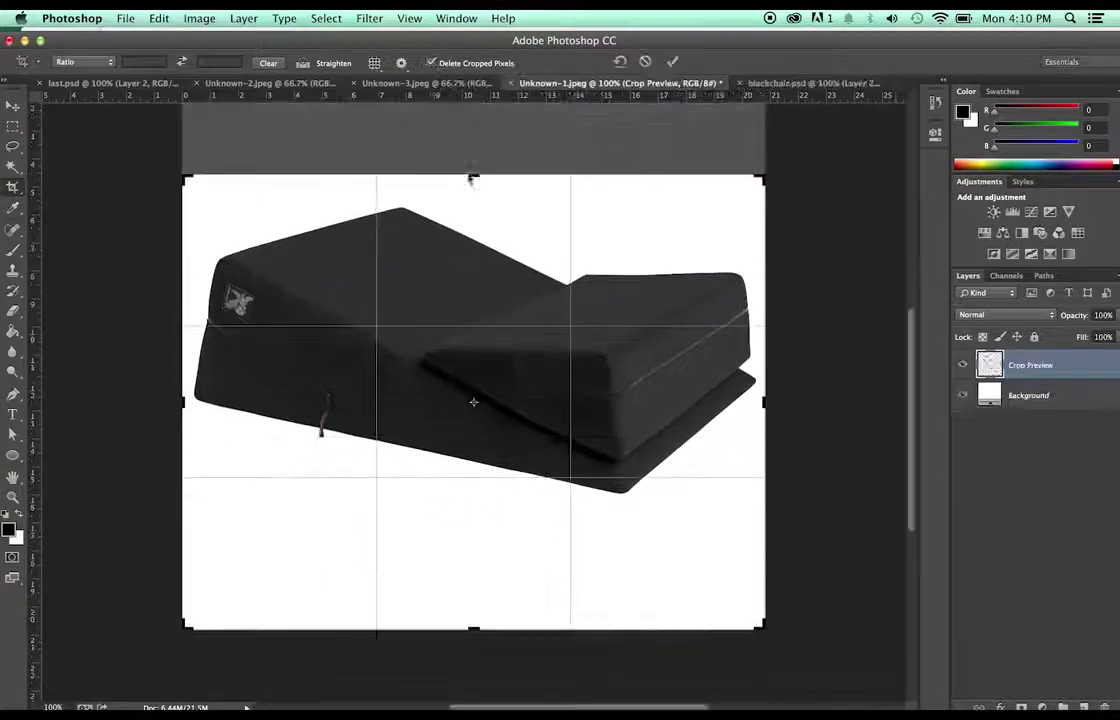
{"action": "left_click", "coordinate": [14, 188]}
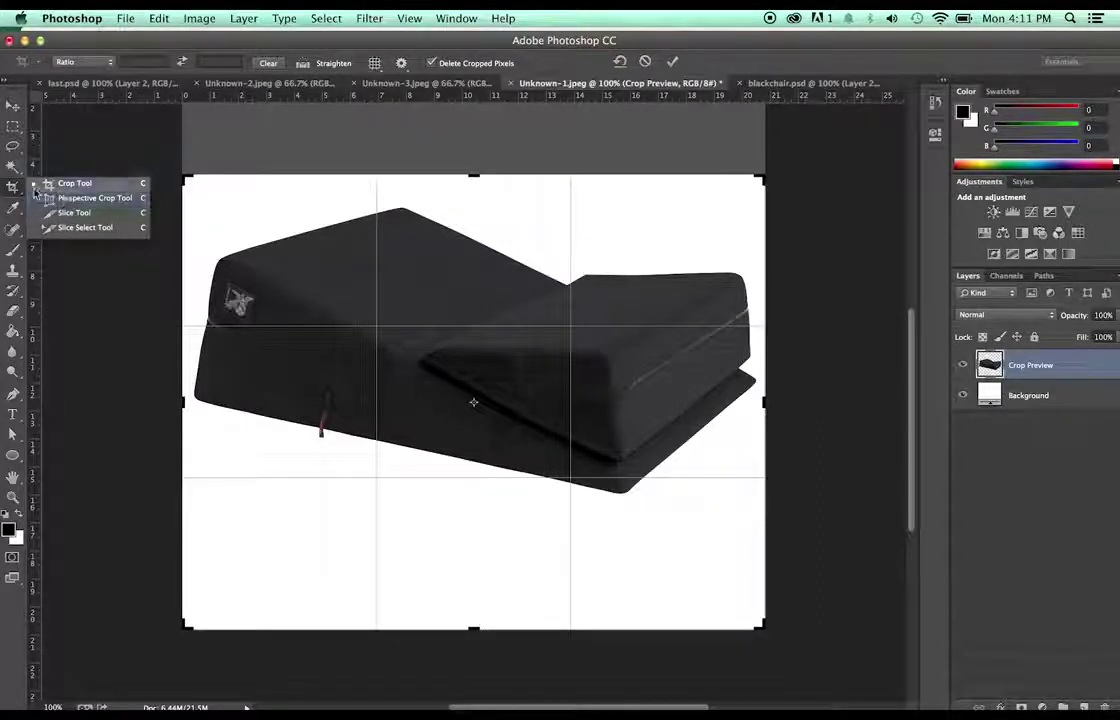
{"action": "left_click", "coordinate": [14, 188]}
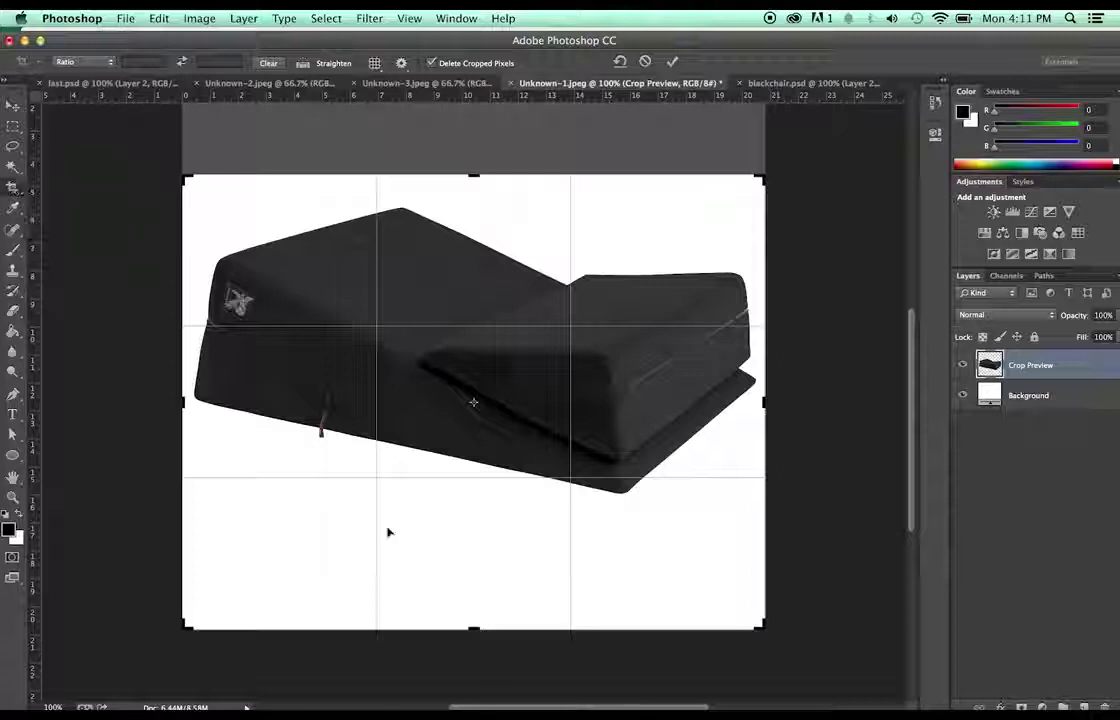
{"action": "left_click_drag", "start_coordinate": [475, 626], "coordinate": [470, 570]}
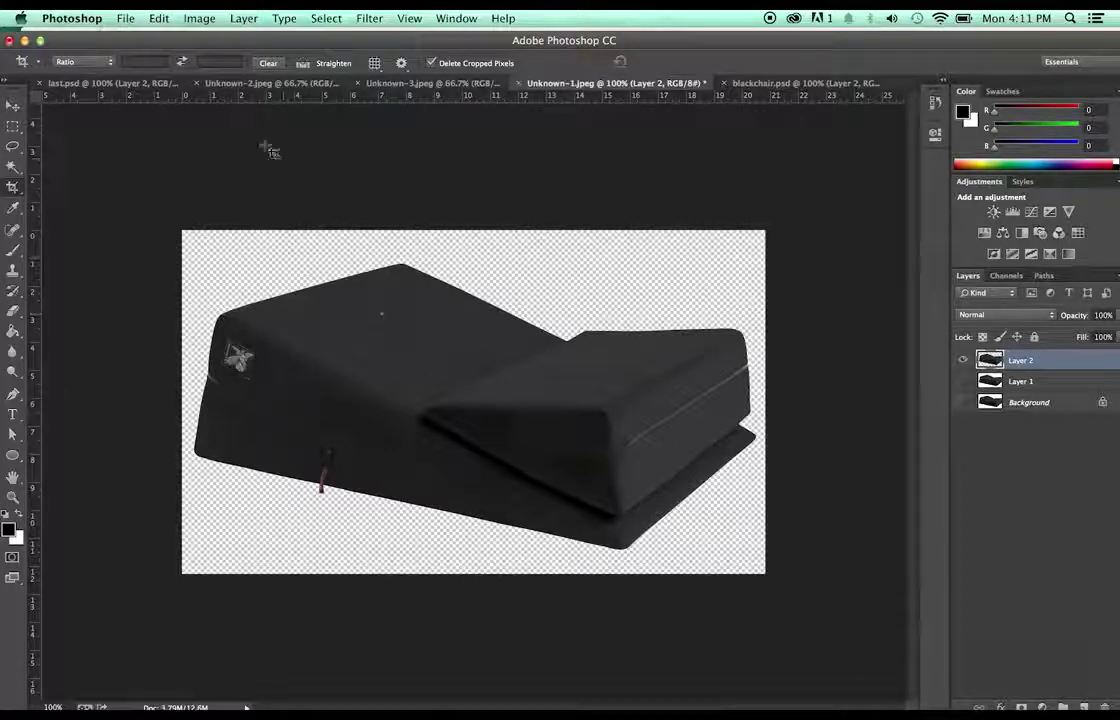
- Check the cropped wedge image's pixel dimensions without changing them
{"action": "left_click", "coordinate": [190, 19]}
{"action": "left_click", "coordinate": [245, 138]}
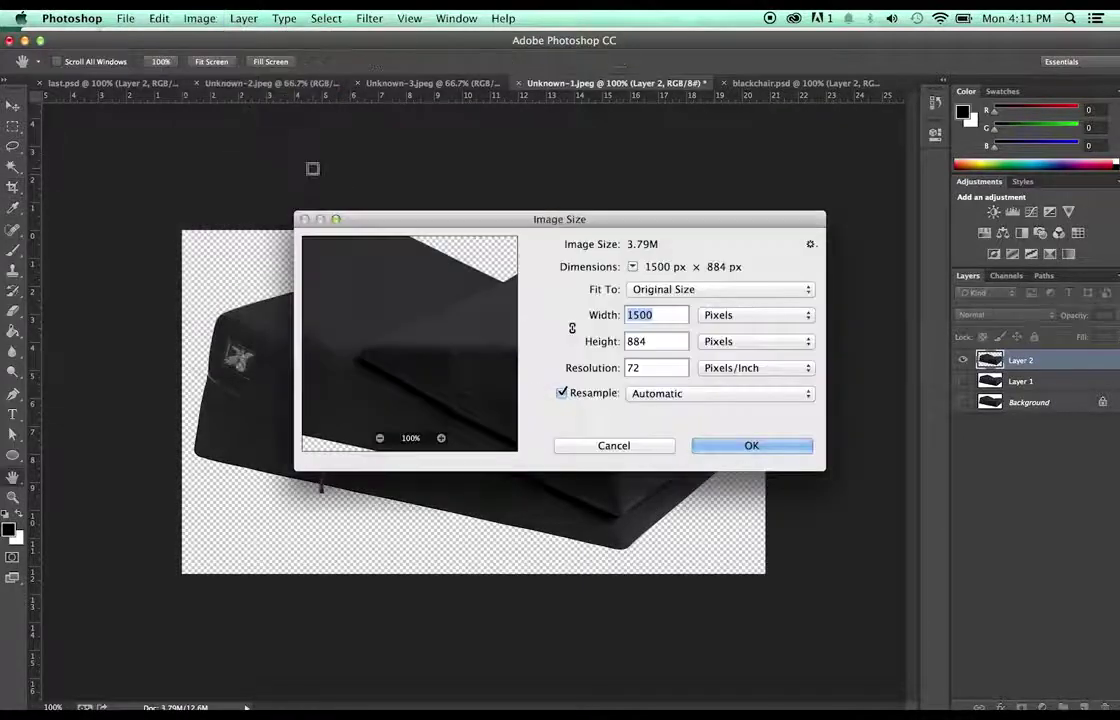
{"action": "left_click", "coordinate": [667, 443]}
{"action": "key", "text": "c"}
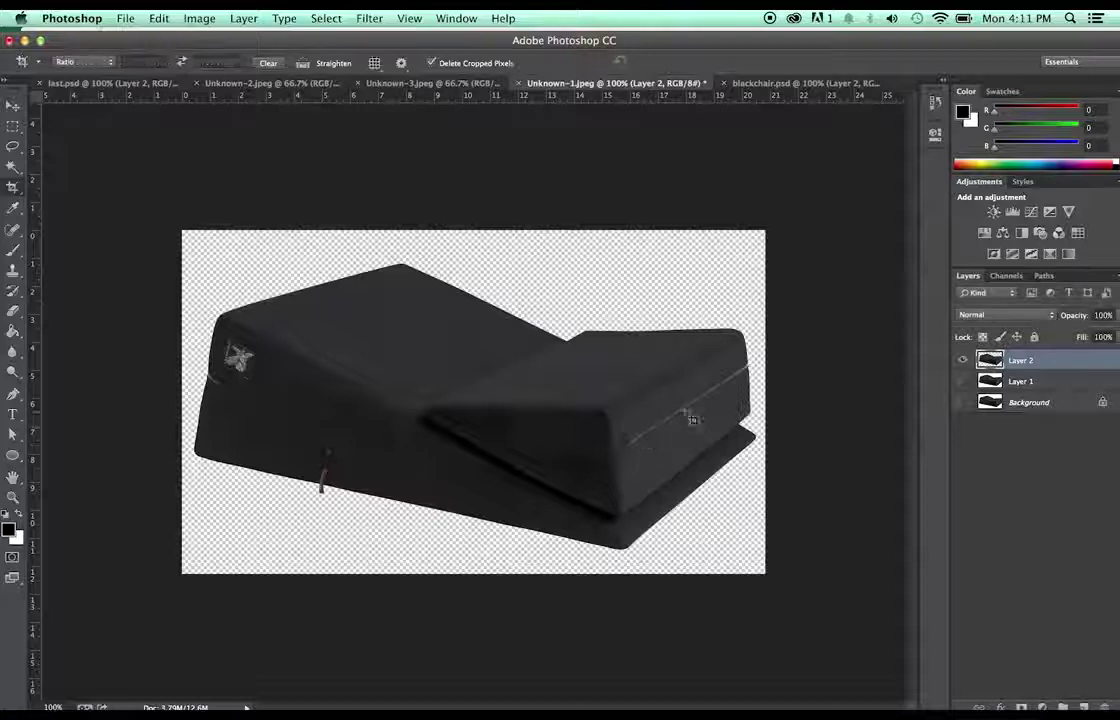
- Check the wedge cut-out's edges against a temporary magenta layer (R 228, G 0, B 255) beneath it, and delete that layer
{"action": "key", "text": "super+alt+shift+n"}
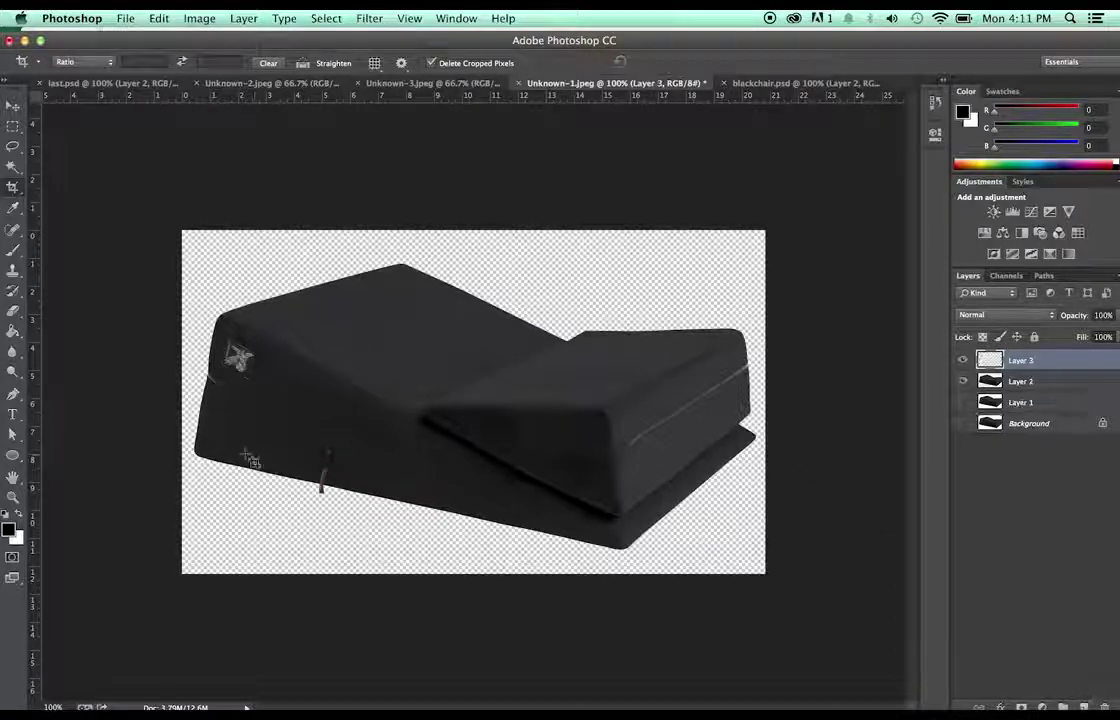
{"action": "key", "text": "g"}
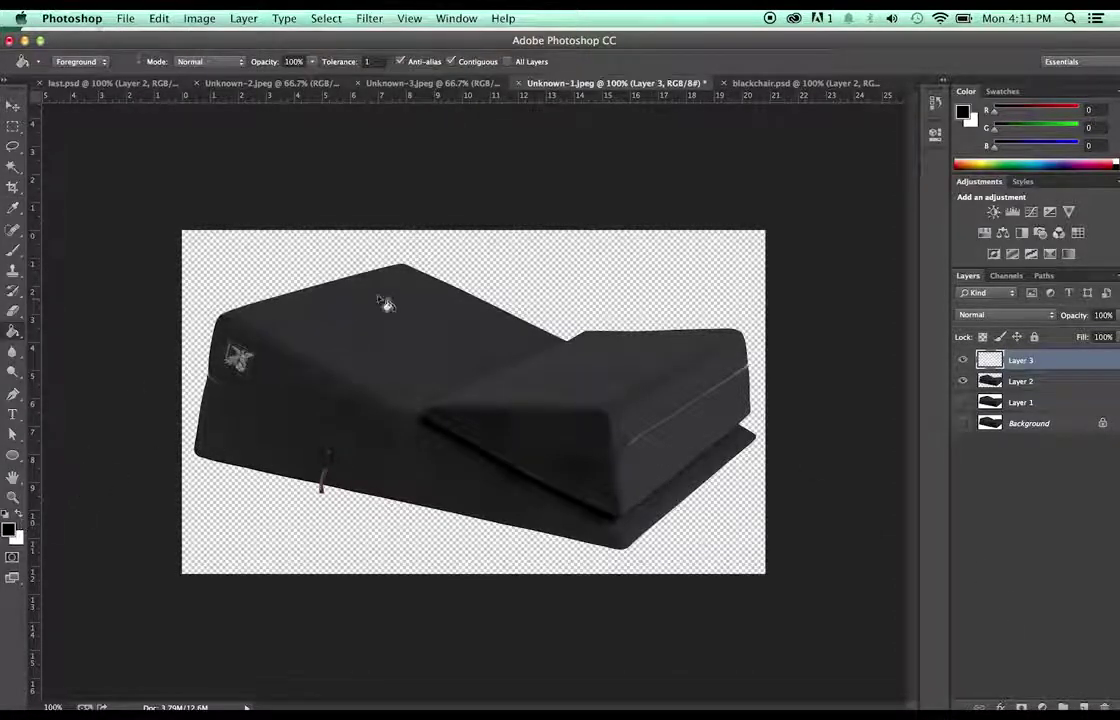
{"action": "left_click", "coordinate": [10, 530]}
{"action": "left_click_drag", "start_coordinate": [289, 440], "coordinate": [289, 399]}
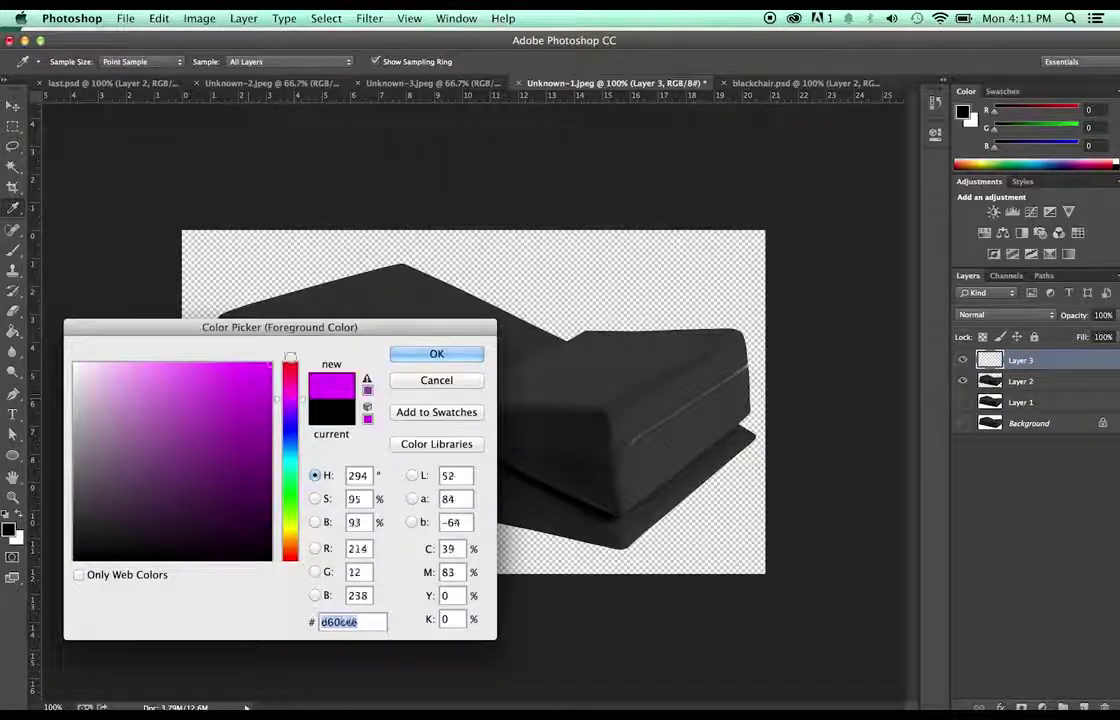
{"action": "left_click", "coordinate": [269, 364]}
{"action": "left_click", "coordinate": [437, 354]}
{"action": "left_click", "coordinate": [500, 320]}
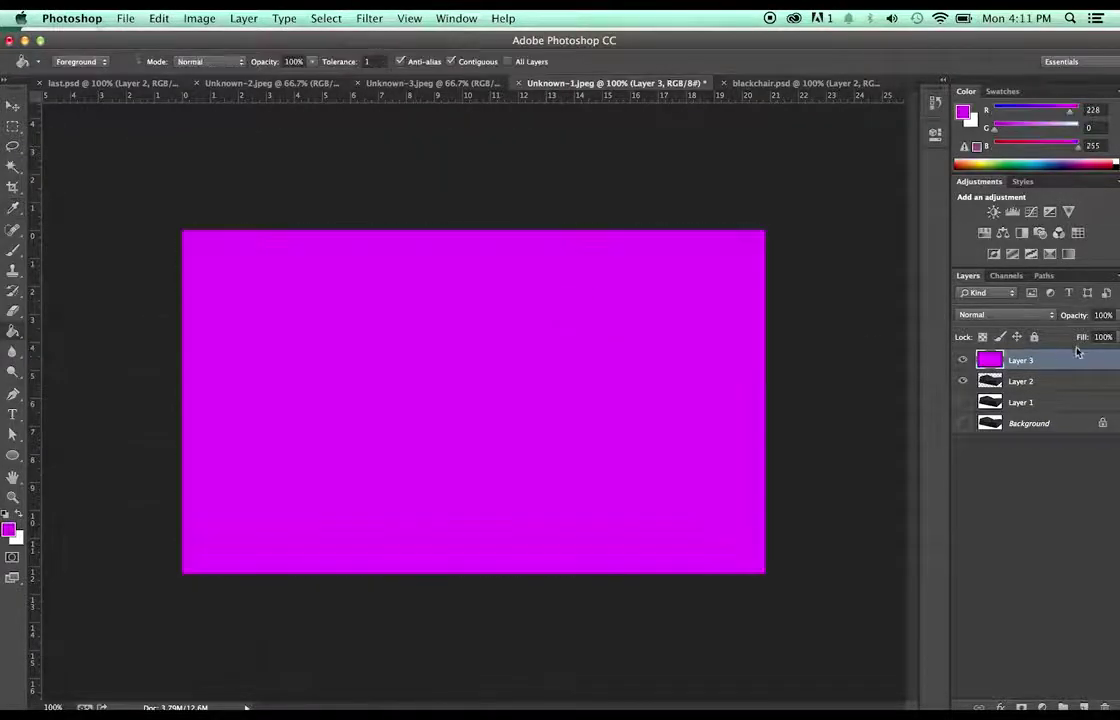
{"action": "left_click_drag", "start_coordinate": [1080, 362], "coordinate": [1088, 389]}
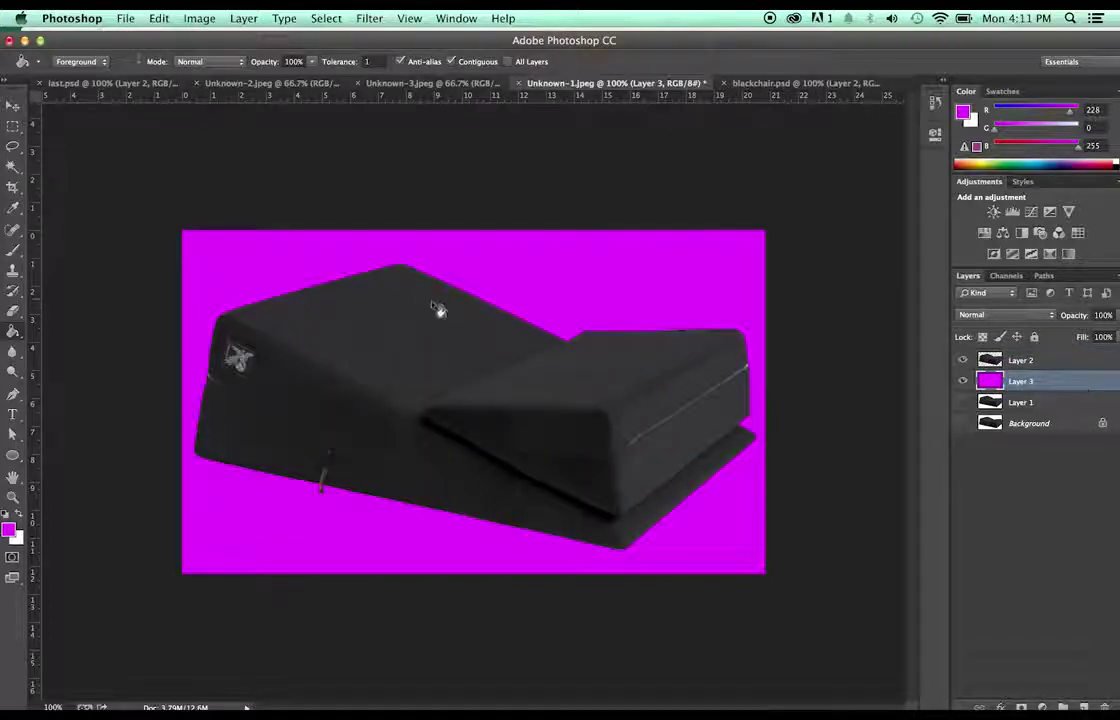
{"action": "key", "text": "BackSpace"}
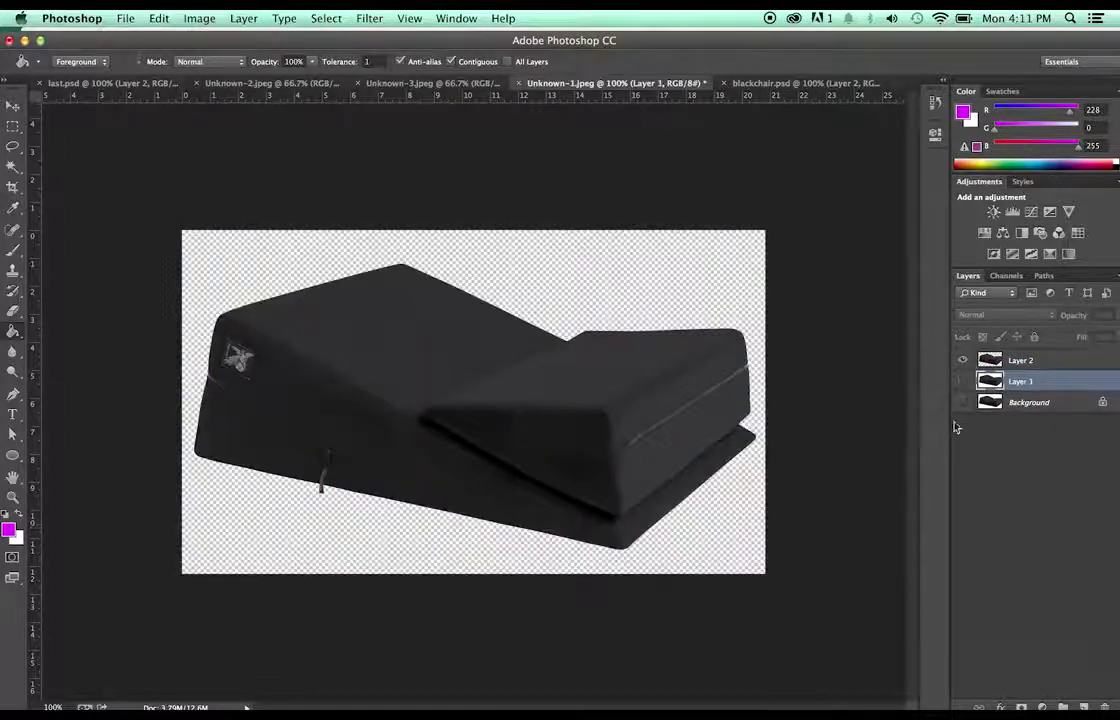
- Save the wedge document to the Desktop as smallchair.psd in Photoshop format with Maximize Compatibility on
{"action": "left_click", "coordinate": [122, 17]}
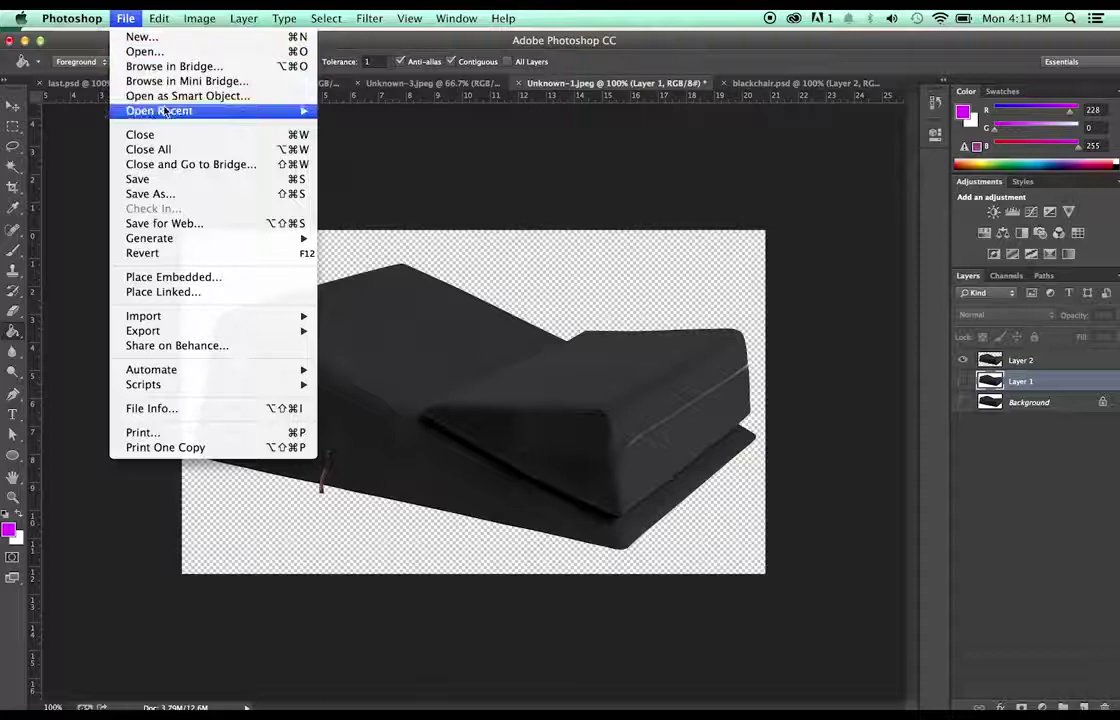
{"action": "left_click", "coordinate": [225, 192]}
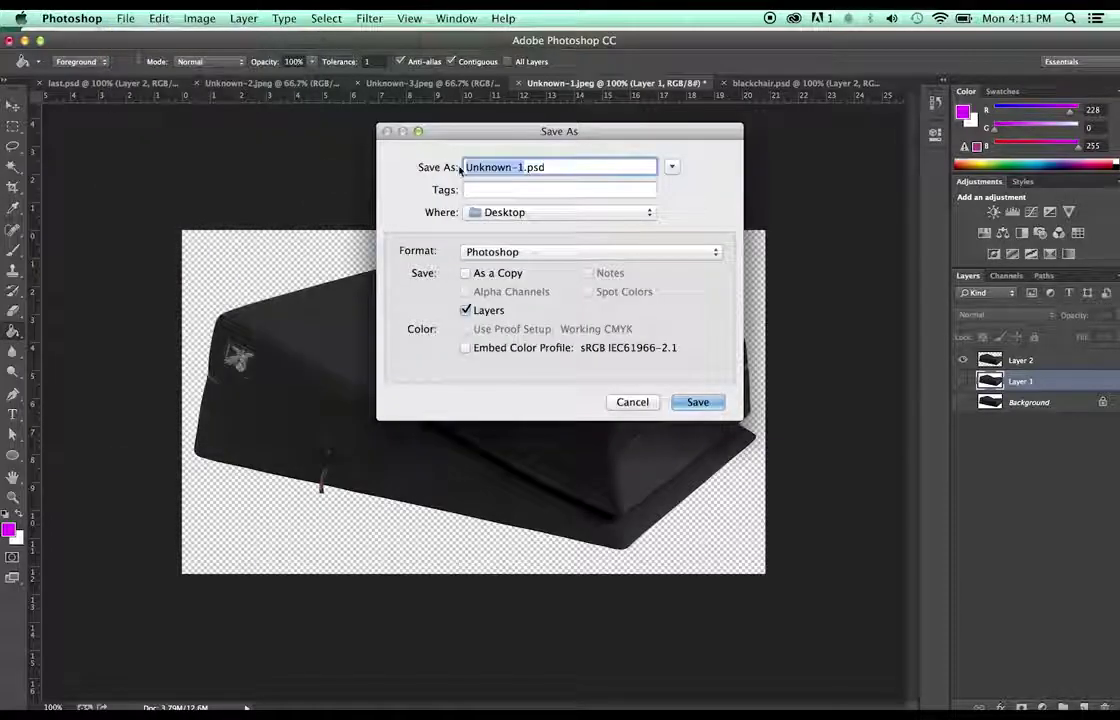
{"action": "type", "text": "small"}
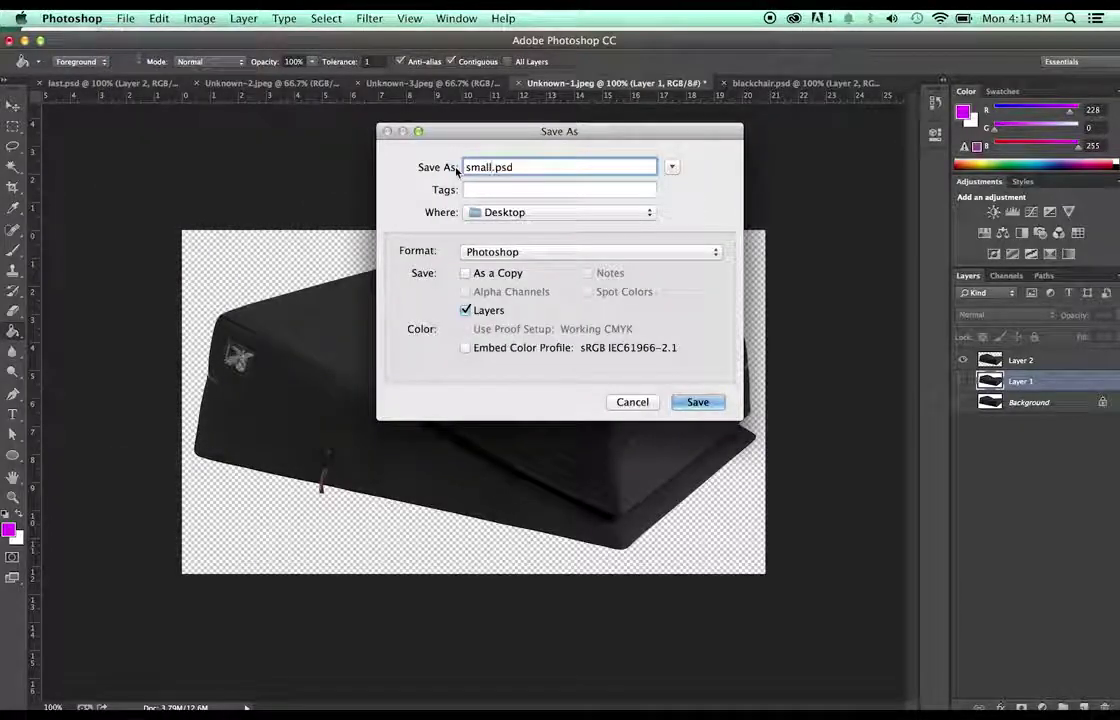
{"action": "type", "text": "chair"}
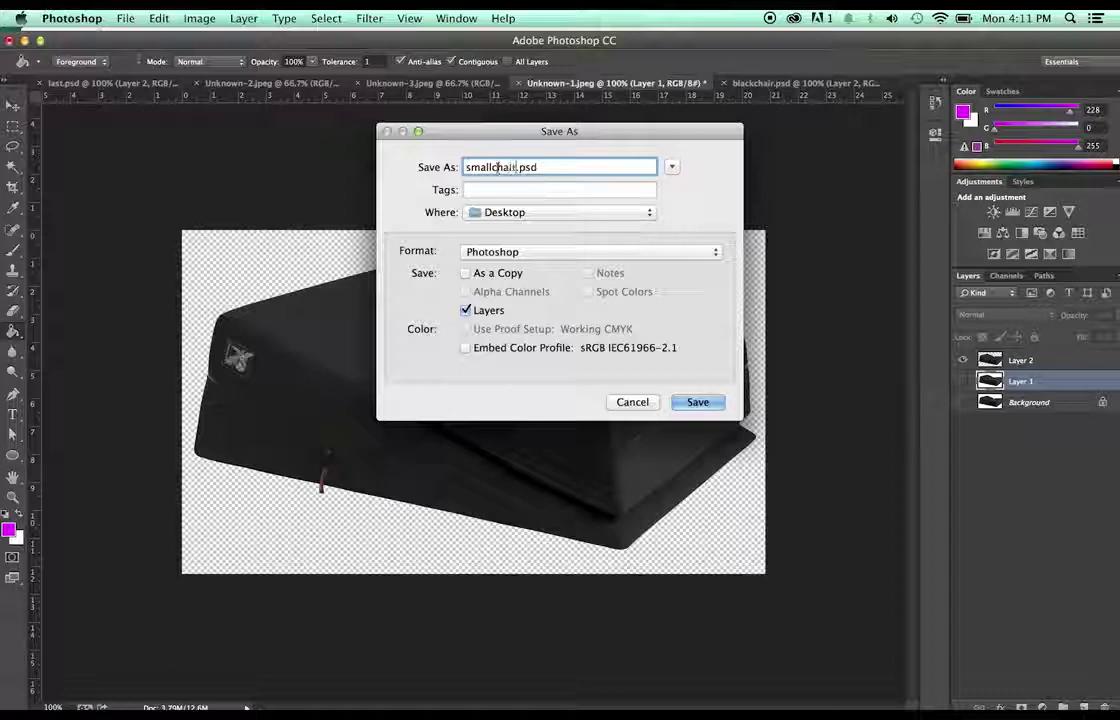
{"action": "key", "text": "Return"}
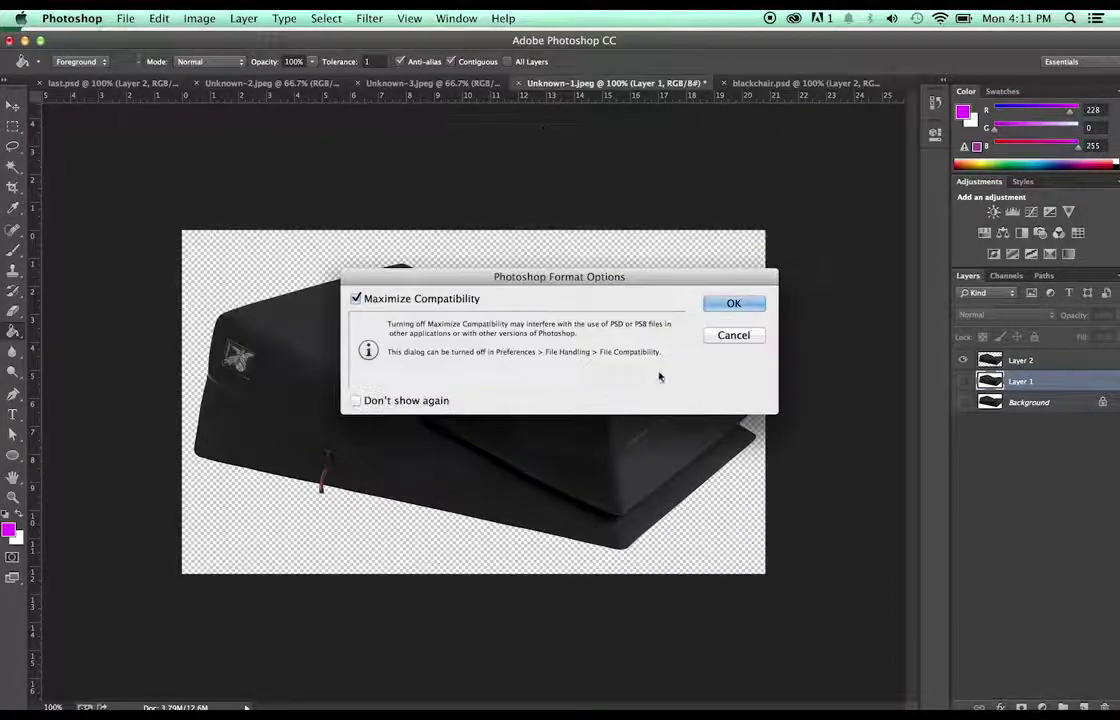
{"action": "left_click", "coordinate": [718, 303]}
- Save a copy of smallchair to the Desktop in PNG format with Smallest / Slow compression and no interlacing
{"action": "left_click", "coordinate": [125, 18]}
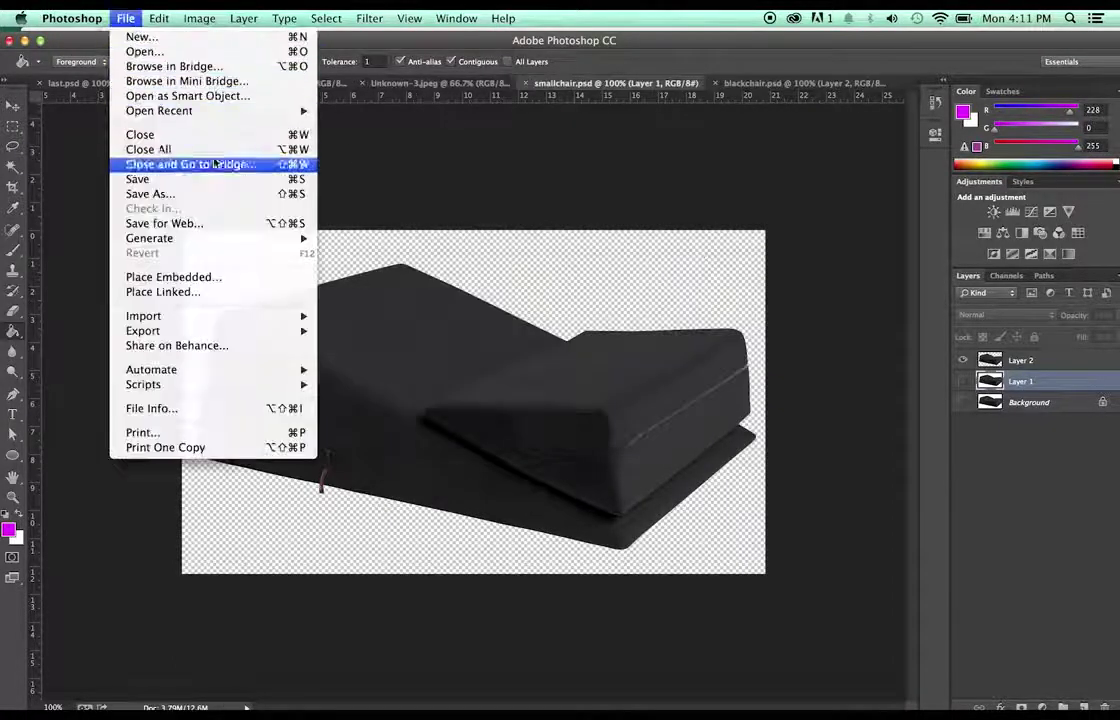
{"action": "left_click", "coordinate": [232, 191]}
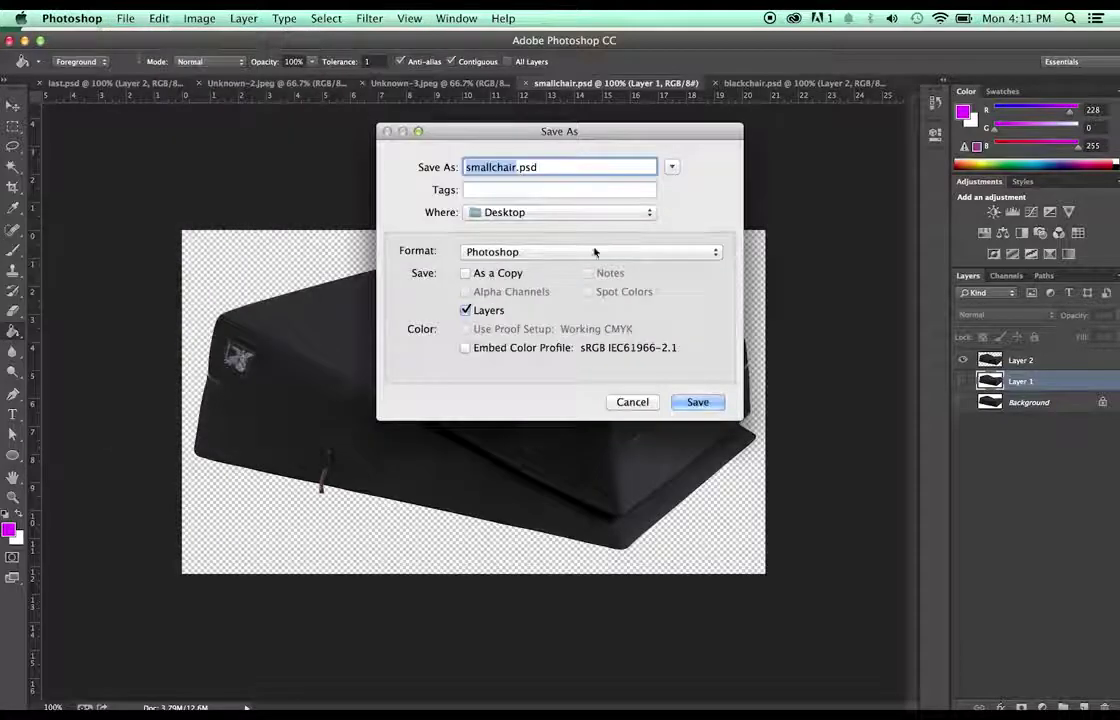
{"action": "left_click", "coordinate": [594, 252]}
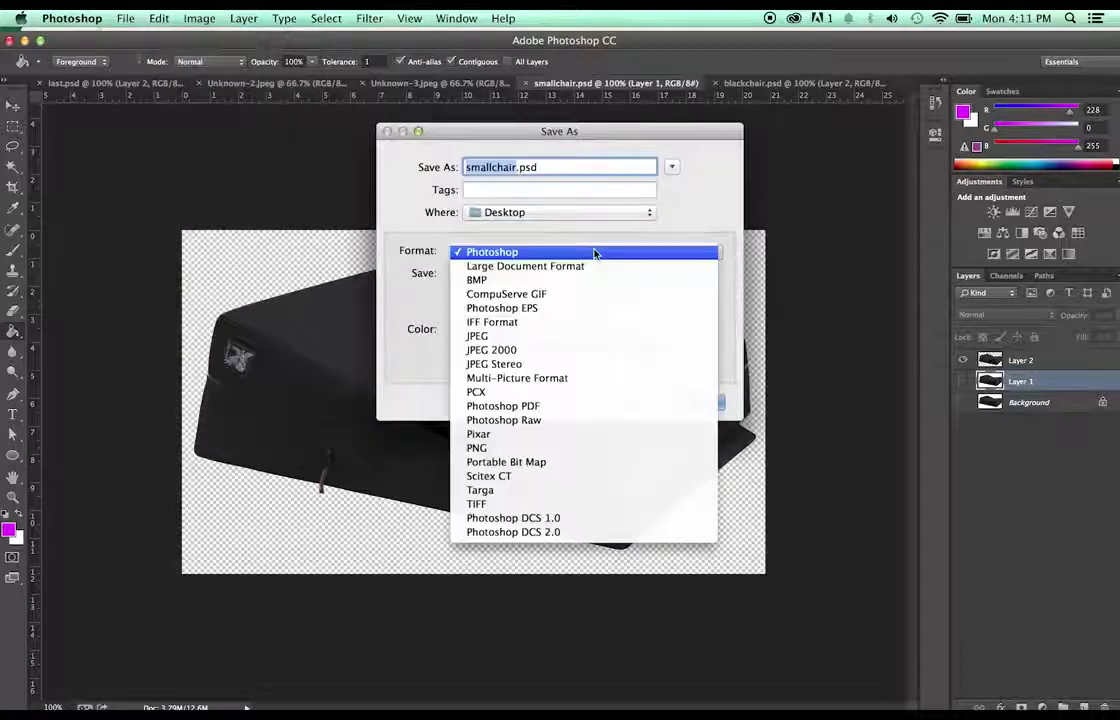
{"action": "left_click", "coordinate": [600, 448]}
{"action": "left_click", "coordinate": [692, 402]}
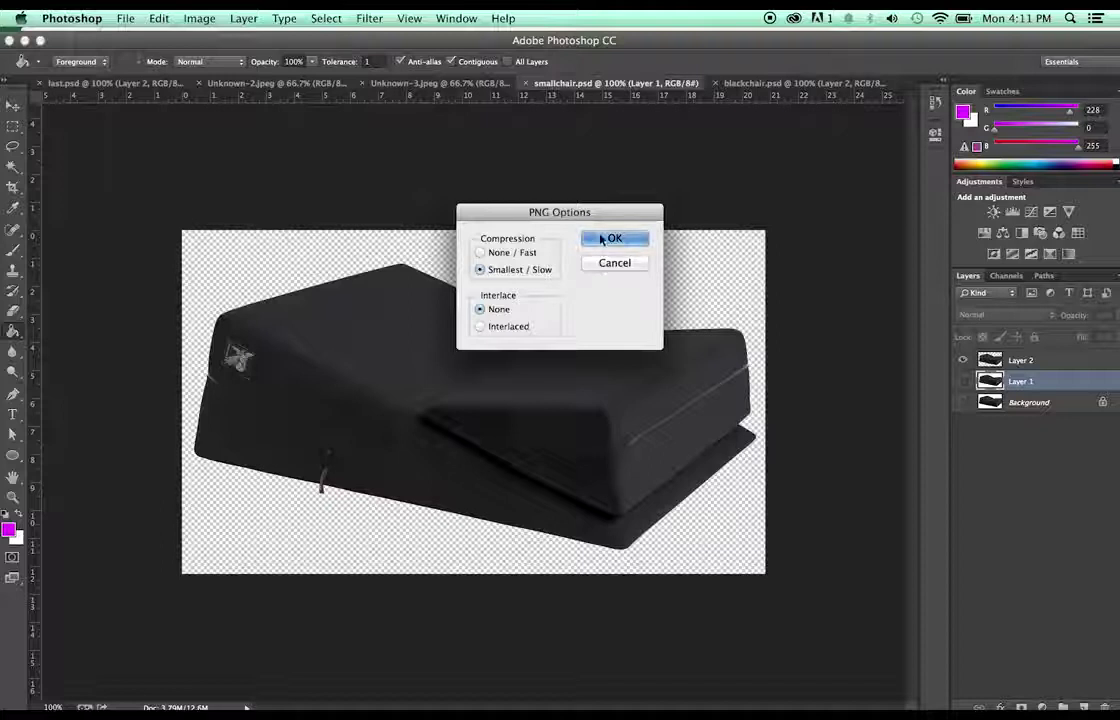
{"action": "left_click", "coordinate": [611, 238]}
- Duplicate the Background layer of Unknown-3.jpeg, hide the original and select the white area around the heart with the Magic Wand
{"action": "left_click", "coordinate": [370, 84]}
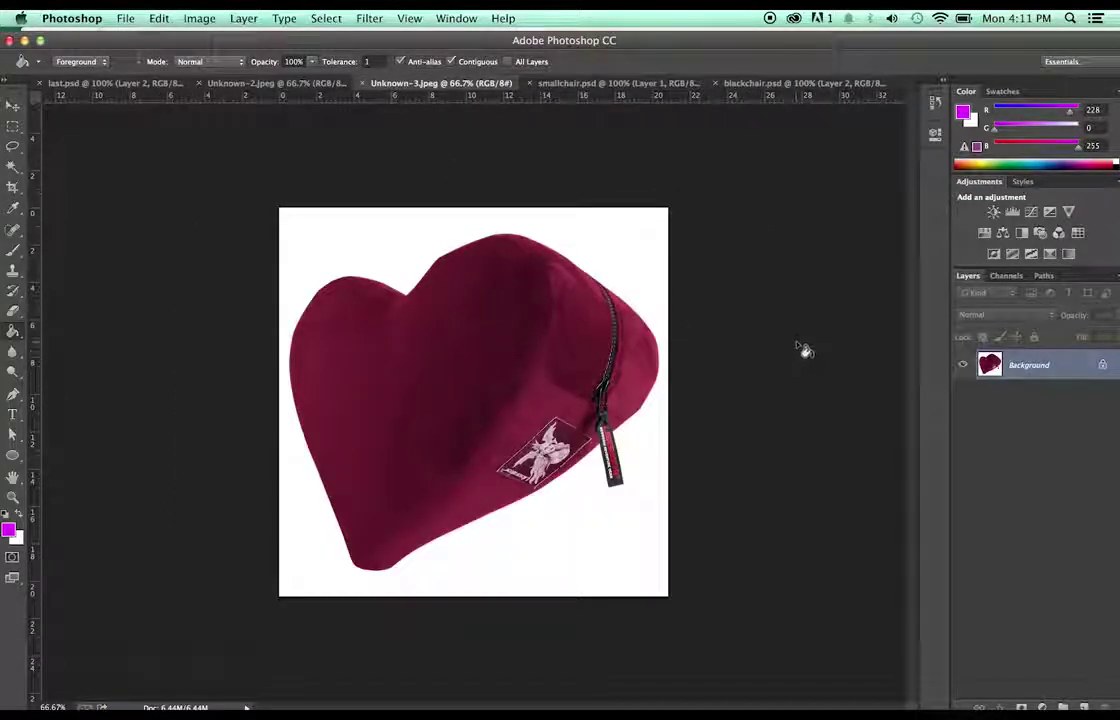
{"action": "key", "text": "super+j"}
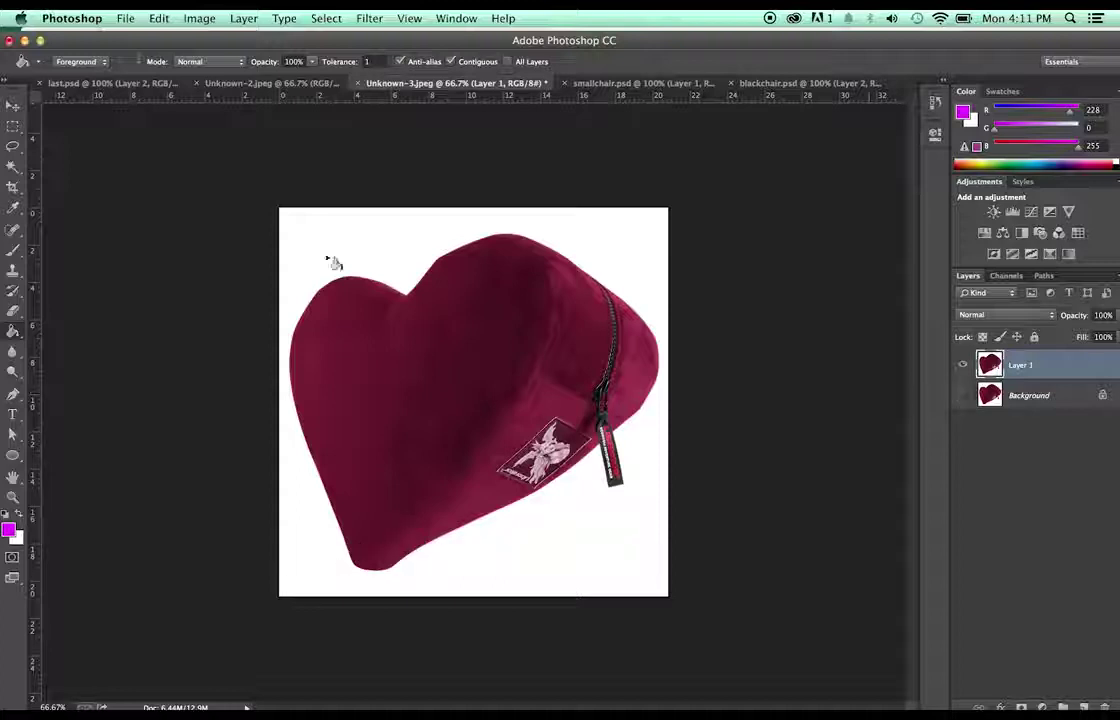
{"action": "key", "text": "w"}
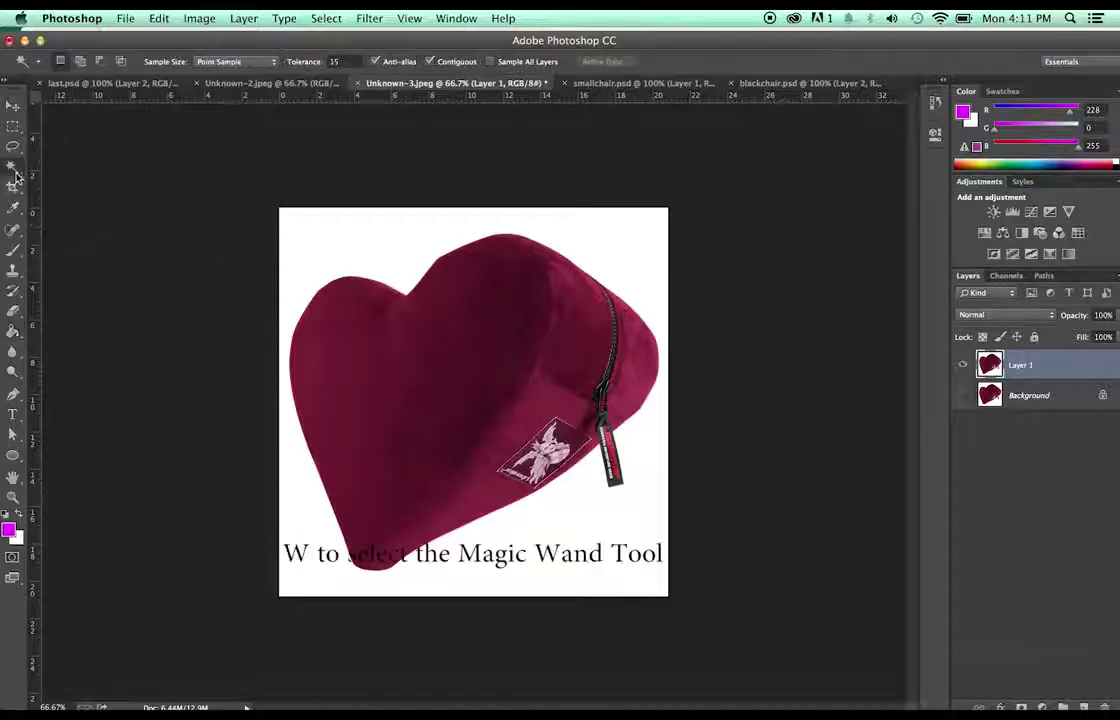
{"action": "left_click", "coordinate": [403, 267]}
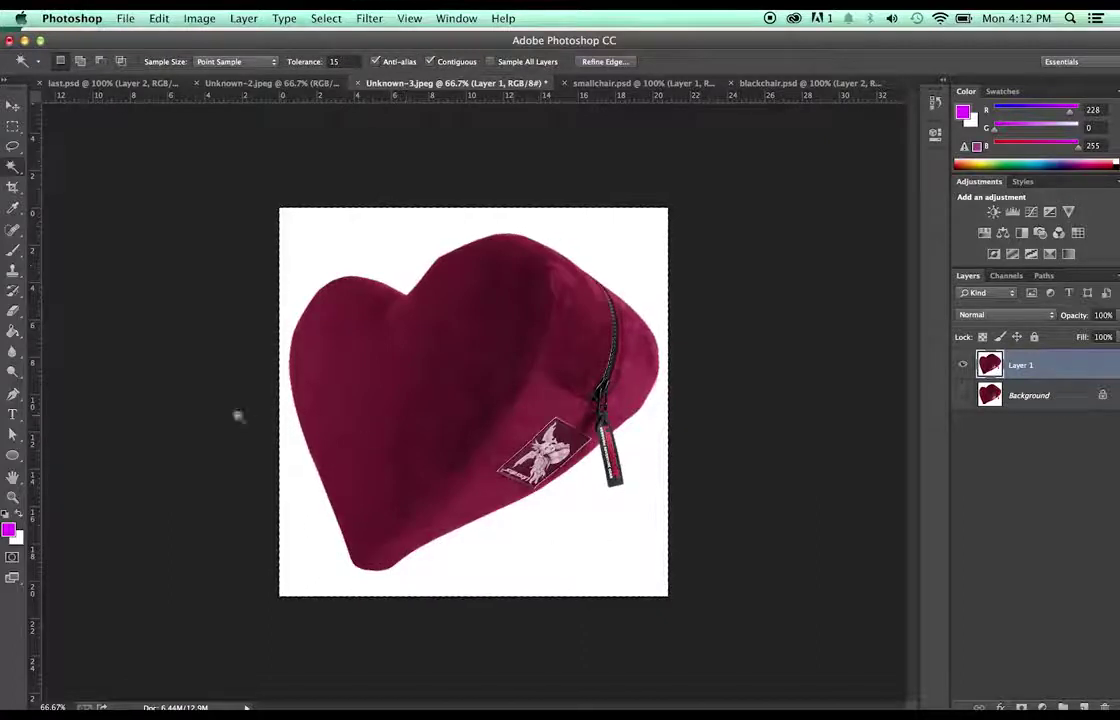
- Invert the selection to the heart, copy it onto its own new layer and hide Layer 1
{"action": "left_click", "coordinate": [12, 497]}
{"action": "left_click", "coordinate": [639, 429]}
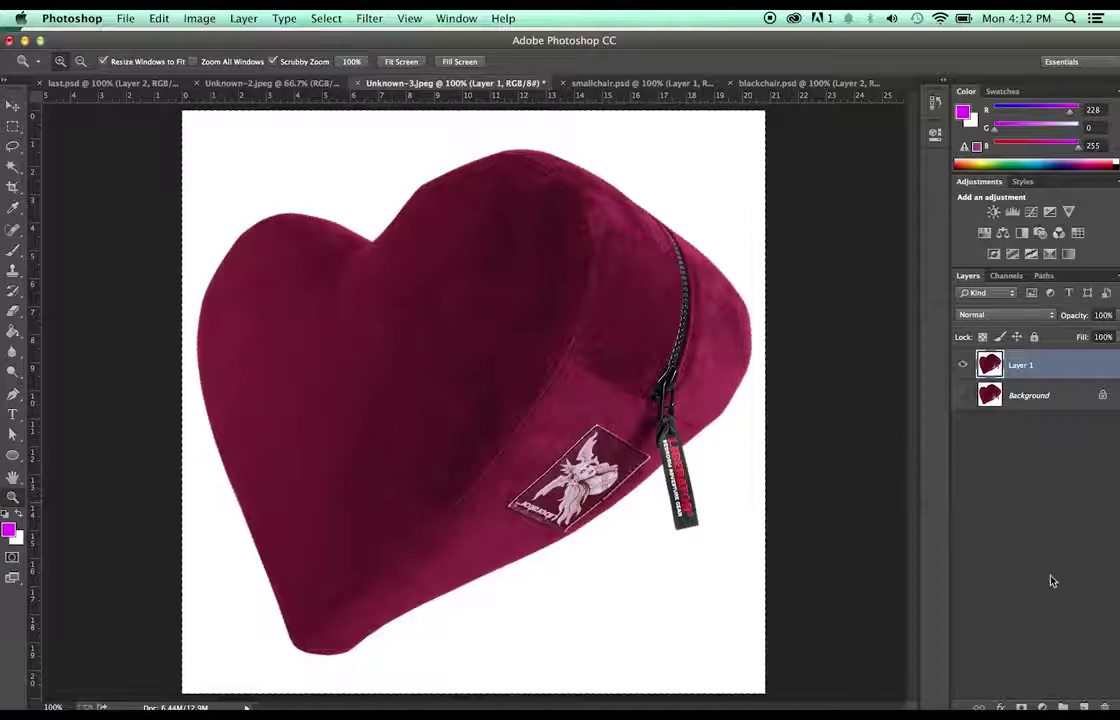
{"action": "left_click", "coordinate": [326, 18]}
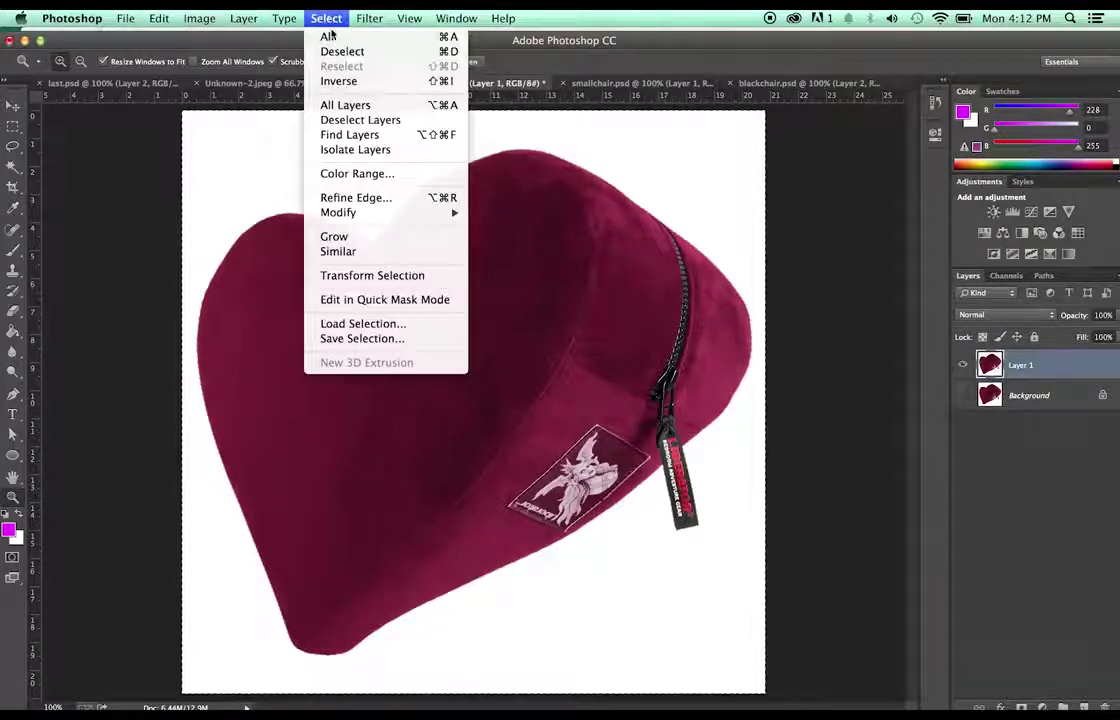
{"action": "left_click", "coordinate": [352, 84]}
{"action": "key", "text": "super+c"}
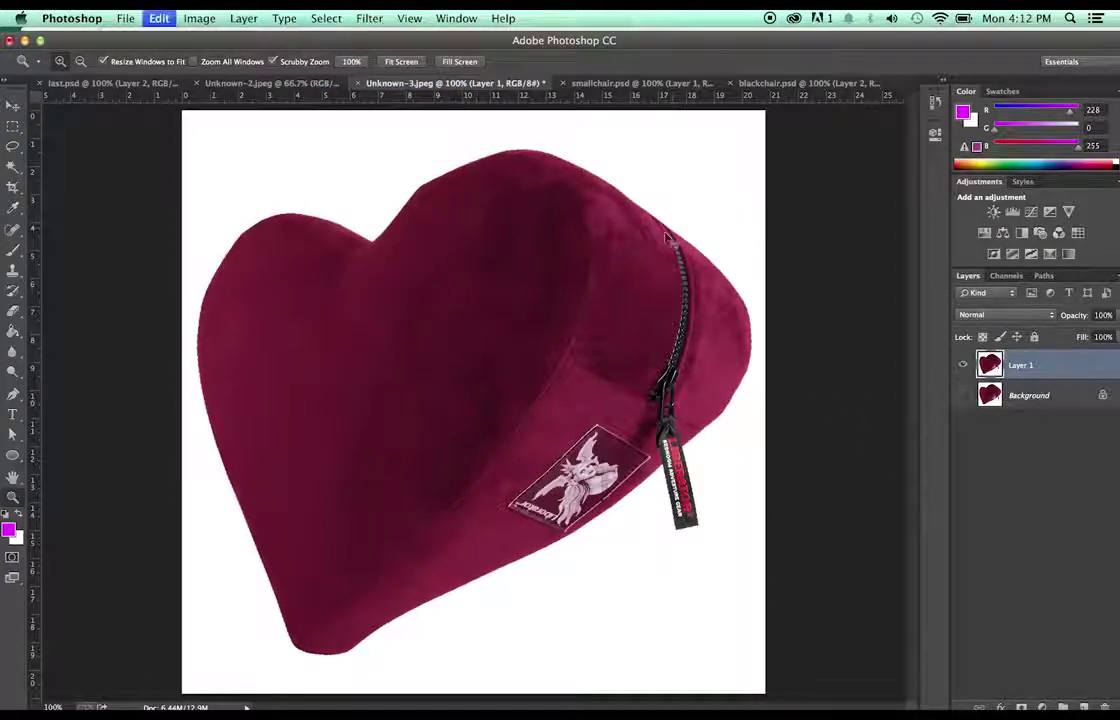
{"action": "left_click", "coordinate": [1085, 705]}
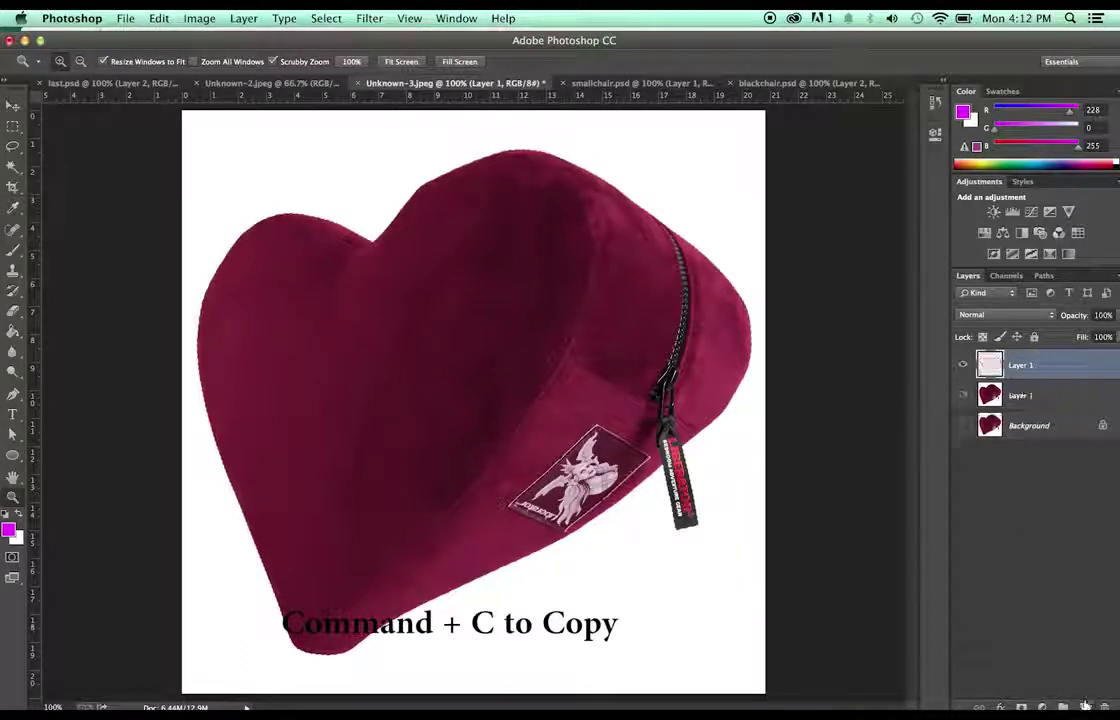
{"action": "left_click", "coordinate": [960, 396]}
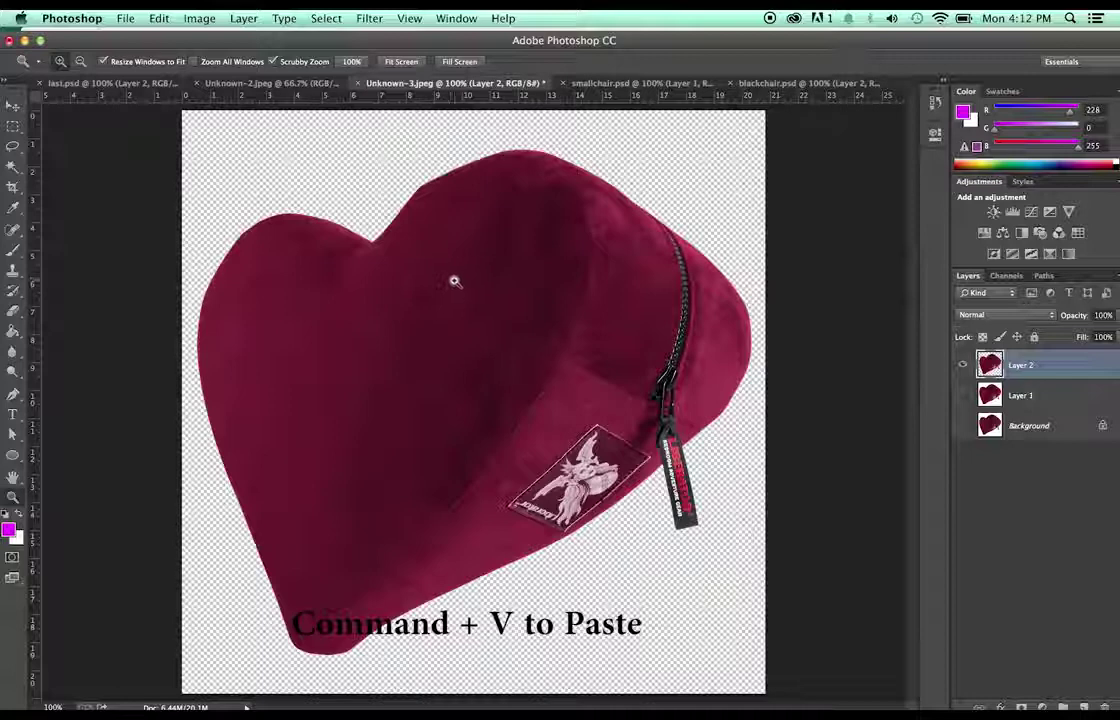
- Crop a thin strip of empty canvas from above and below the heart
{"action": "left_click", "coordinate": [497, 268], "text": "alt"}
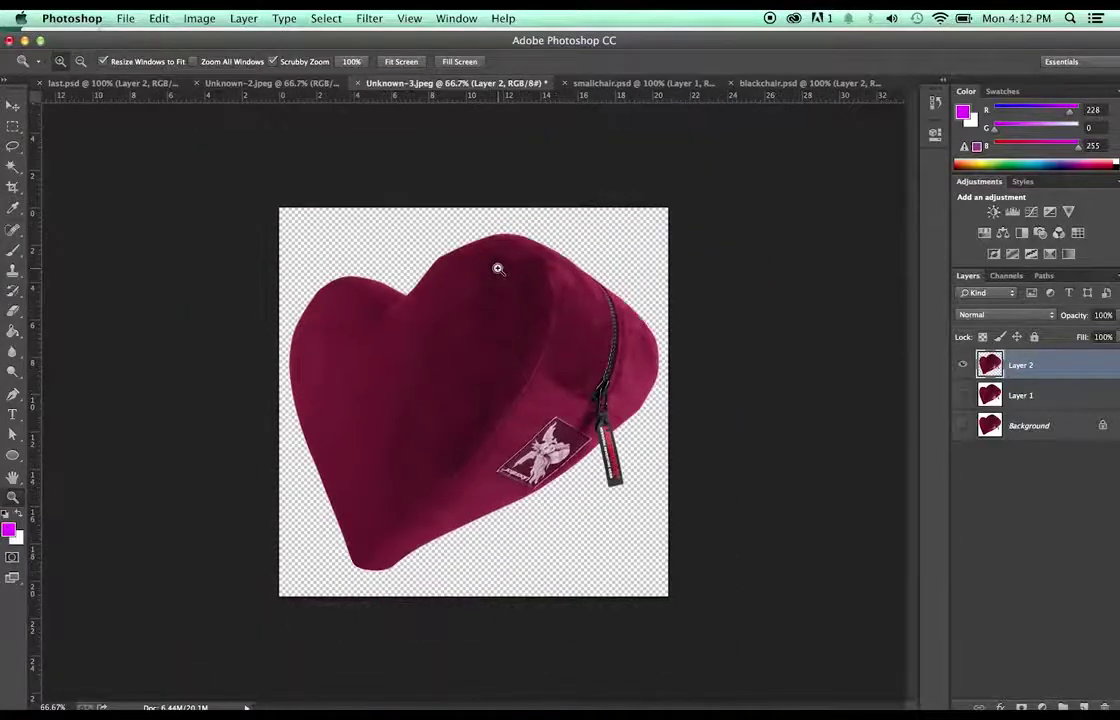
{"action": "key", "text": "c"}
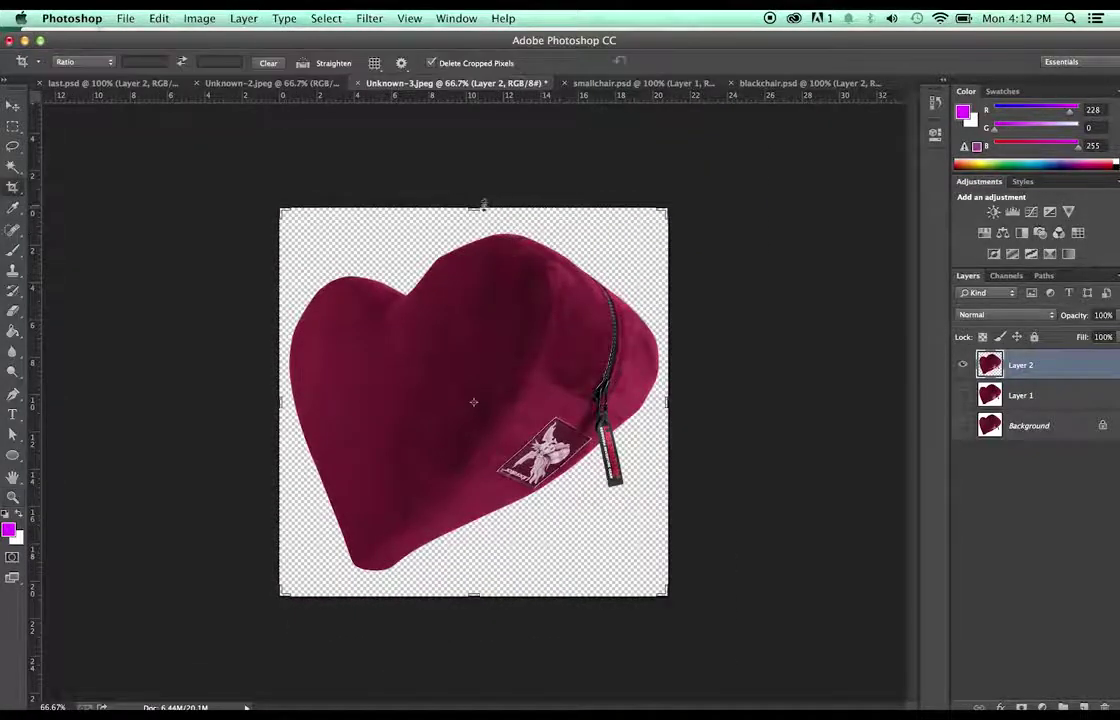
{"action": "left_click_drag", "start_coordinate": [475, 207], "coordinate": [474, 212]}
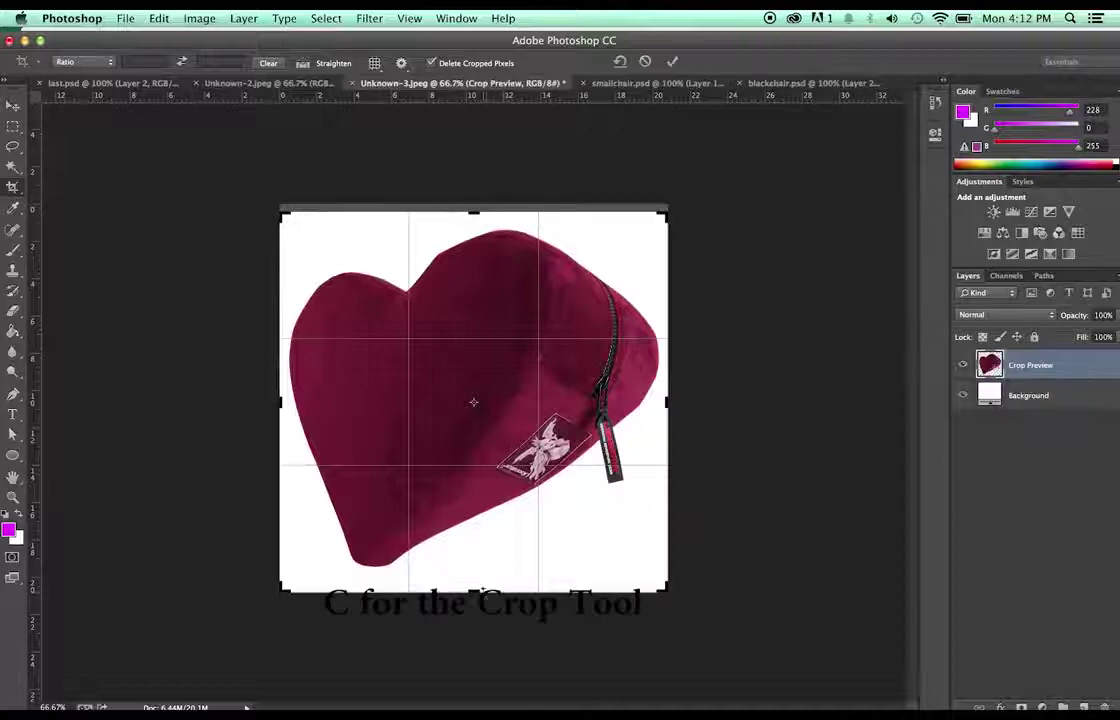
{"action": "left_click_drag", "start_coordinate": [475, 590], "coordinate": [476, 581]}
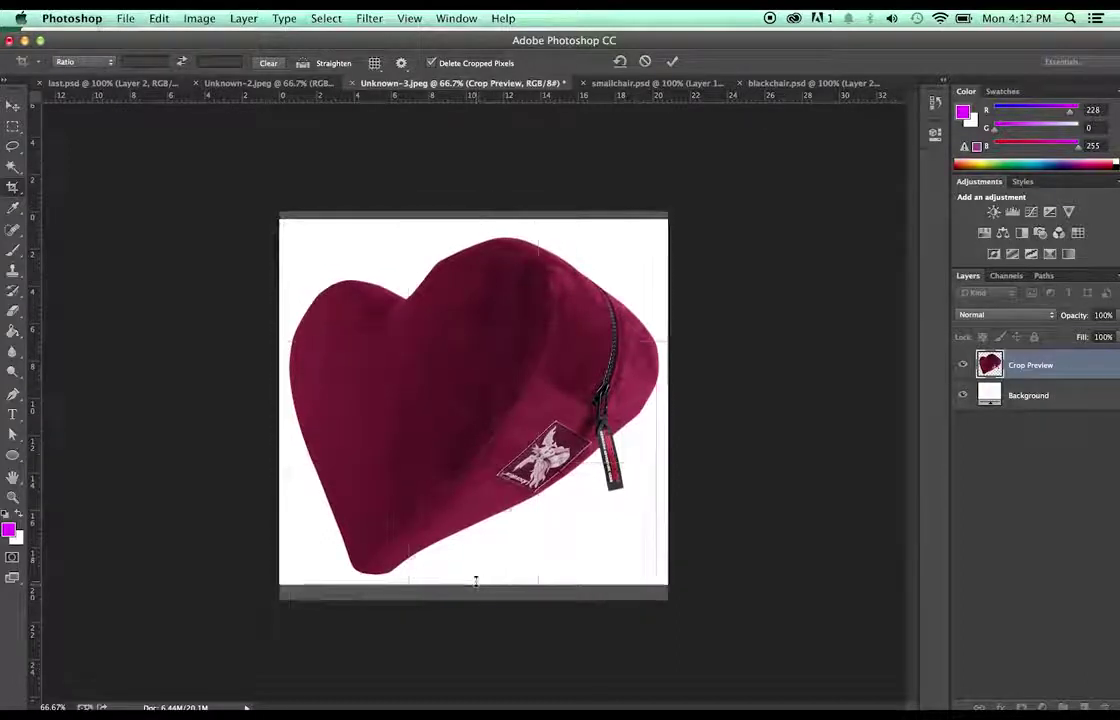
{"action": "key", "text": "Return"}
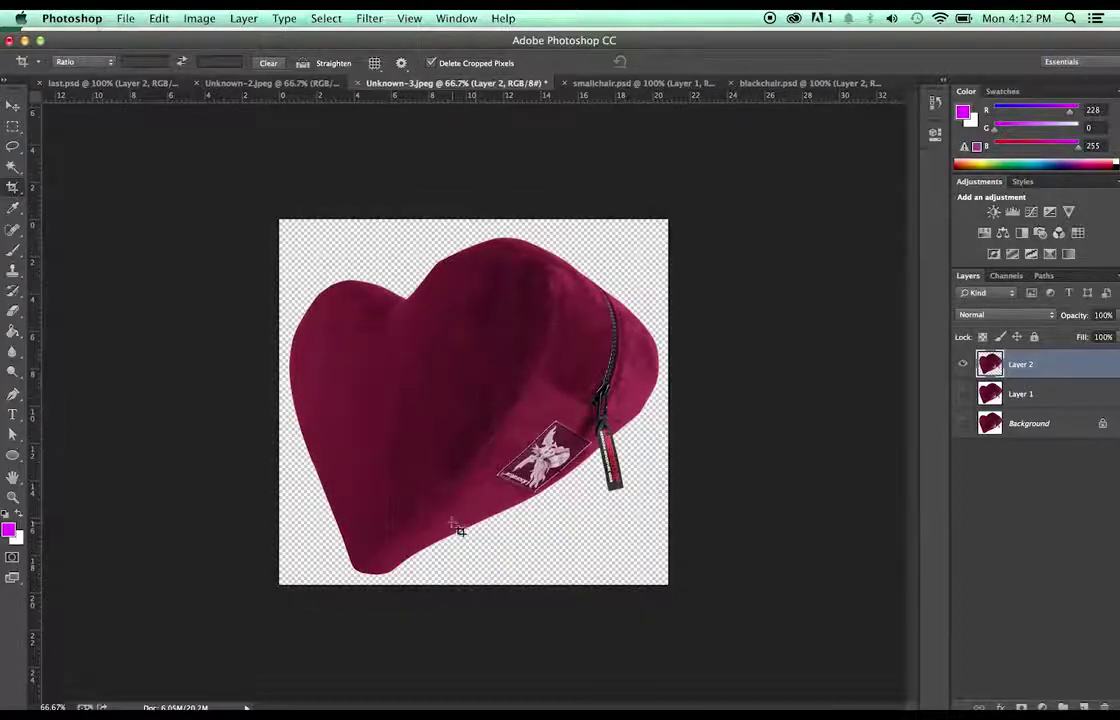
- Add a new layer filled with magenta (R 228, G 0, B 255) and place it directly beneath the heart cut-out
{"action": "left_click", "coordinate": [11, 336]}
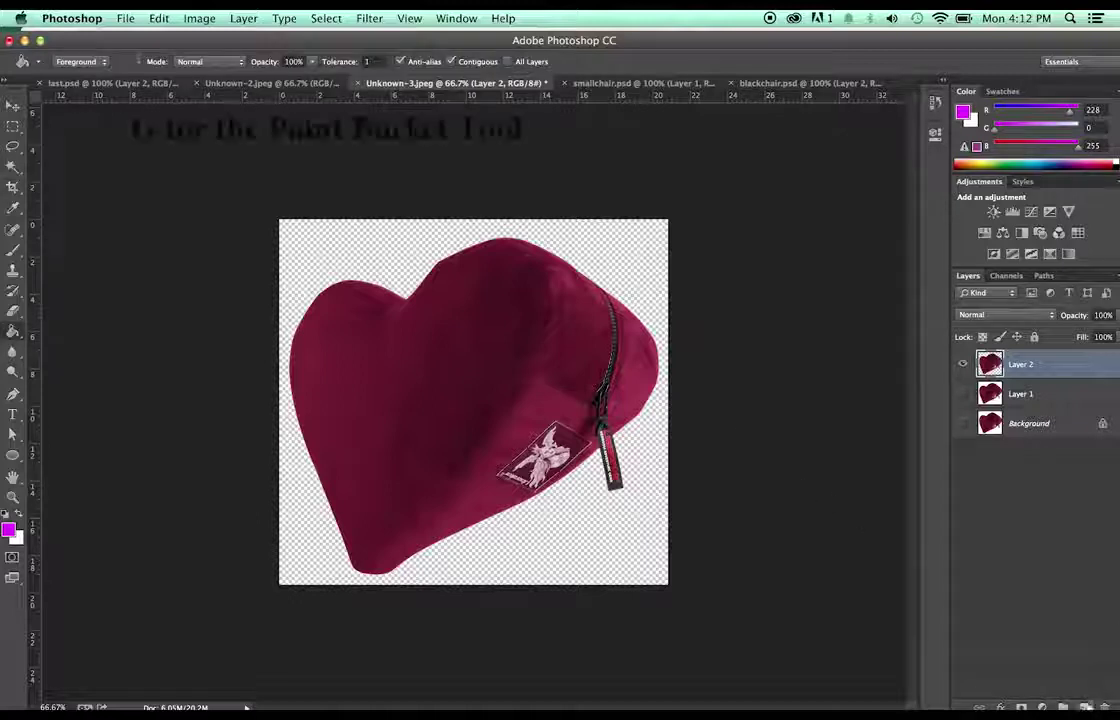
{"action": "left_click", "coordinate": [1063, 706]}
{"action": "left_click", "coordinate": [624, 260]}
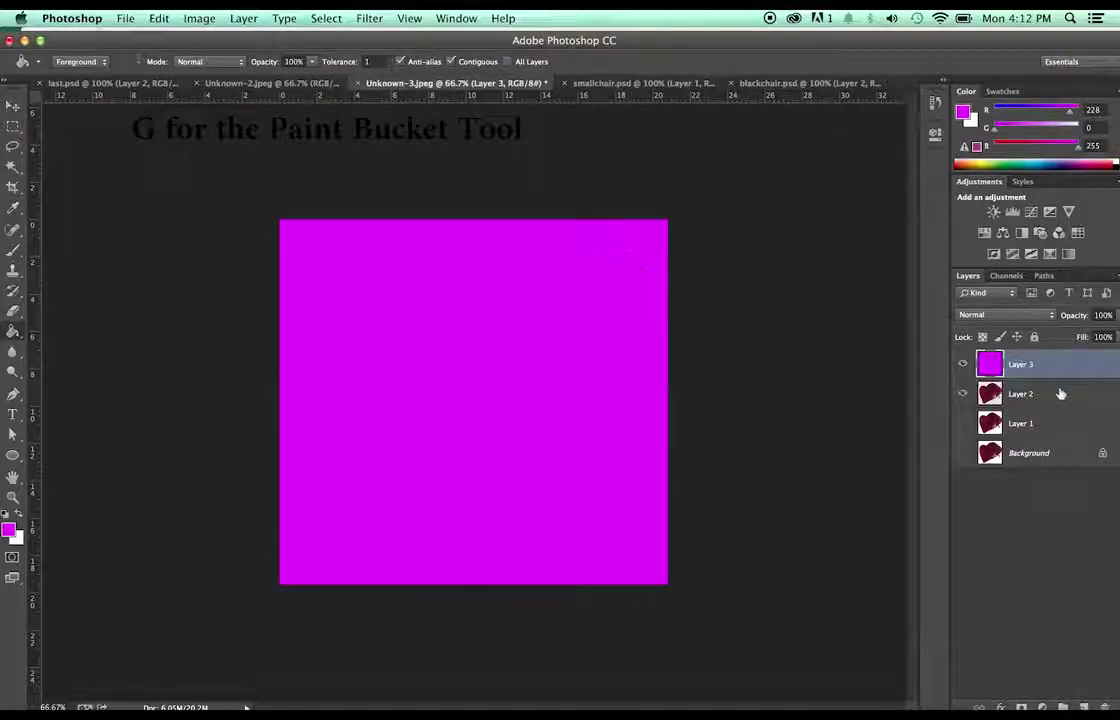
{"action": "left_click_drag", "start_coordinate": [1059, 364], "coordinate": [1075, 400]}
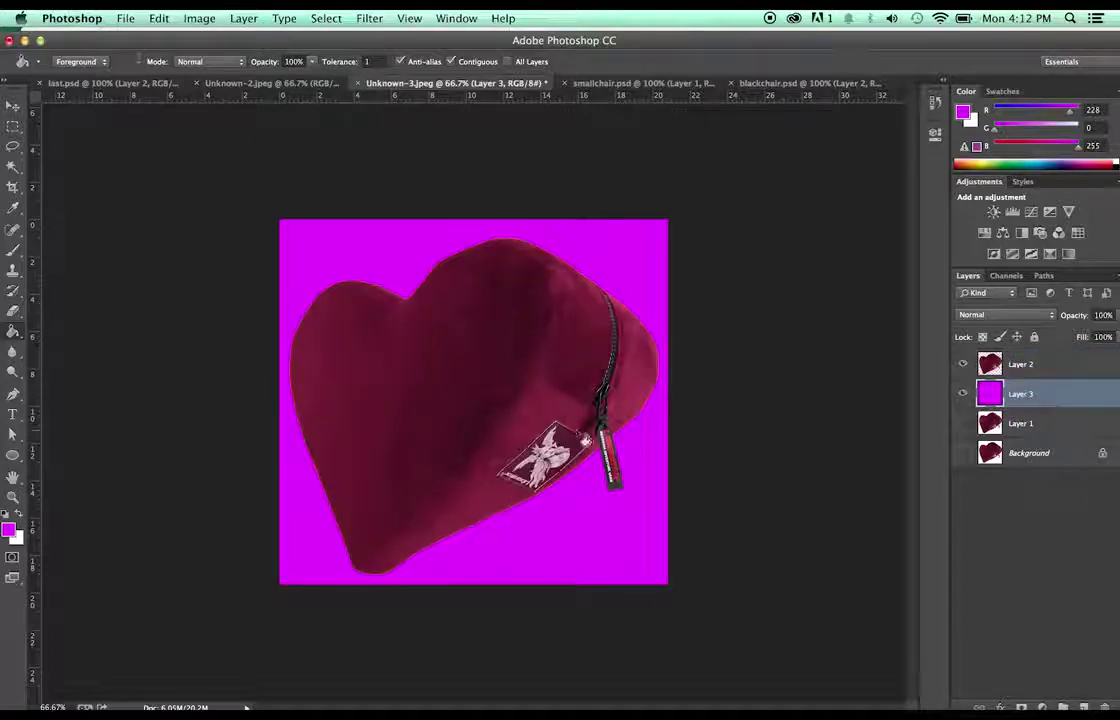
- Check the heart cut-out's edges against the magenta layer, and hide that layer
{"action": "key", "text": "z"}
{"action": "left_click", "coordinate": [555, 474]}
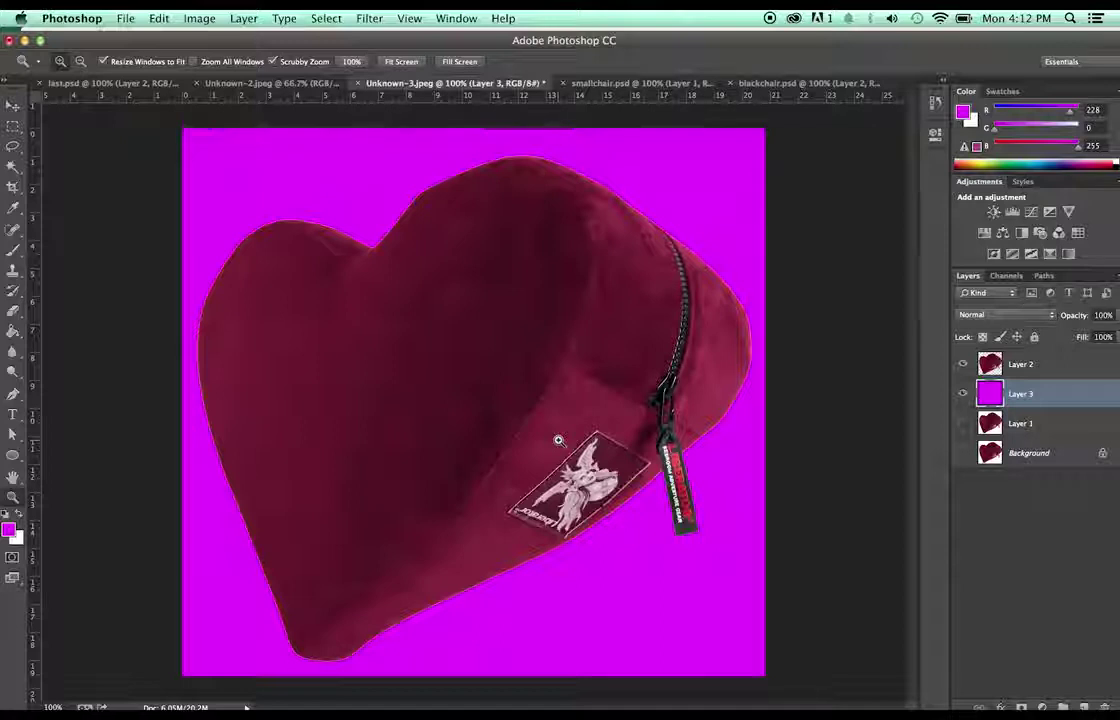
{"action": "left_click", "coordinate": [540, 406], "text": "alt"}
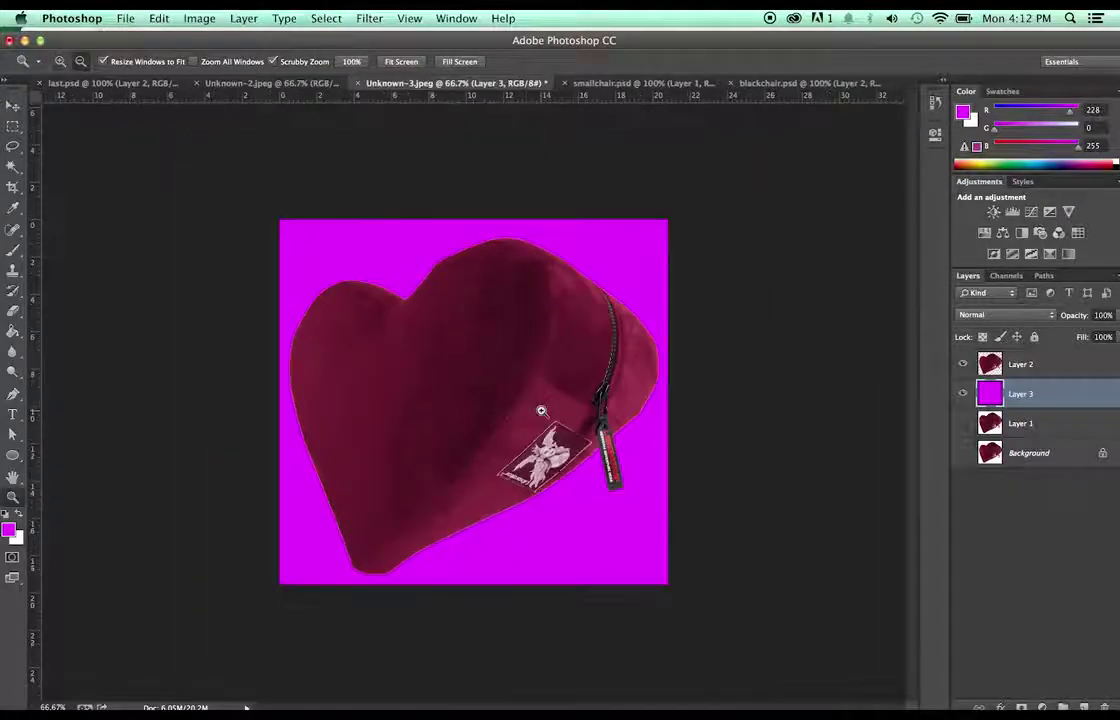
{"action": "left_click", "coordinate": [962, 394]}
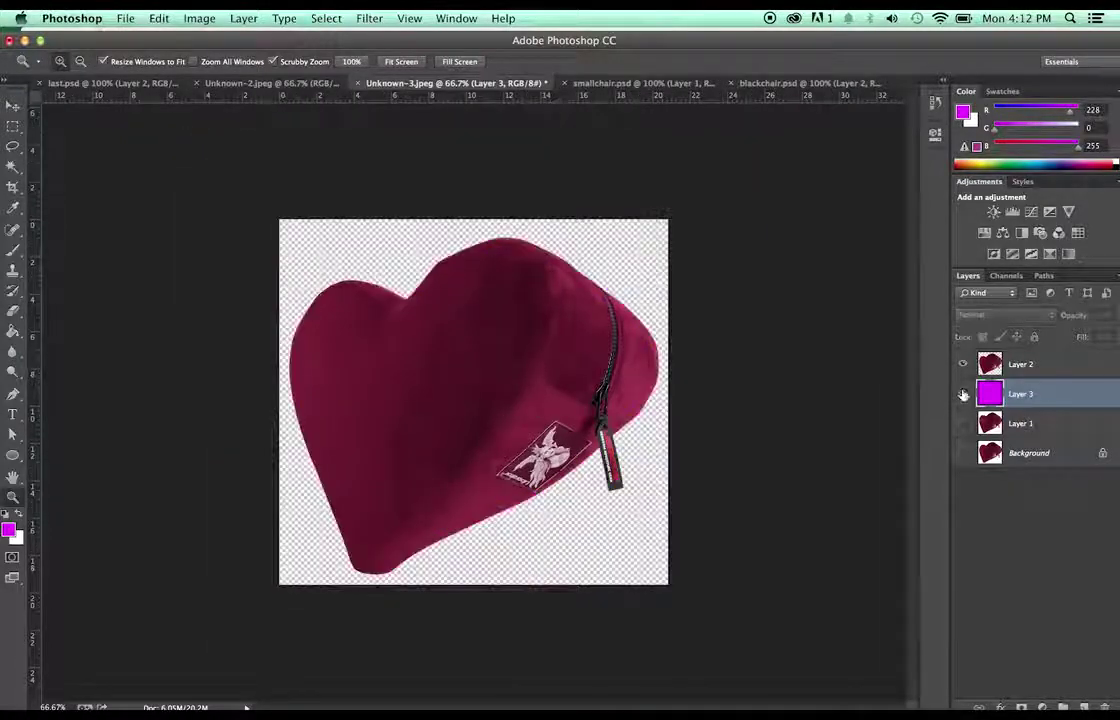
- Save the heart document to the Desktop as heart.psd in Photoshop format with layers
{"action": "left_click", "coordinate": [121, 16]}
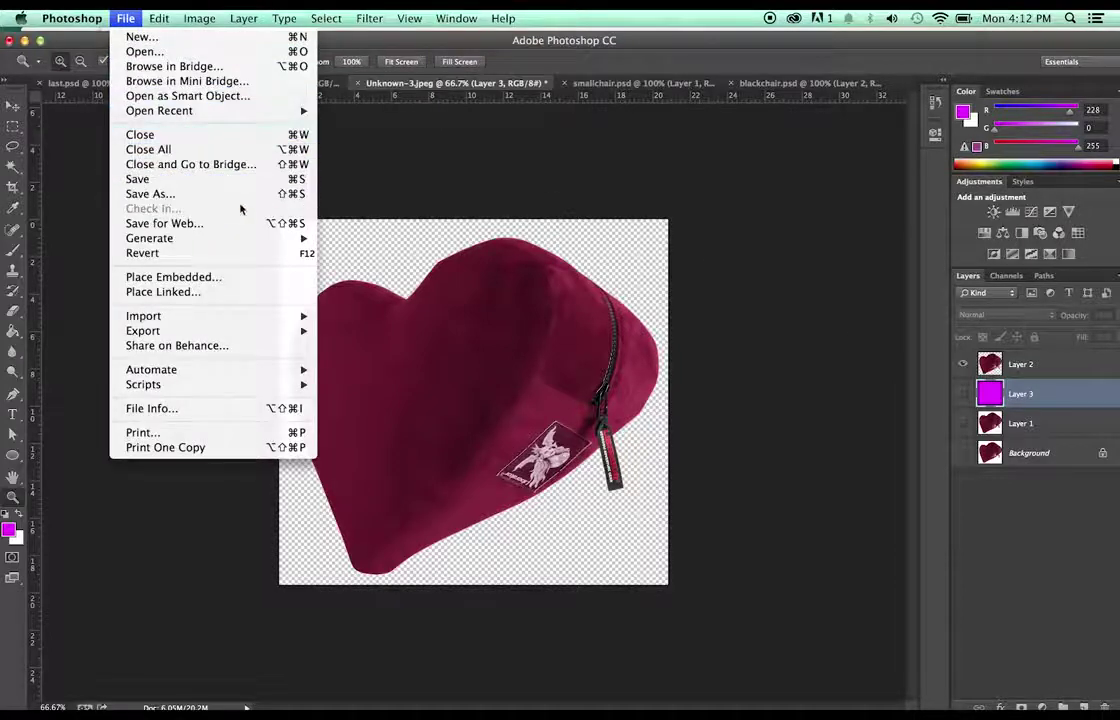
{"action": "left_click", "coordinate": [270, 193]}
{"action": "type", "text": "heart"}
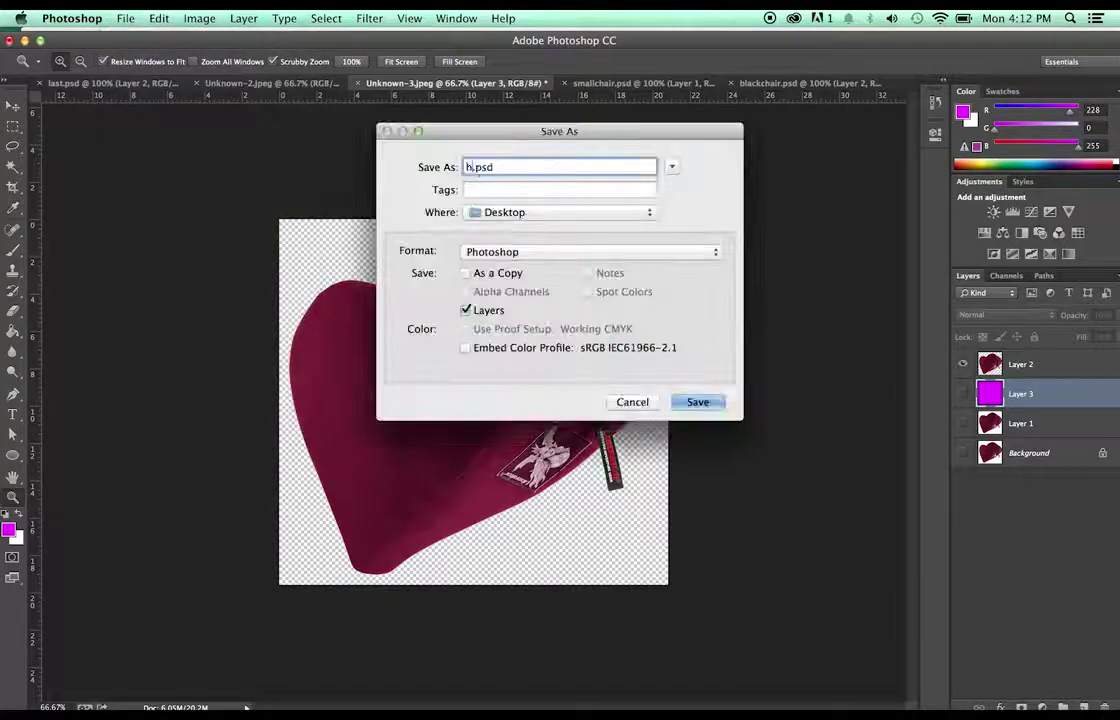
{"action": "left_click", "coordinate": [697, 401]}
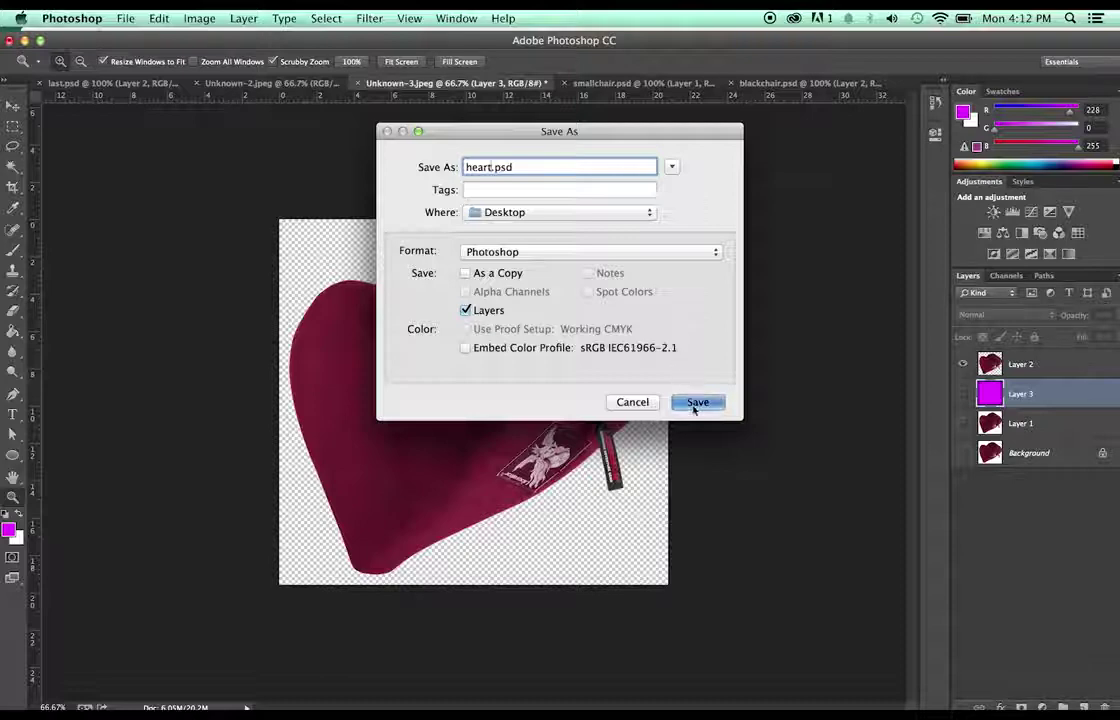
{"action": "left_click", "coordinate": [733, 303]}
- Save the heart image to the Desktop in PNG format with Smallest / Slow compression and no interlacing
{"action": "left_click", "coordinate": [90, 18]}
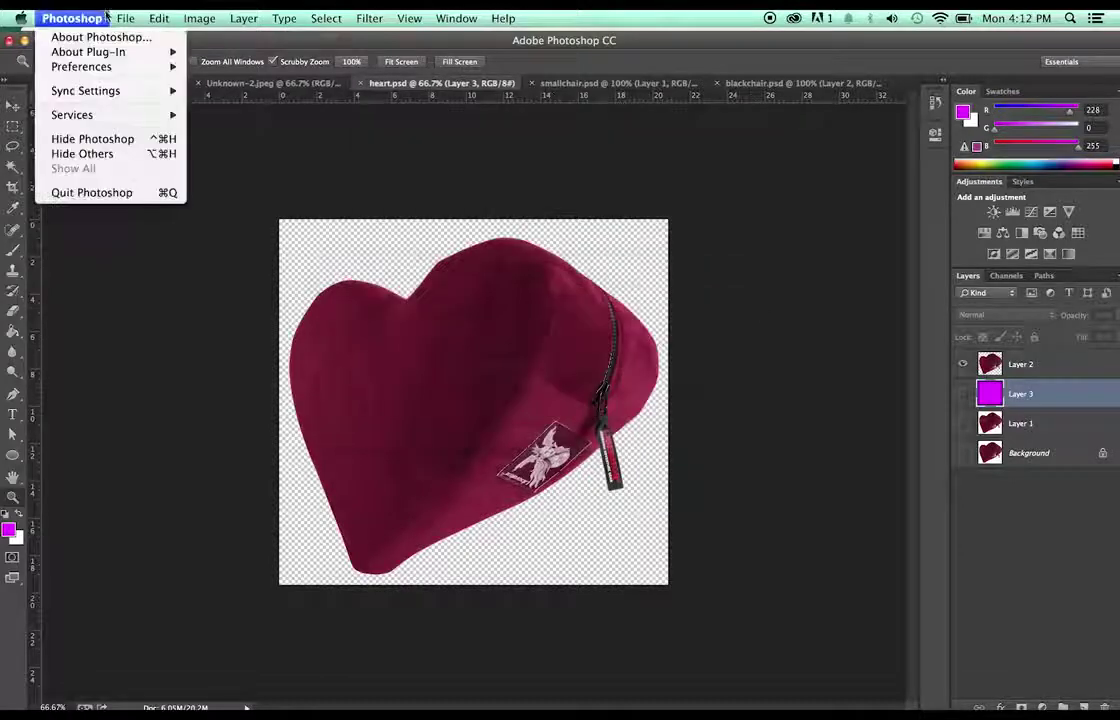
{"action": "left_click", "coordinate": [239, 193]}
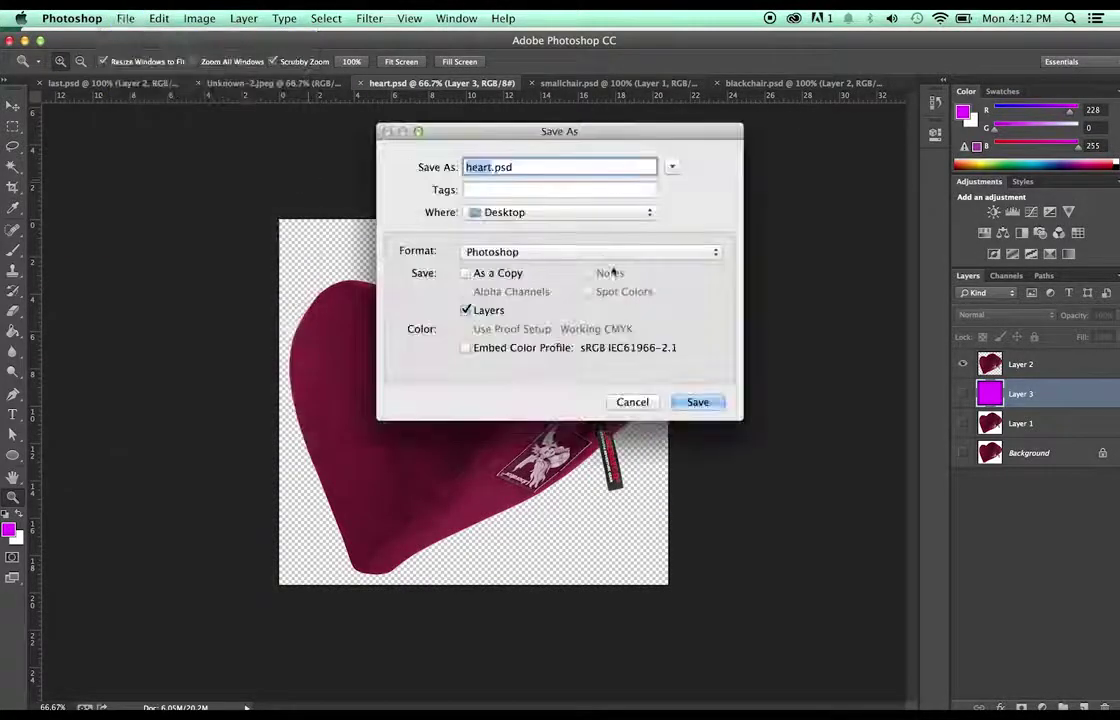
{"action": "left_click", "coordinate": [633, 250]}
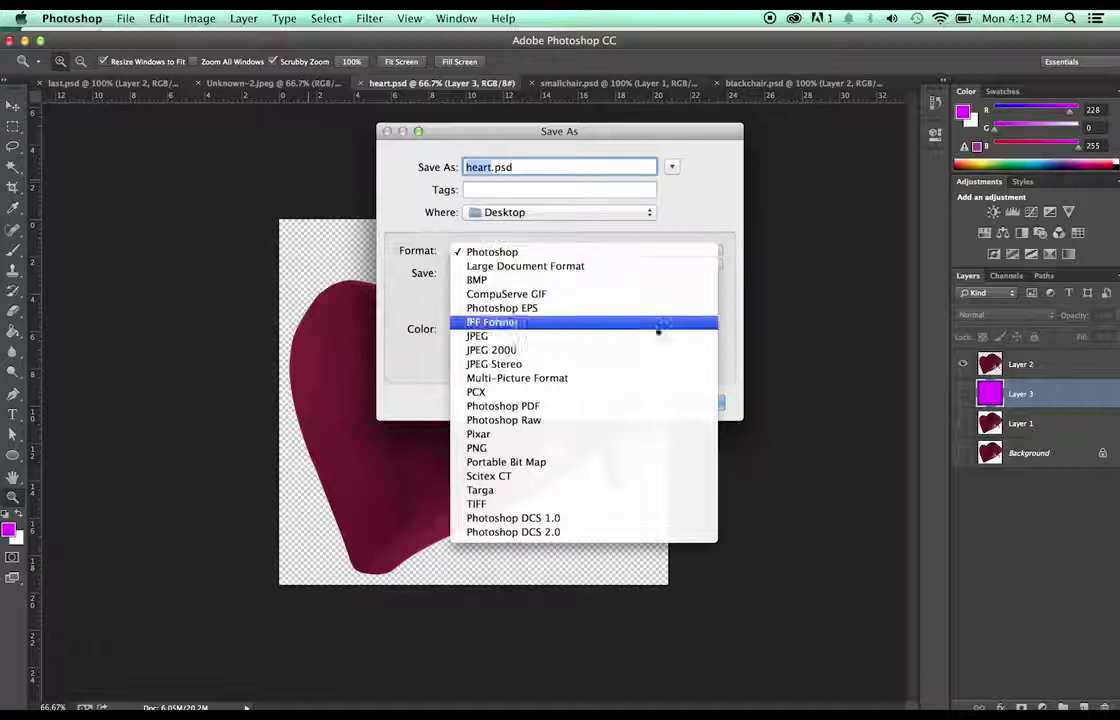
{"action": "left_click", "coordinate": [650, 448]}
{"action": "left_click", "coordinate": [697, 407]}
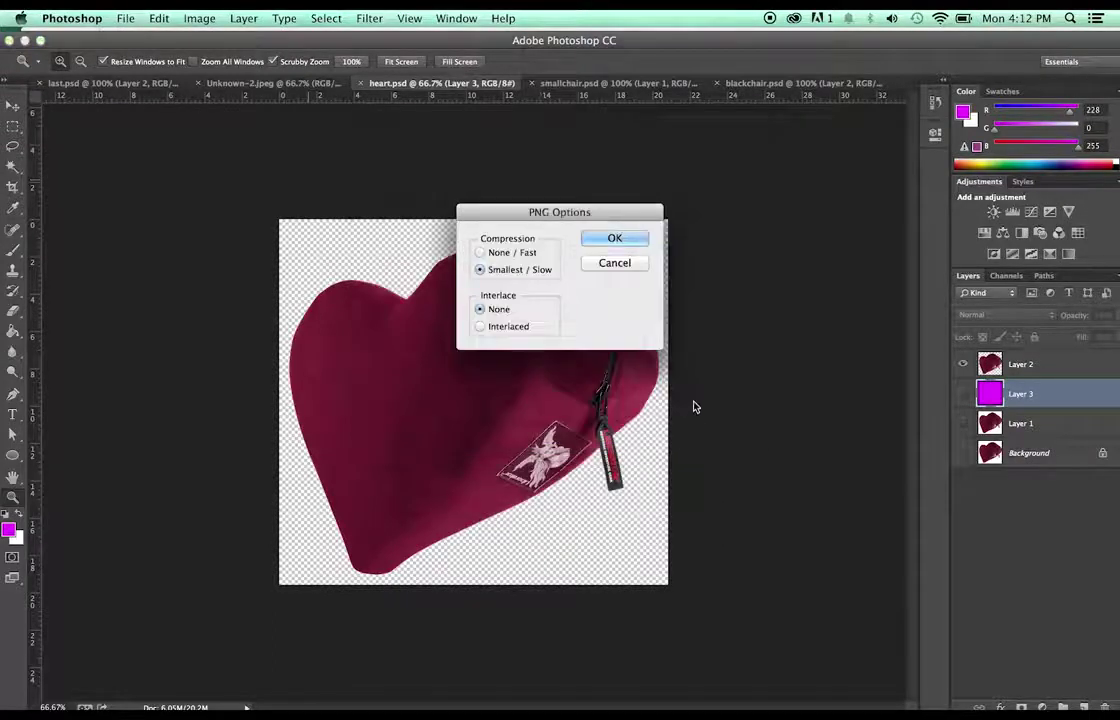
{"action": "left_click", "coordinate": [618, 238]}
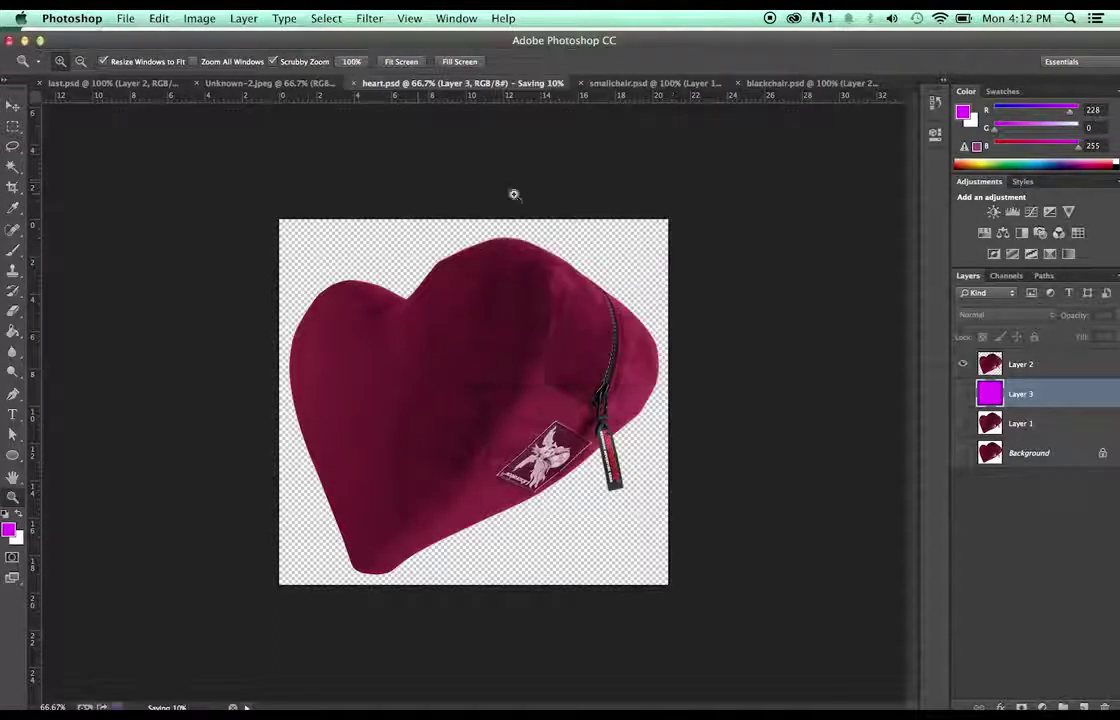
- Duplicate the Background layer of Unknown-2.jpeg, hide the original and select the white area around the red wedge with the Magic Wand
{"action": "left_click", "coordinate": [218, 84]}
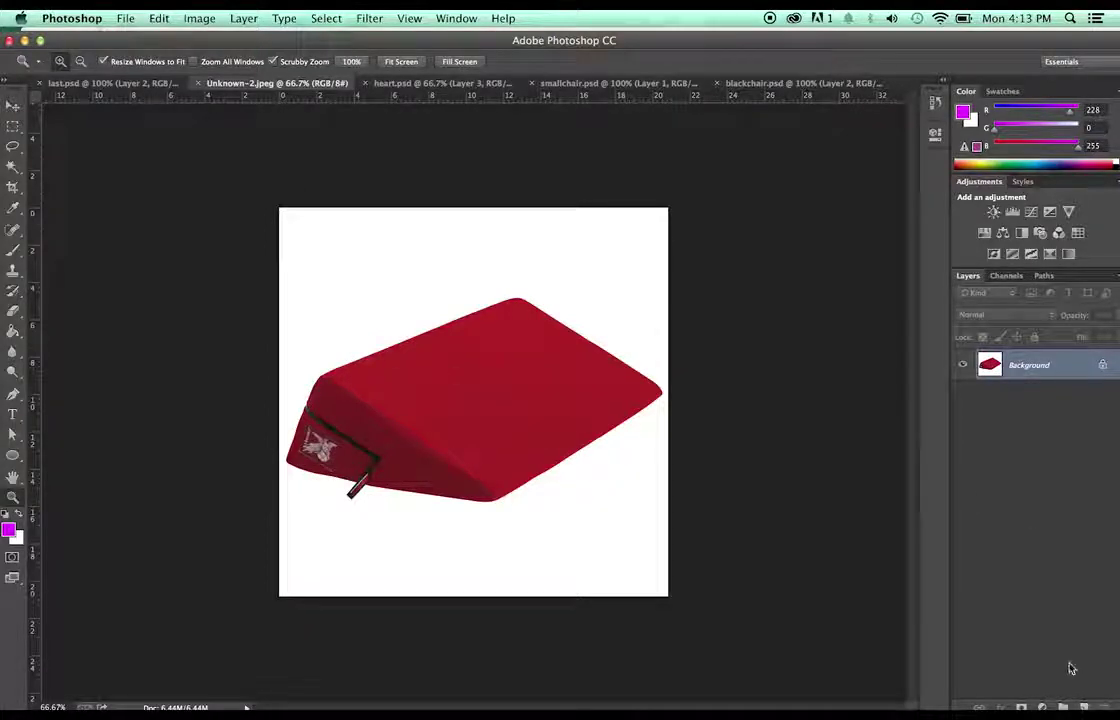
{"action": "key", "text": "super+j"}
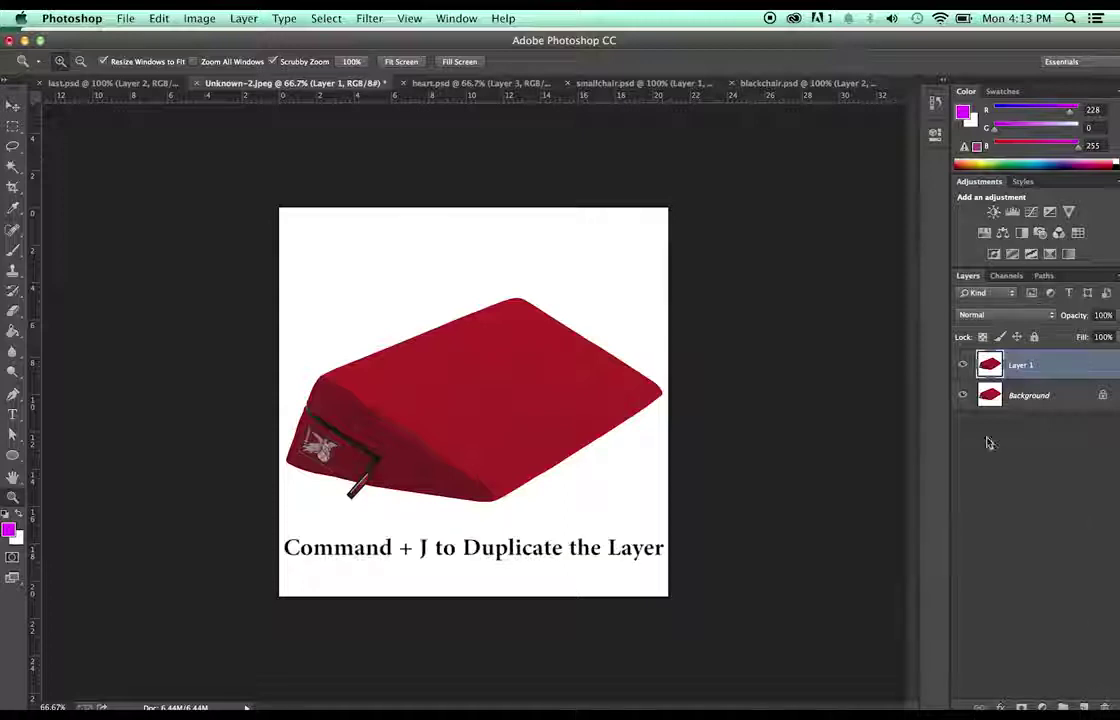
{"action": "left_click", "coordinate": [963, 396]}
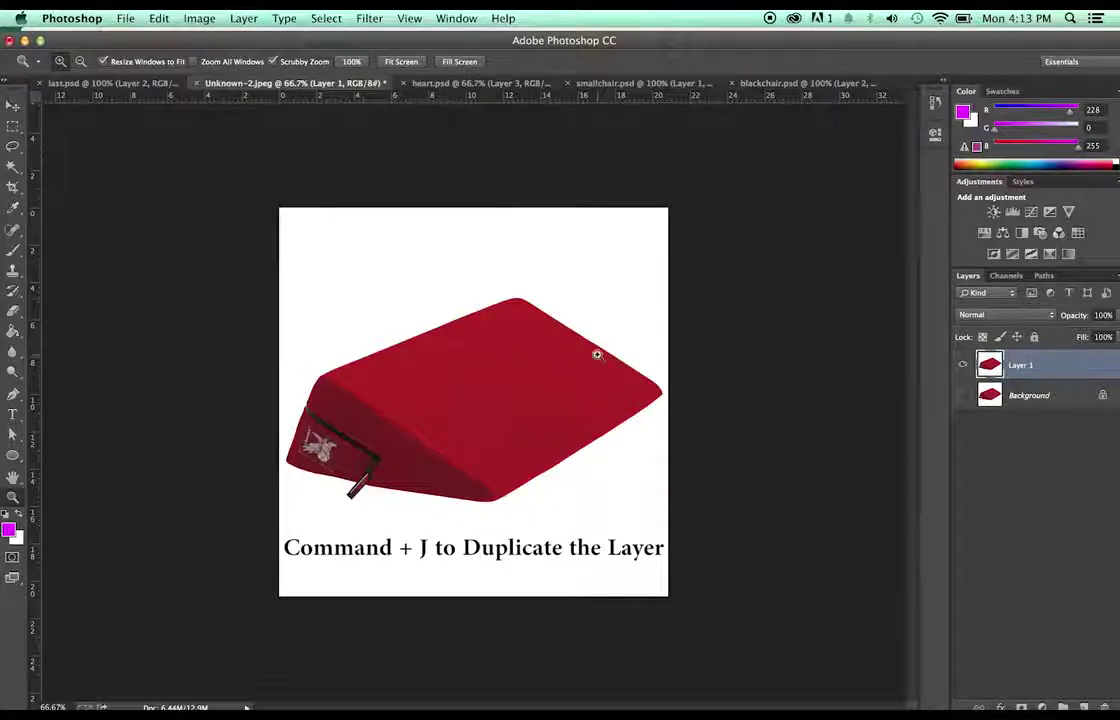
{"action": "key", "text": "w"}
{"action": "left_click", "coordinate": [12, 167]}
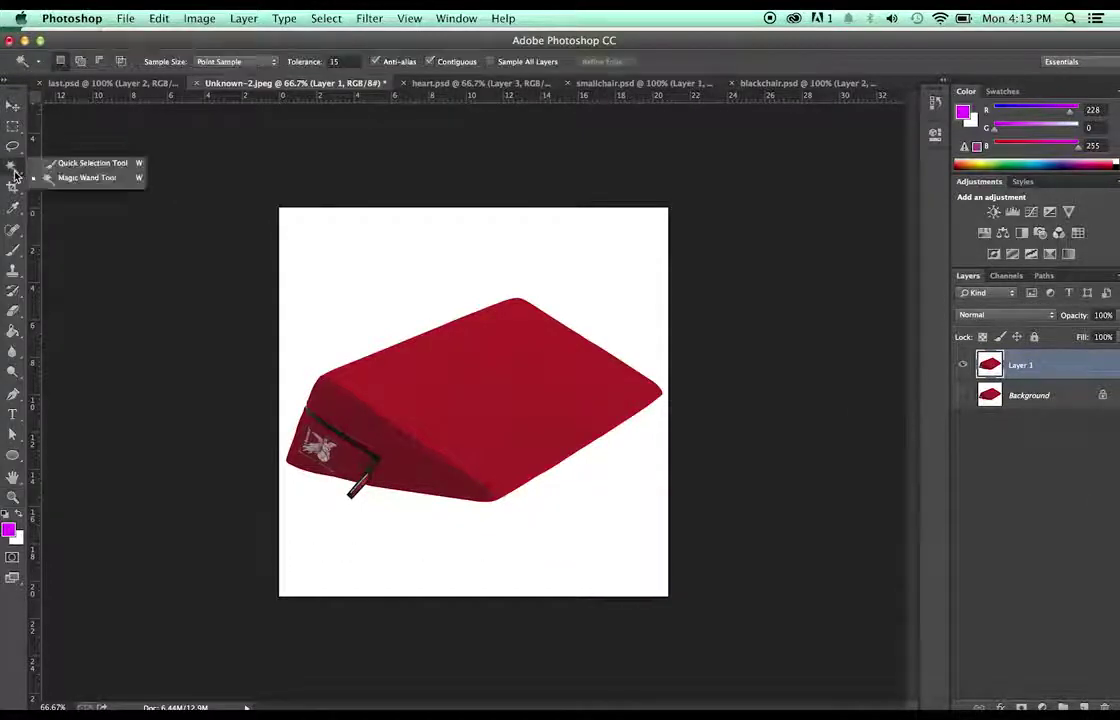
{"action": "left_click", "coordinate": [429, 268]}
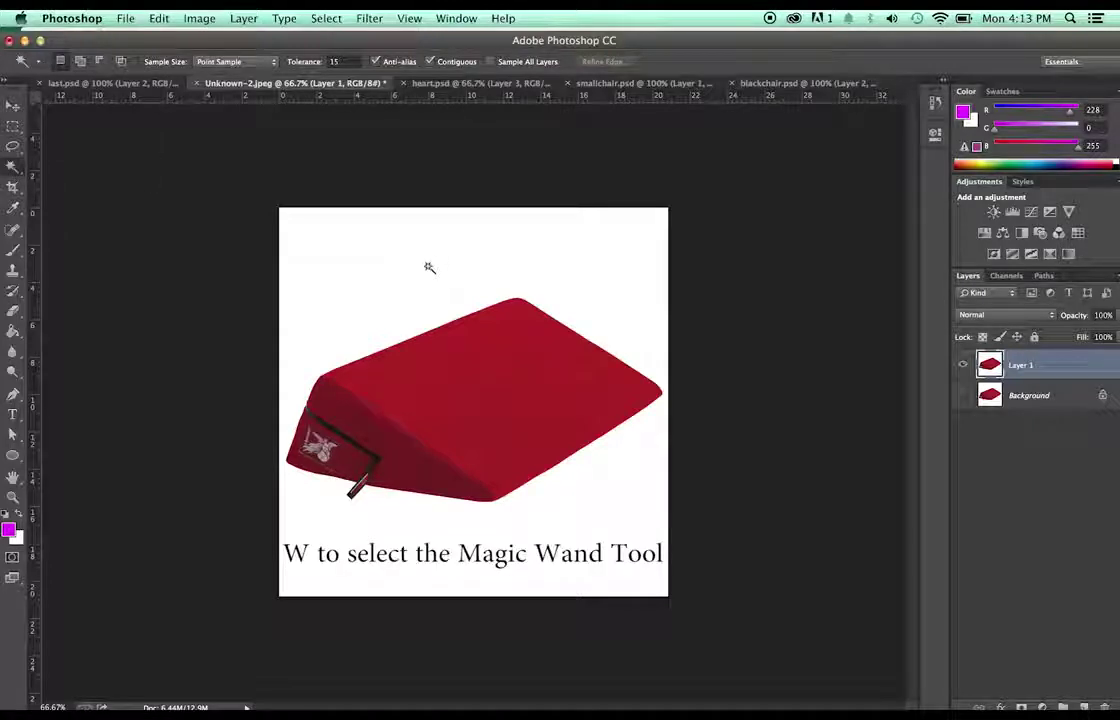
{"action": "left_click", "coordinate": [430, 283]}
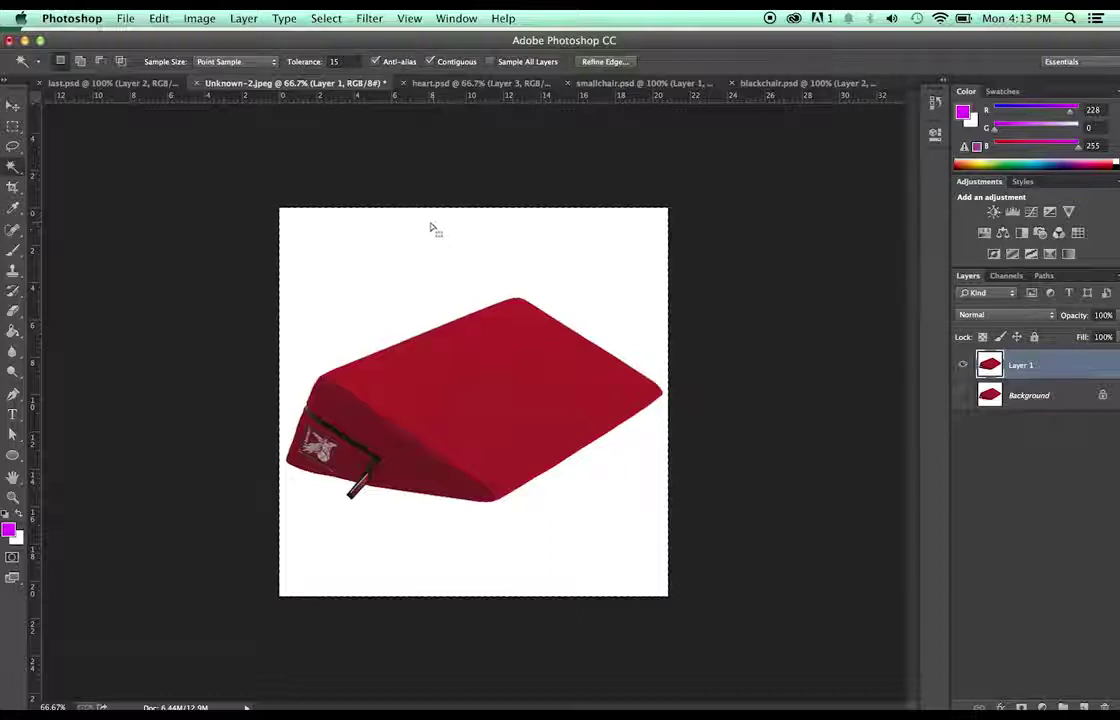
- Invert the selection to the red wedge, copy it onto its own new layer and hide Layer 1
{"action": "left_click", "coordinate": [340, 16]}
{"action": "left_click", "coordinate": [338, 79]}
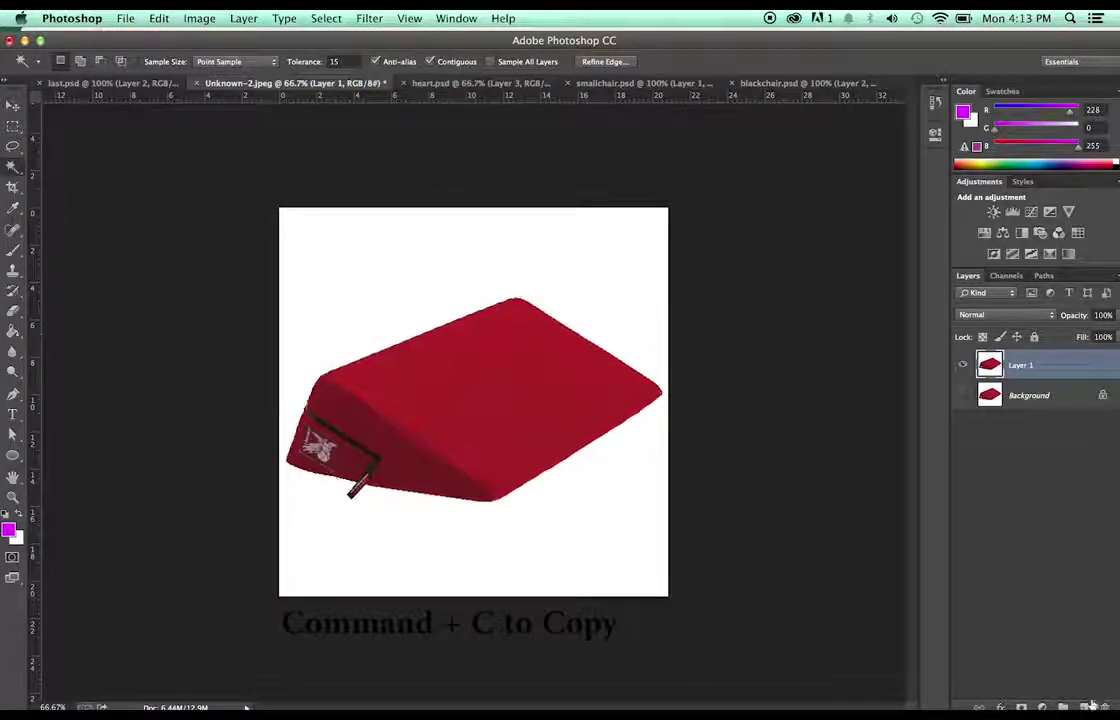
{"action": "key", "text": "super+v"}
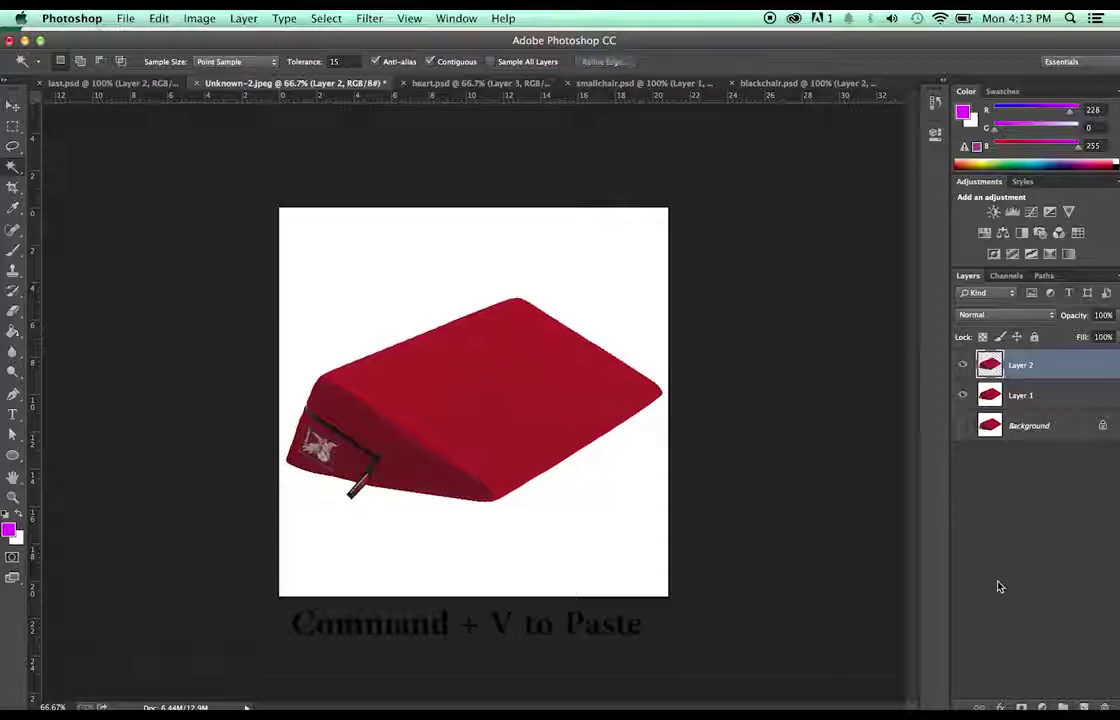
{"action": "left_click", "coordinate": [962, 395]}
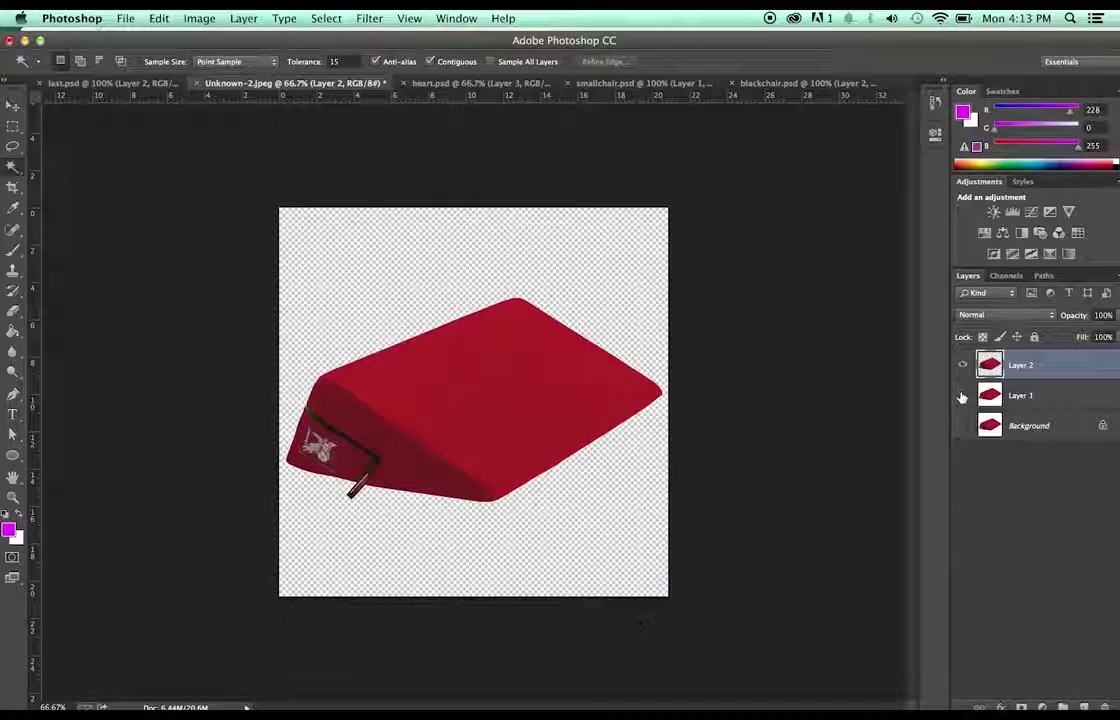
- Try filling the transparent area on the red wedge's cut-out layer with magenta, and undo the fill
{"action": "key", "text": "g"}
{"action": "left_click", "coordinate": [406, 259]}
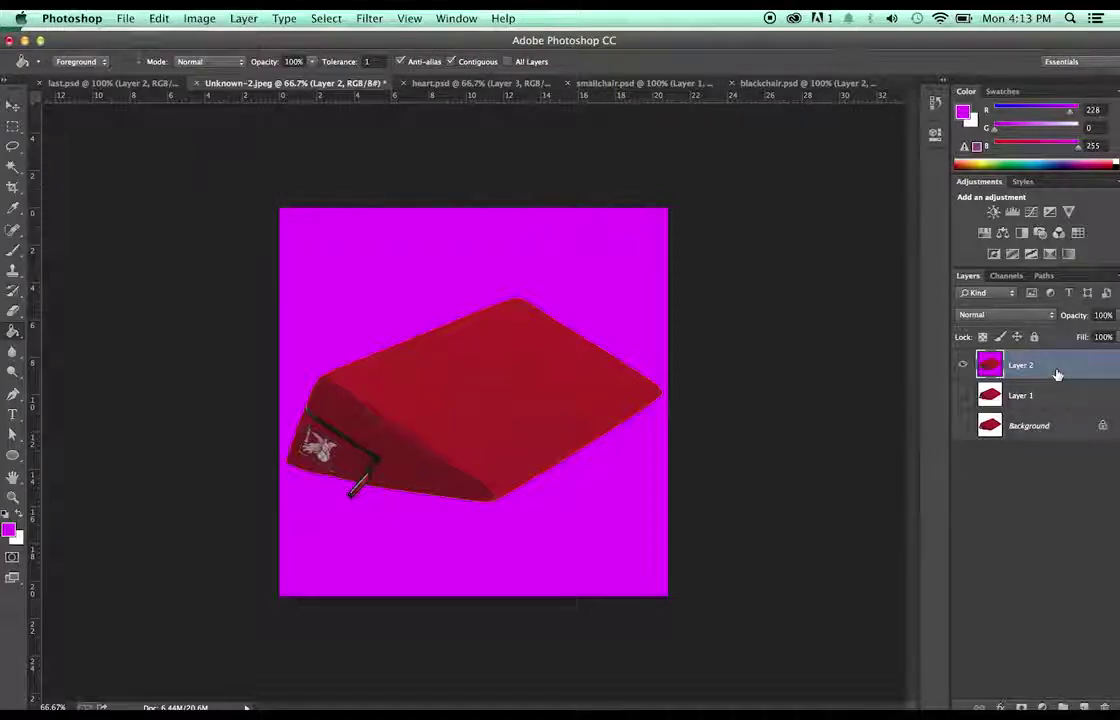
{"action": "key", "text": "super+z"}
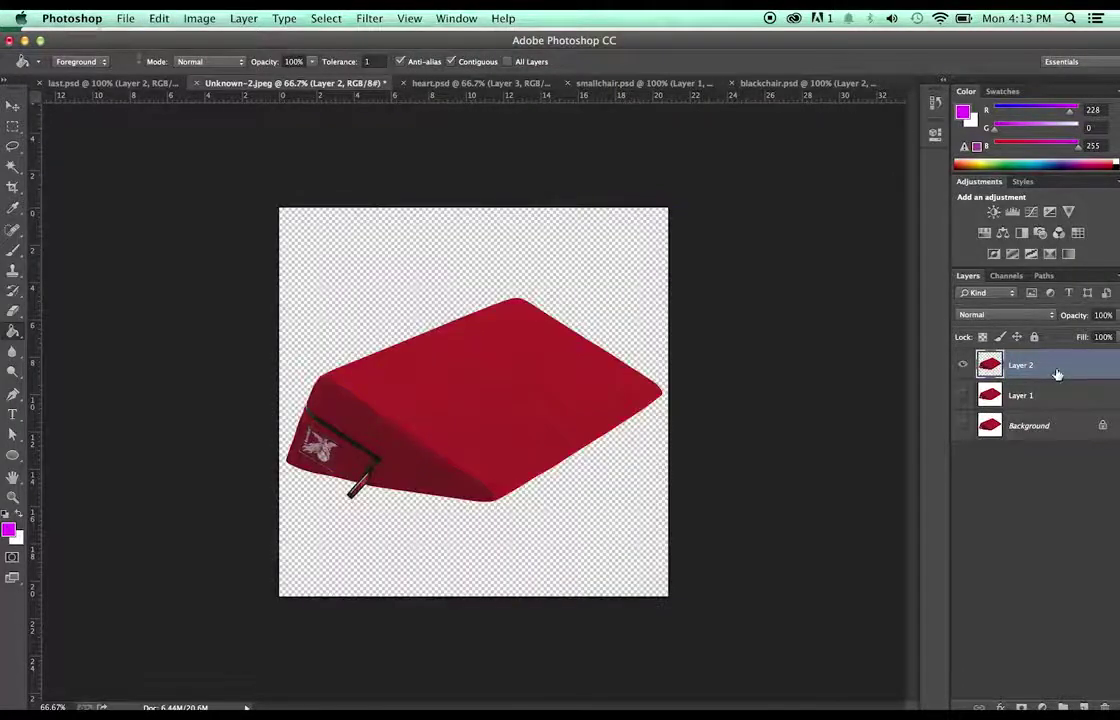
- Fill the area around the red wedge with magenta to inspect its cut-out edges up close, and undo the fill
{"action": "left_click", "coordinate": [581, 274]}
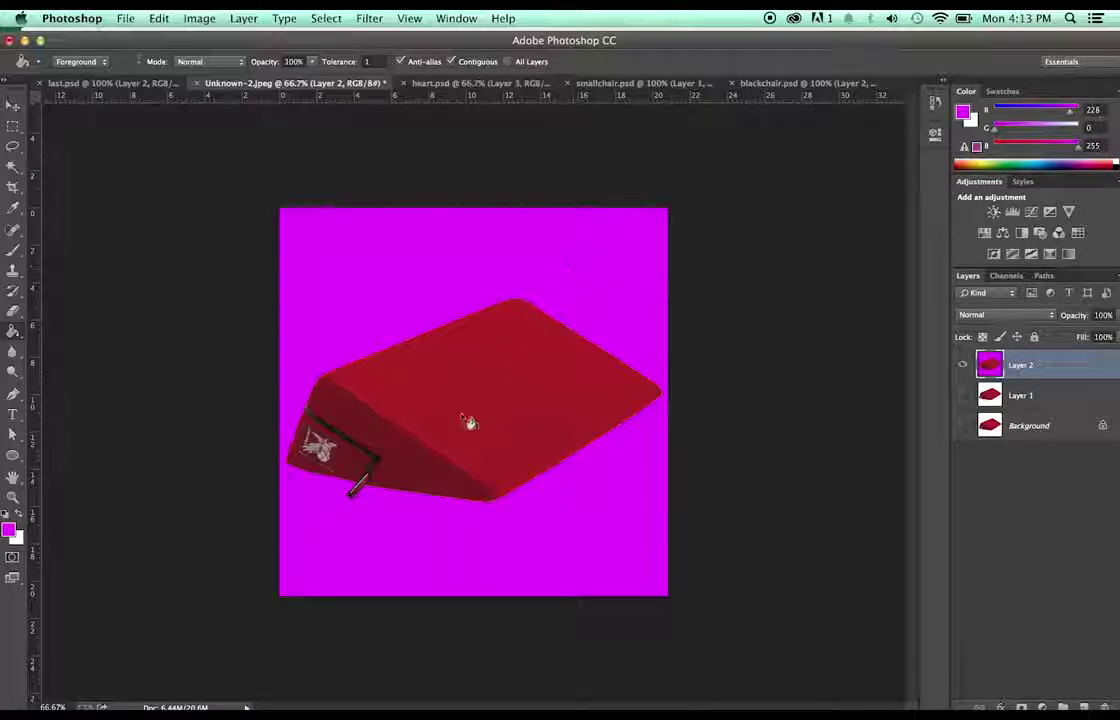
{"action": "left_click", "coordinate": [13, 497]}
{"action": "left_click", "coordinate": [627, 437]}
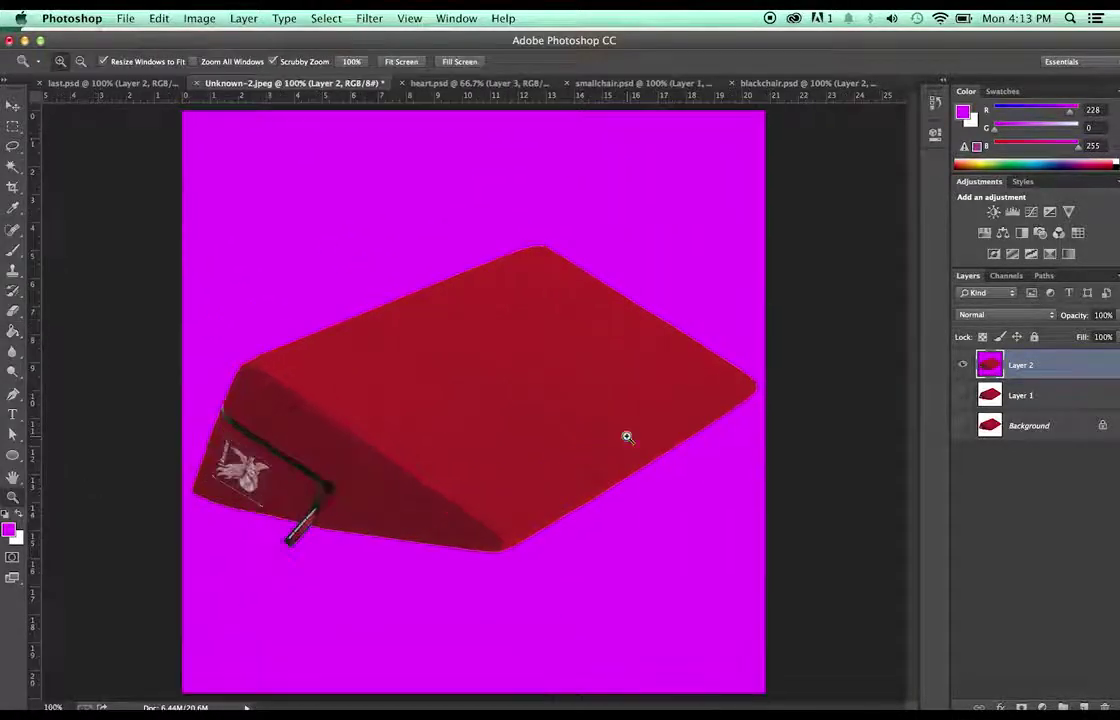
{"action": "left_click", "coordinate": [627, 437]}
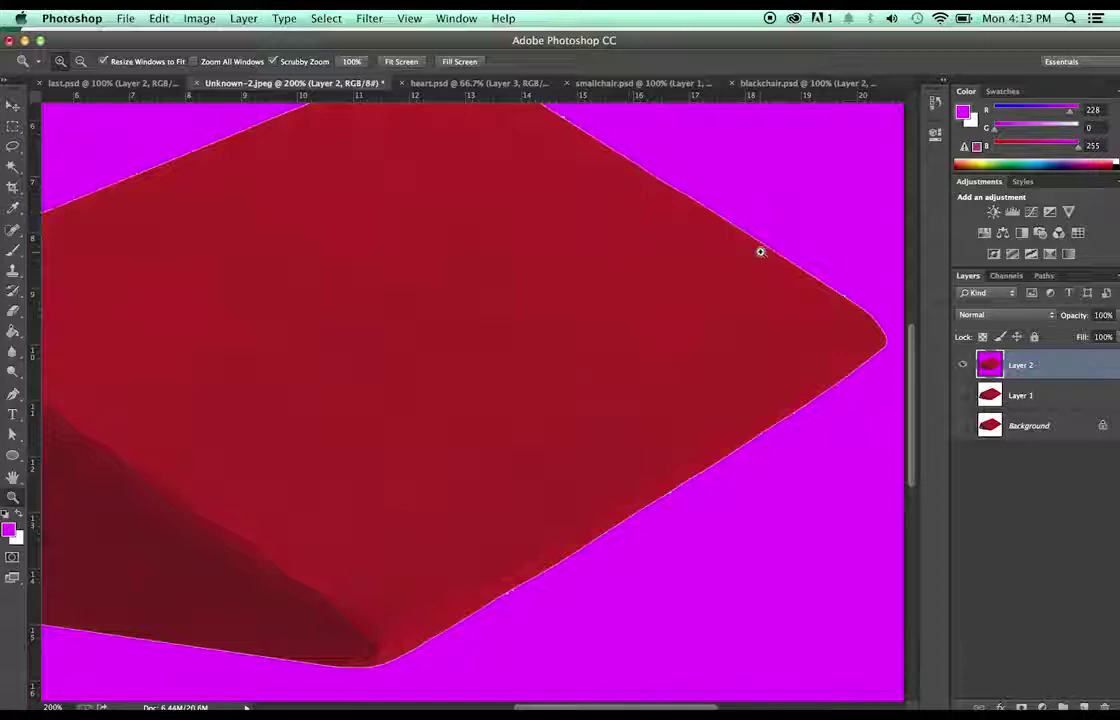
{"action": "key", "text": "super+z"}
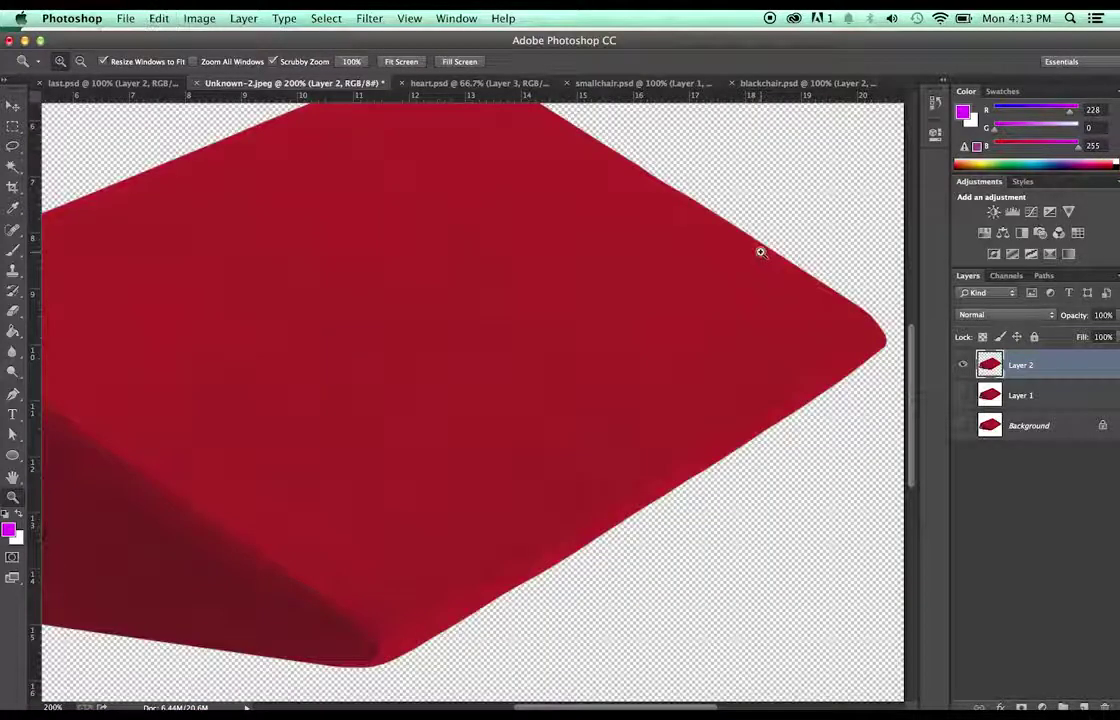
{"action": "left_click", "coordinate": [760, 252], "text": "alt"}
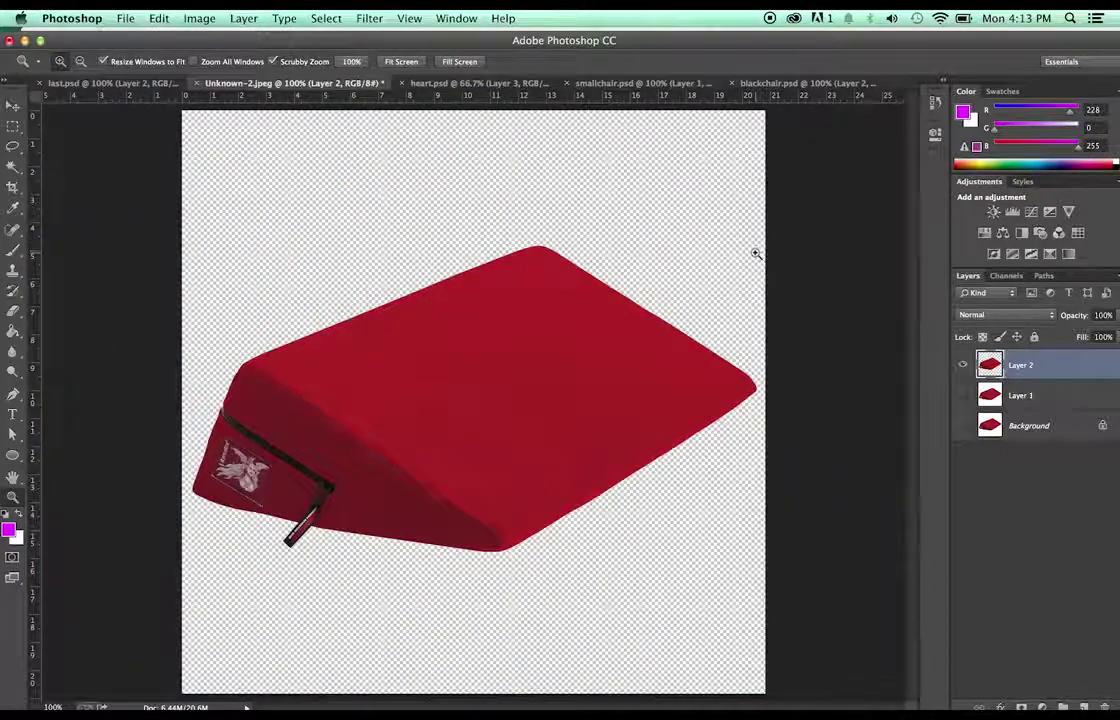
- Crop away the empty canvas above and below the red wedge, keeping the full image width
{"action": "key", "text": "c"}
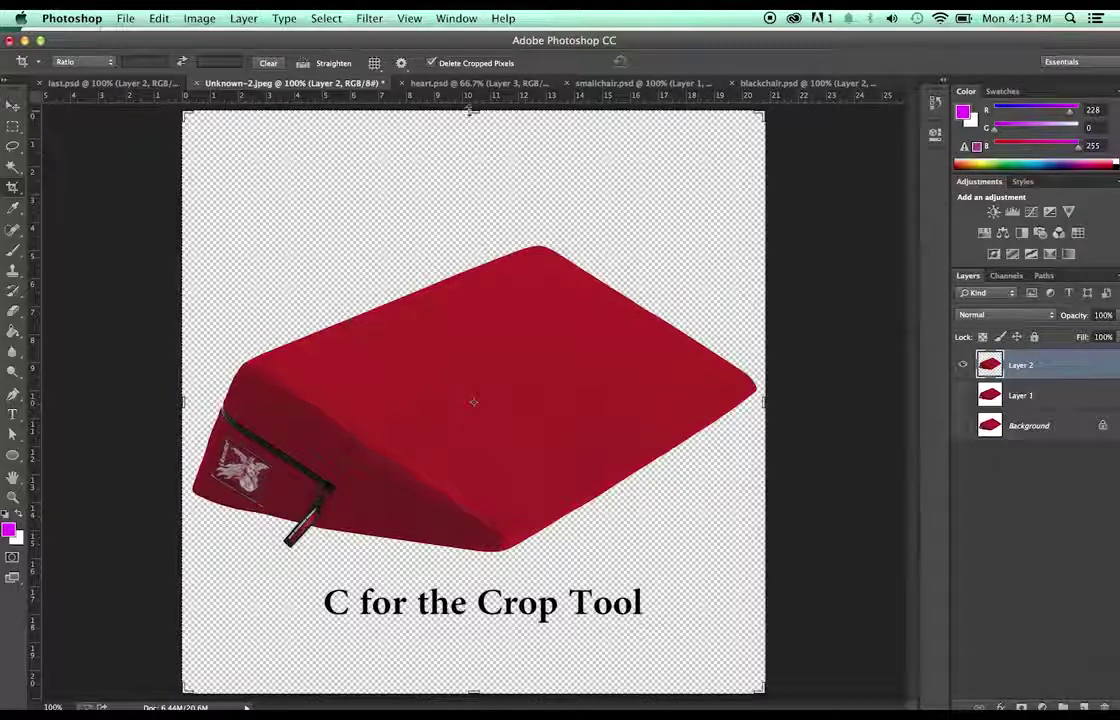
{"action": "left_click_drag", "start_coordinate": [470, 110], "coordinate": [484, 172]}
{"action": "left_click_drag", "start_coordinate": [468, 633], "coordinate": [491, 570]}
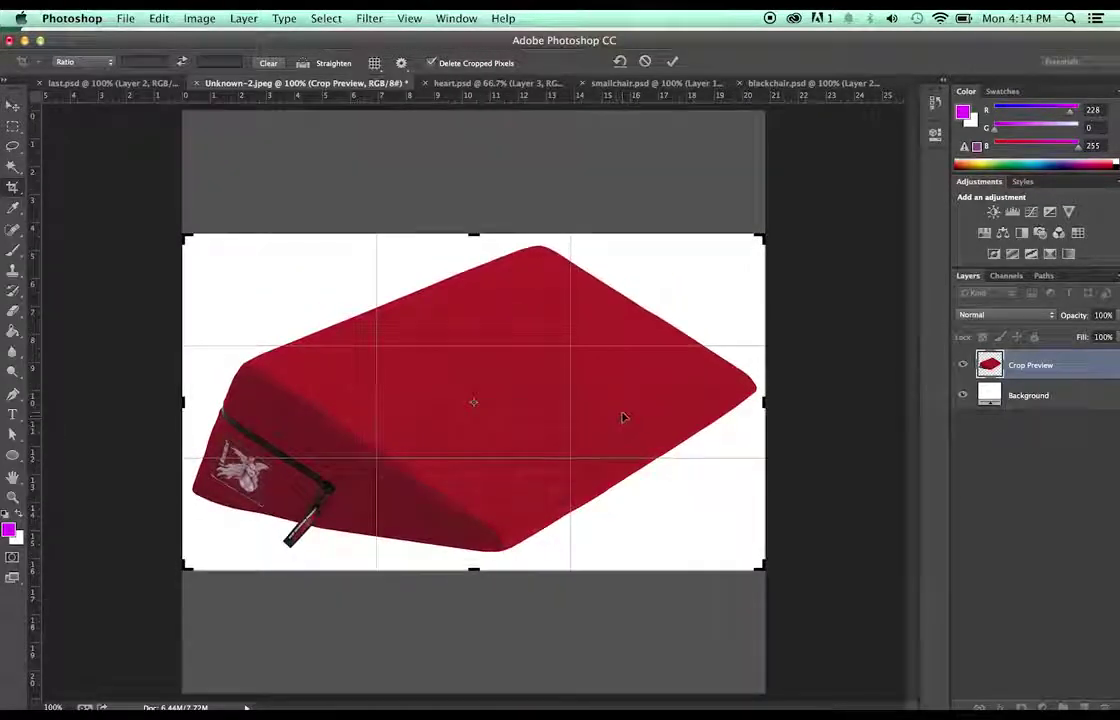
{"action": "key", "text": "Return"}
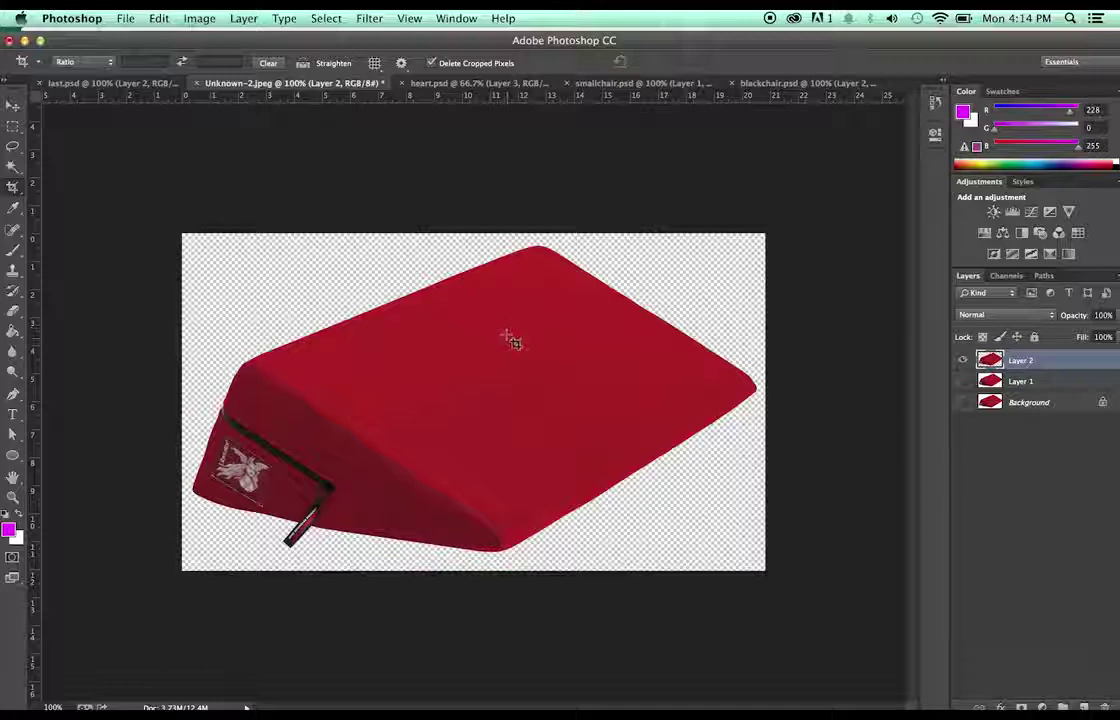
- Save the red wedge image as redchair.psd on the Desktop in Photoshop format with layers and Maximize Compatibility
{"action": "left_click", "coordinate": [125, 18]}
{"action": "left_click", "coordinate": [228, 193]}
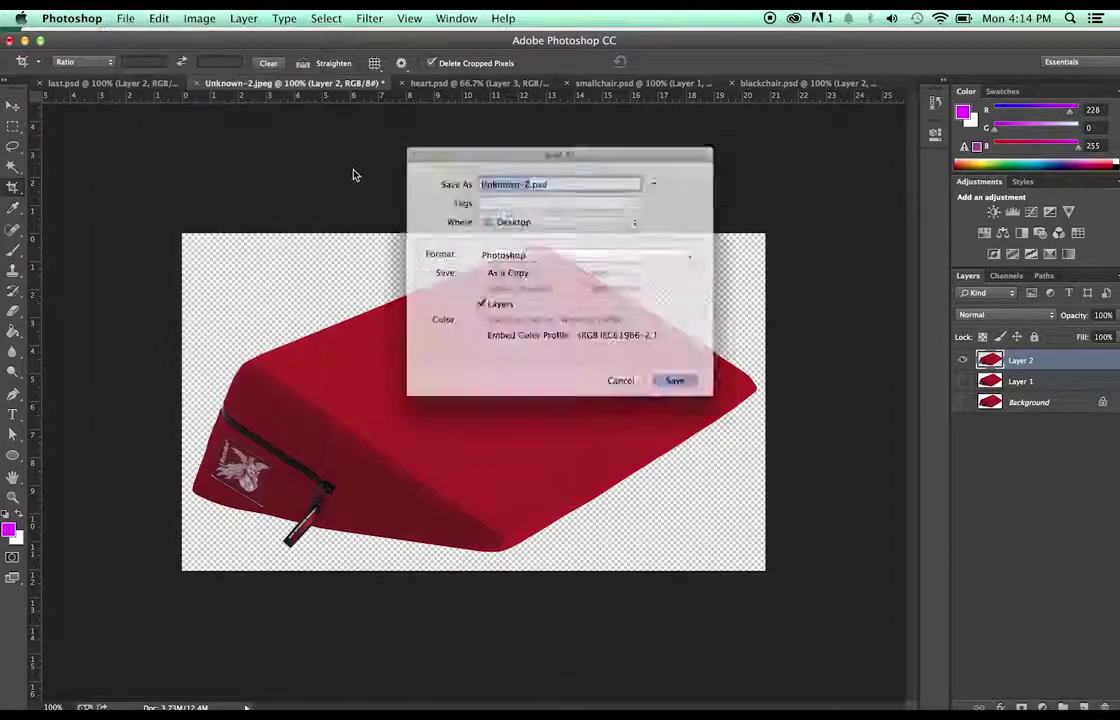
{"action": "type", "text": "redchai"}
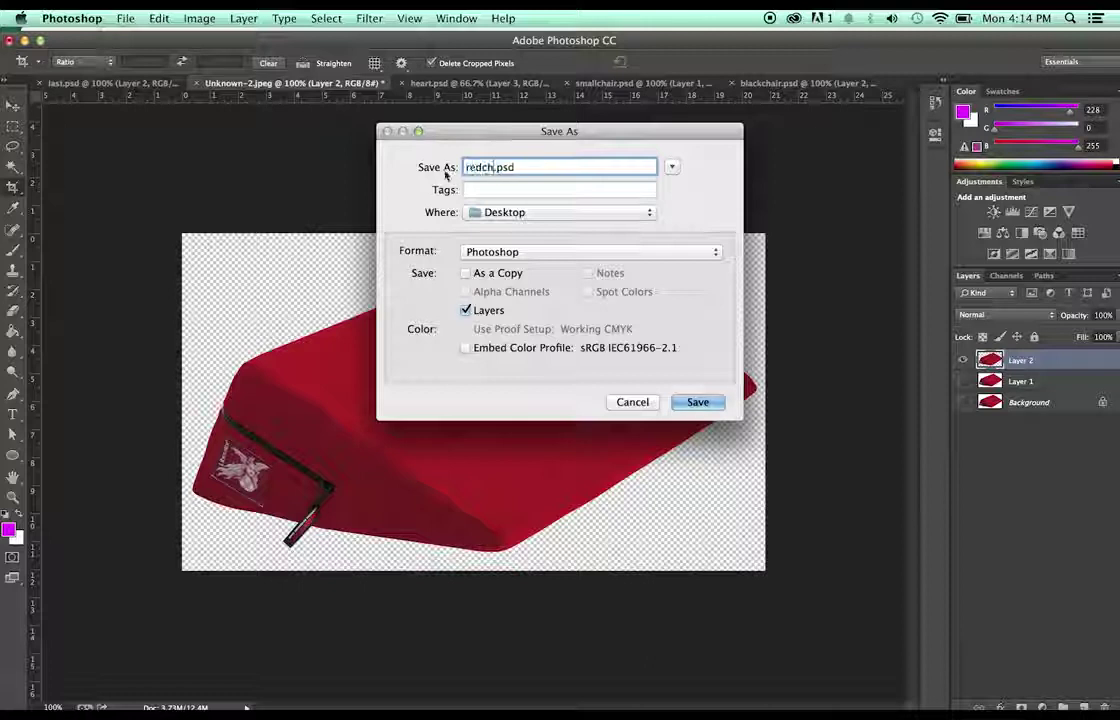
{"action": "type", "text": "r"}
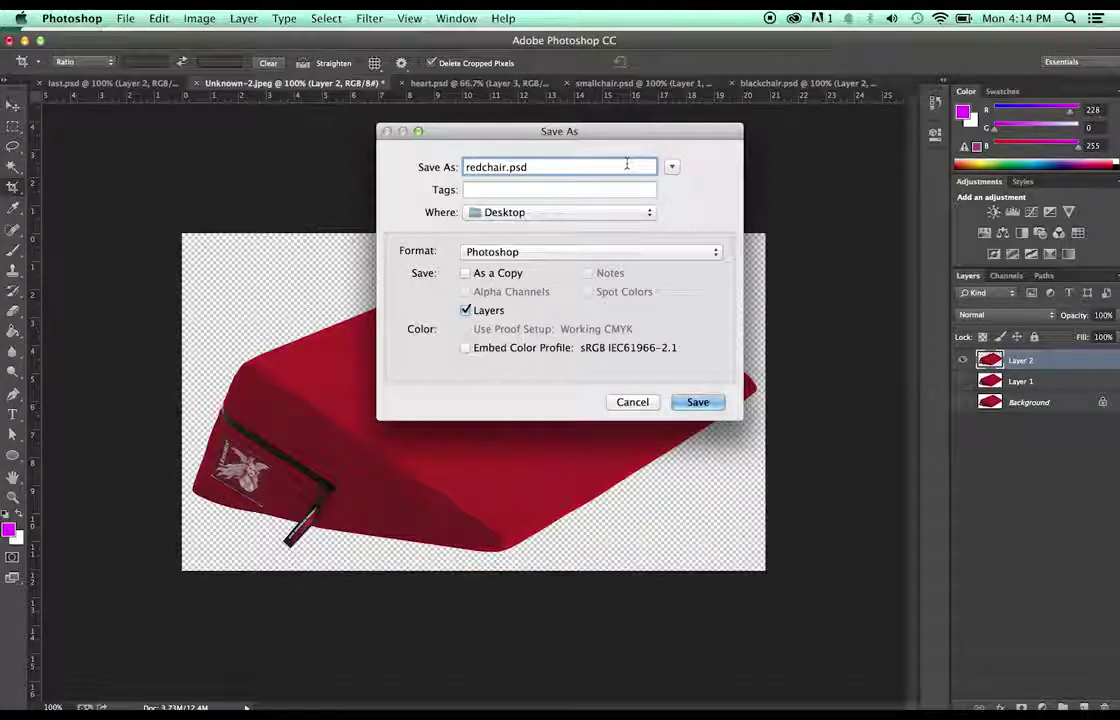
{"action": "left_click", "coordinate": [695, 403]}
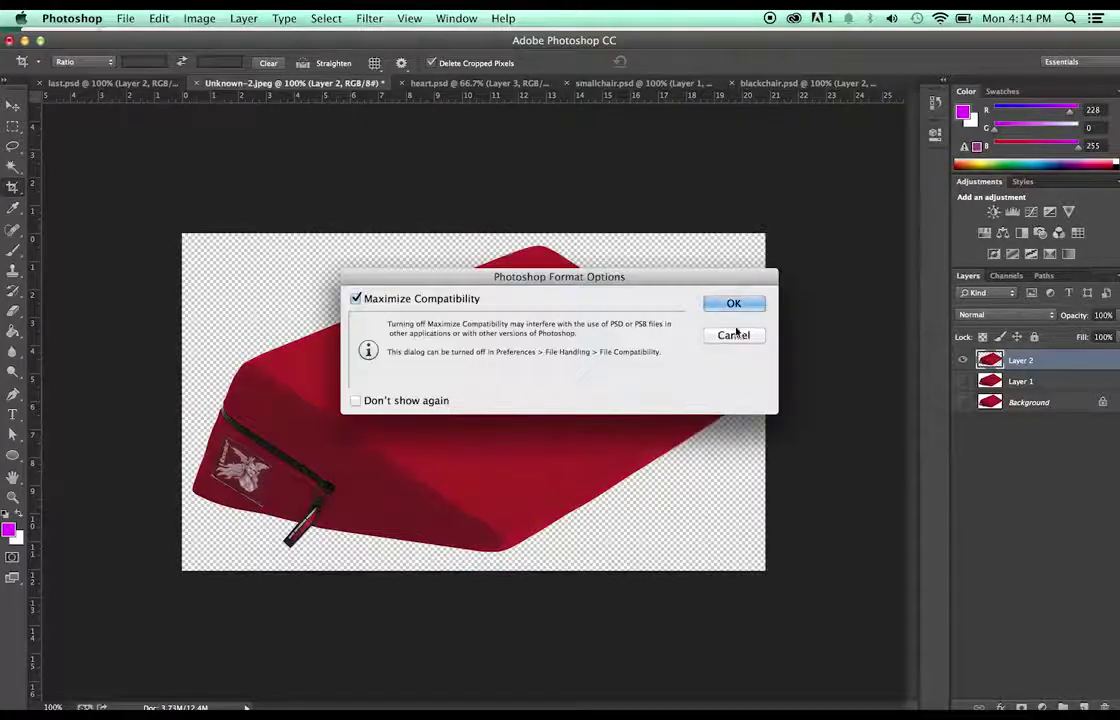
{"action": "left_click", "coordinate": [734, 305]}
- Save a PNG copy of the redchair image to the Desktop
{"action": "key", "text": "super+shift+s"}
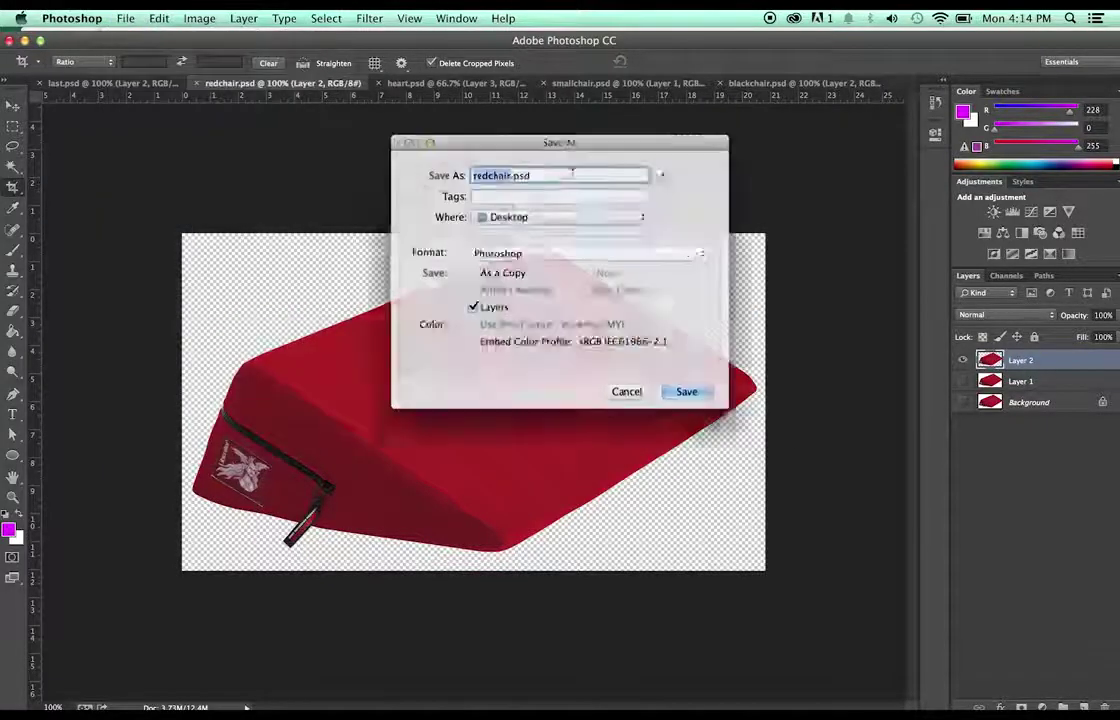
{"action": "left_click", "coordinate": [700, 252]}
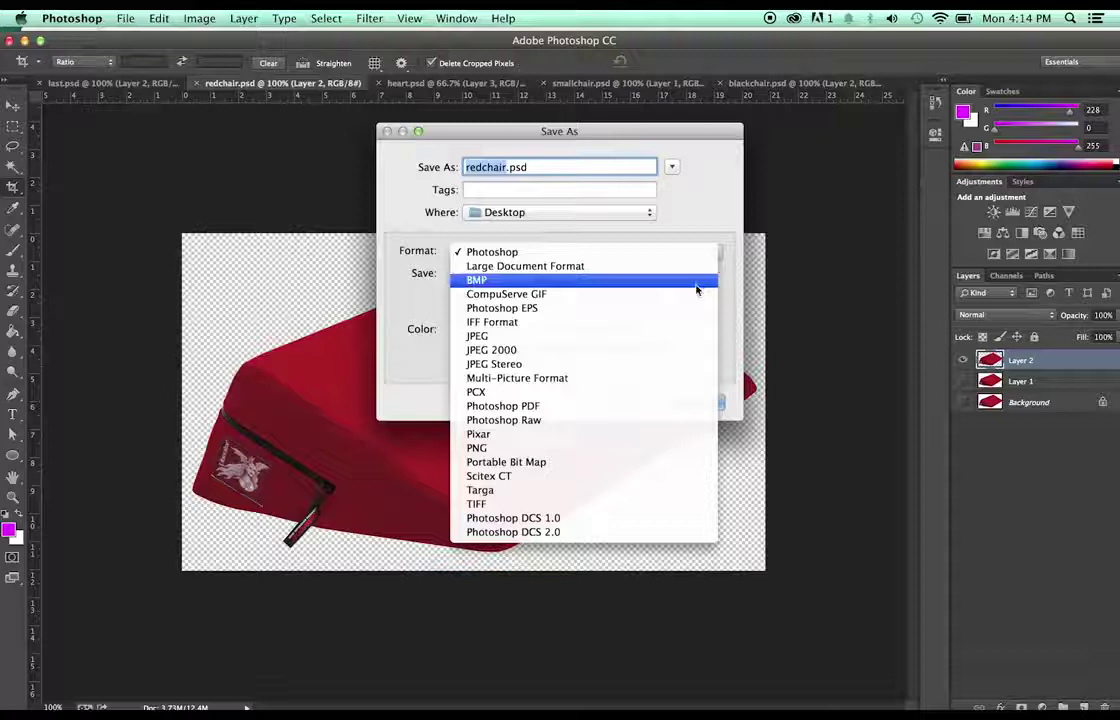
{"action": "left_click", "coordinate": [686, 453]}
{"action": "left_click", "coordinate": [697, 401]}
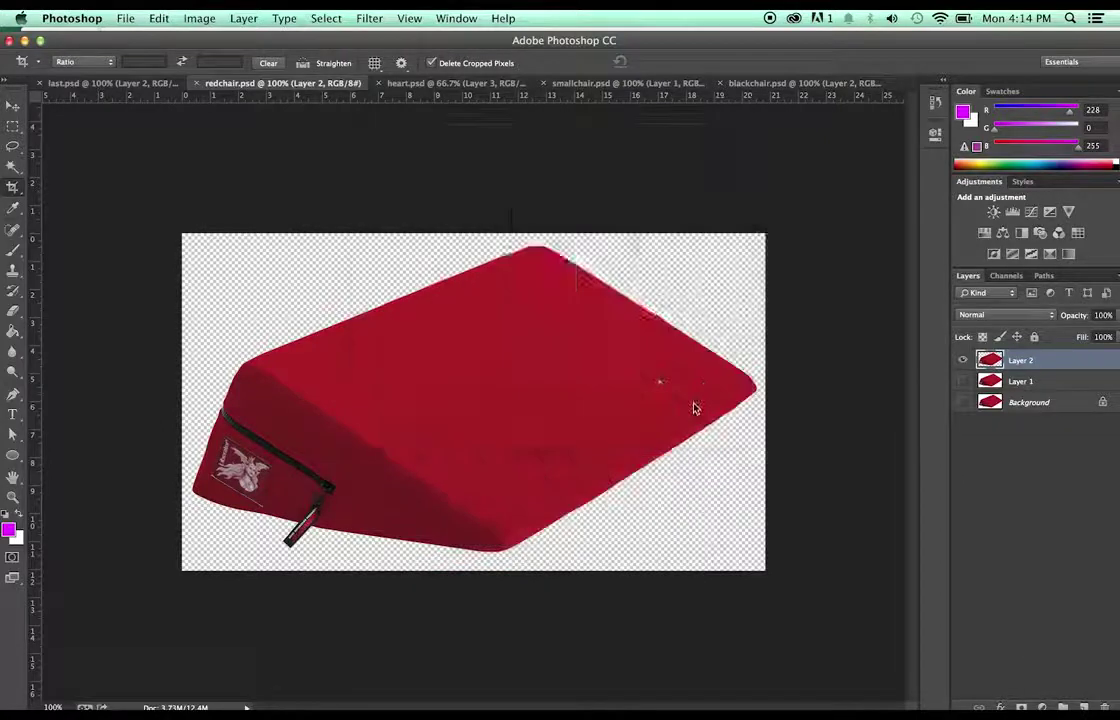
{"action": "left_click", "coordinate": [635, 240]}
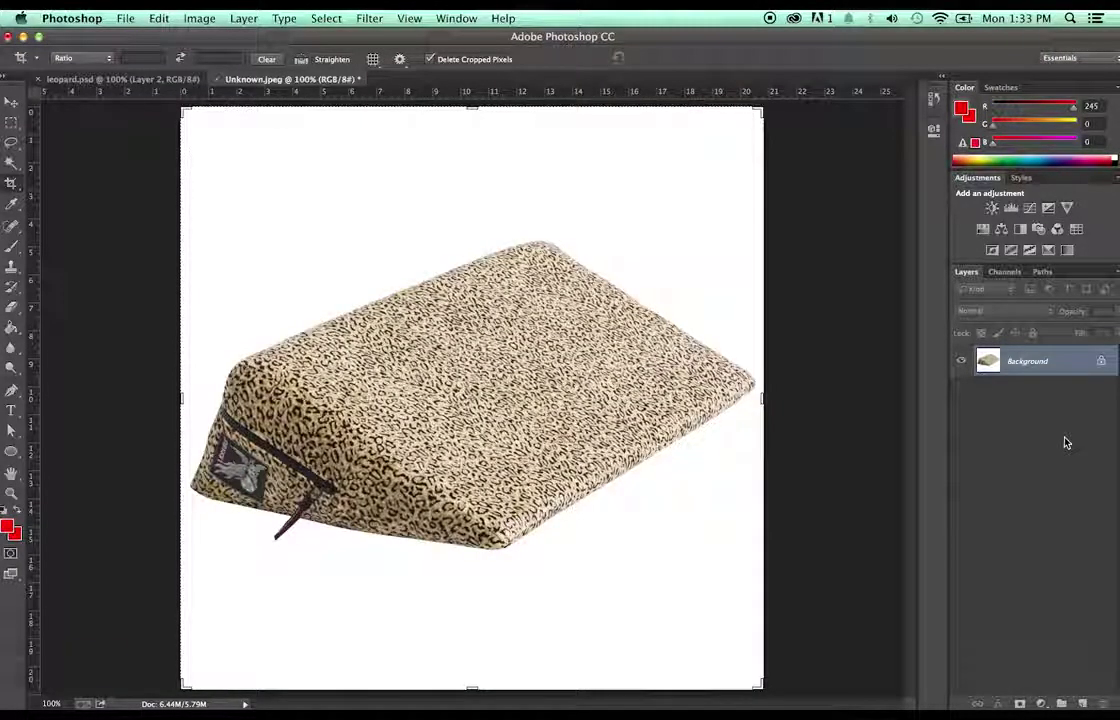
- Duplicate the Background layer of Unknown.jpeg and select the white area around the leopard wedge with the Magic Wand at tolerance 15
{"action": "key", "text": "super+j"}
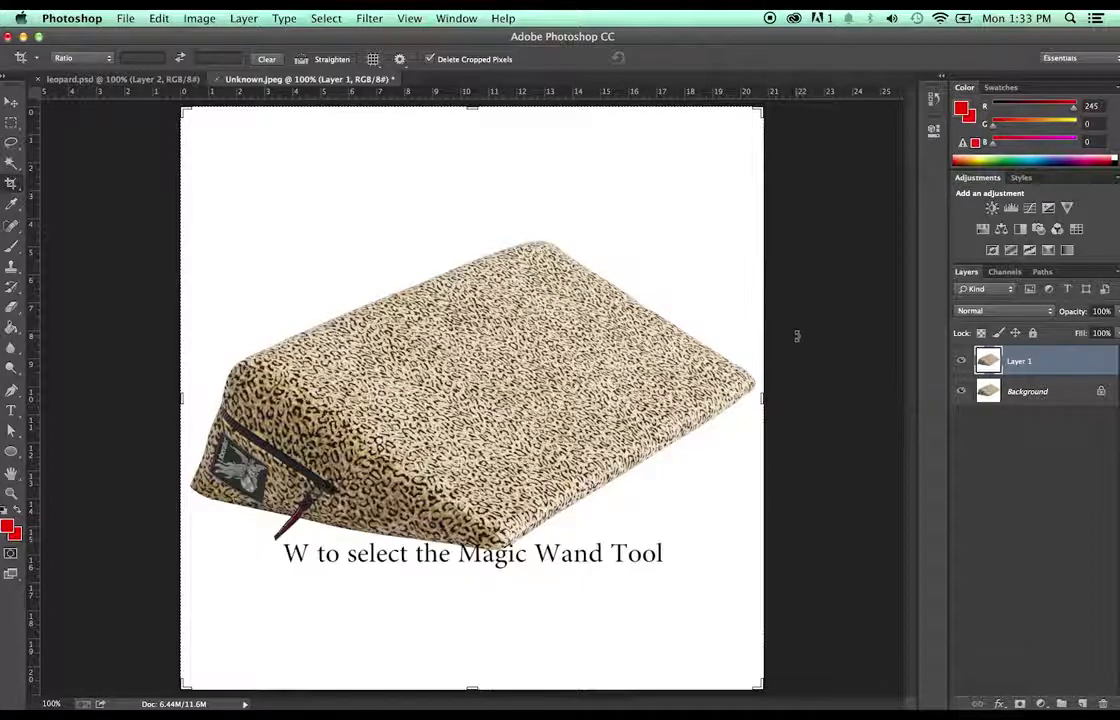
{"action": "key", "text": "w"}
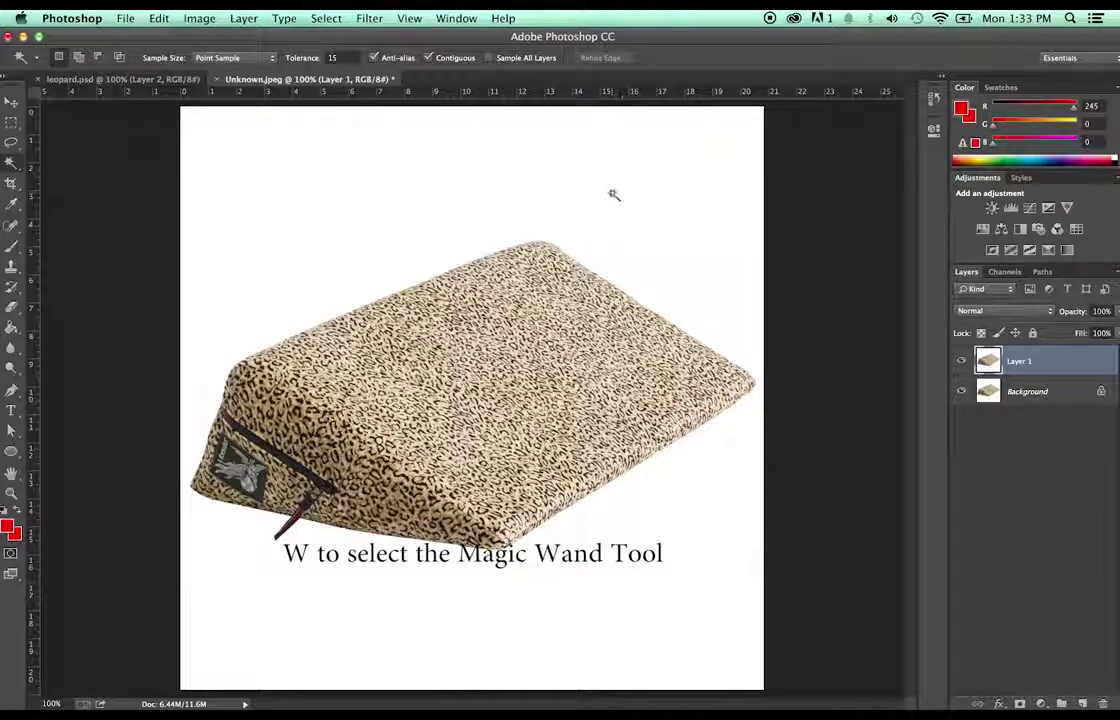
{"action": "left_click", "coordinate": [446, 209]}
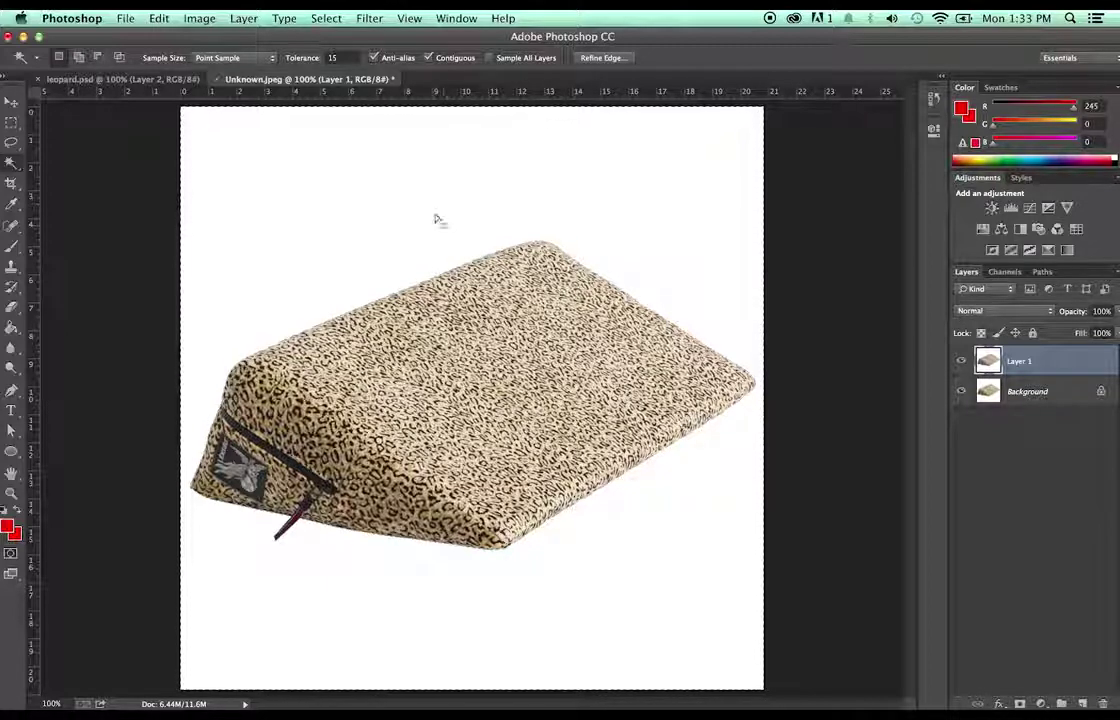
- Invert the selection to the leopard wedge, copy it onto its own new layer, and hide Layer 1 and Background
{"action": "left_click", "coordinate": [326, 18]}
{"action": "left_click", "coordinate": [354, 81]}
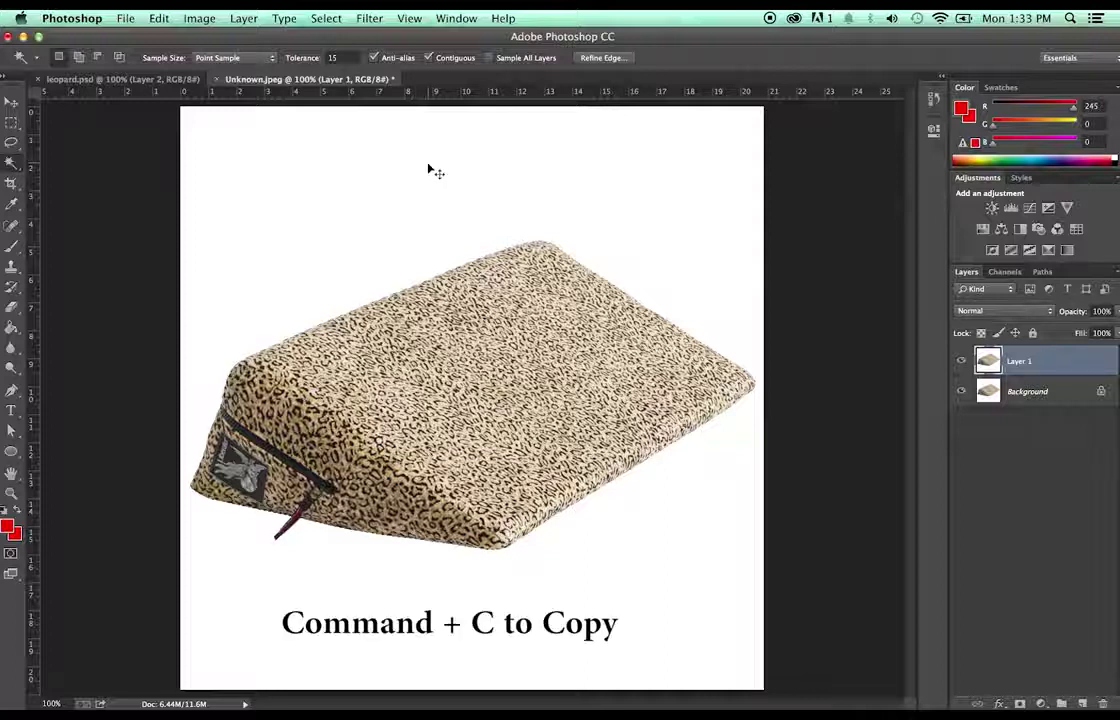
{"action": "left_click", "coordinate": [1080, 703]}
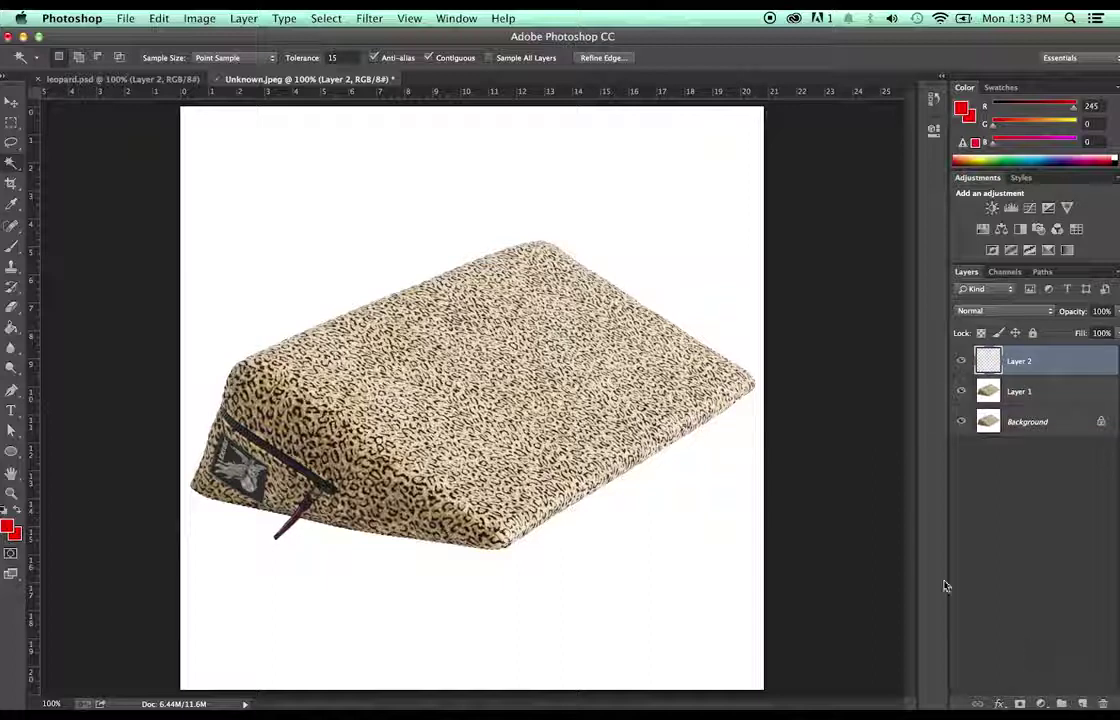
{"action": "key", "text": "super+v"}
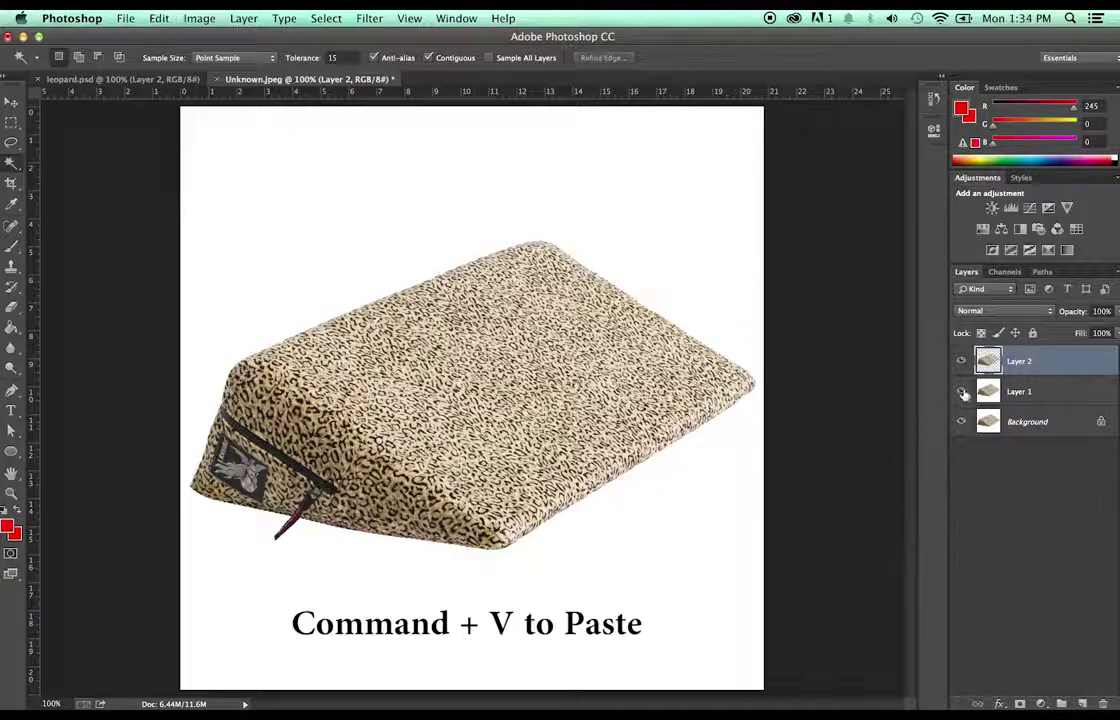
{"action": "left_click", "coordinate": [961, 422]}
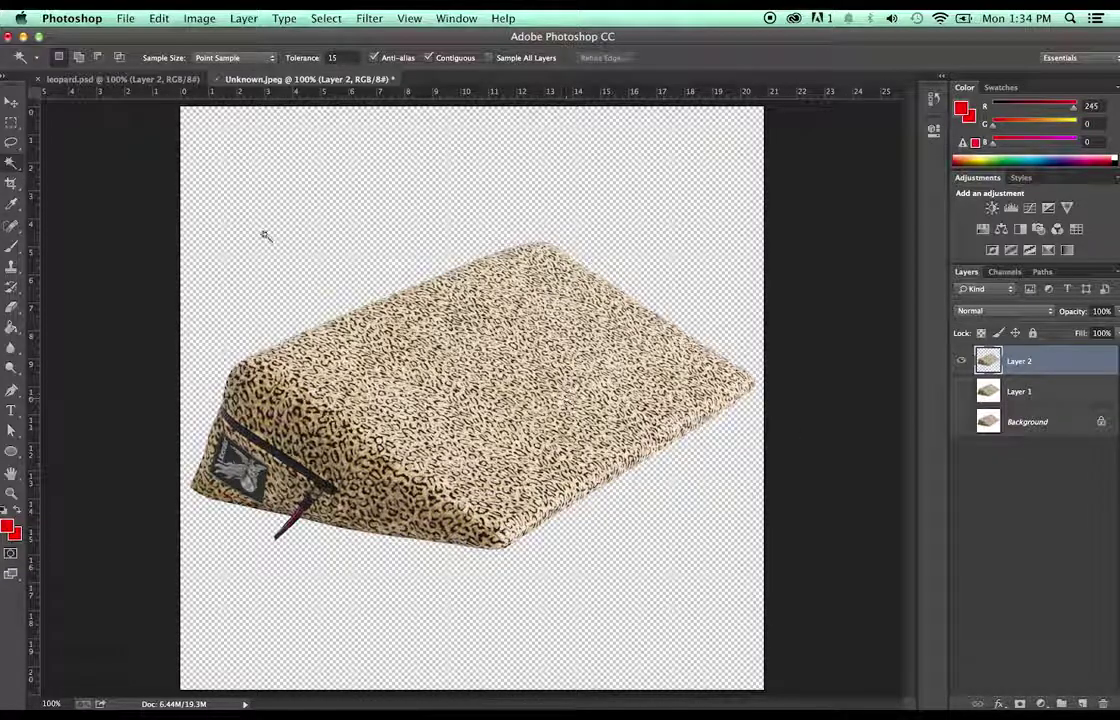
- Crop away the empty canvas above and below the leopard wedge, keeping the full image width
{"action": "key", "text": "c"}
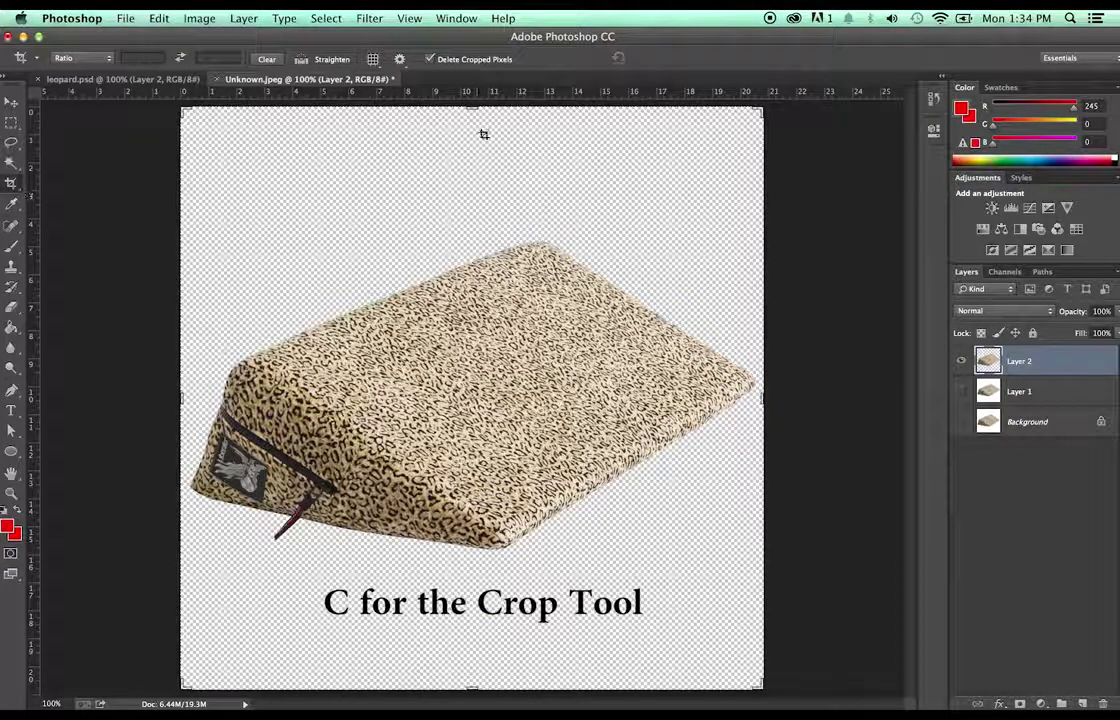
{"action": "left_click_drag", "start_coordinate": [467, 110], "coordinate": [472, 157]}
{"action": "left_click_drag", "start_coordinate": [472, 637], "coordinate": [472, 580]}
{"action": "key", "text": "Return"}
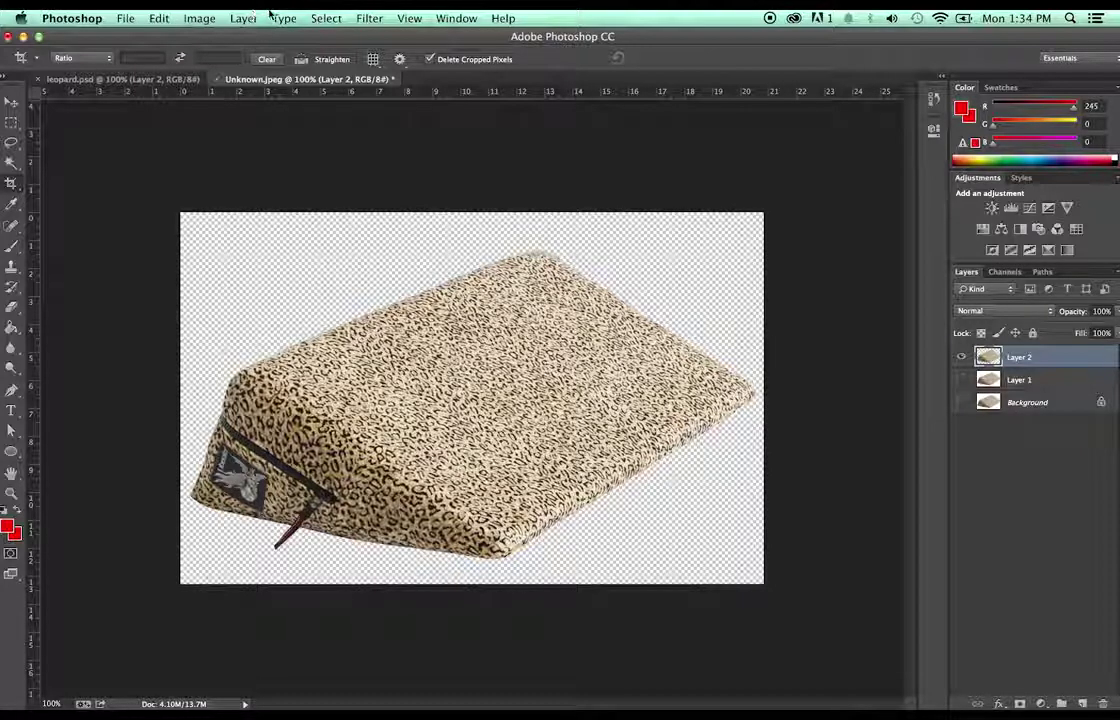
- Check the pixel dimensions of the cropped leopard wedge image
{"action": "left_click", "coordinate": [205, 15]}
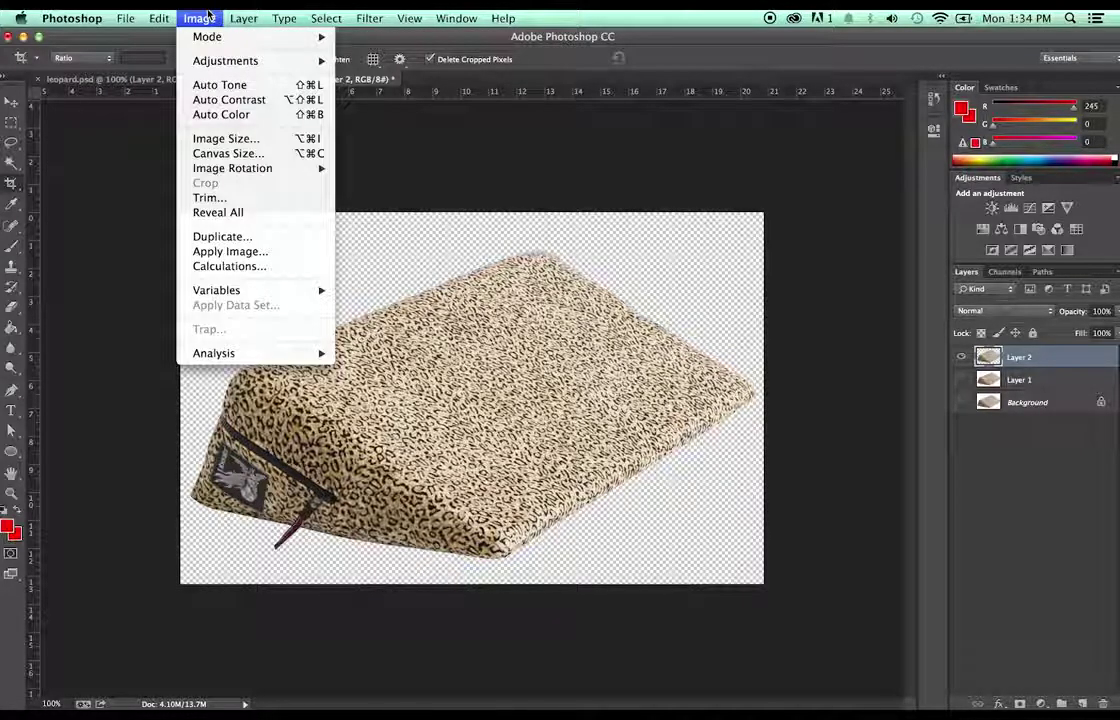
{"action": "left_click", "coordinate": [257, 145]}
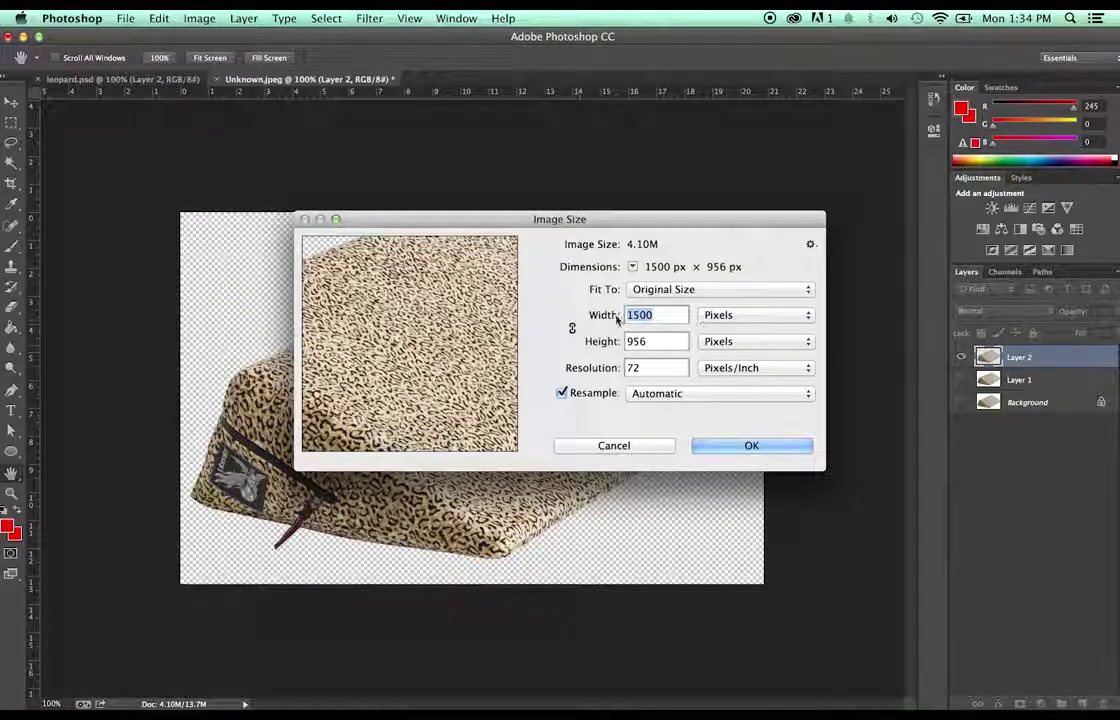
{"action": "left_click", "coordinate": [745, 447]}
{"action": "key", "text": "c"}
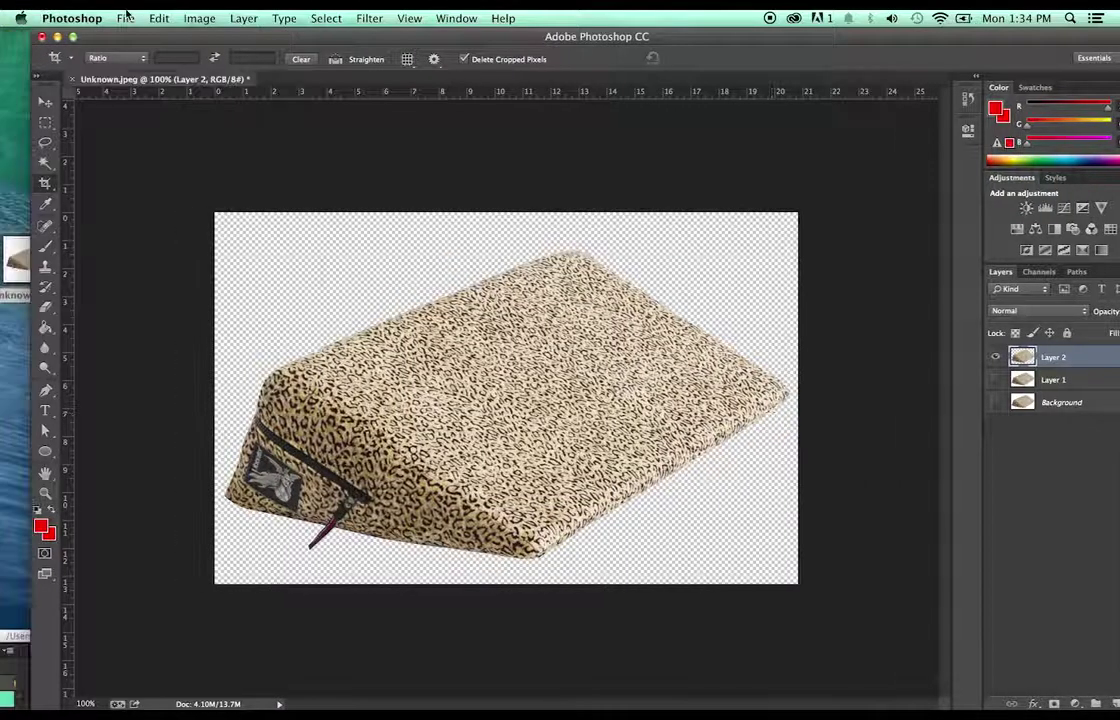
- Save the leopard wedge image as last.psd on the Desktop in Photoshop format with layers
{"action": "left_click", "coordinate": [125, 18]}
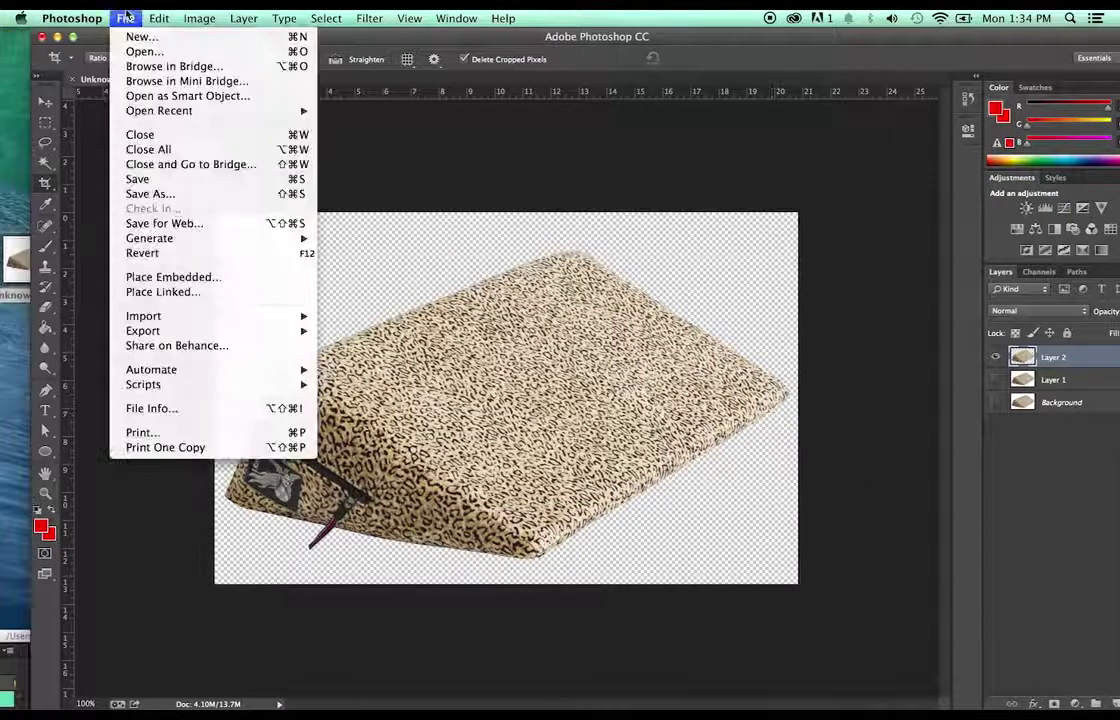
{"action": "left_click", "coordinate": [222, 196]}
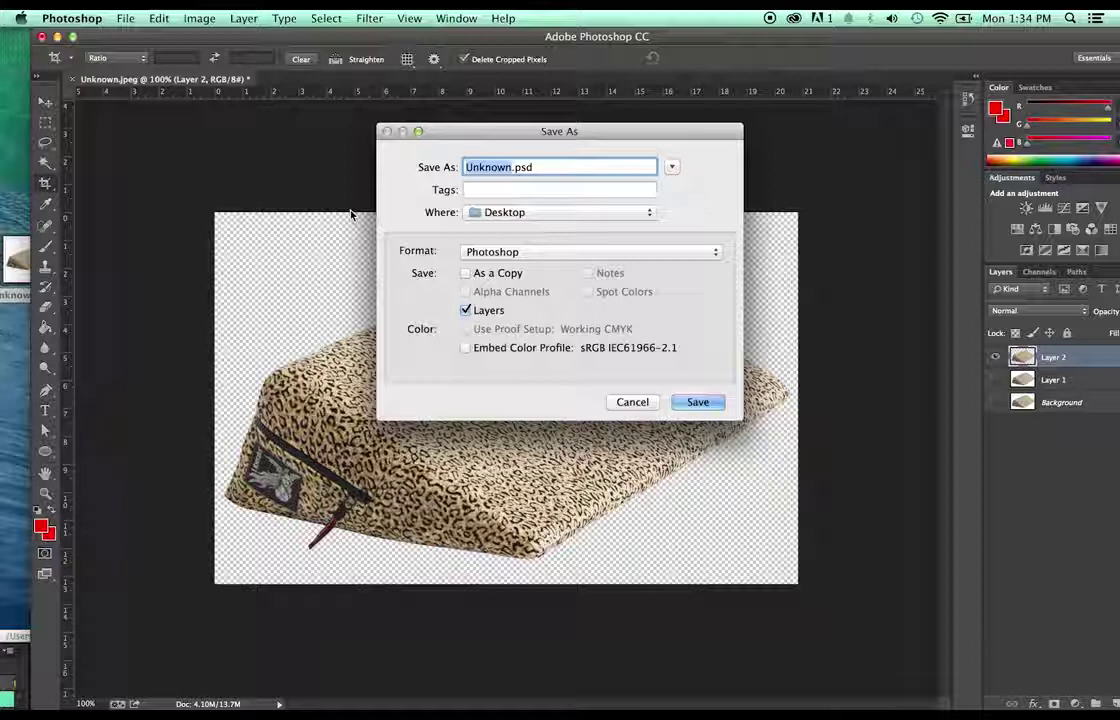
{"action": "type", "text": "last"}
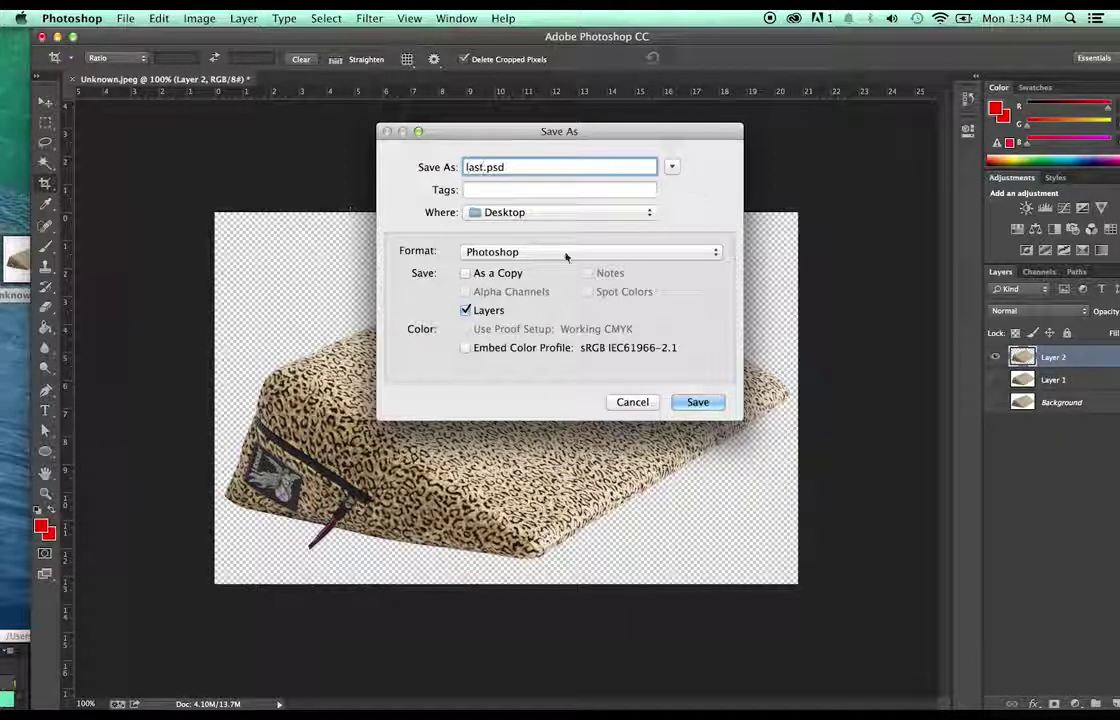
{"action": "left_click", "coordinate": [698, 402]}
{"action": "left_click", "coordinate": [730, 302]}
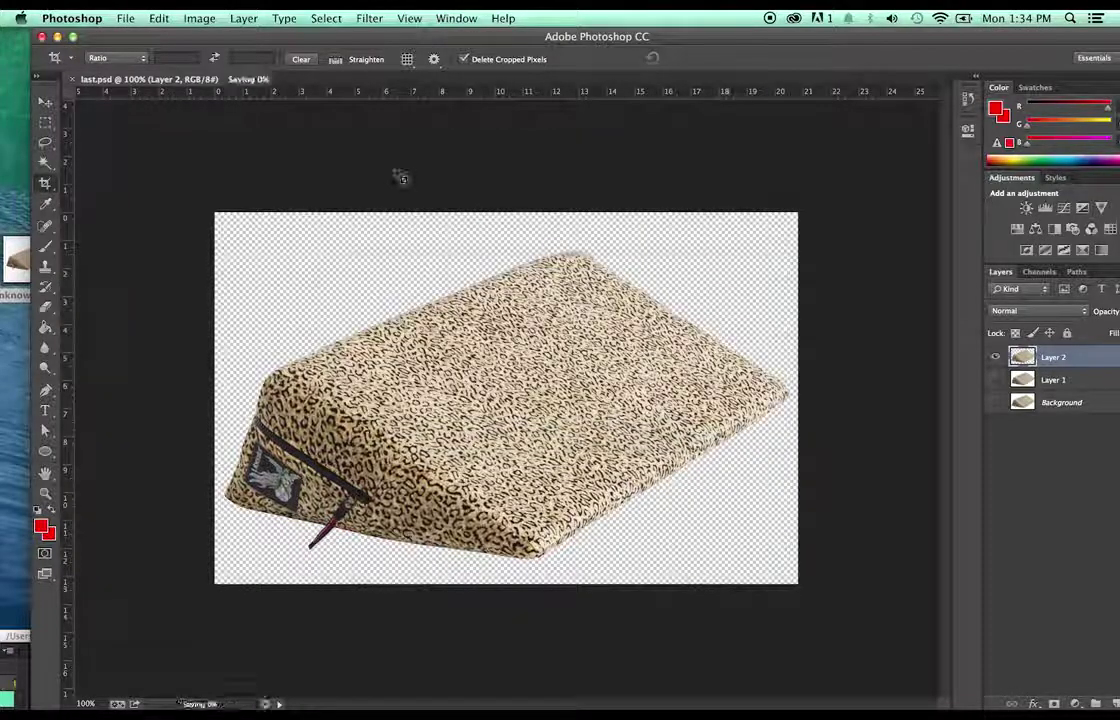
- Save a copy of the leopard wedge image to the Desktop as last.png in PNG format
{"action": "left_click", "coordinate": [125, 18]}
{"action": "left_click", "coordinate": [150, 192]}
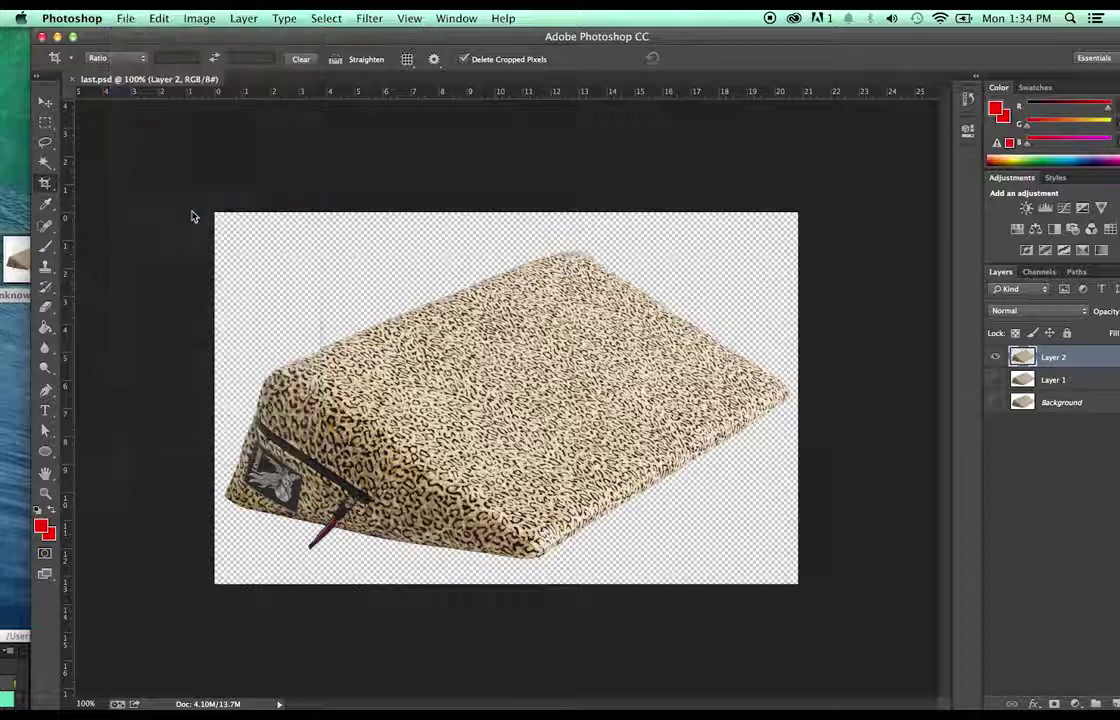
{"action": "left_click", "coordinate": [535, 253]}
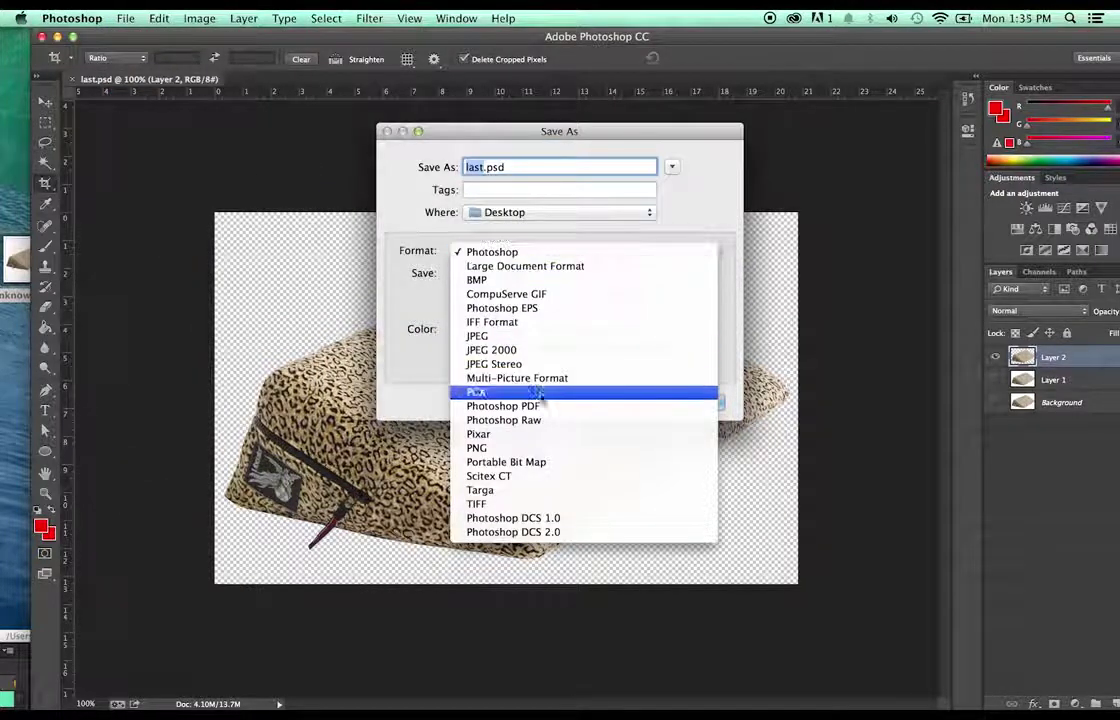
{"action": "left_click", "coordinate": [530, 449]}
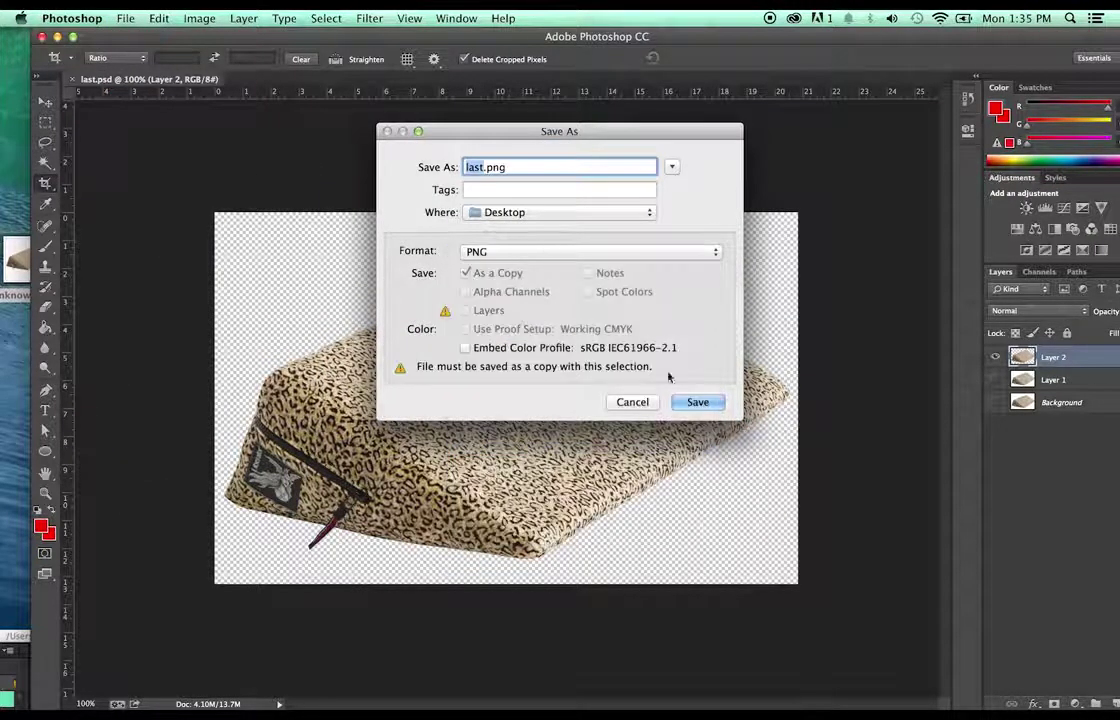
{"action": "left_click", "coordinate": [696, 402]}
{"action": "left_click", "coordinate": [615, 239]}
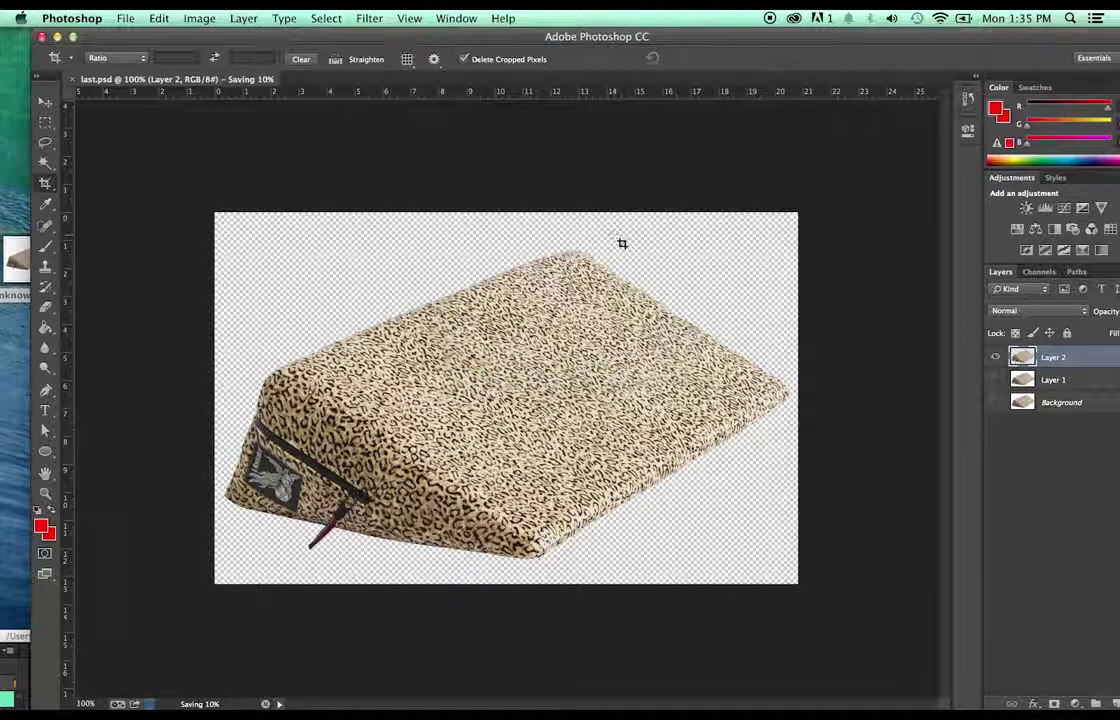